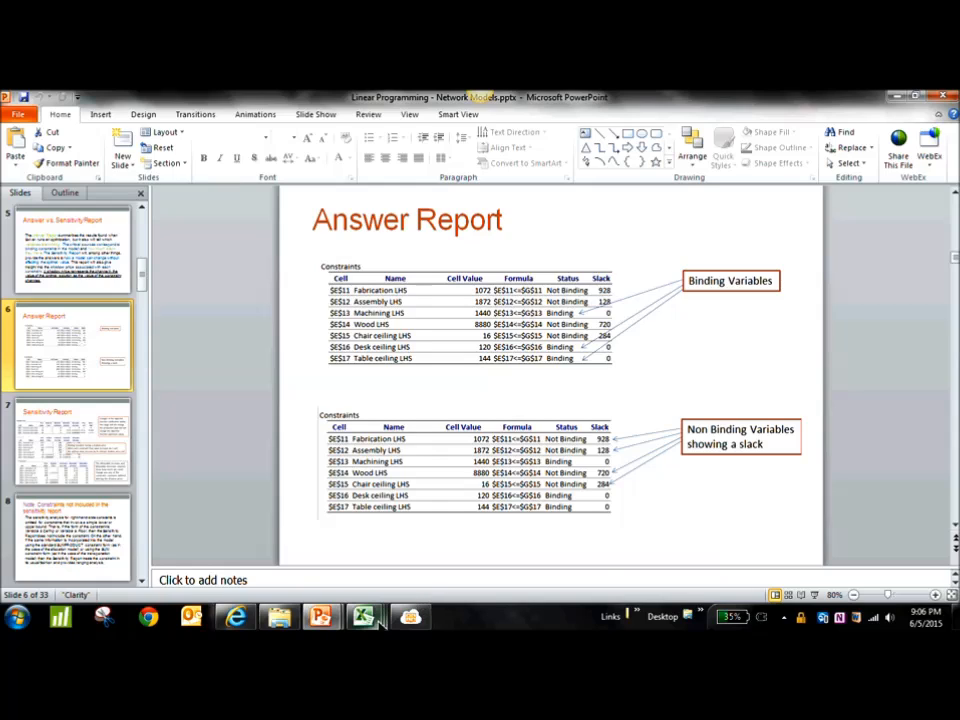
# Switch to the Sensitivity Analysis Example.xlsx workbook in Excel and go to the Allocation Basic Model title.
pyautogui.moveTo(370, 619)
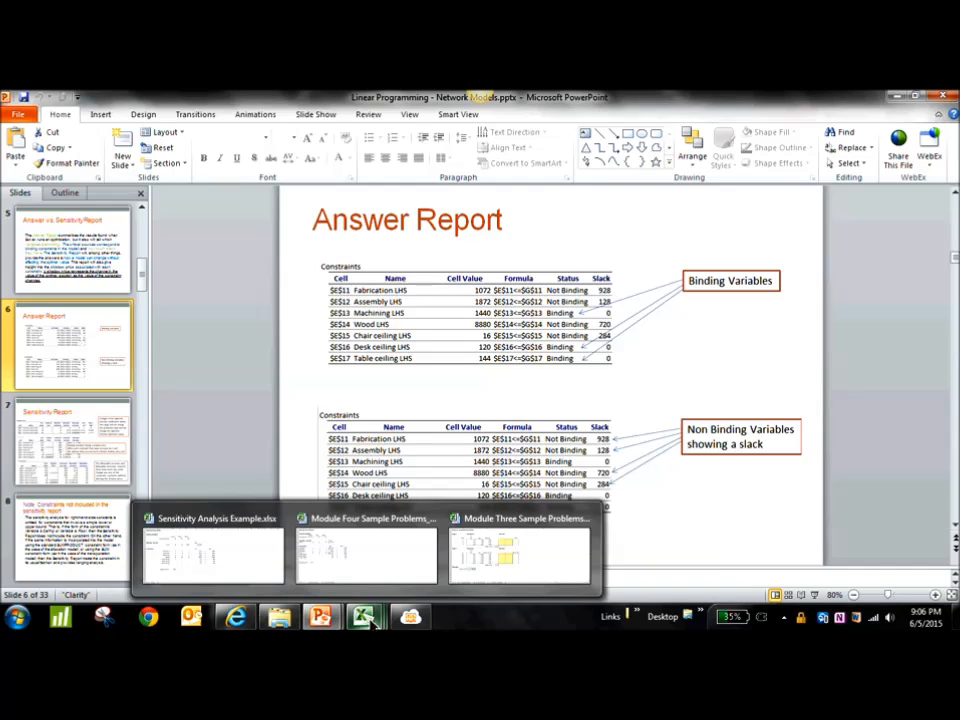
pyautogui.click(242, 566)
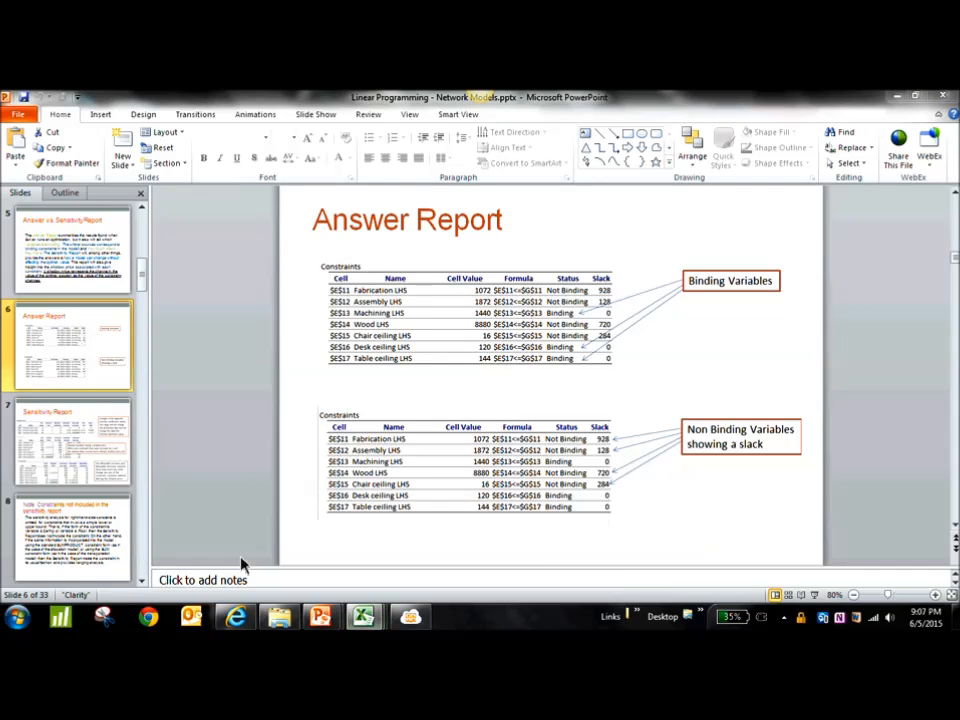
pyautogui.click(275, 543)
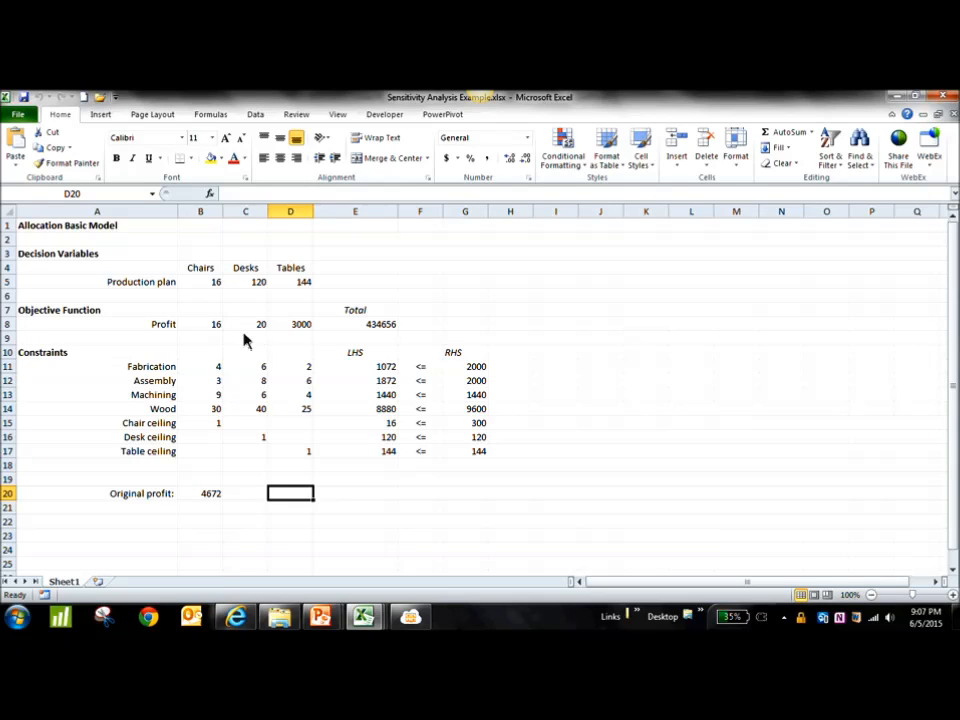
pyautogui.click(75, 234)
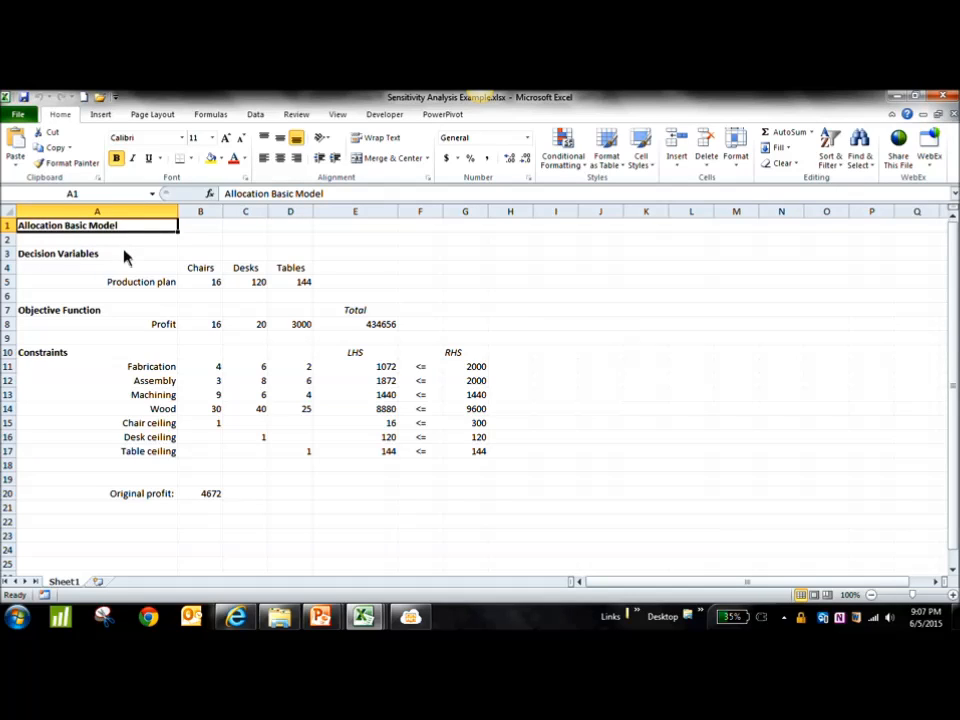
# Highlight the production plan values for chairs, desks and tables (B5:D5) with a yellow fill.
pyautogui.moveTo(204, 270); pyautogui.dragTo(283, 276)
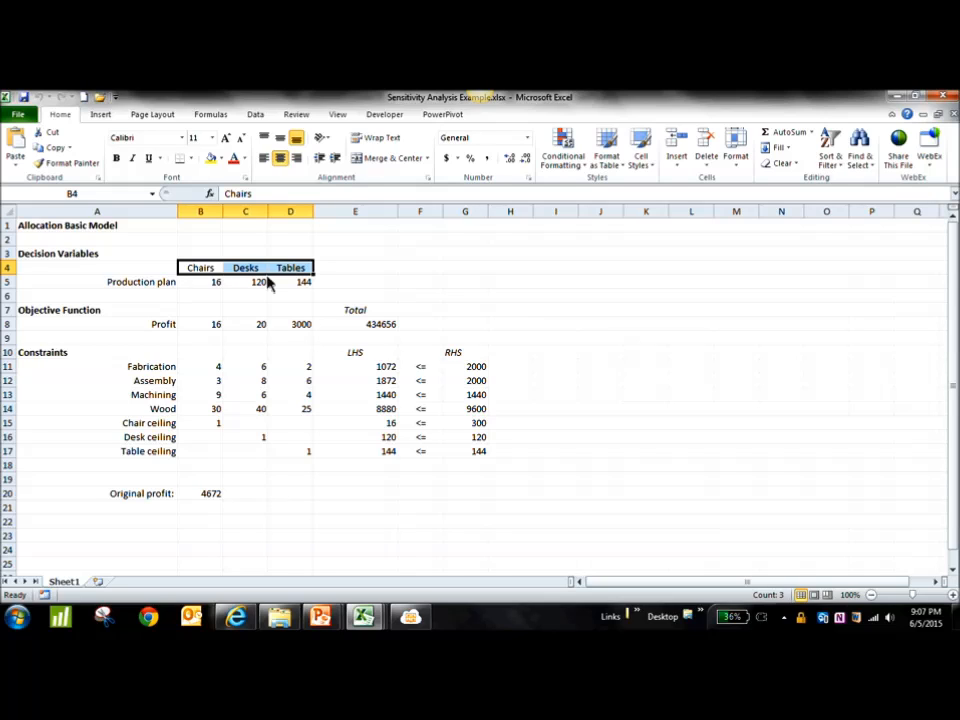
pyautogui.moveTo(199, 285); pyautogui.dragTo(290, 291)
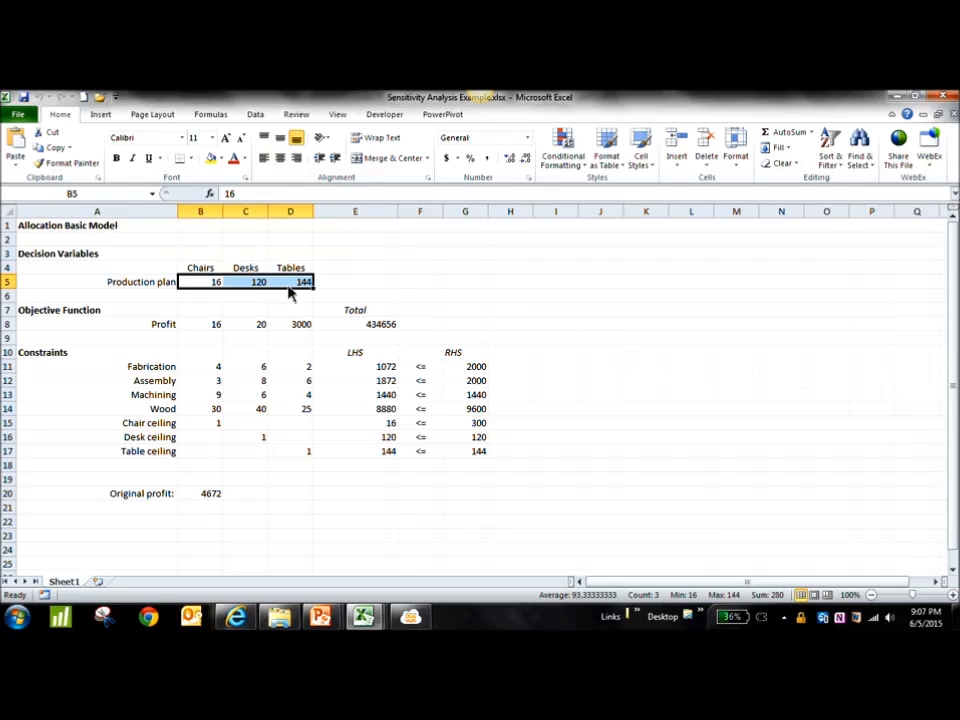
pyautogui.click(211, 160)
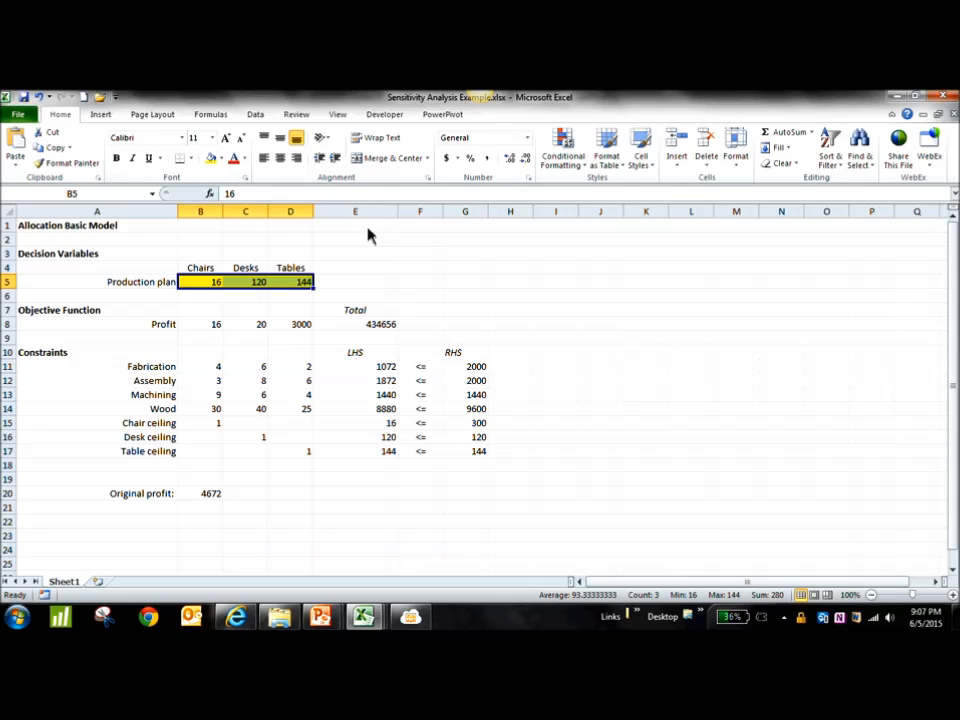
# Examine the unit profits, the total profit formula, the constraint names and the ceiling constraints with their signs and limits.
pyautogui.moveTo(216, 325); pyautogui.dragTo(303, 330)
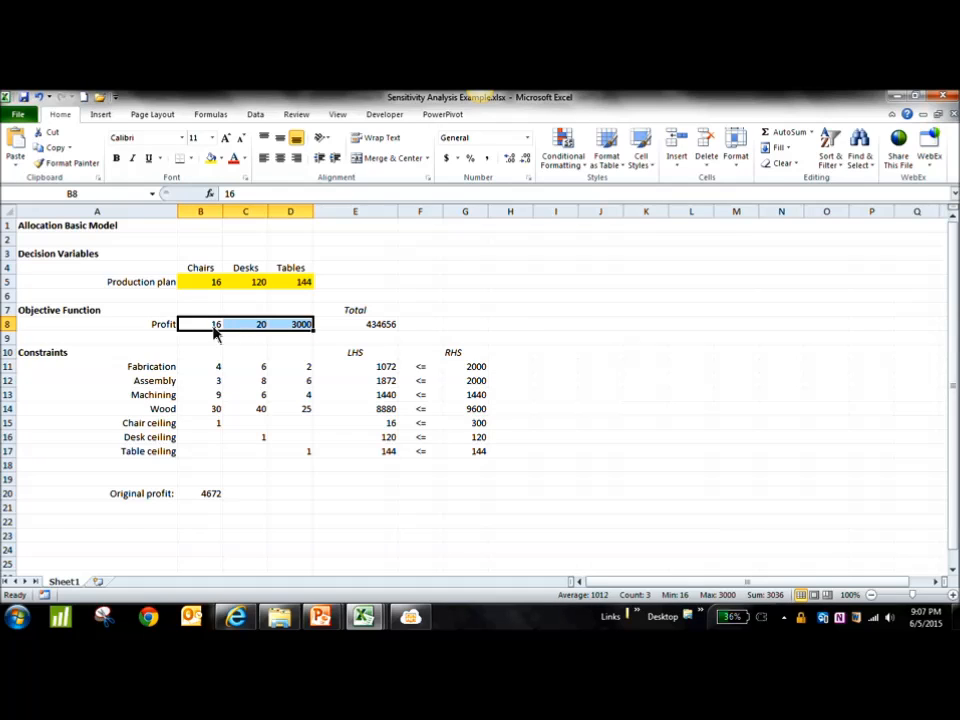
pyautogui.click(368, 330)
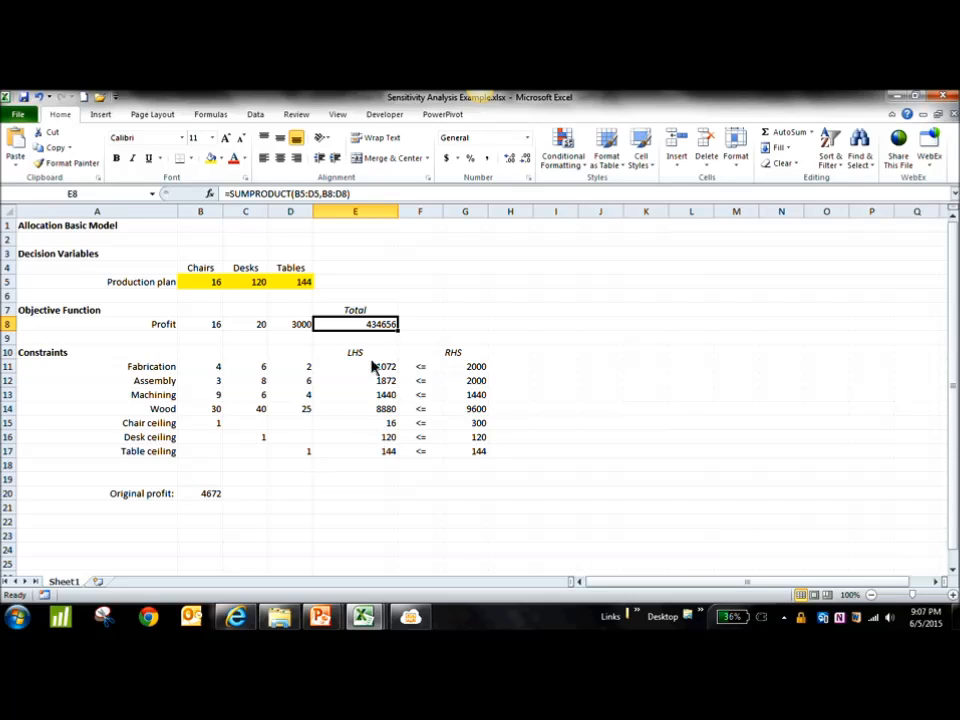
pyautogui.click(160, 369)
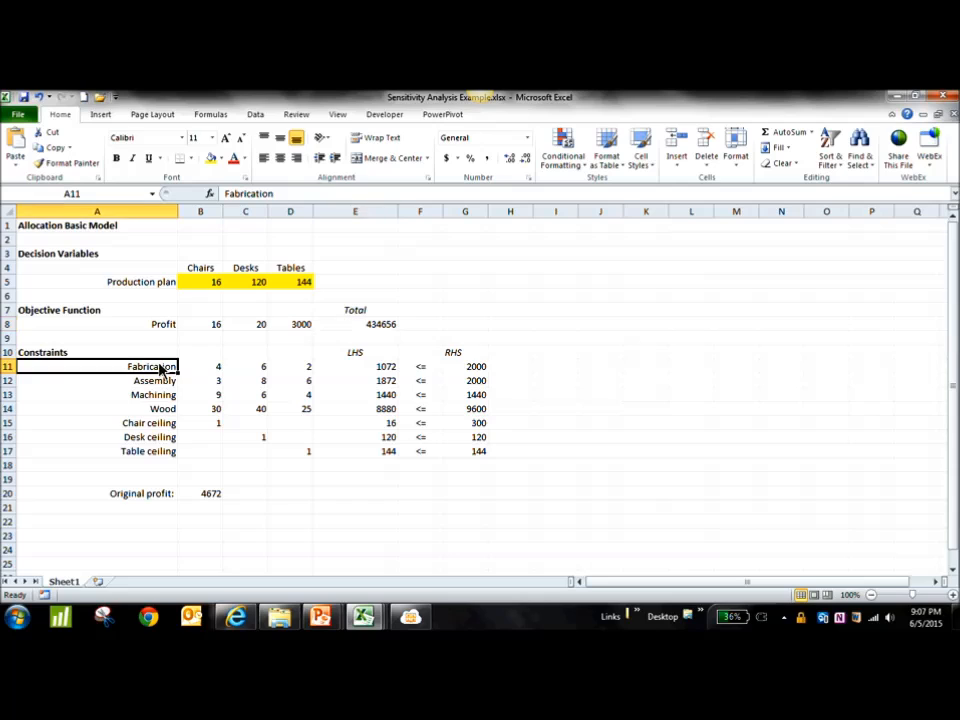
pyautogui.click(158, 381)
pyautogui.click(162, 395)
pyautogui.click(163, 411)
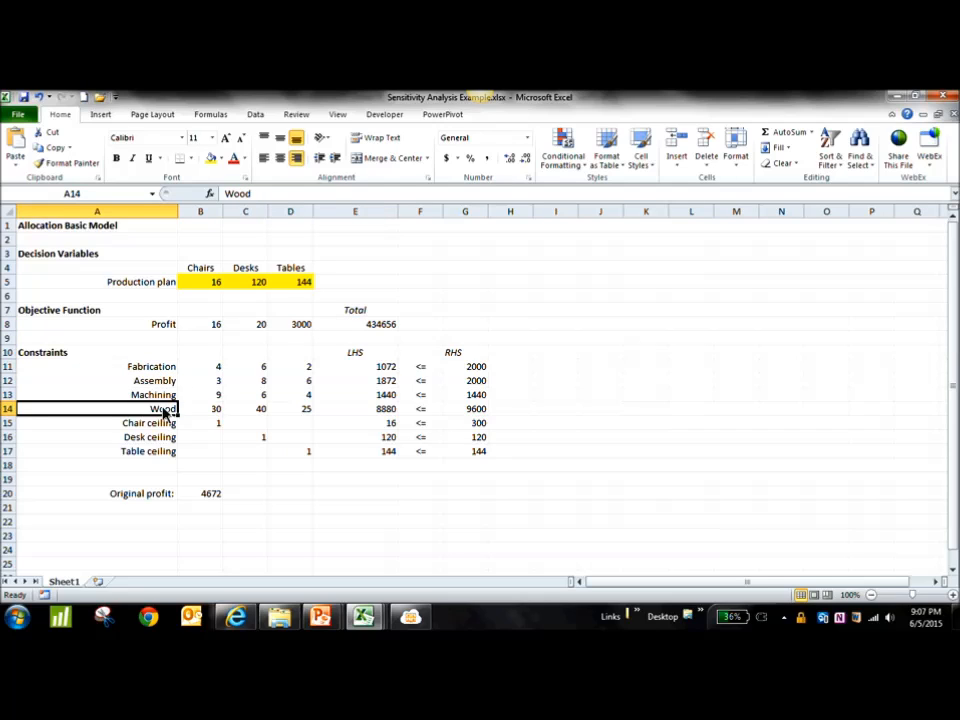
pyautogui.moveTo(170, 424); pyautogui.dragTo(171, 455)
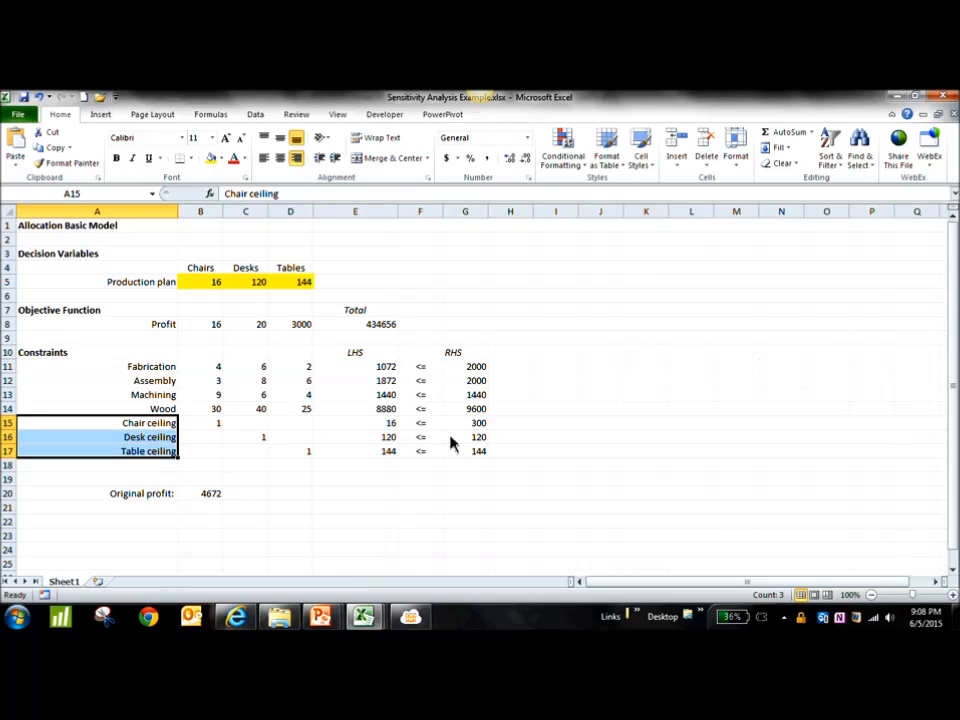
pyautogui.moveTo(480, 428); pyautogui.dragTo(485, 455)
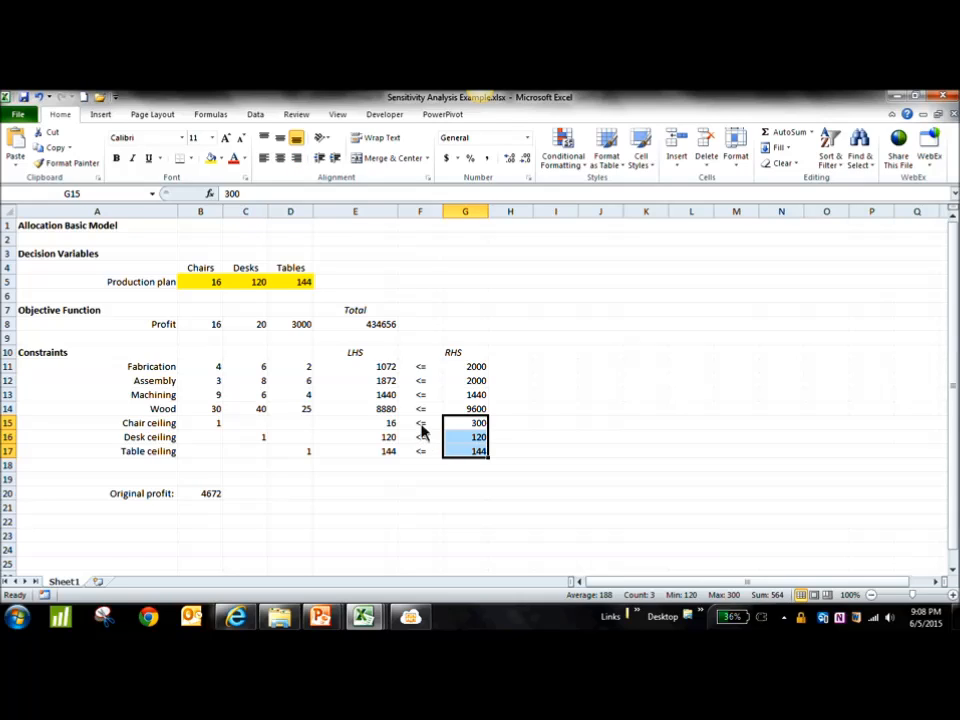
pyautogui.moveTo(422, 428); pyautogui.dragTo(426, 456)
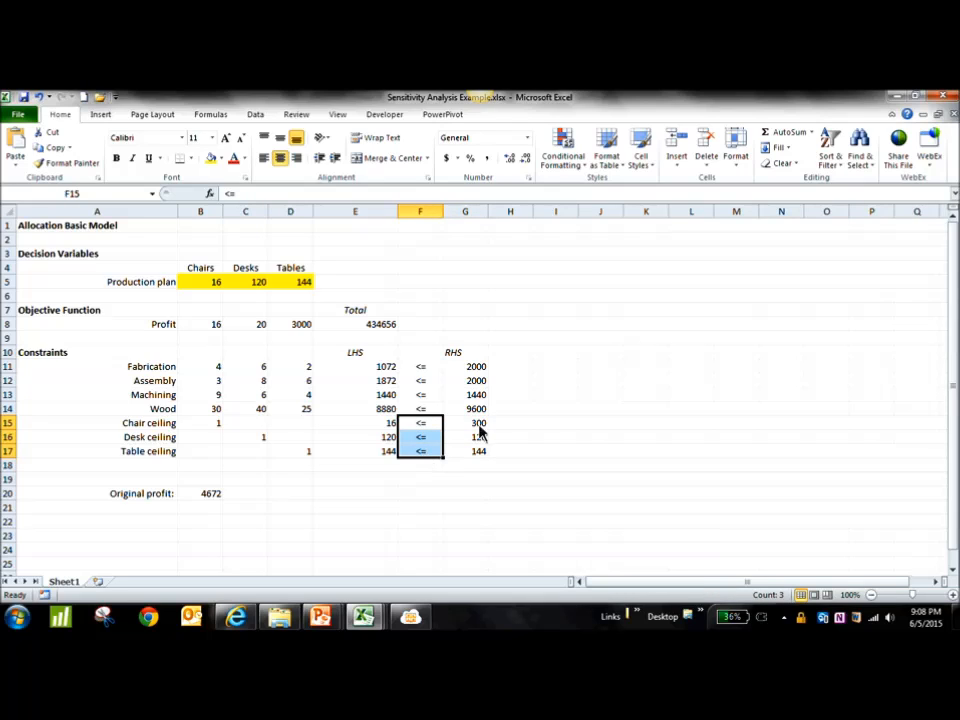
pyautogui.moveTo(476, 428); pyautogui.dragTo(476, 454)
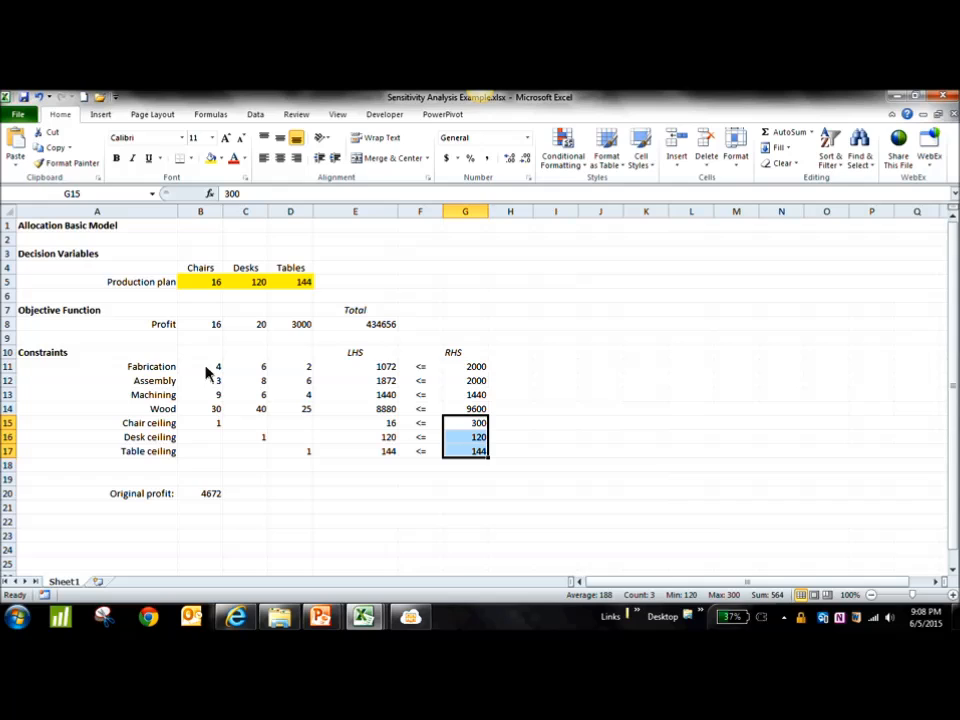
# Examine the Fabrication LHS formula, the RHS limits of all constraints and the coefficients of the three ceiling constraints.
pyautogui.click(384, 370)
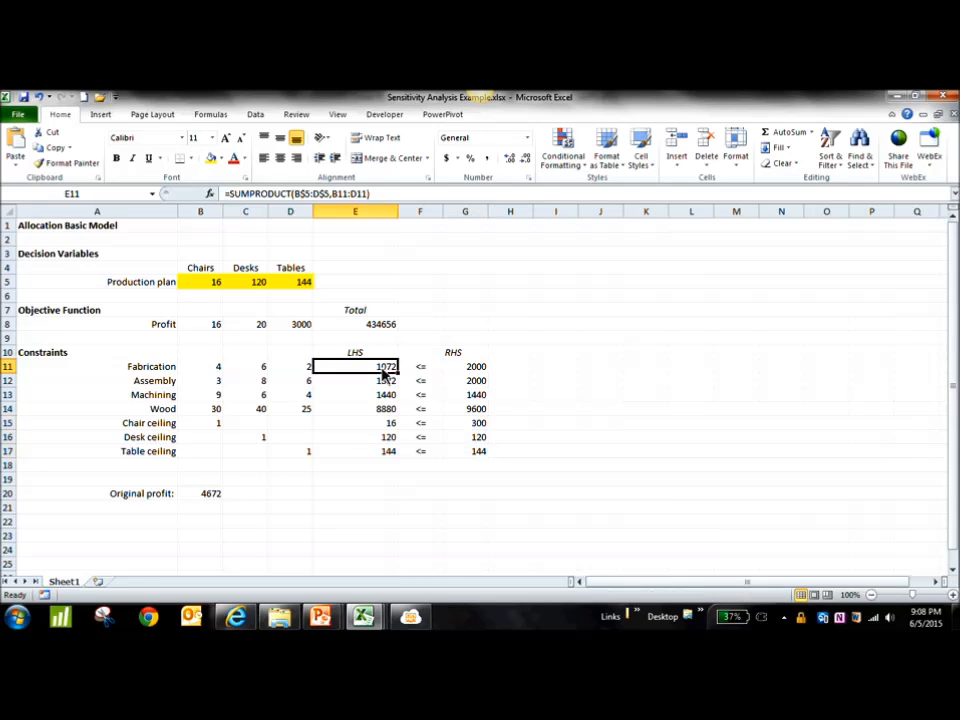
pyautogui.click(477, 369)
pyautogui.moveTo(477, 369); pyautogui.dragTo(477, 457)
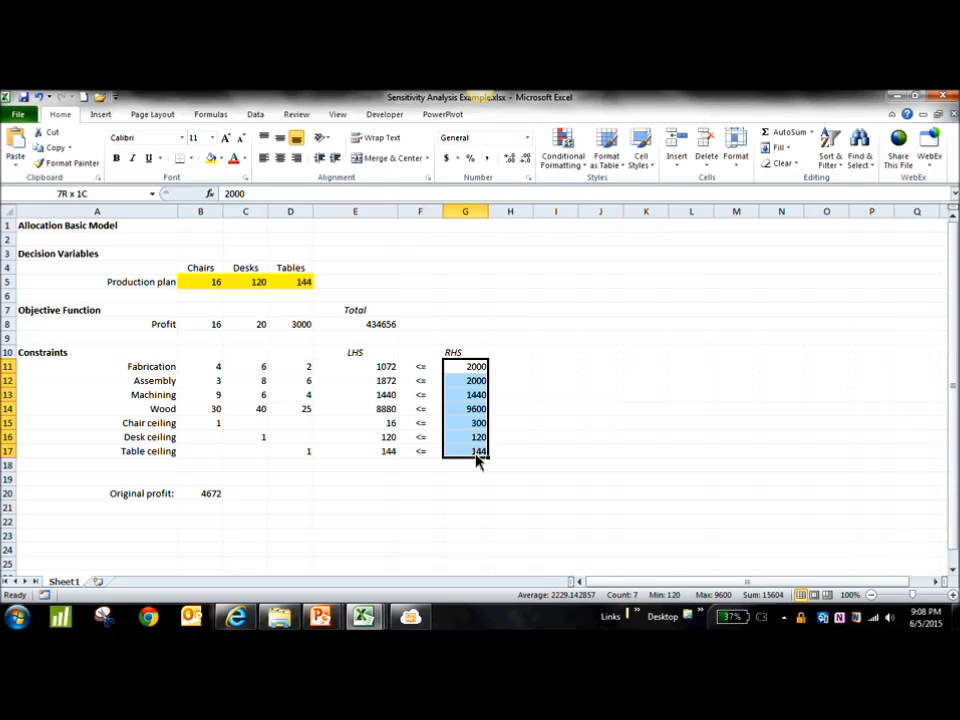
pyautogui.click(381, 368)
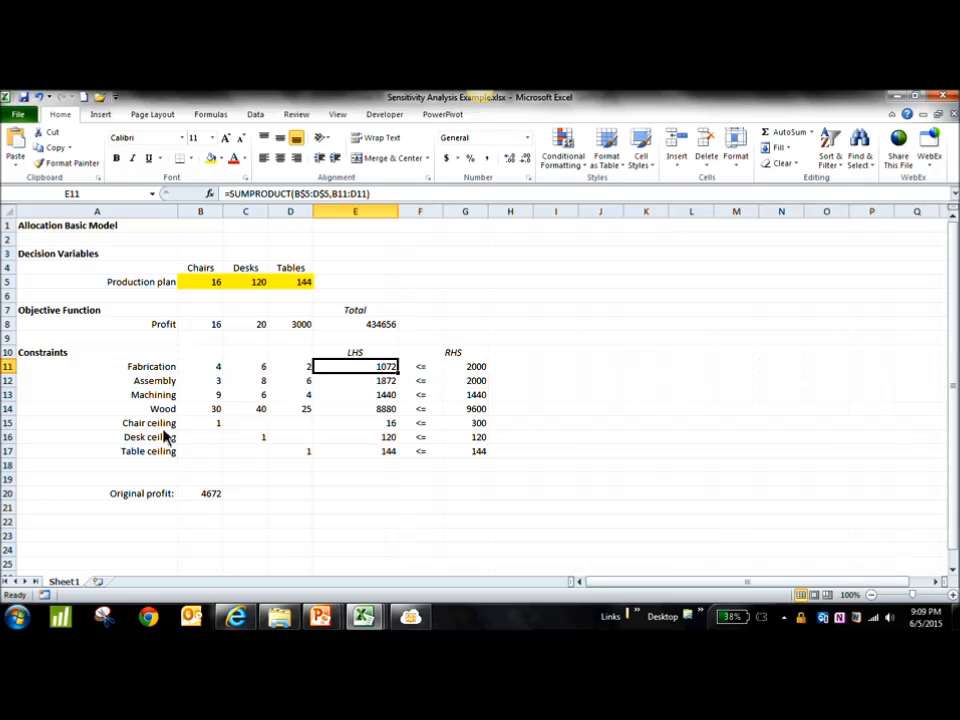
pyautogui.moveTo(210, 431); pyautogui.dragTo(308, 459)
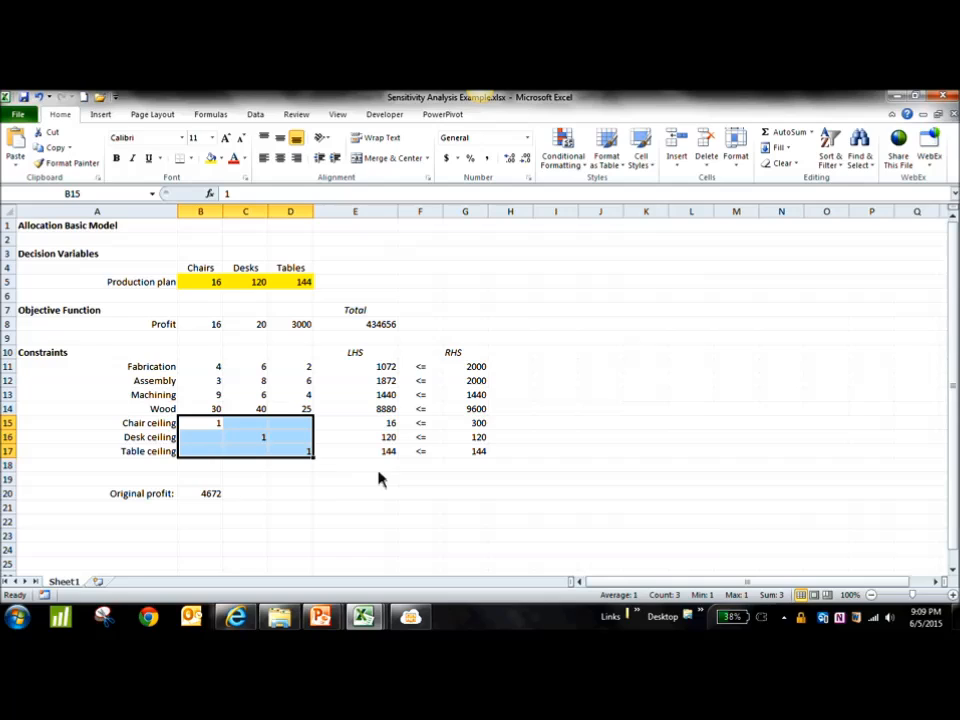
# Delete the Original profit label and its value from cells A20:B20.
pyautogui.click(350, 480)
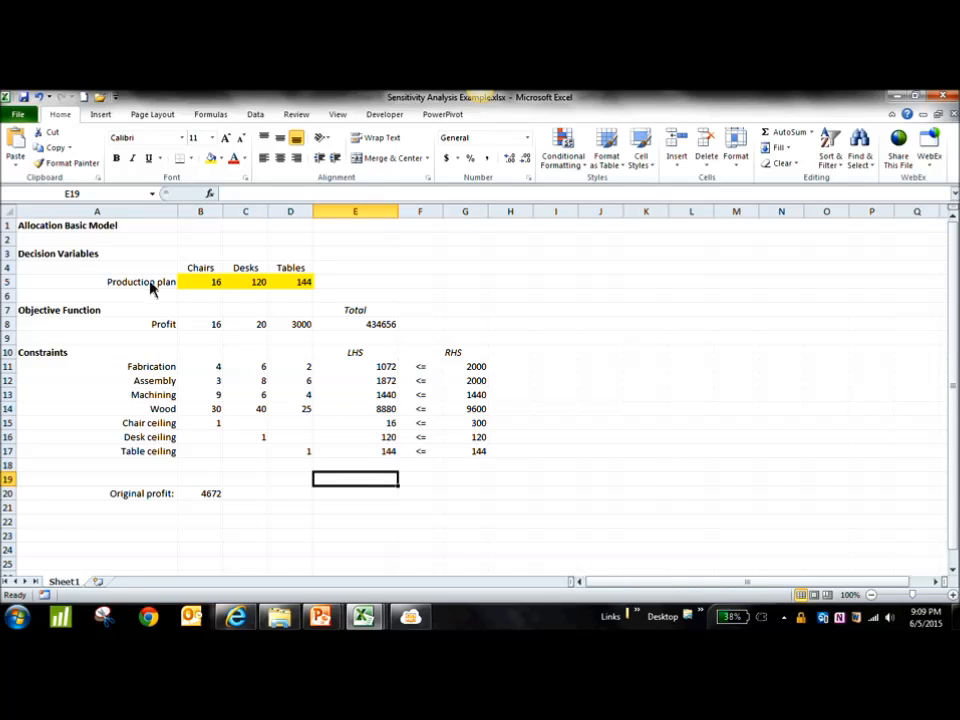
pyautogui.moveTo(170, 493); pyautogui.dragTo(208, 499)
pyautogui.press('Delete')
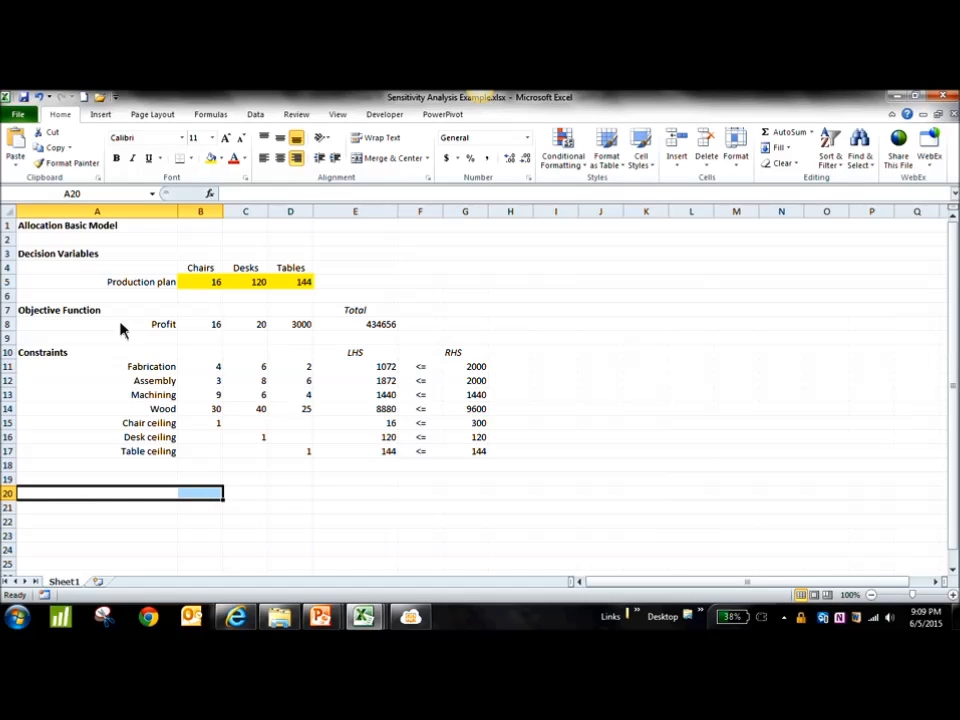
# Solve the allocation model with the existing Solver settings, keeping the solution and generating the Answer and Sensitivity reports.
pyautogui.click(68, 256)
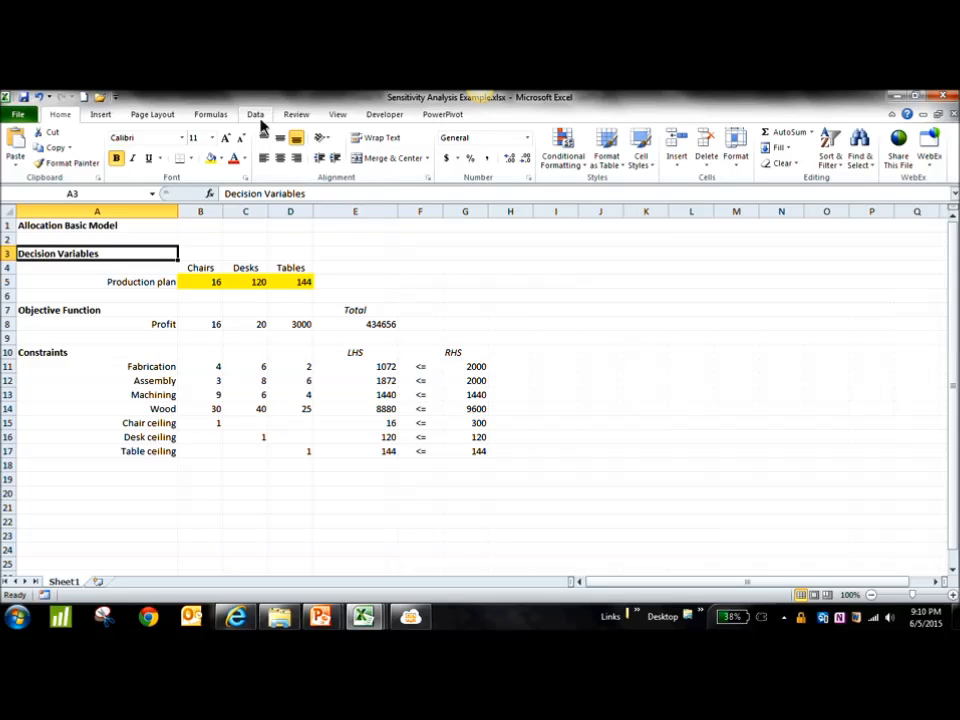
pyautogui.click(257, 116)
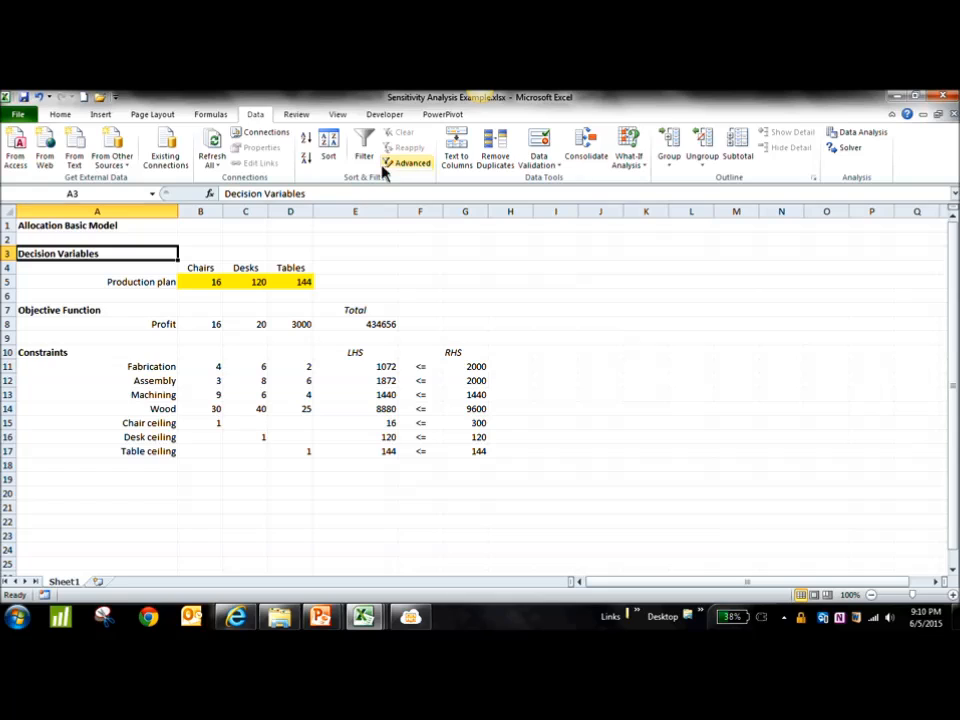
pyautogui.click(848, 150)
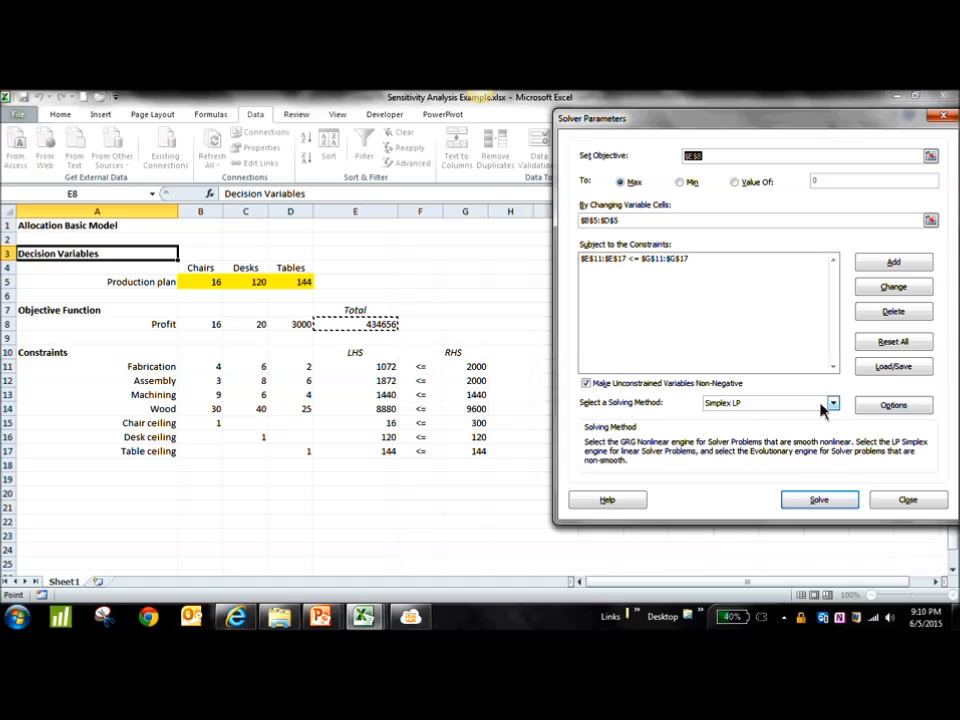
pyautogui.click(811, 503)
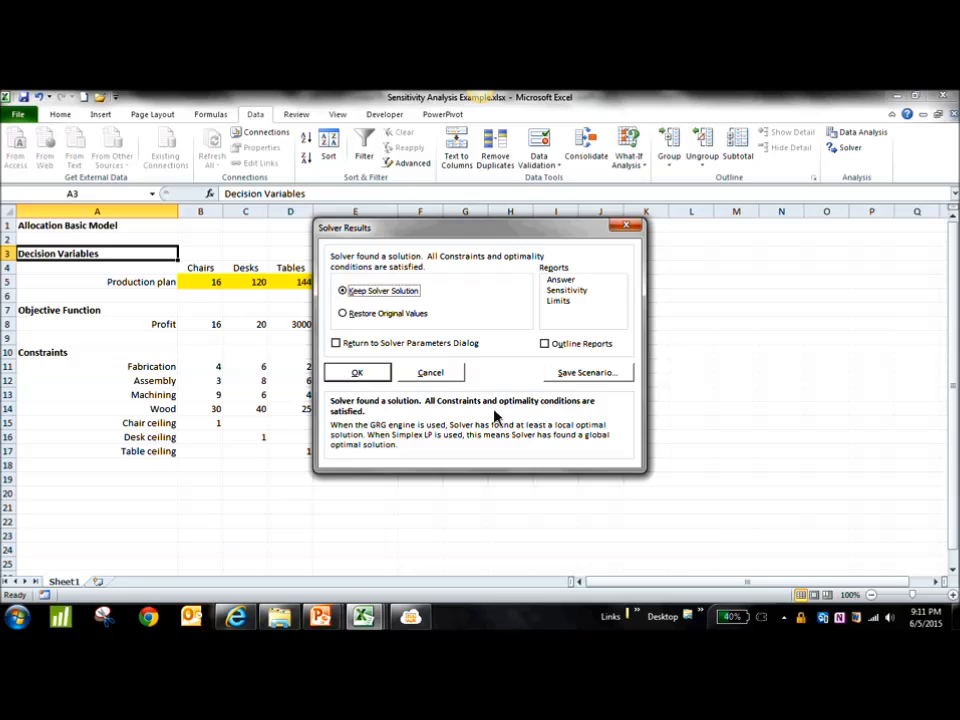
pyautogui.click(561, 280)
pyautogui.click(581, 291)
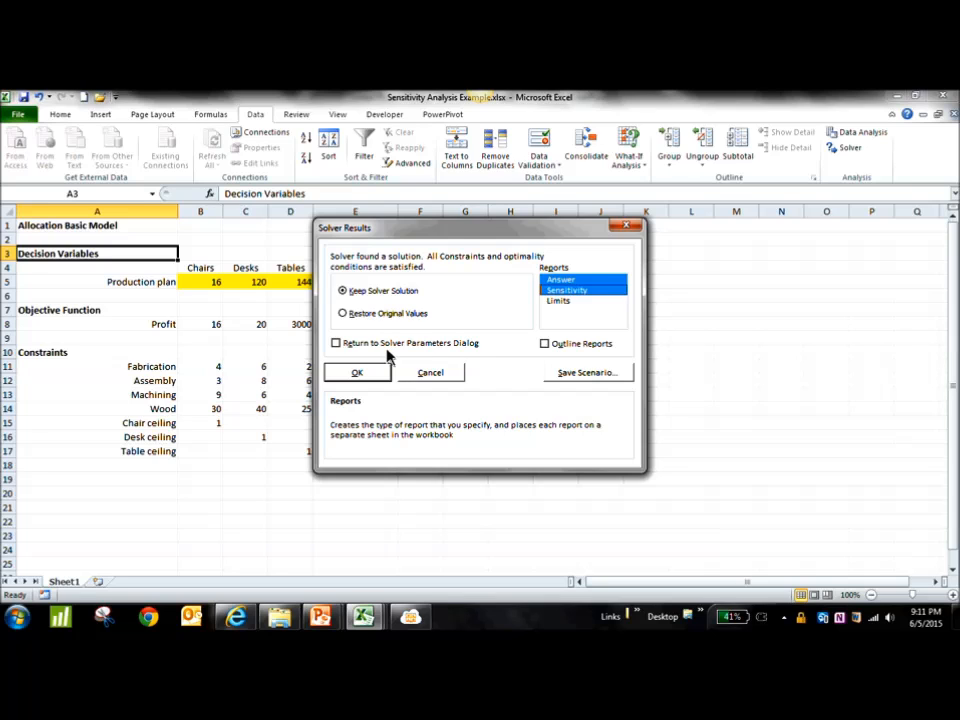
pyautogui.click(353, 378)
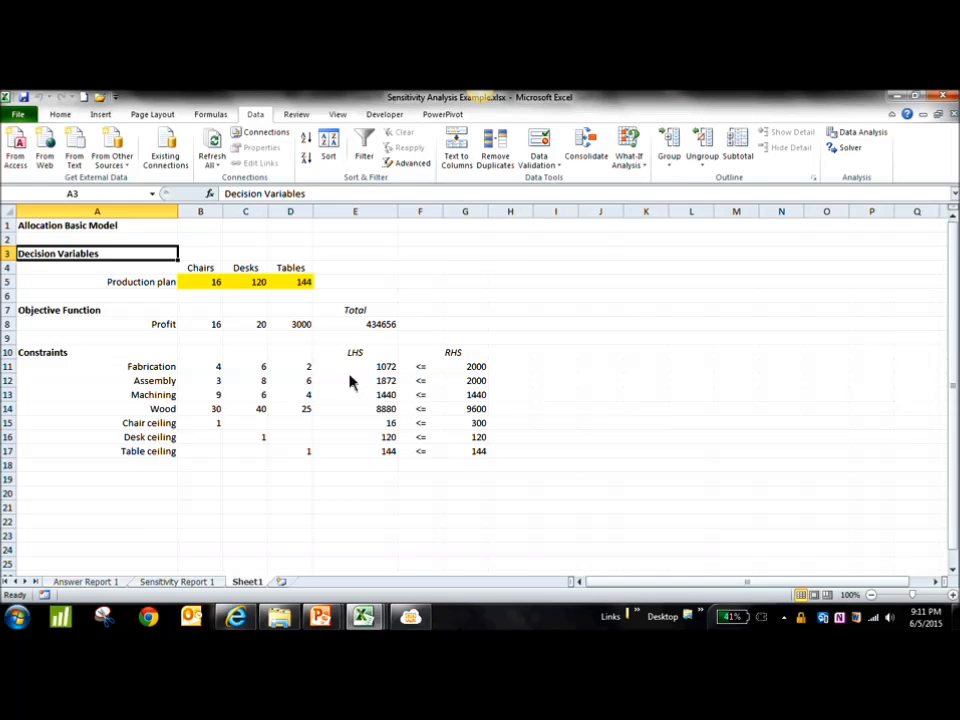
# Open the Answer Report 1 sheet and view its objective, variable and constraint tables.
pyautogui.click(95, 582)
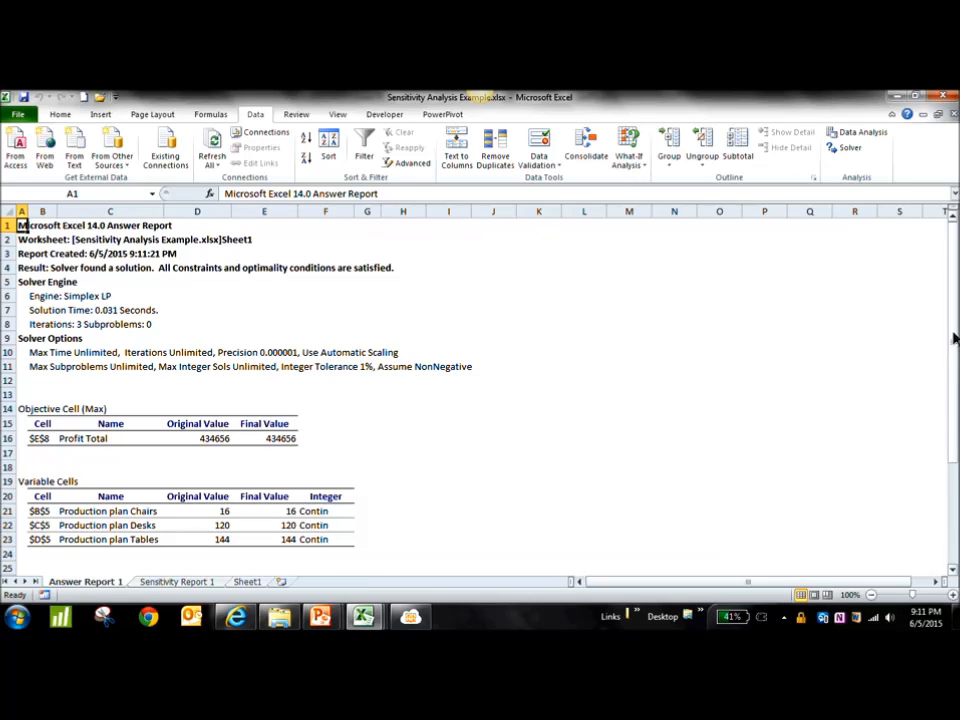
pyautogui.moveTo(953, 343); pyautogui.dragTo(953, 370)
pyautogui.moveTo(4, 378); pyautogui.dragTo(4, 435)
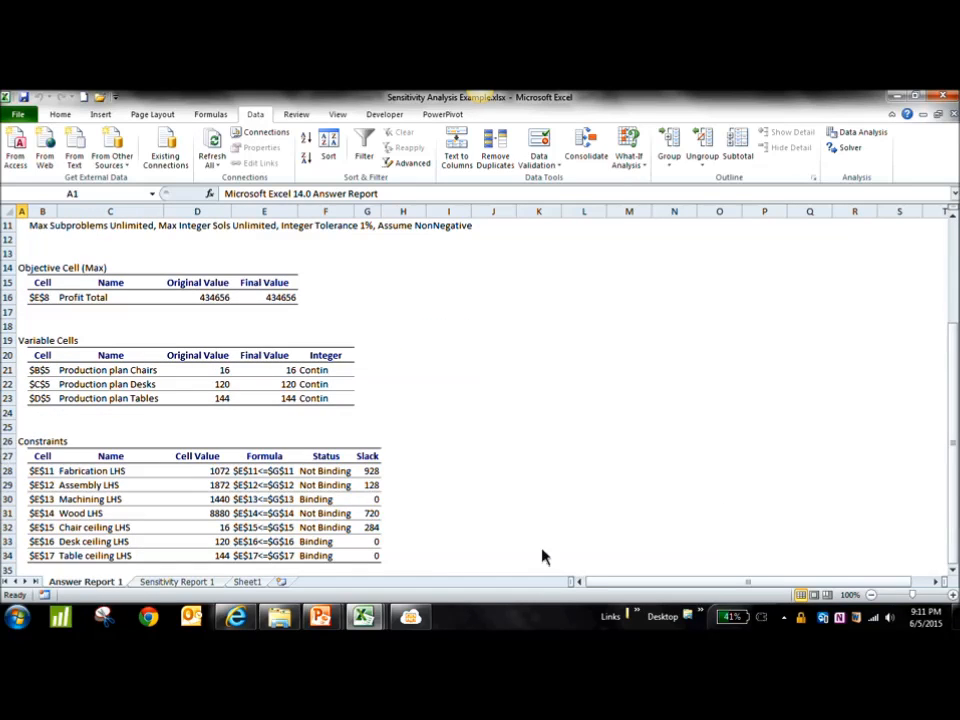
# Switch to the Linear Programming - Network Models presentation in PowerPoint and place its reduced, narrowed window beside the answer report tables.
pyautogui.moveTo(322, 615)
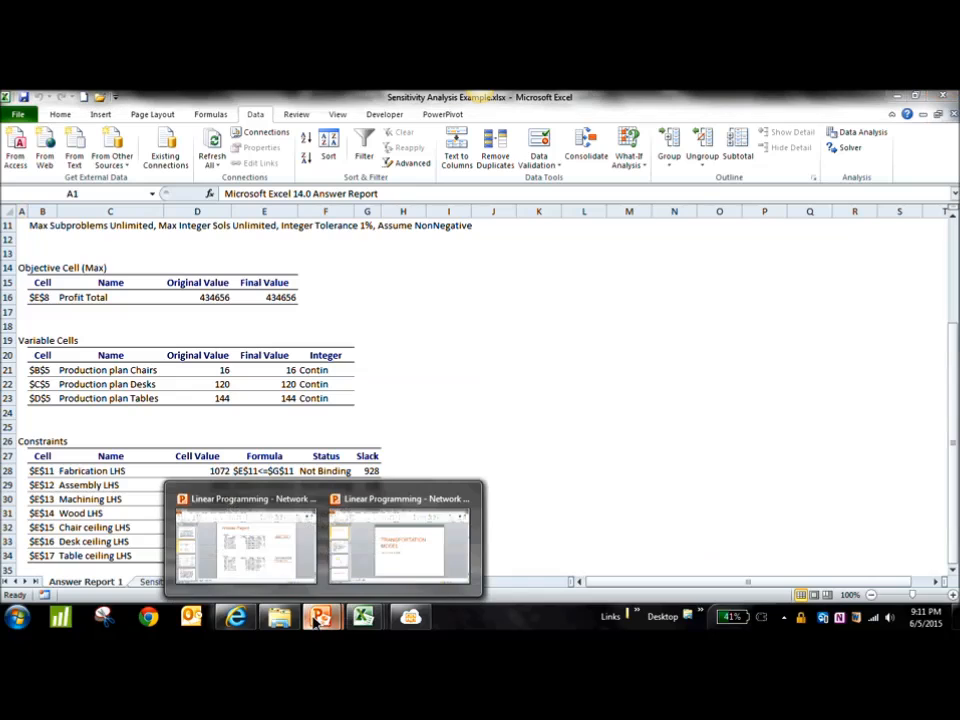
pyautogui.click(258, 566)
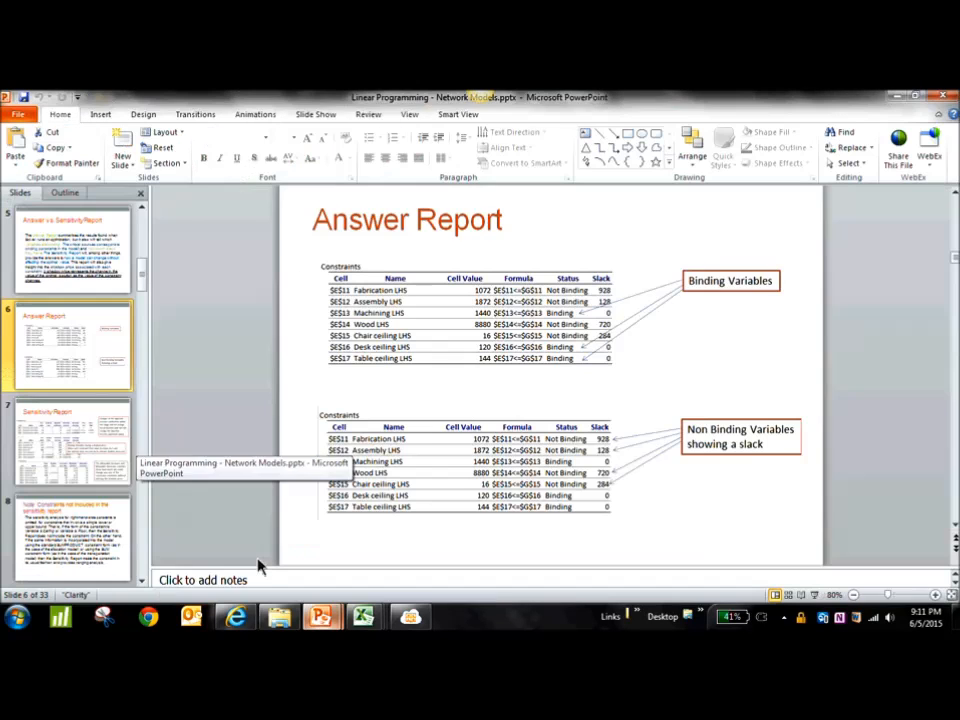
pyautogui.click(918, 96)
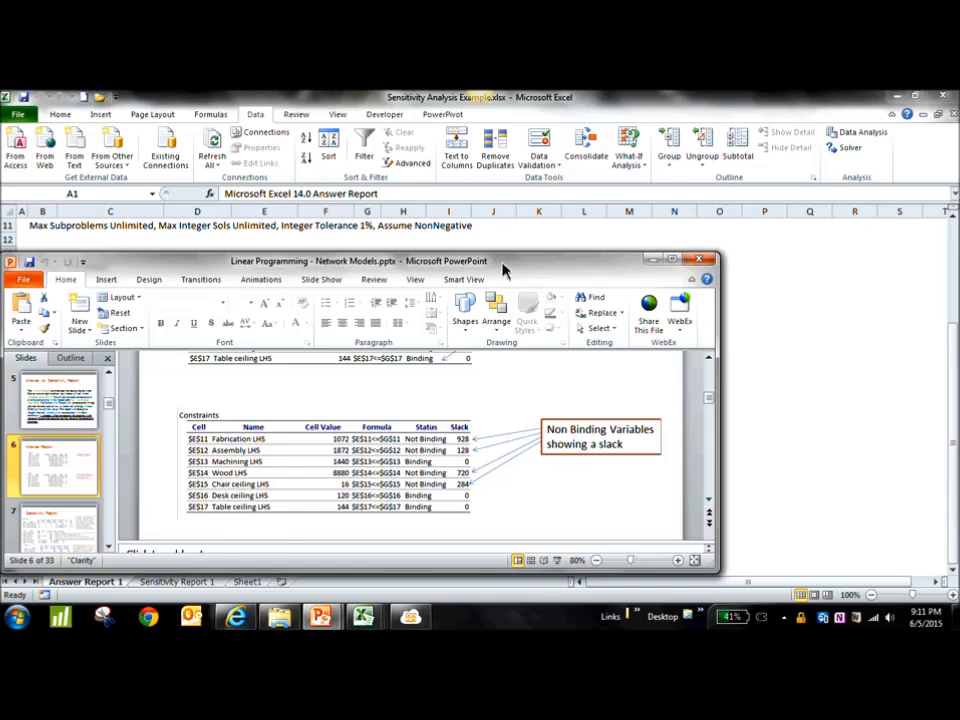
pyautogui.moveTo(506, 268); pyautogui.dragTo(815, 138)
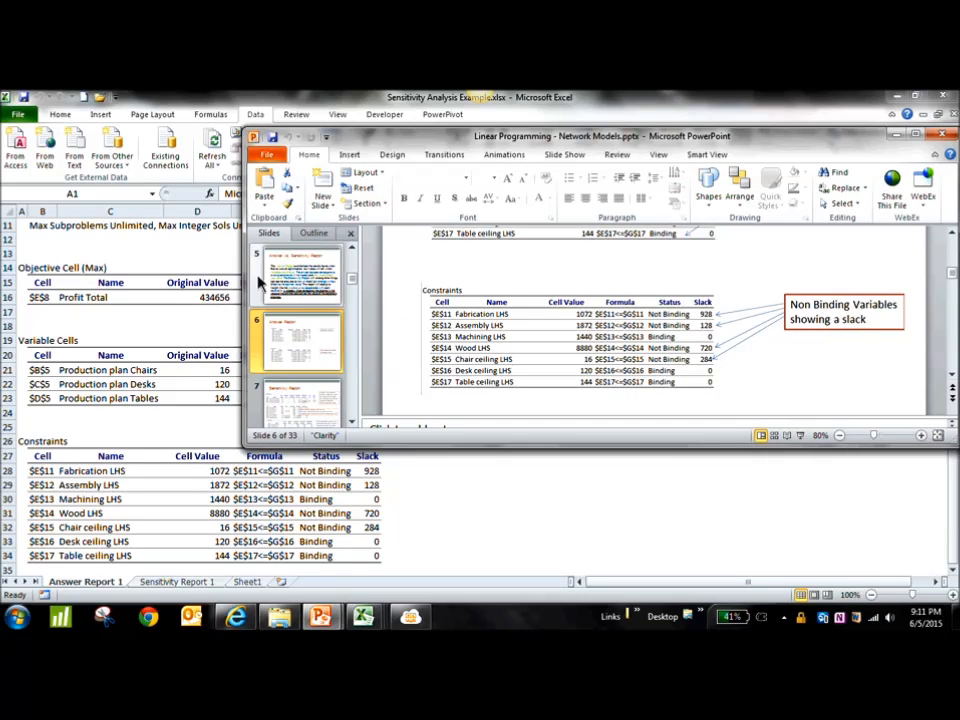
pyautogui.moveTo(245, 282); pyautogui.dragTo(422, 284)
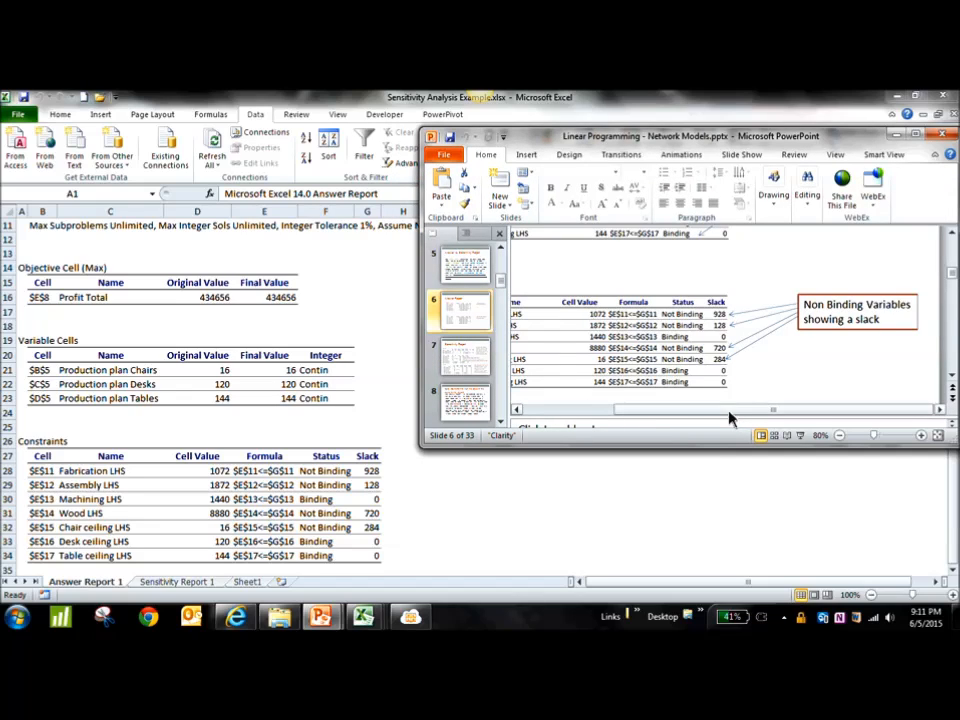
pyautogui.hscroll(-2, 690, 418)
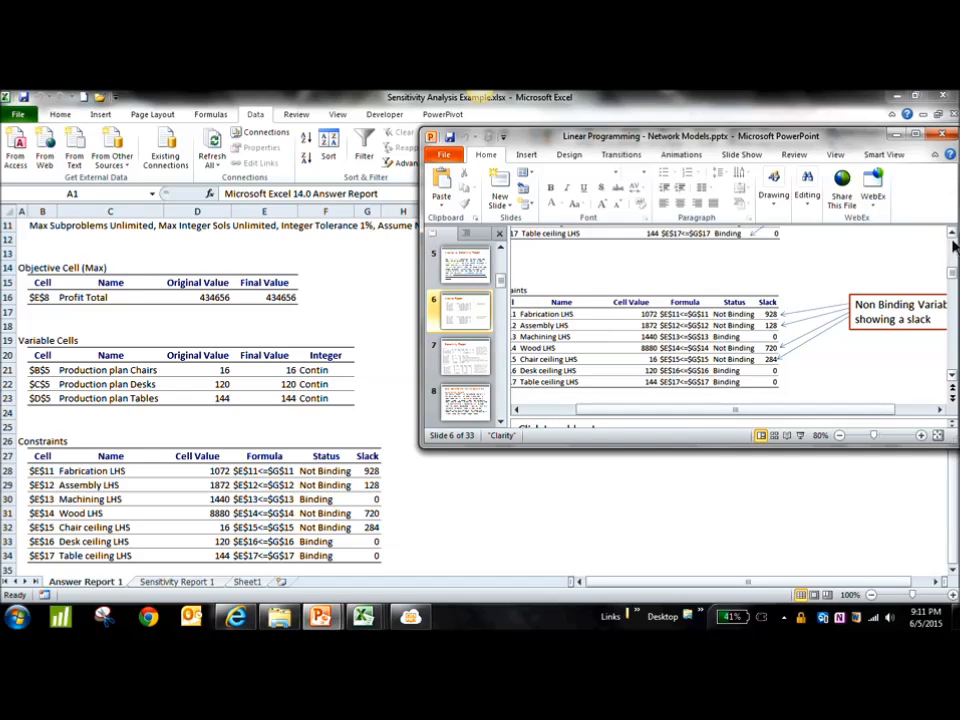
# Enlarge the presentation window and view slide 6's notes on binding and non-binding variables.
pyautogui.moveTo(872, 450); pyautogui.dragTo(876, 596)
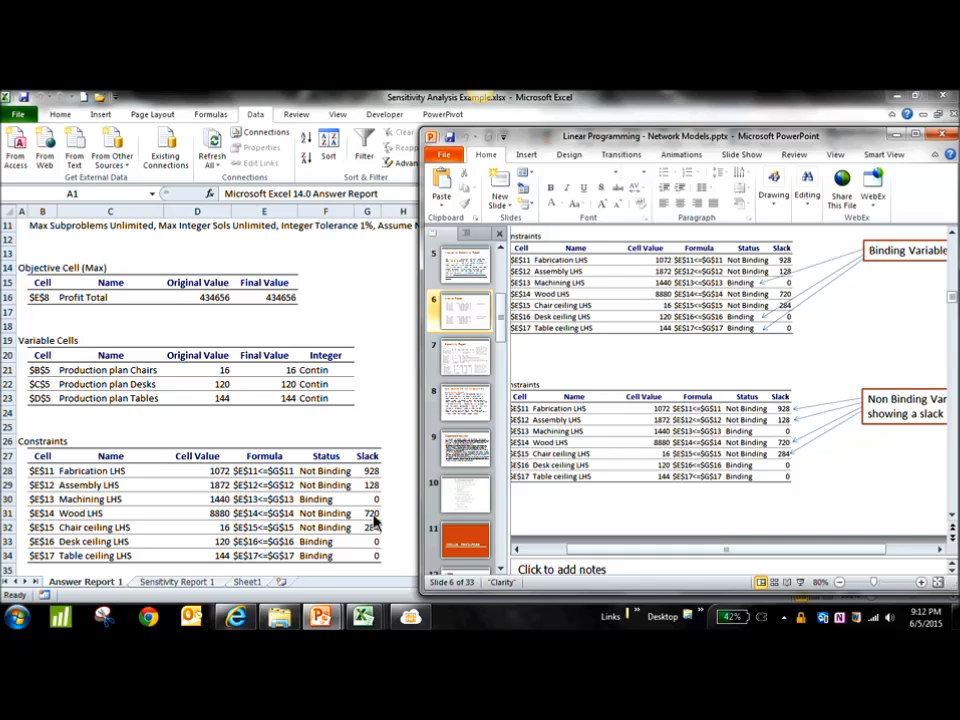
pyautogui.moveTo(766, 553); pyautogui.dragTo(792, 558)
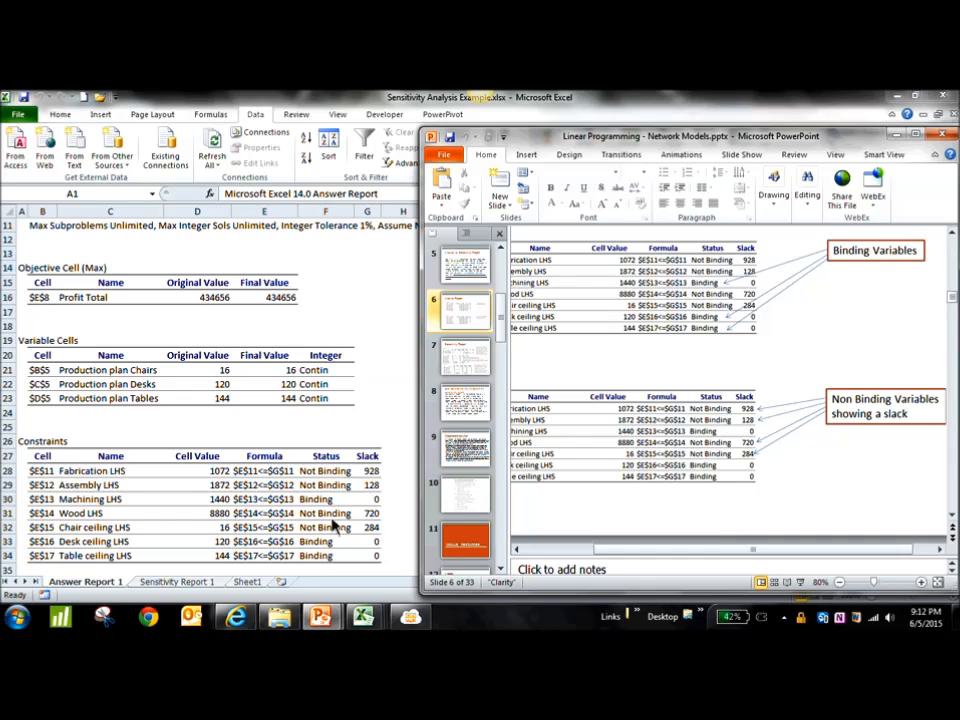
# Set the Fabrication constraint's right-hand side in Sheet1 to 2500, checking that constraint in Answer Report 1 first.
pyautogui.click(250, 584)
pyautogui.click(250, 584)
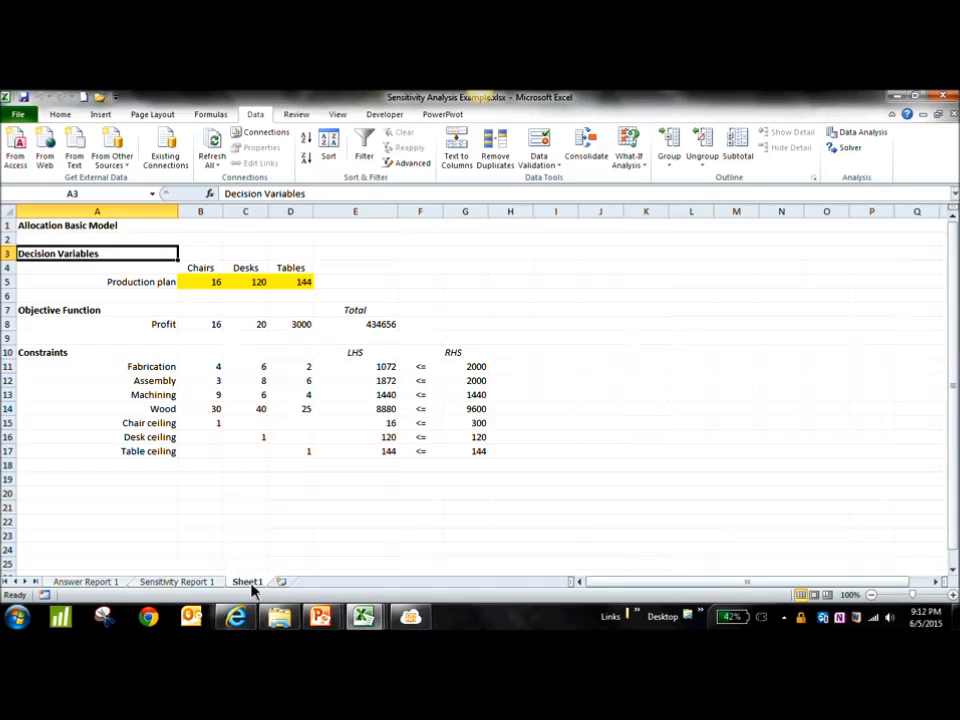
pyautogui.click(467, 370)
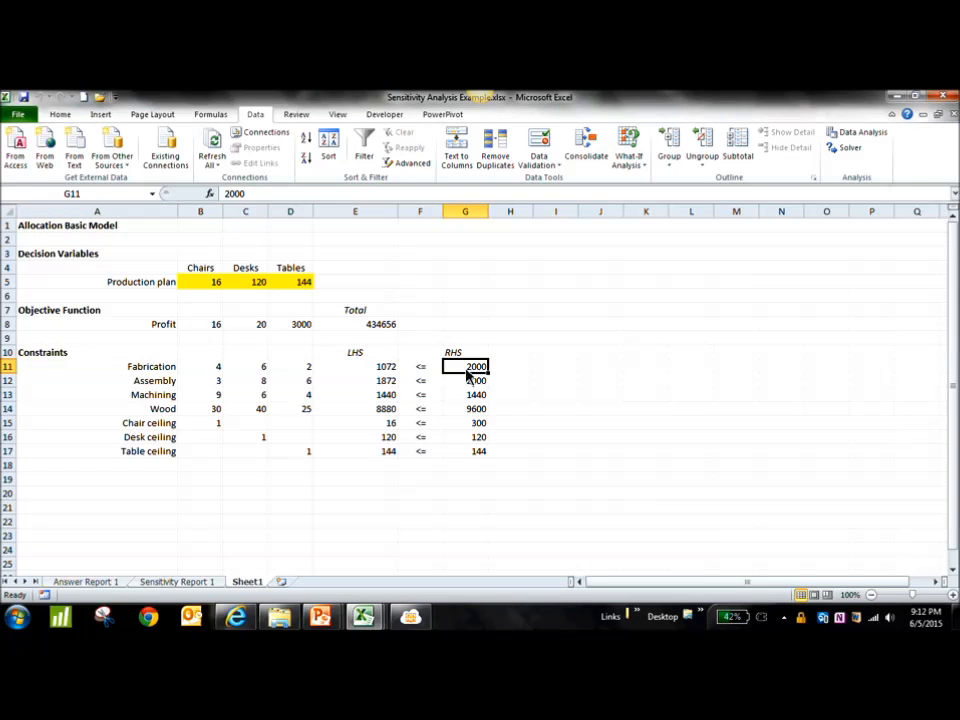
pyautogui.click(88, 582)
pyautogui.click(68, 476)
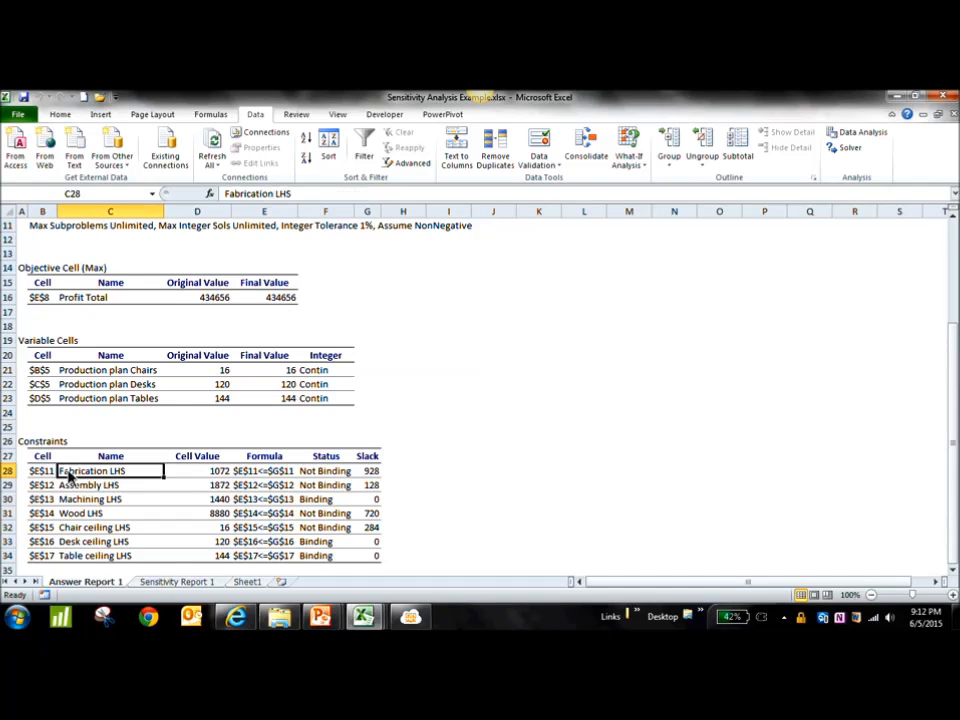
pyautogui.click(249, 583)
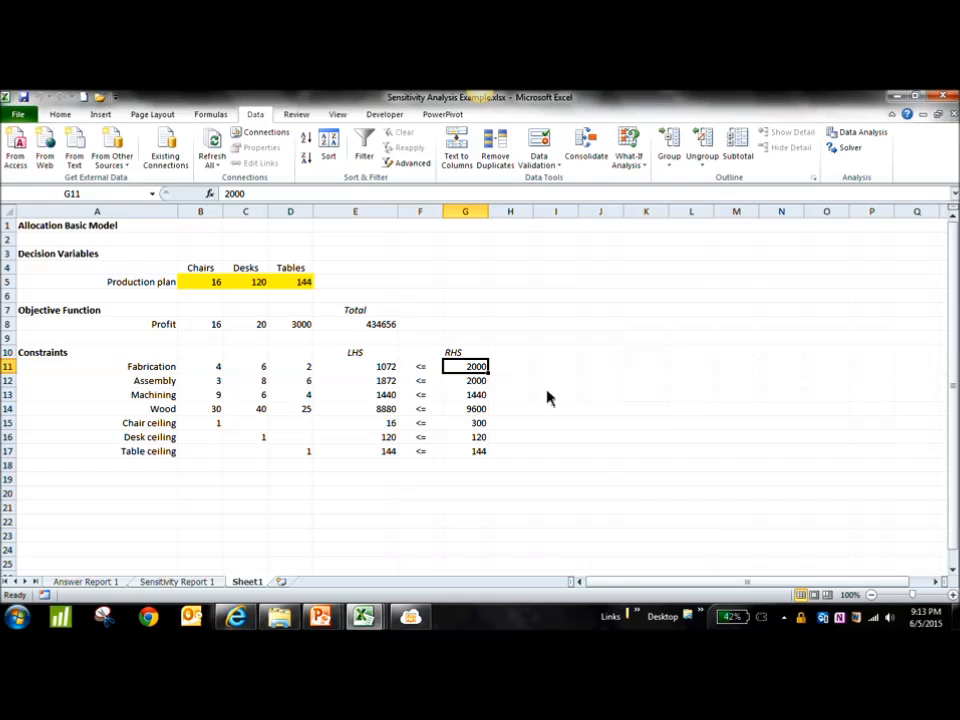
pyautogui.write('2500')
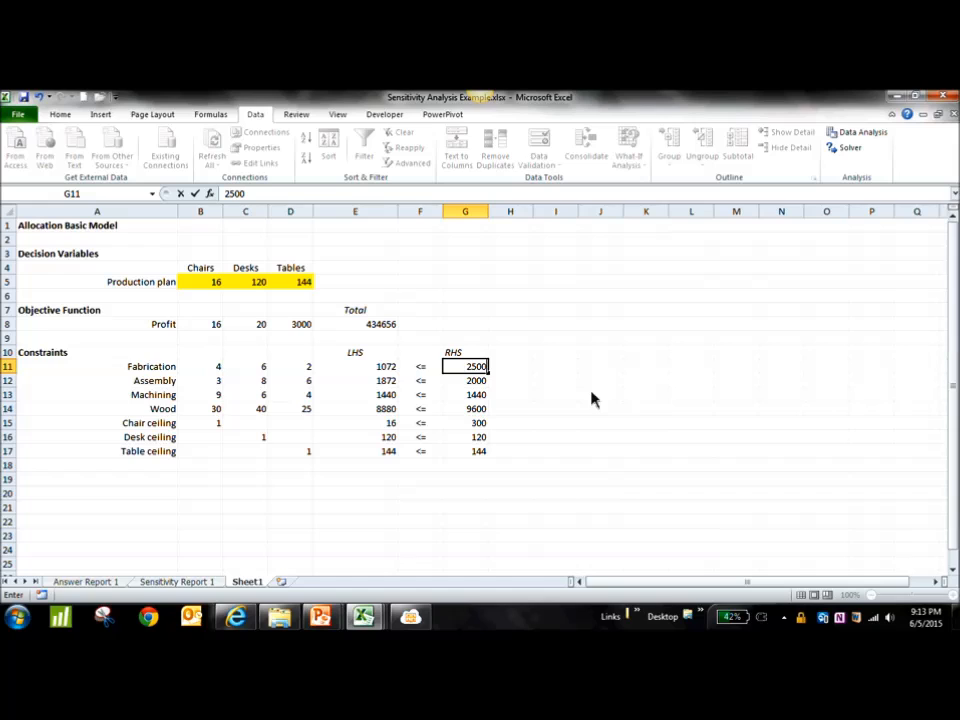
pyautogui.press('Return')
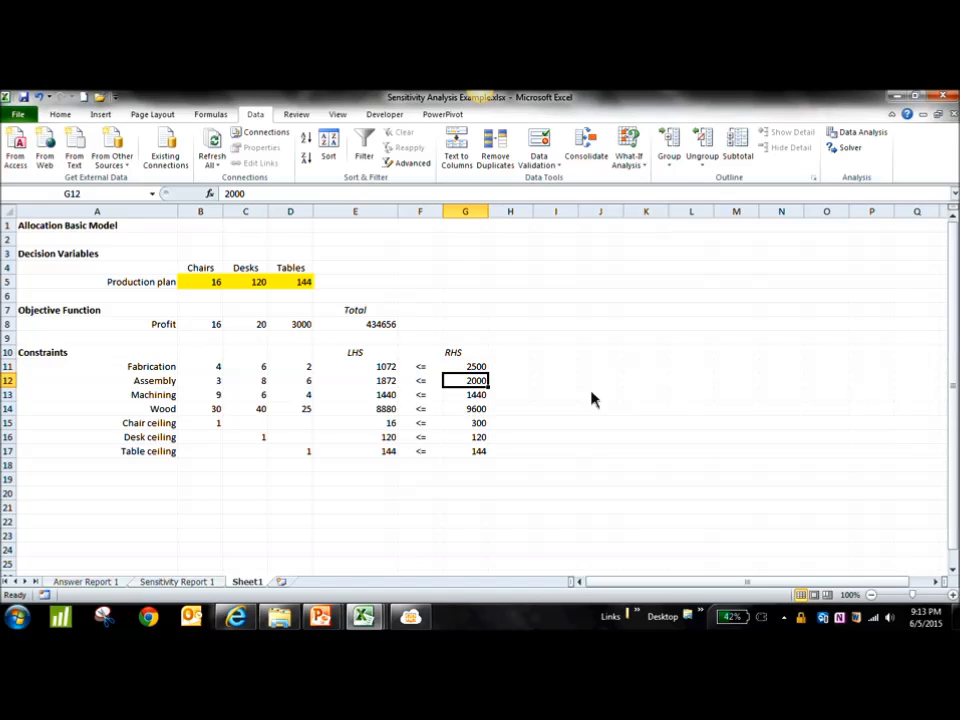
# Format the total profit in cell E8 as dollars with a thousands separator and no decimals.
pyautogui.click(380, 326)
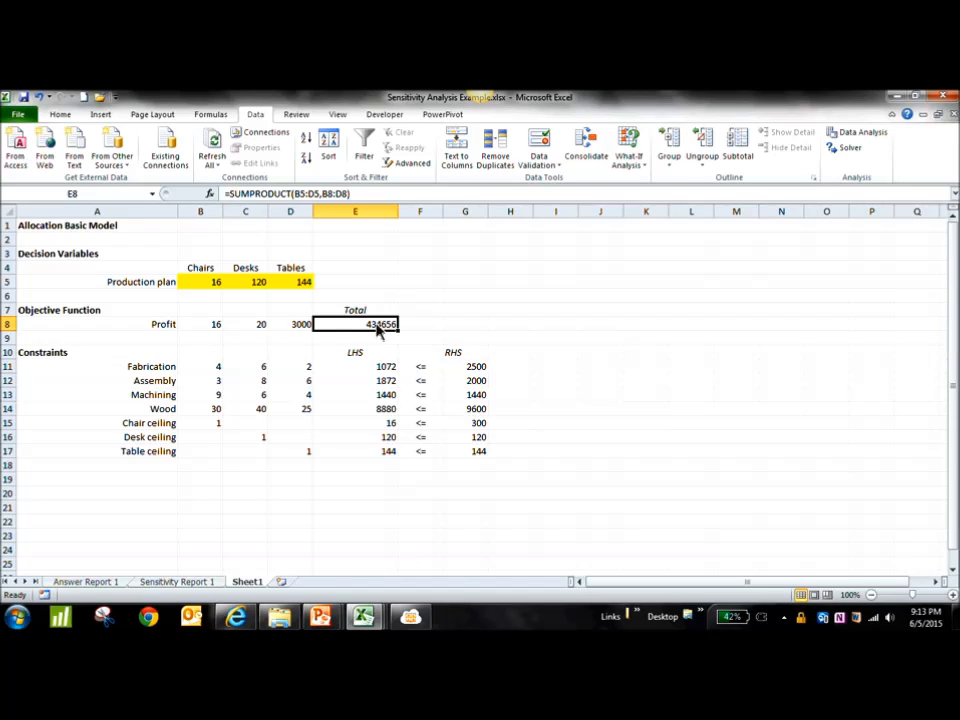
pyautogui.click(60, 114)
pyautogui.click(487, 159)
pyautogui.click(524, 160)
pyautogui.click(524, 160)
pyautogui.click(632, 343)
pyautogui.click(378, 327)
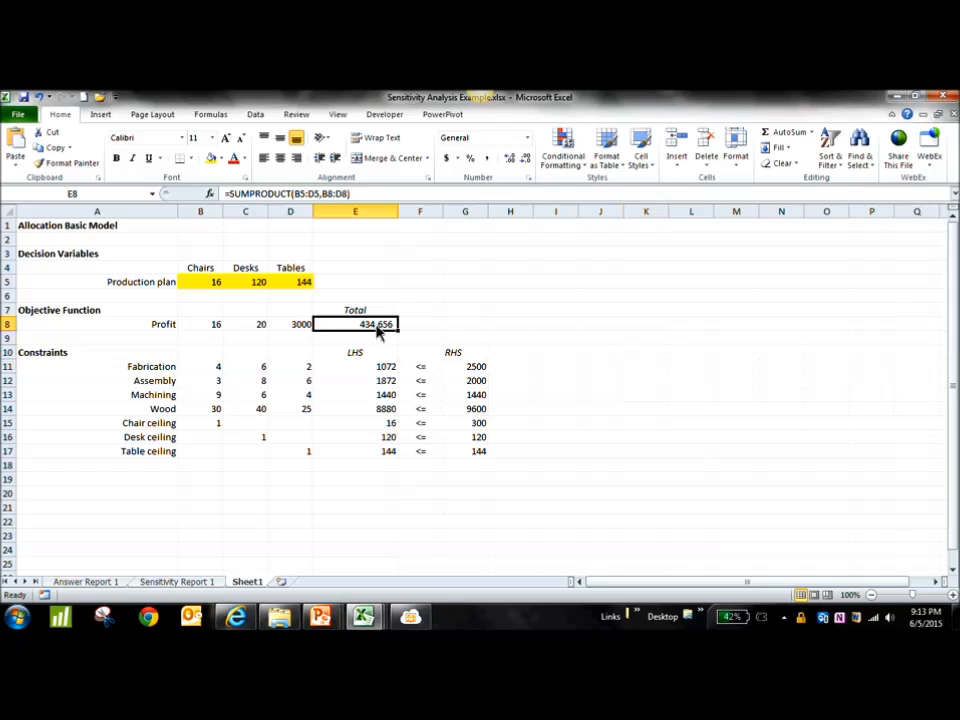
pyautogui.click(448, 159)
pyautogui.click(526, 161)
pyautogui.click(526, 161)
pyautogui.click(634, 343)
# Solve the model again with the 2500 Fabrication limit, keep the Solver solution, and check the total profit.
pyautogui.click(473, 369)
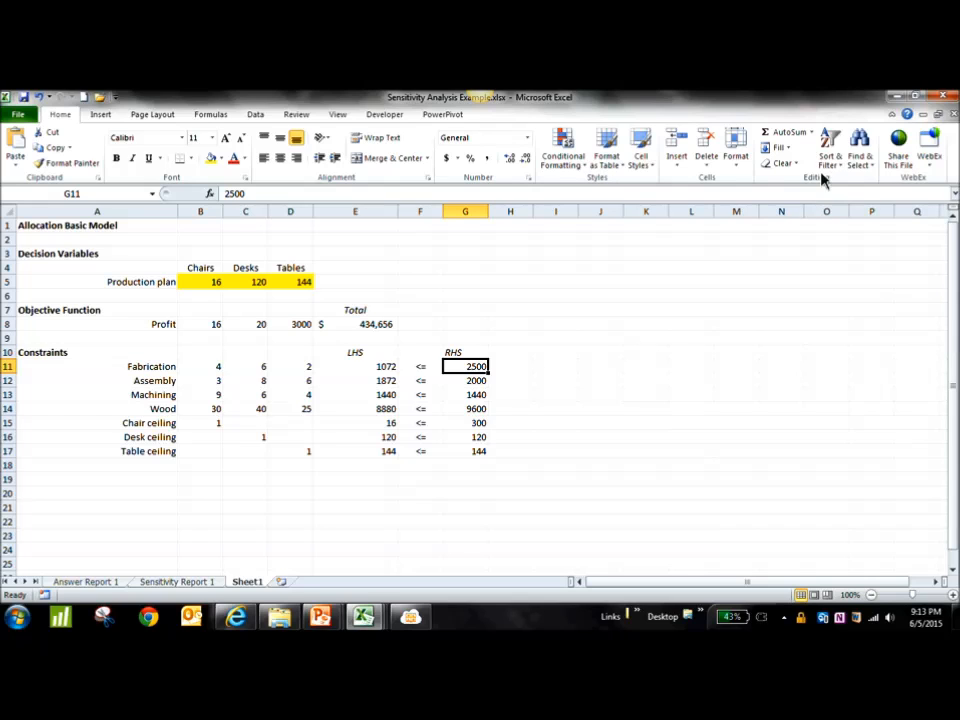
pyautogui.click(256, 115)
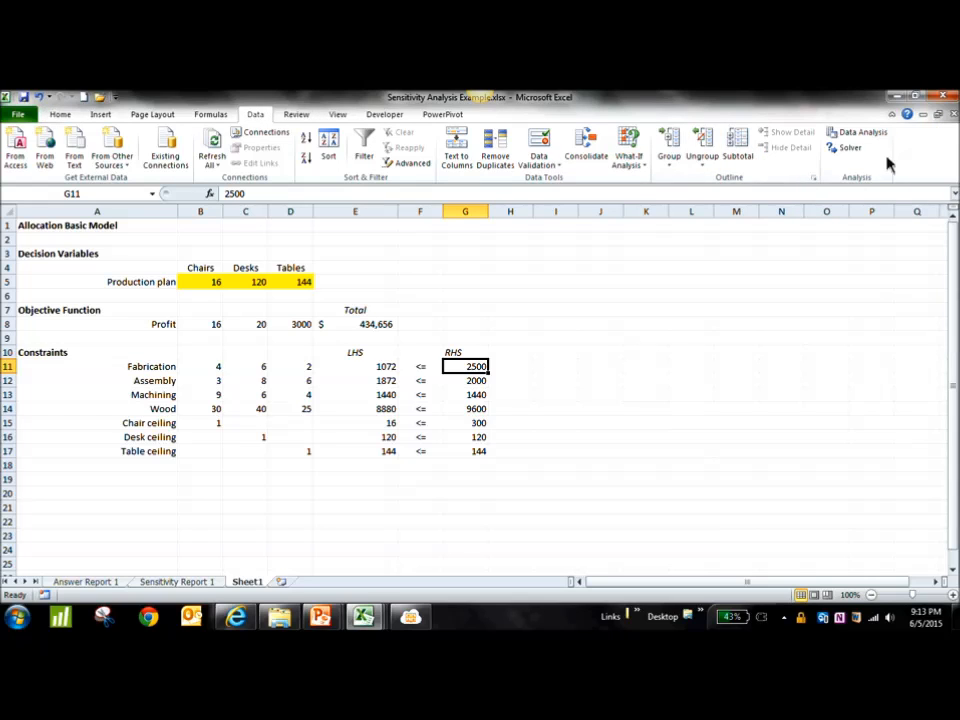
pyautogui.click(852, 148)
pyautogui.click(824, 502)
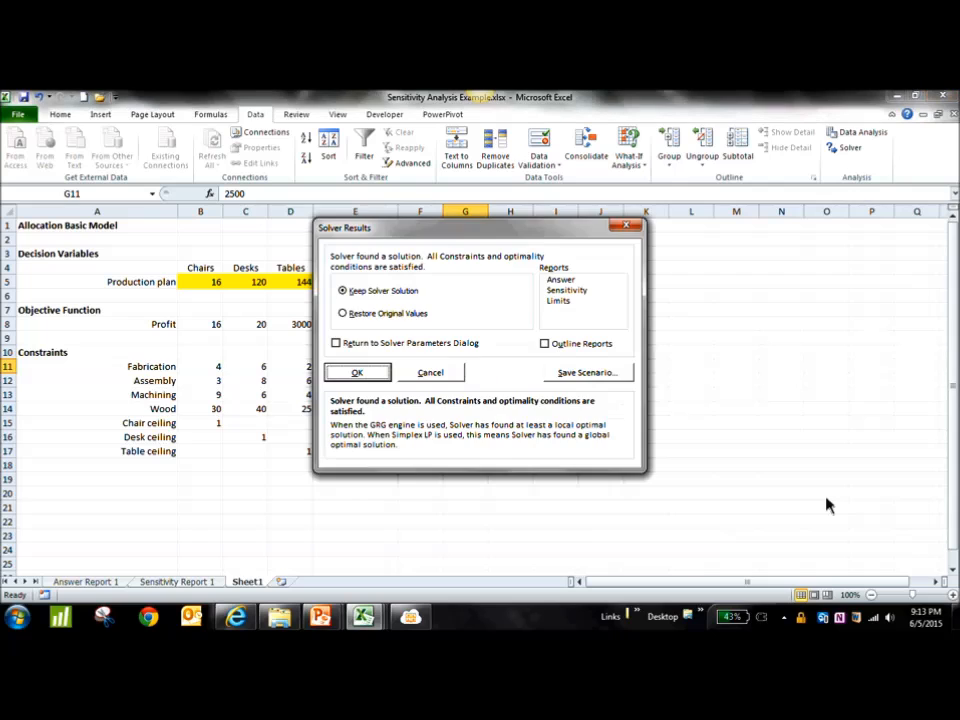
pyautogui.moveTo(445, 245); pyautogui.dragTo(741, 242)
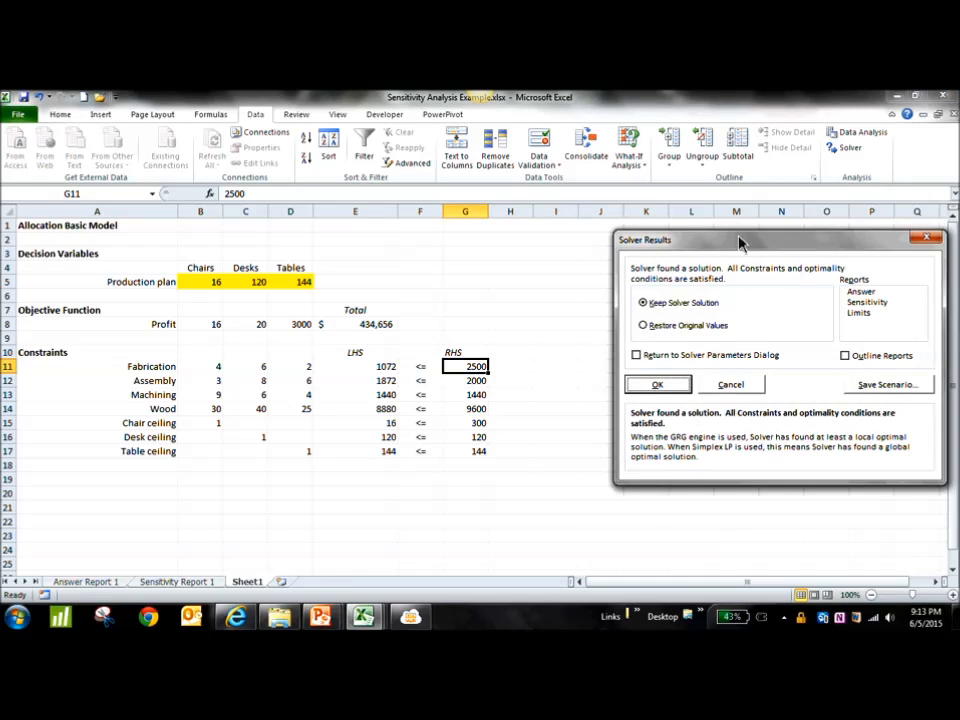
pyautogui.click(662, 389)
pyautogui.click(381, 331)
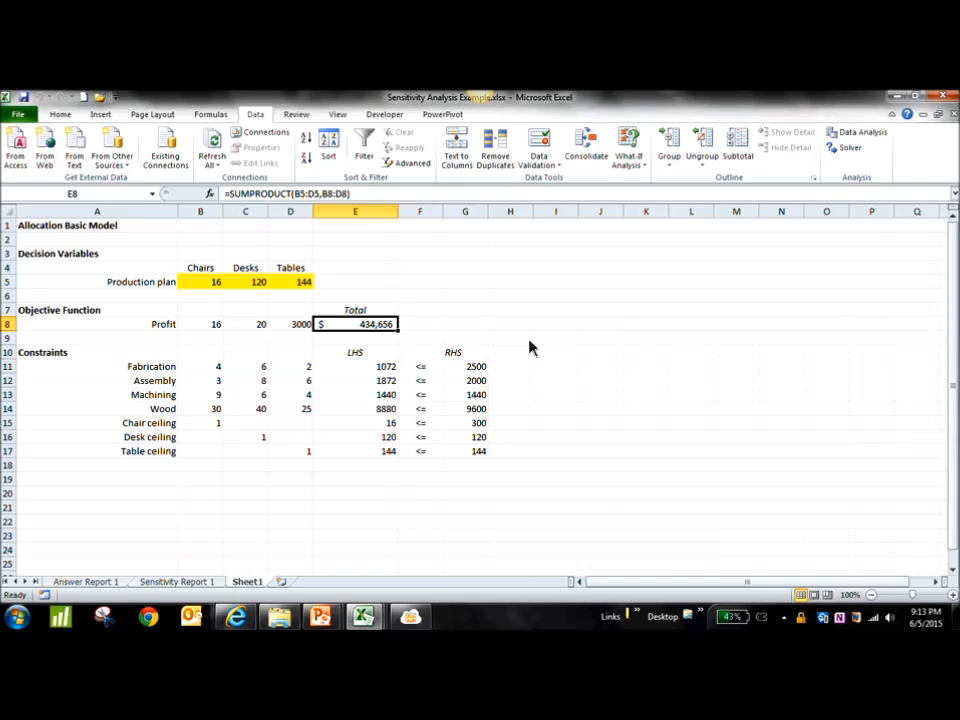
# Check the Machining constraint's status in Answer Report 1 and record its limit, 1440, in Sheet1 cell I13.
pyautogui.click(114, 585)
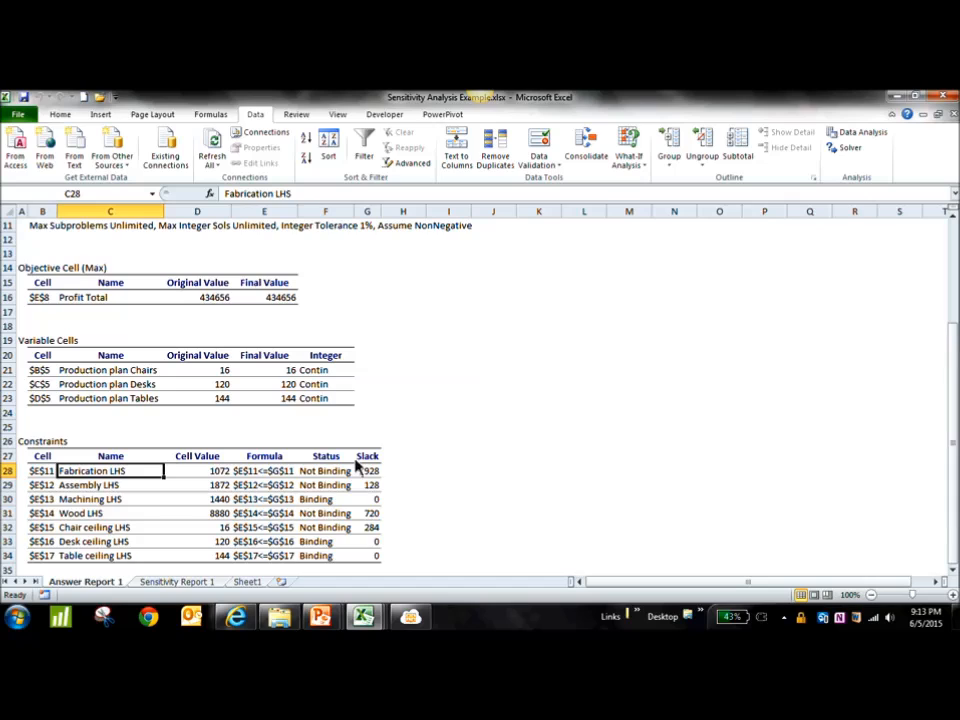
pyautogui.click(328, 500)
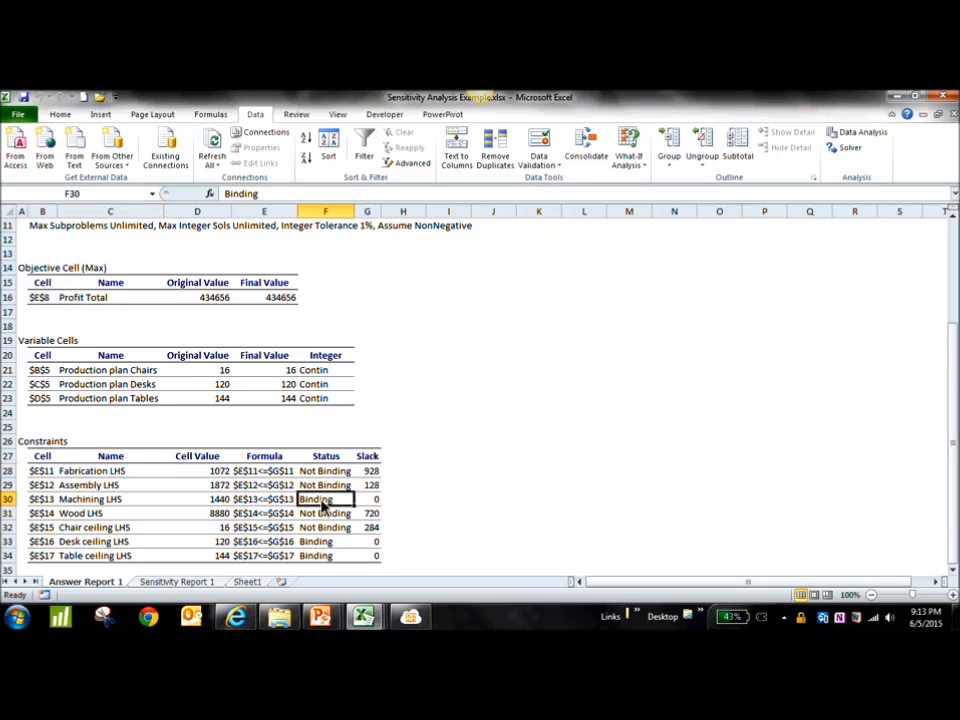
pyautogui.click(255, 582)
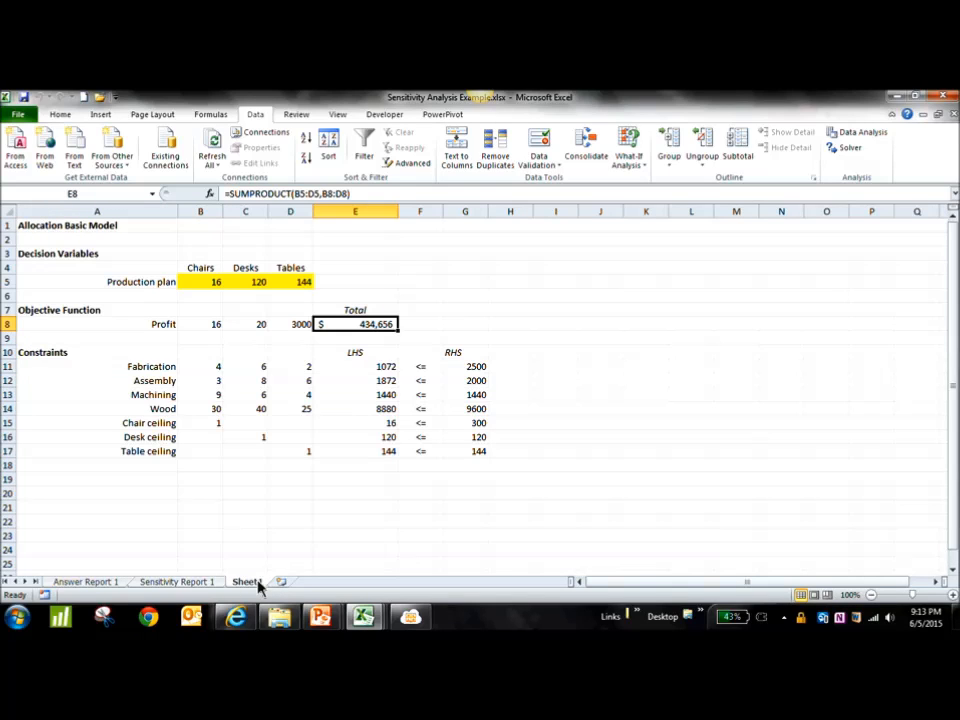
pyautogui.click(474, 399)
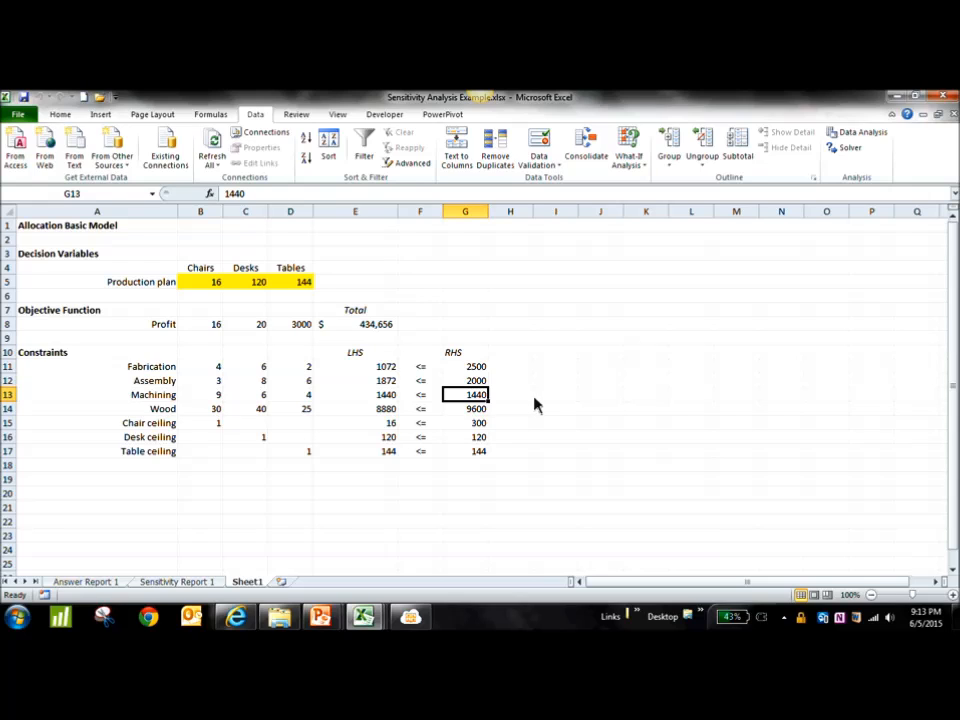
pyautogui.click(558, 398)
pyautogui.write('1440')
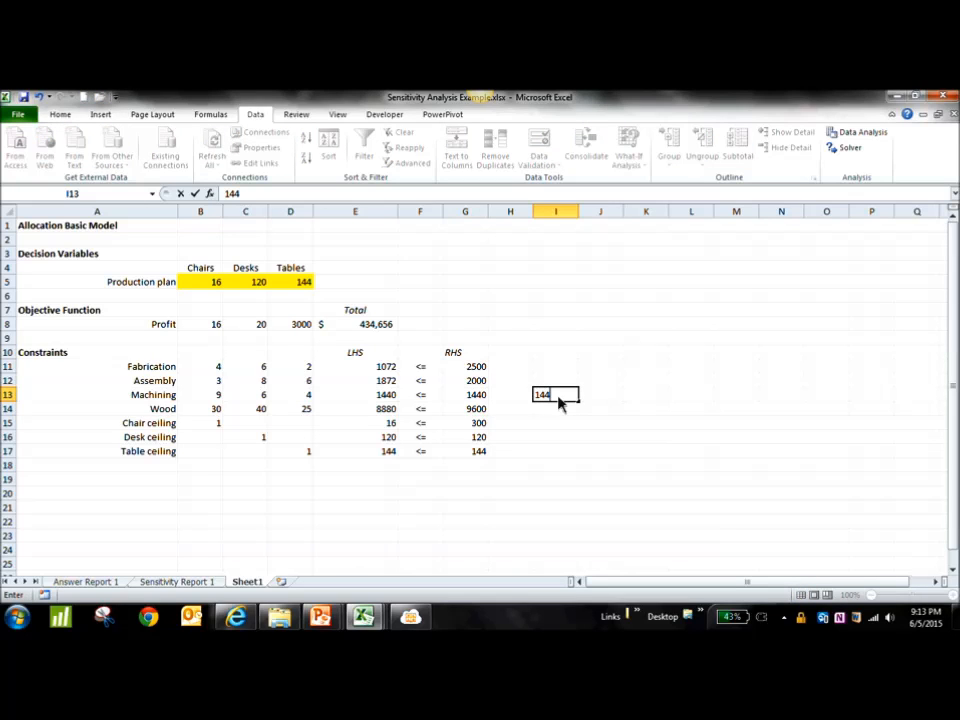
# Enter 434656 in cell G8 as the reference profit and format it with a thousands separator and no decimals.
pyautogui.click(480, 326)
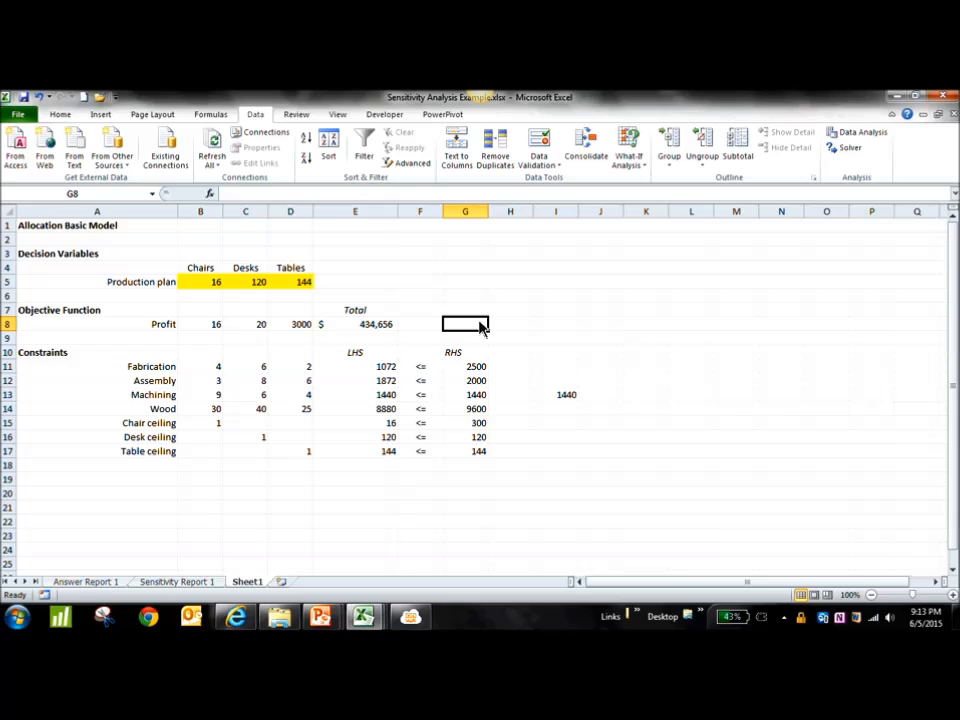
pyautogui.write('434')
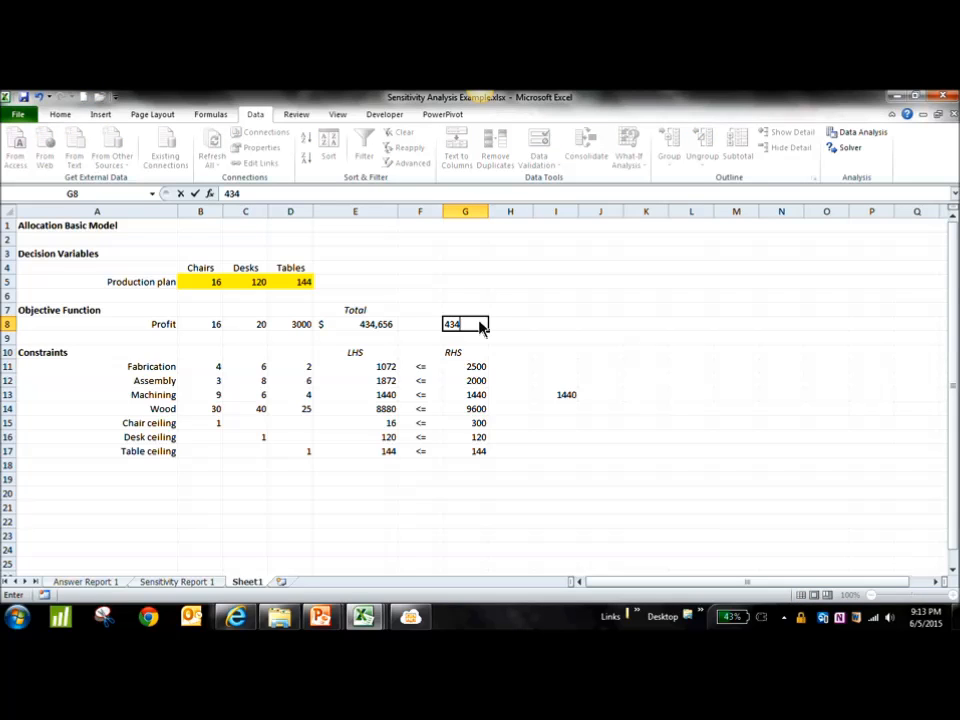
pyautogui.write('656')
pyautogui.click(645, 380)
pyautogui.click(465, 328)
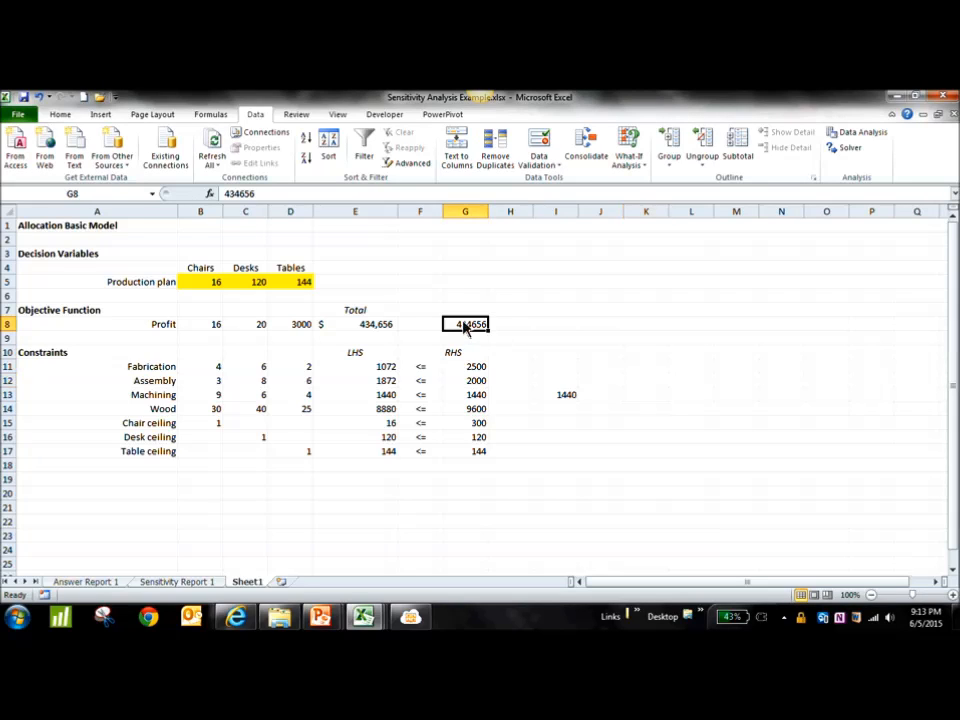
pyautogui.click(60, 114)
pyautogui.click(488, 158)
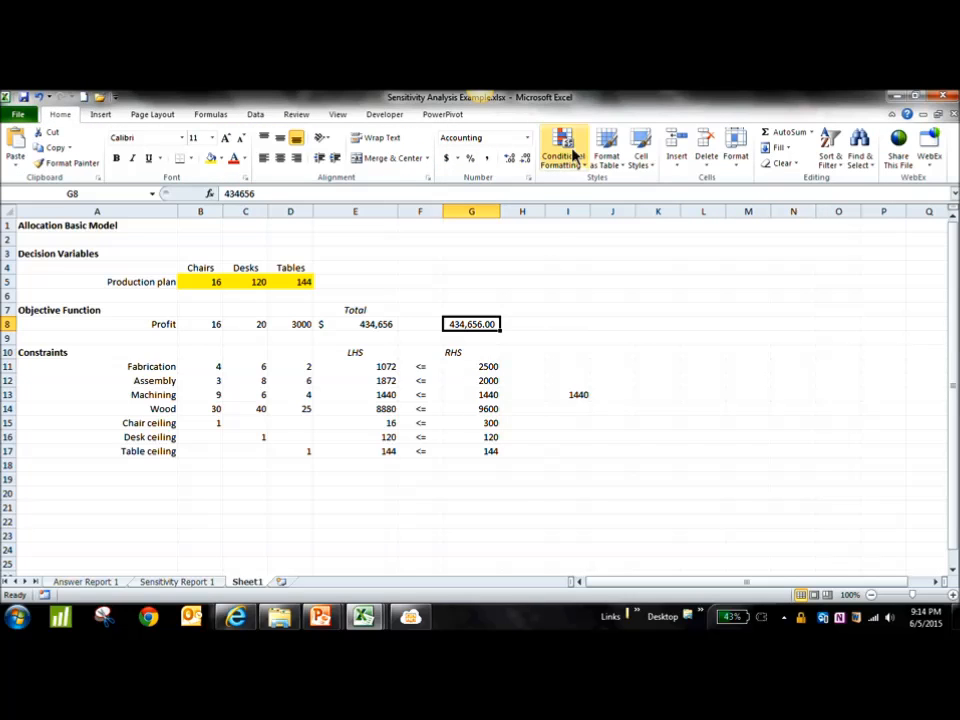
pyautogui.click(526, 160)
pyautogui.click(526, 160)
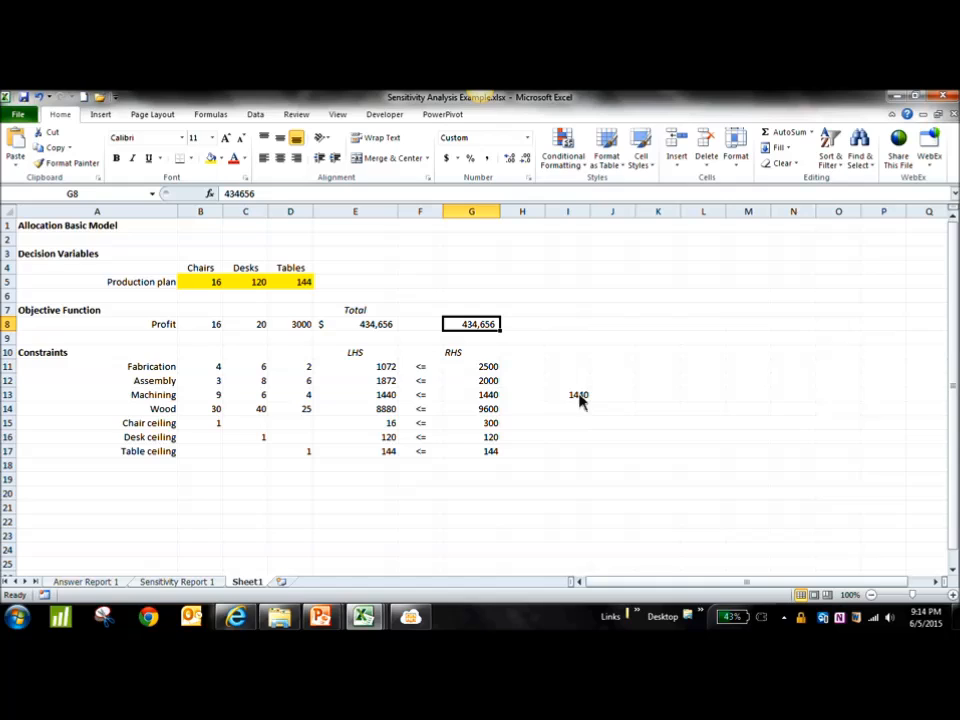
# Set the Machining constraint's right-hand side in cell G13 to 1500.
pyautogui.click(478, 398)
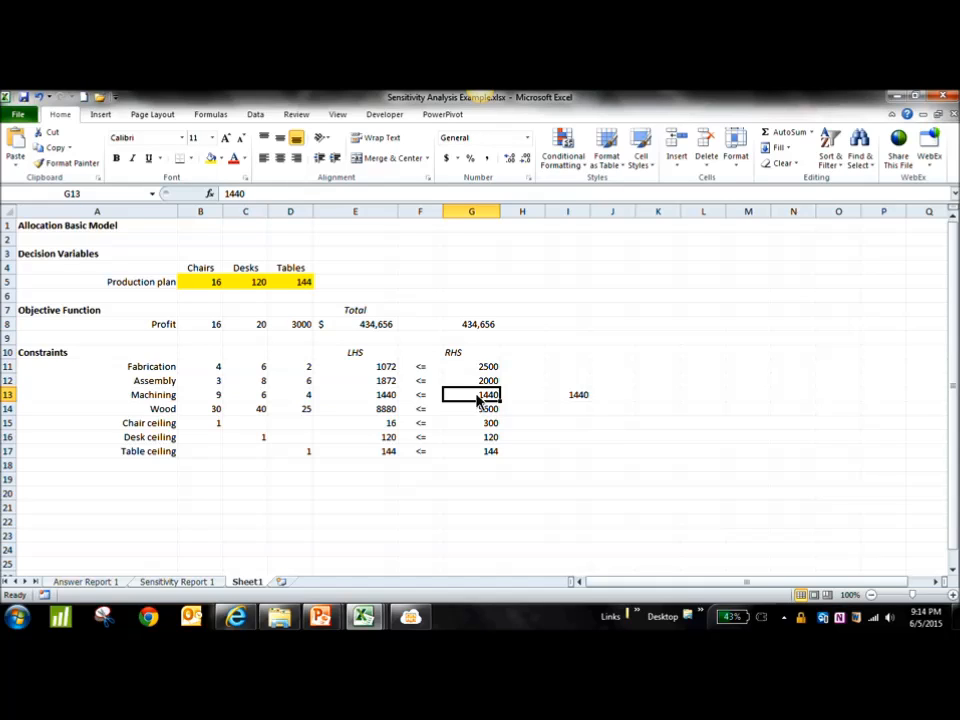
pyautogui.write('1')
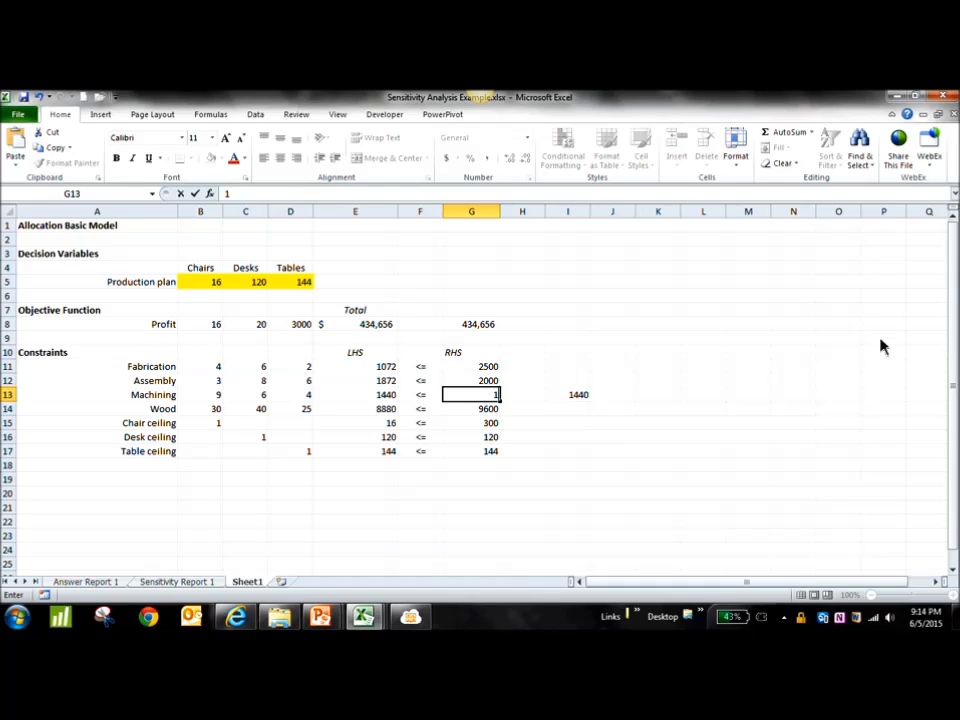
pyautogui.write('500')
pyautogui.press('Return')
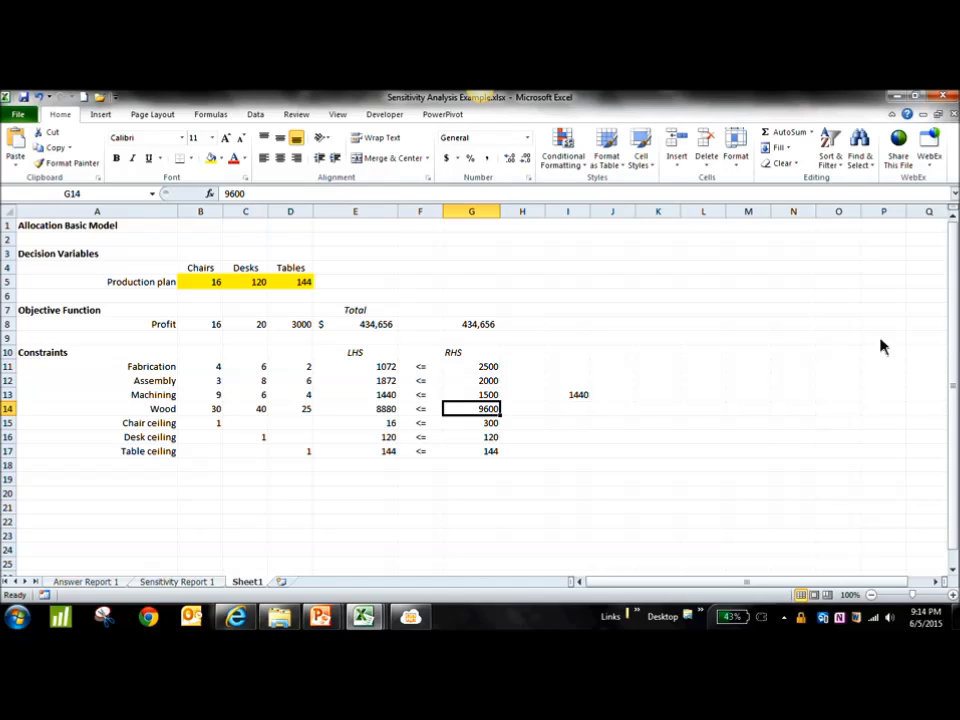
pyautogui.click(478, 396)
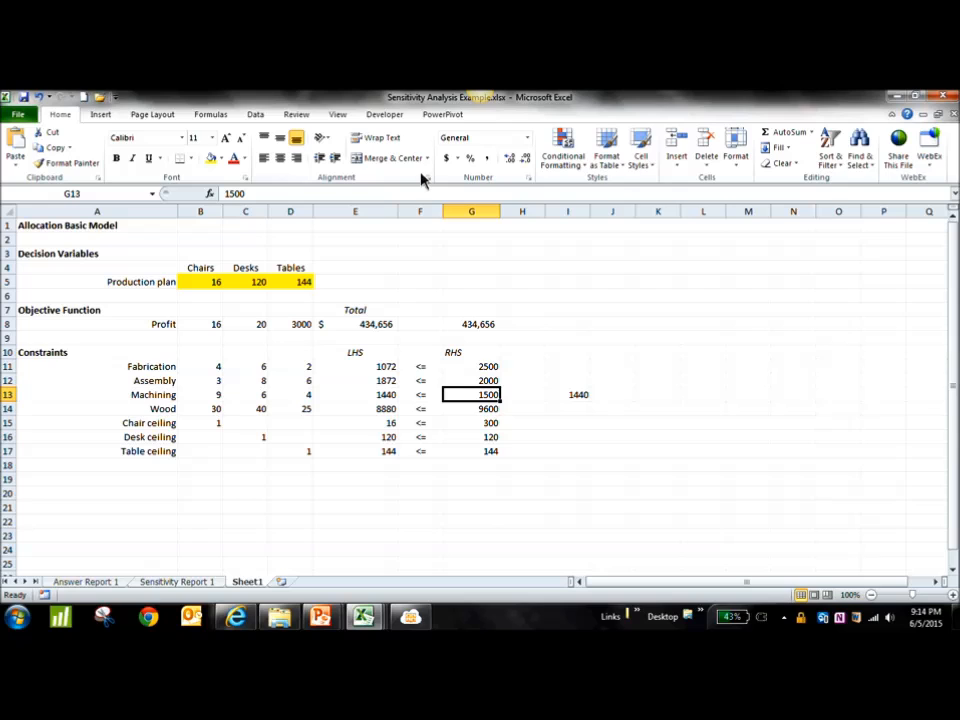
# Solve the model with the 1500 Machining limit, view the total profit, and keep the Solver solution.
pyautogui.click(255, 114)
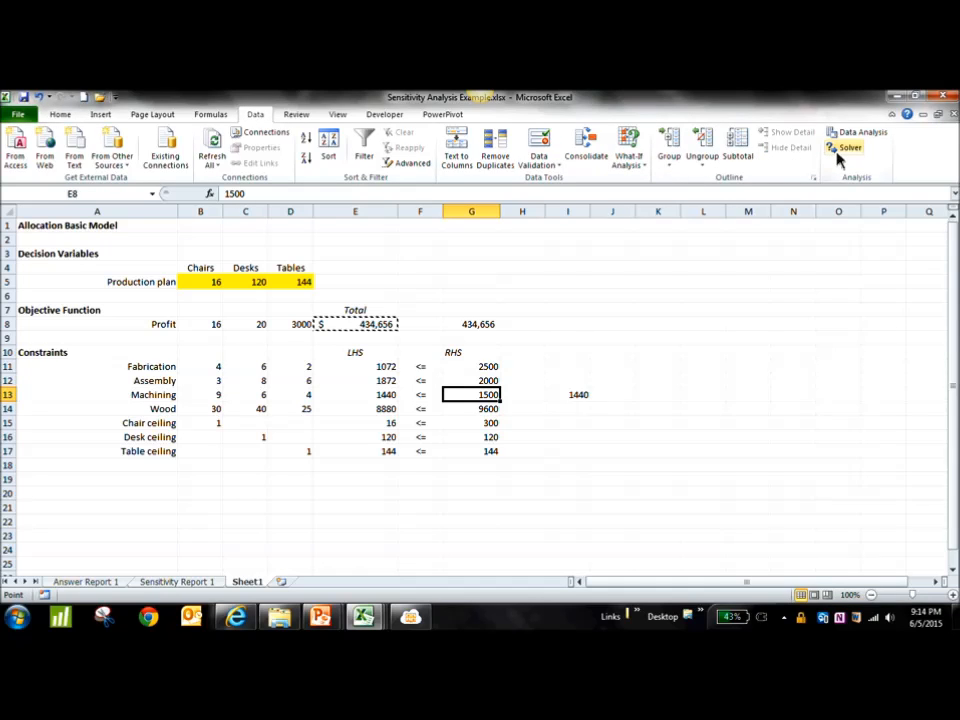
pyautogui.click(843, 150)
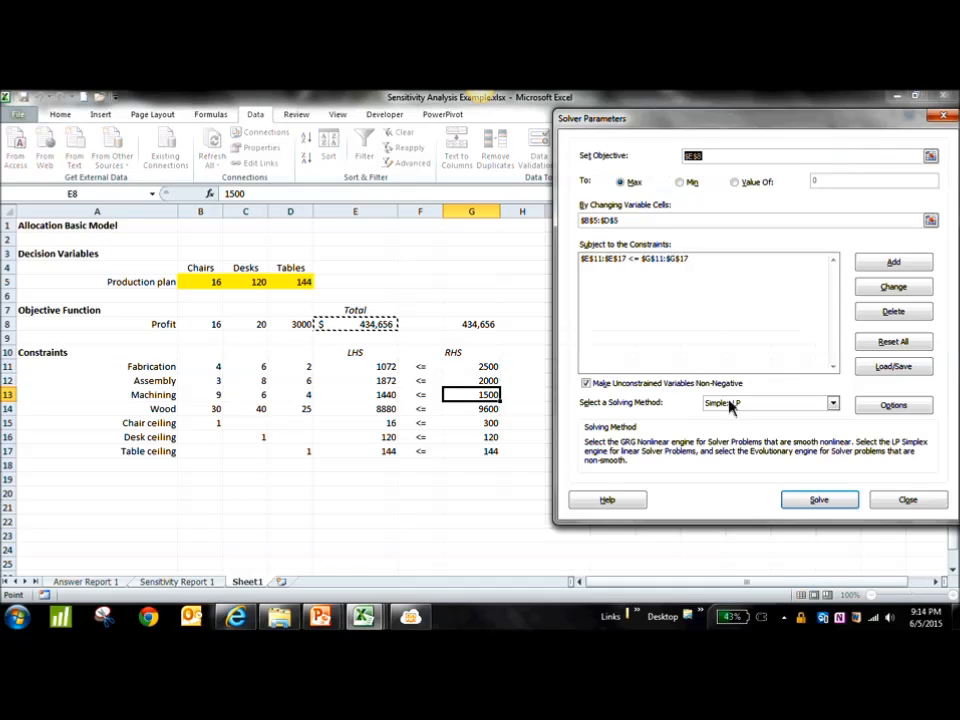
pyautogui.click(818, 500)
pyautogui.moveTo(469, 229); pyautogui.dragTo(729, 189)
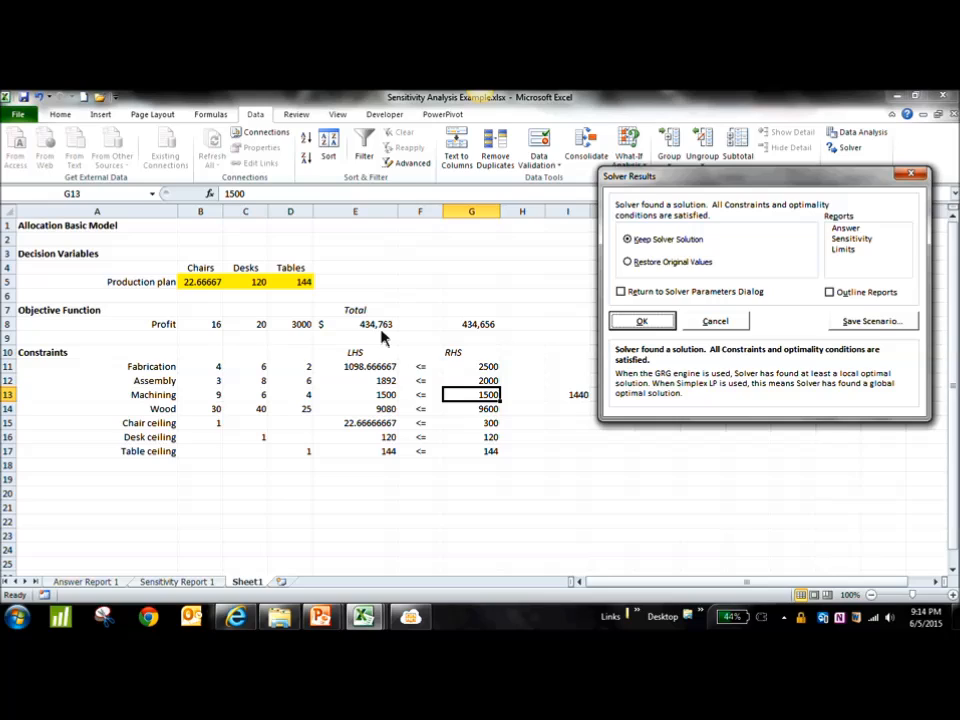
pyautogui.click(642, 322)
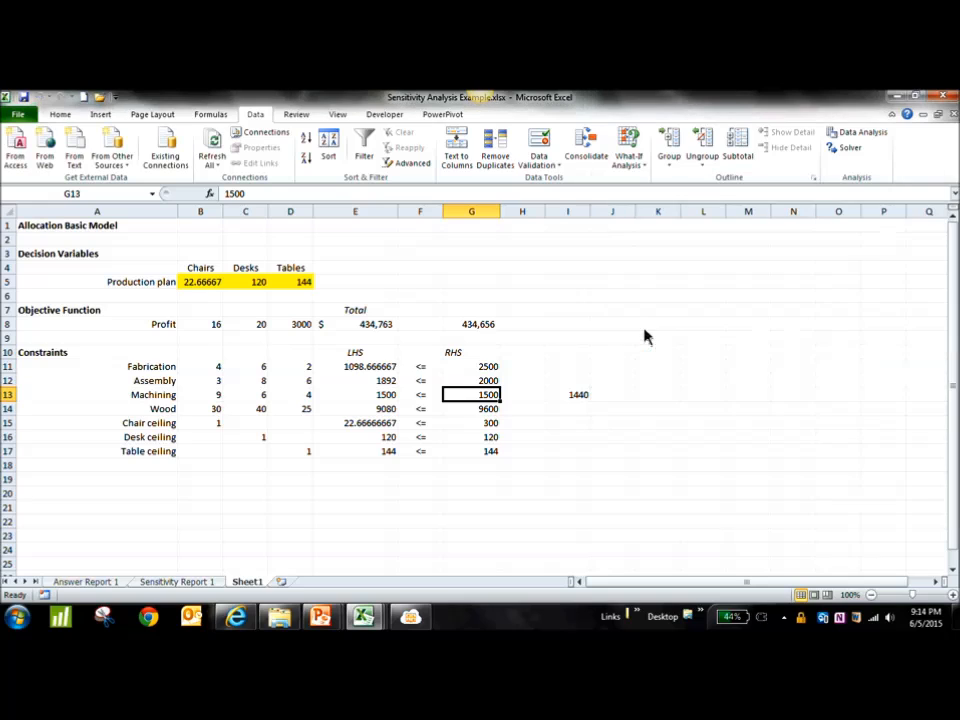
# Review the status and slack values of the non-binding constraints in Answer Report 1.
pyautogui.click(110, 584)
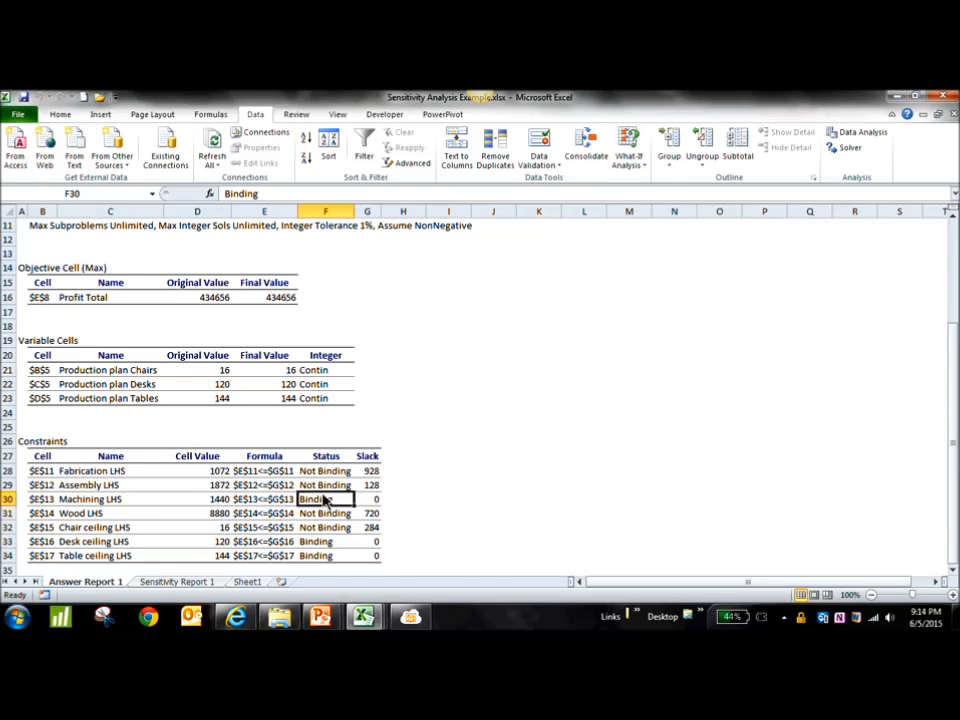
pyautogui.moveTo(325, 471); pyautogui.dragTo(373, 524)
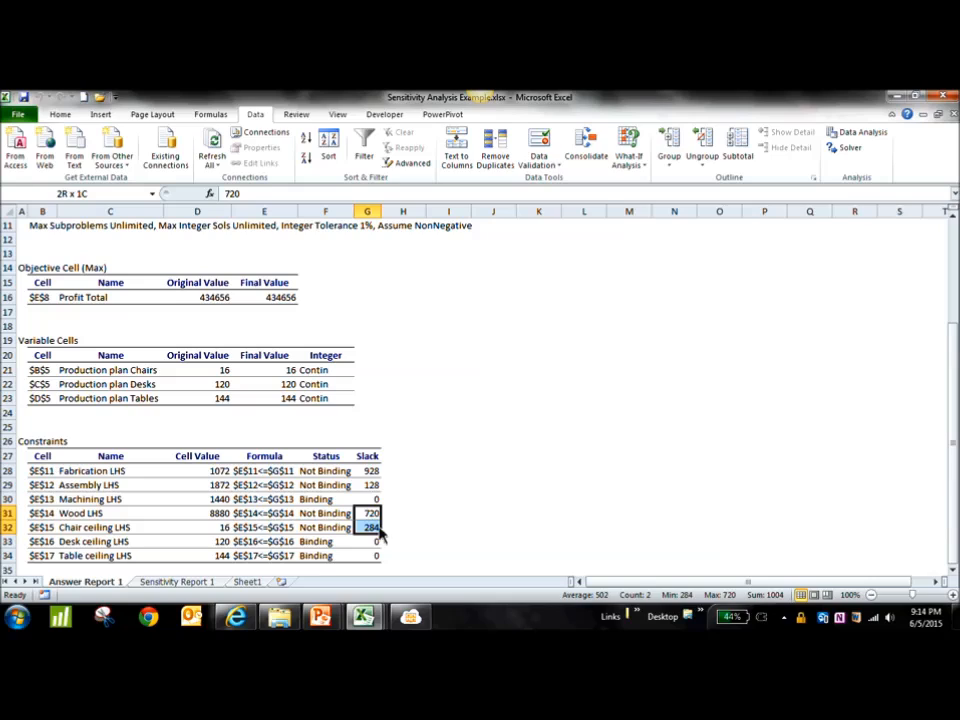
# Examine the Fabrication and Assembly slack values in Answer Report 1, and check the meeting chat in the browser.
pyautogui.moveTo(368, 471); pyautogui.dragTo(374, 487)
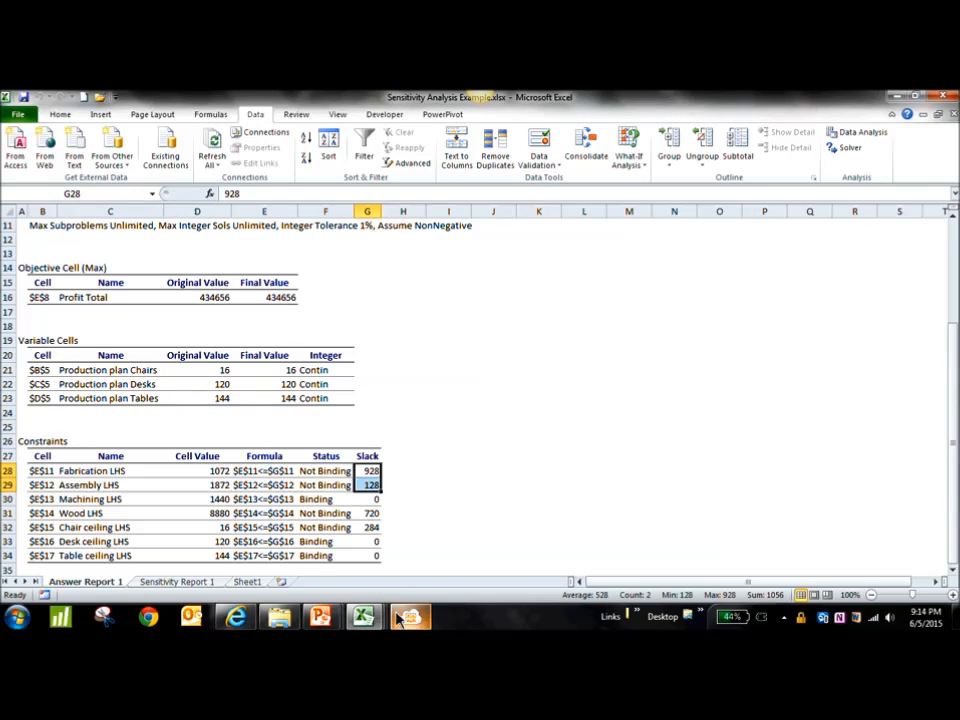
pyautogui.click(235, 617)
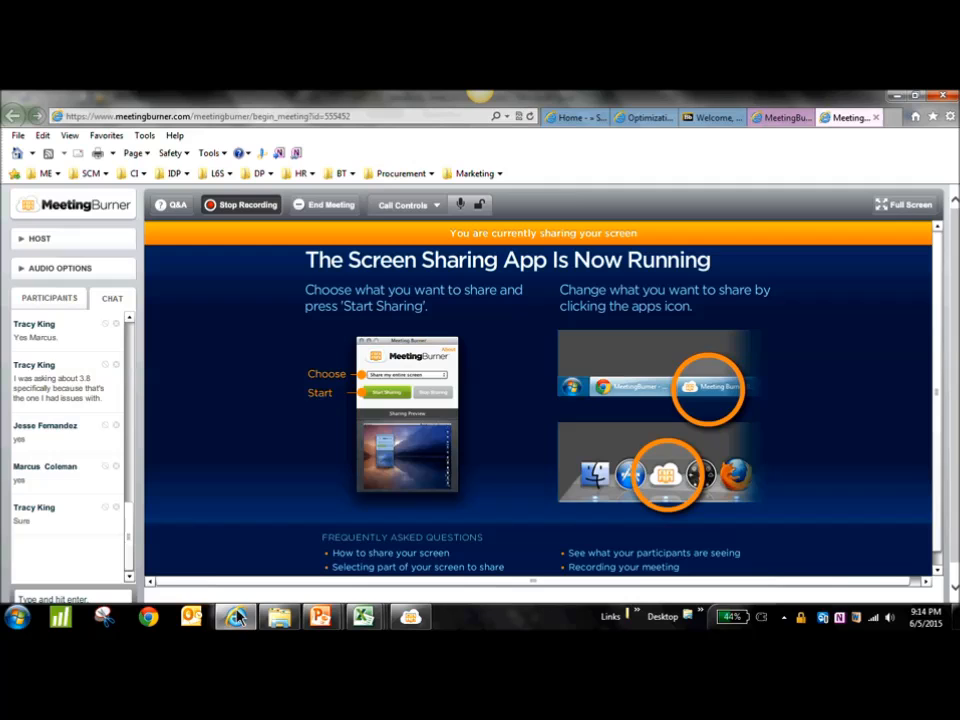
pyautogui.moveTo(240, 620)
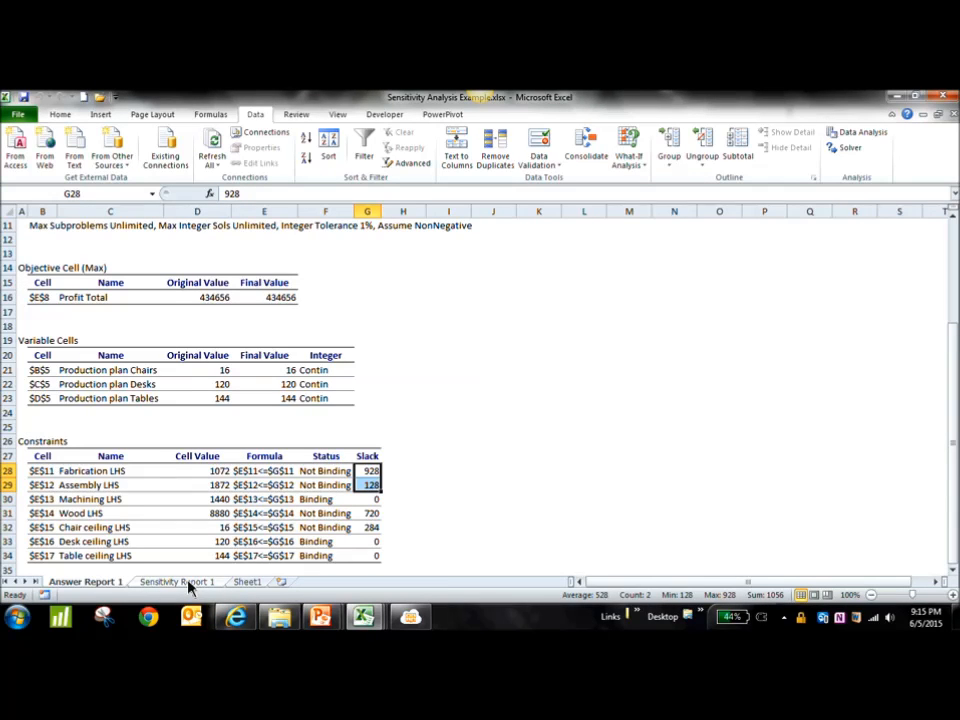
# Open Sensitivity Report 1 in Excel and examine its Variable Cells and Constraints tables.
pyautogui.click(187, 583)
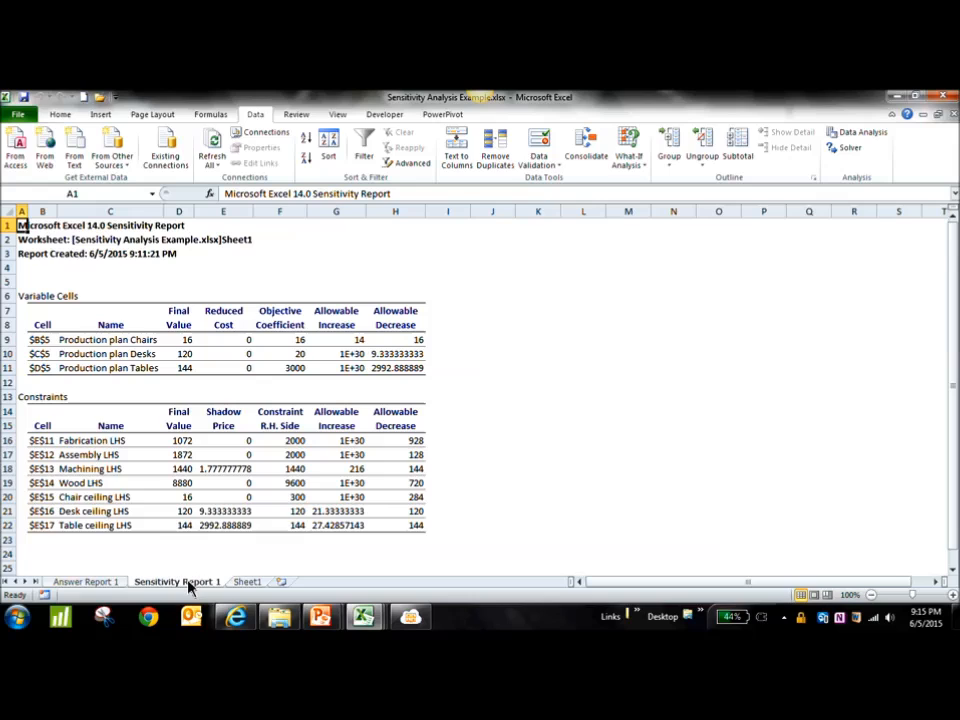
pyautogui.moveTo(318, 617)
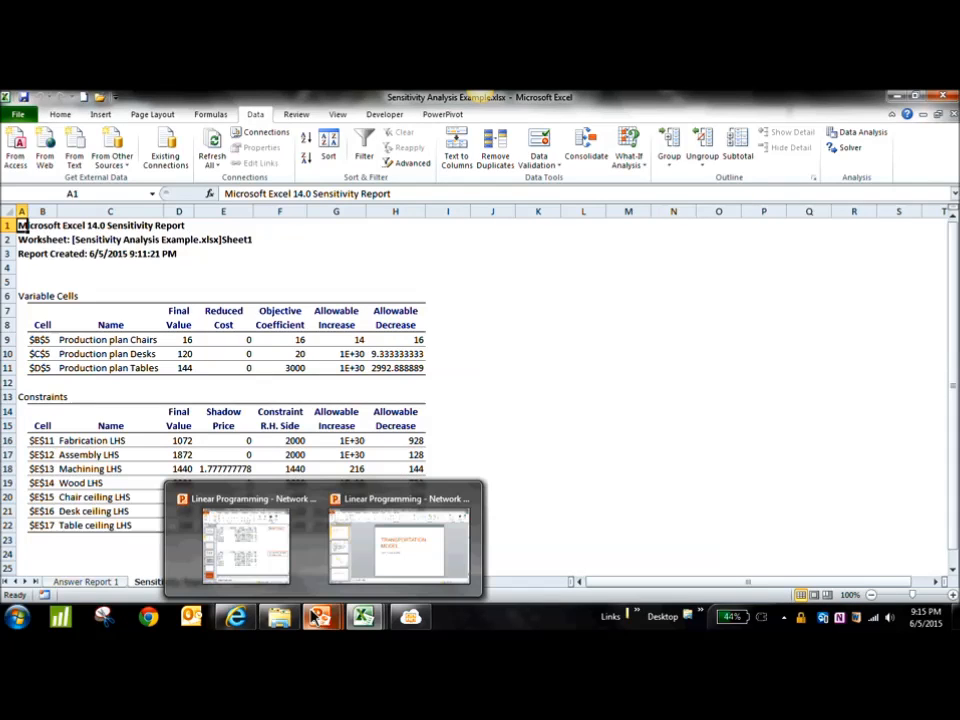
pyautogui.click(531, 404)
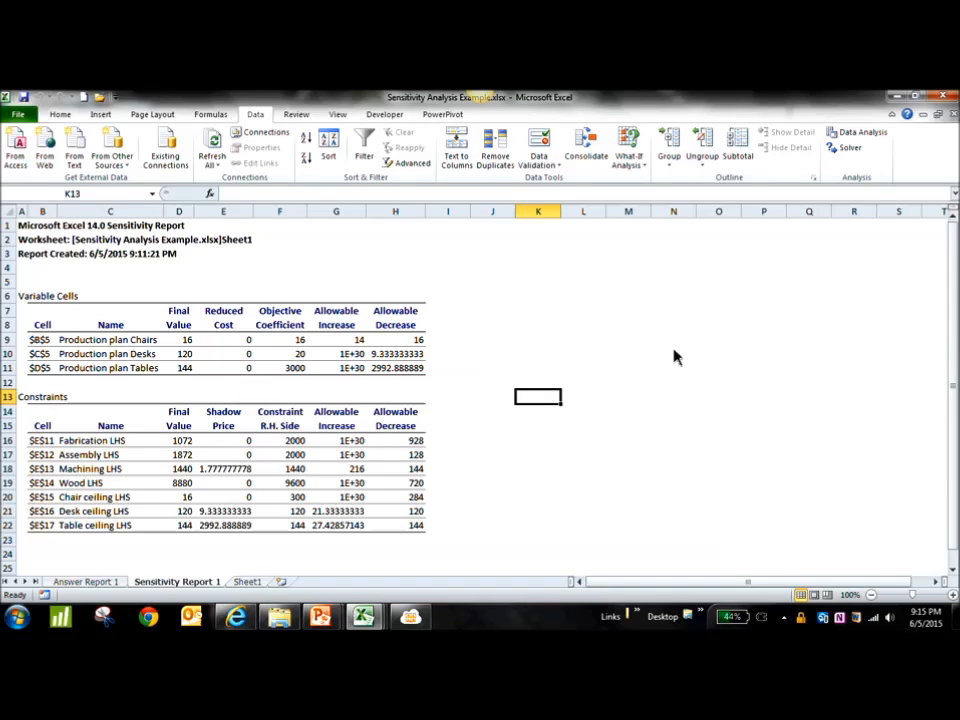
pyautogui.moveTo(410, 372); pyautogui.dragTo(40, 318)
pyautogui.moveTo(412, 527); pyautogui.dragTo(42, 414)
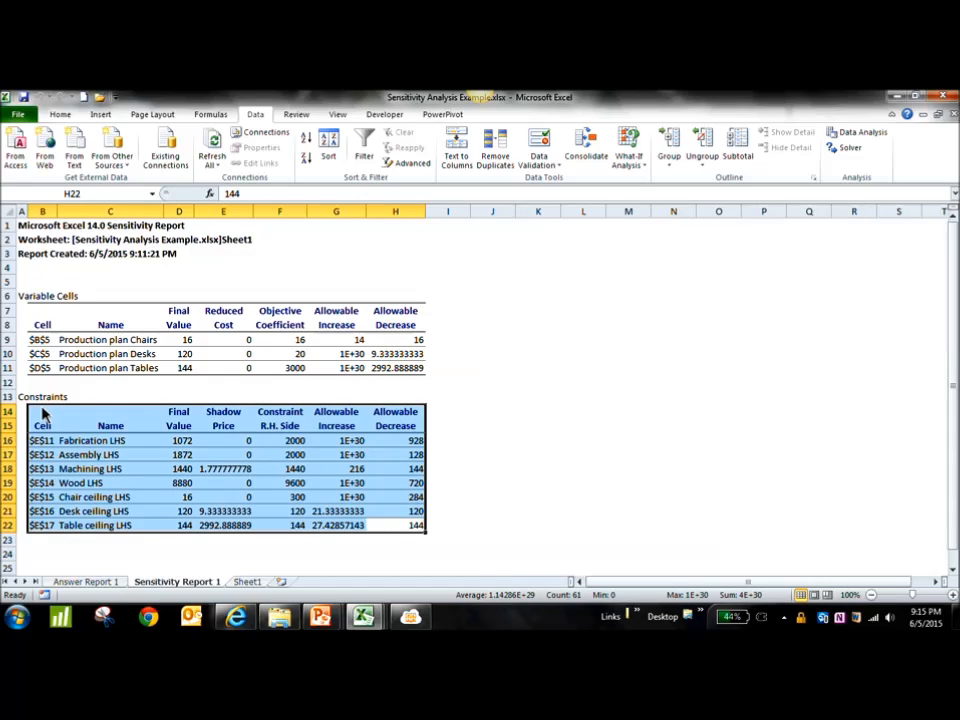
pyautogui.moveTo(420, 371); pyautogui.dragTo(34, 319)
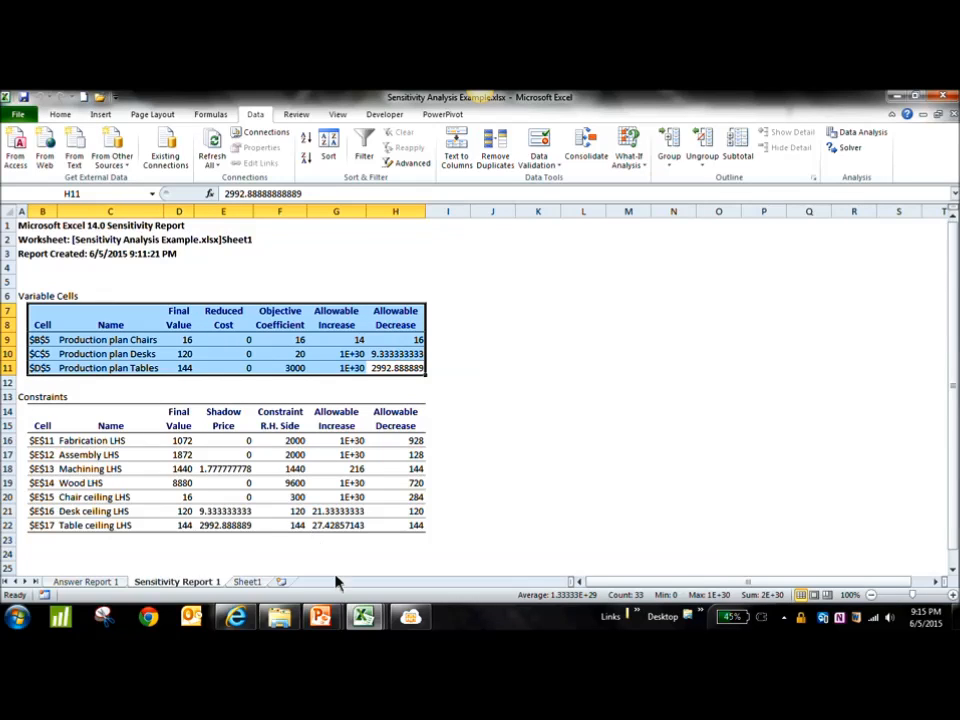
# Switch to the Linear Programming - Network Models presentation in PowerPoint and read slide 7, Sensitivity Report, in a maximized window.
pyautogui.click(322, 617)
pyautogui.click(270, 553)
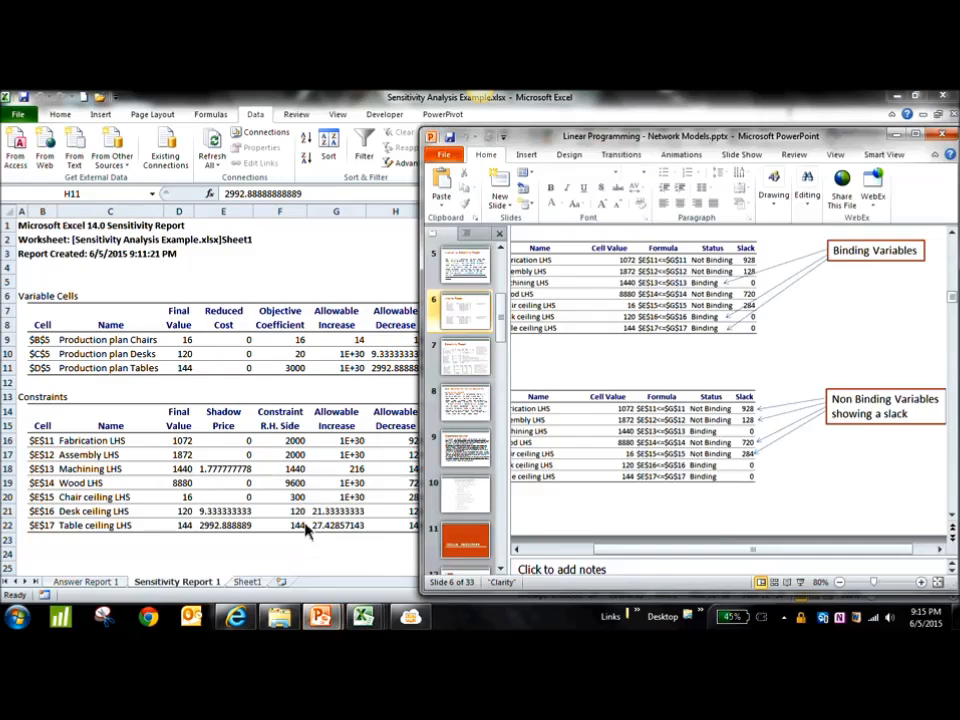
pyautogui.click(458, 362)
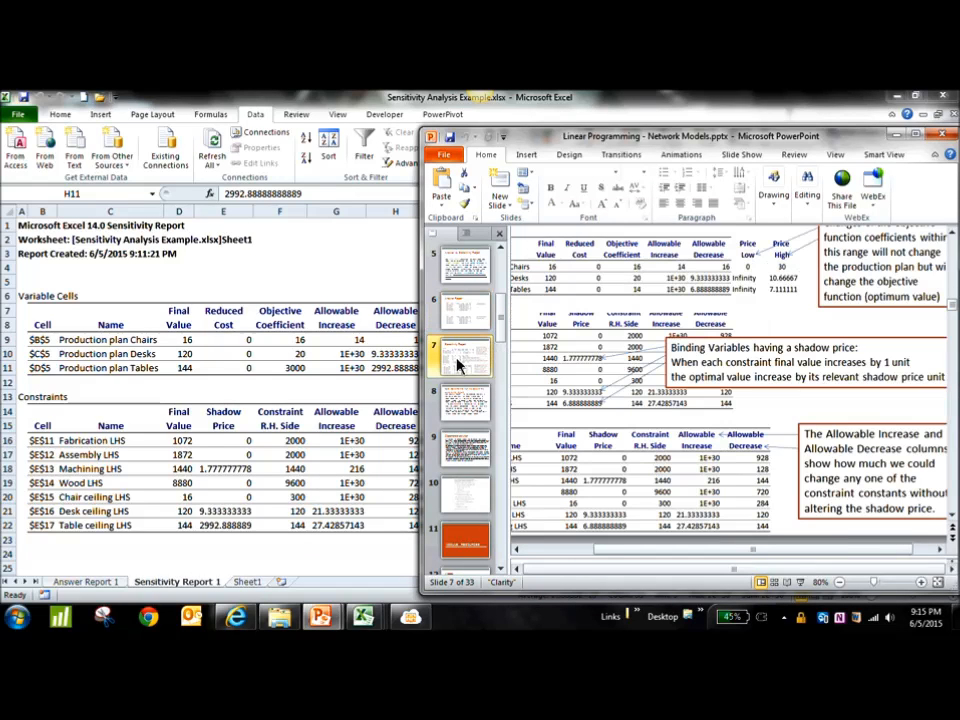
pyautogui.click(917, 134)
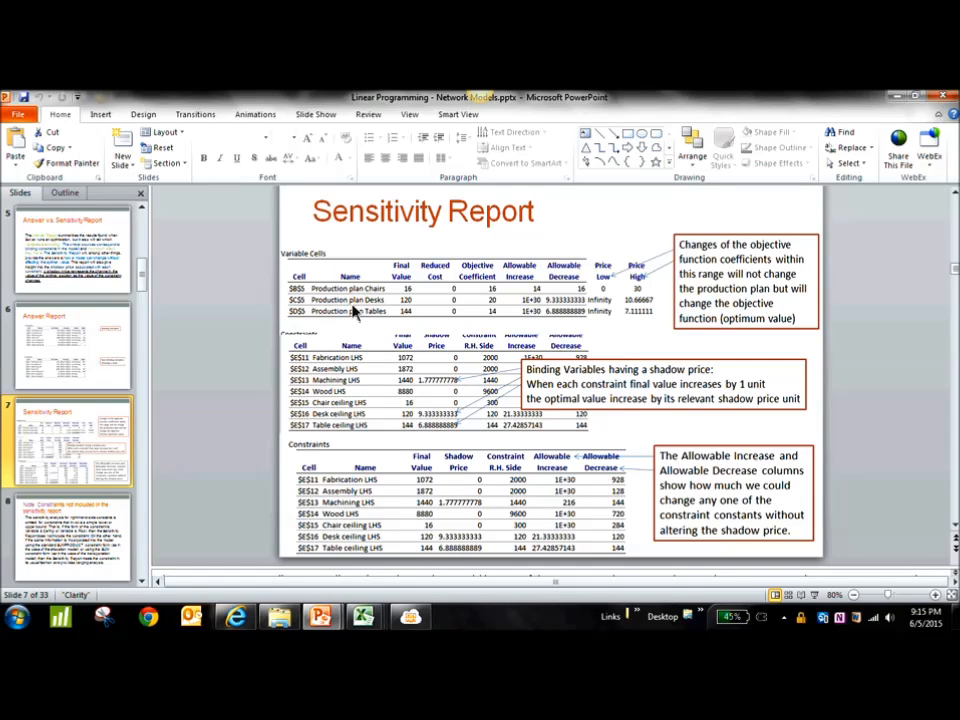
pyautogui.click(919, 96)
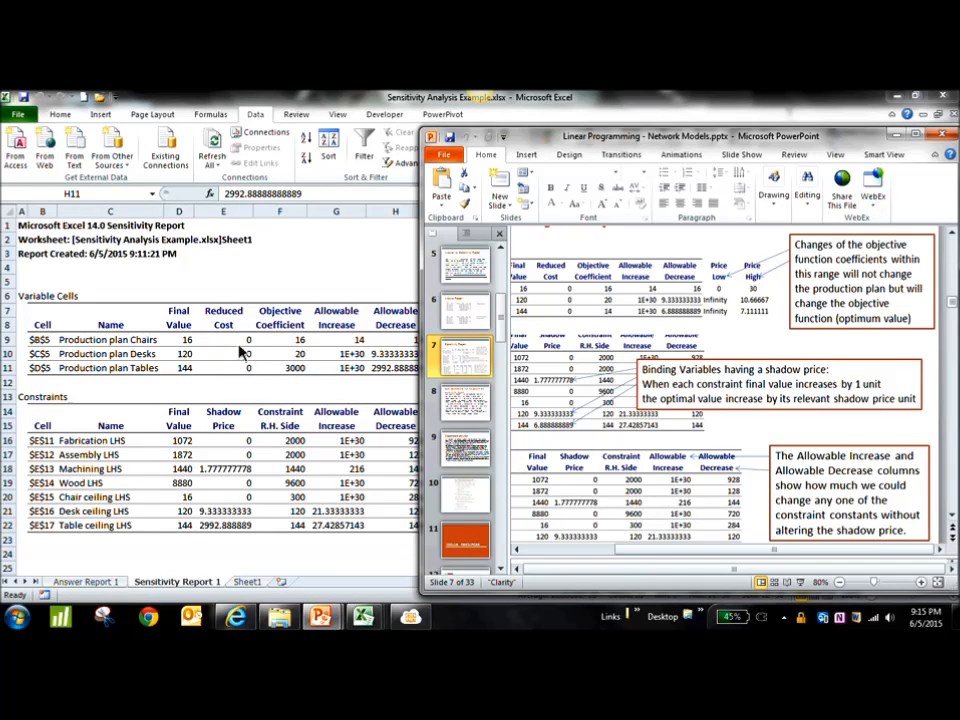
# Return to Excel and examine the objective coefficients for Chairs, Desks and Tables in Sensitivity Report 1.
pyautogui.click(300, 341)
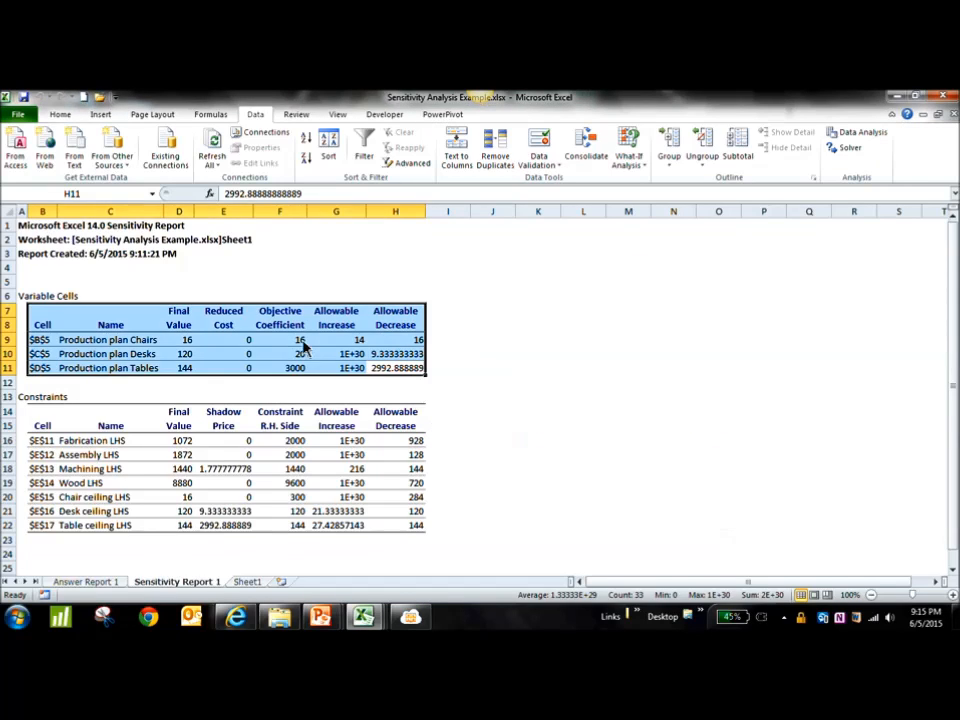
pyautogui.click(302, 341)
pyautogui.click(299, 355)
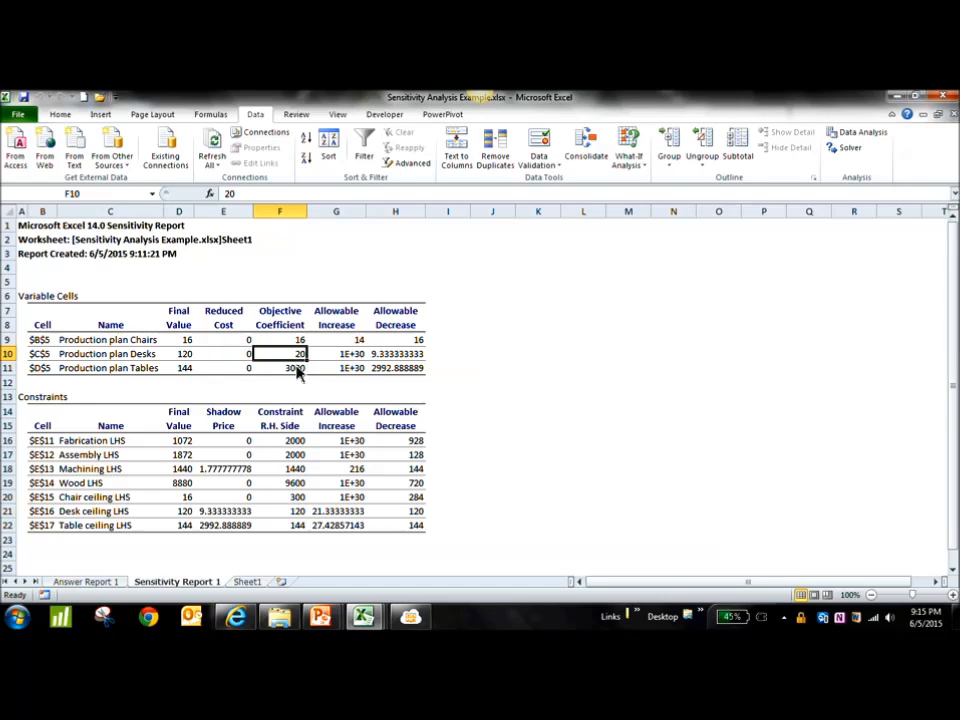
pyautogui.click(297, 370)
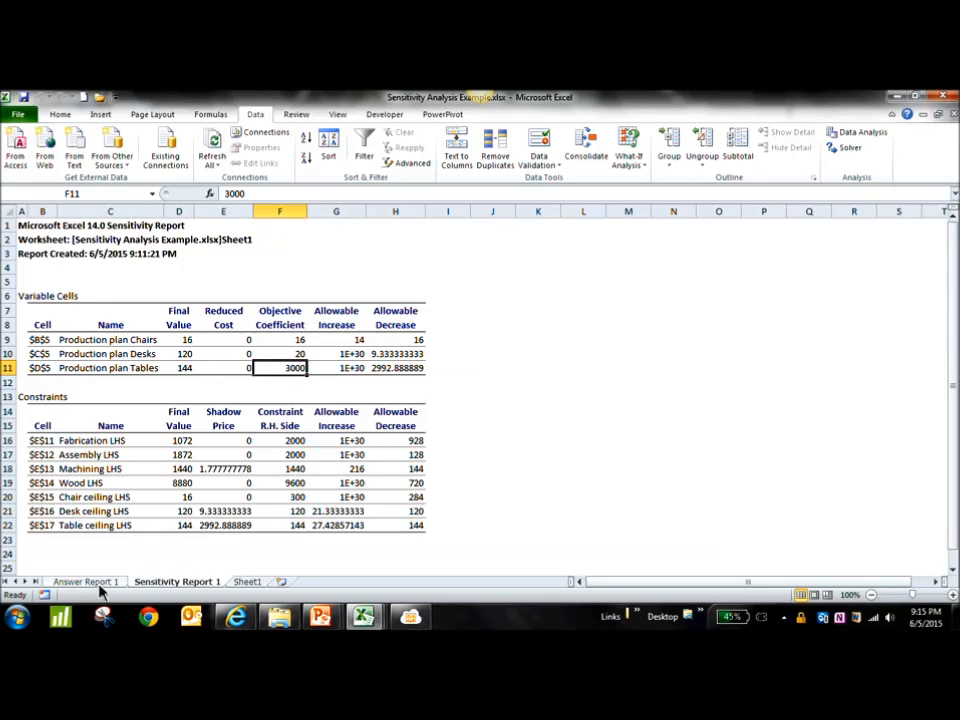
# Compare the report's objective coefficients with the Chairs, Desks and Tables profit values in row 8 of Sheet1.
pyautogui.click(236, 584)
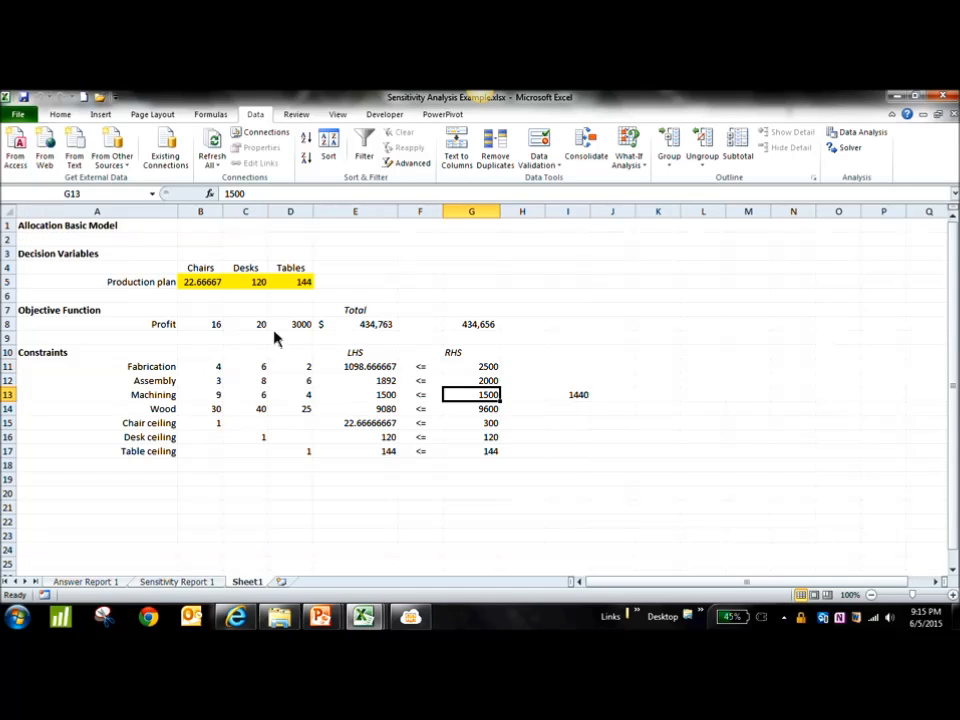
pyautogui.moveTo(212, 330); pyautogui.dragTo(293, 335)
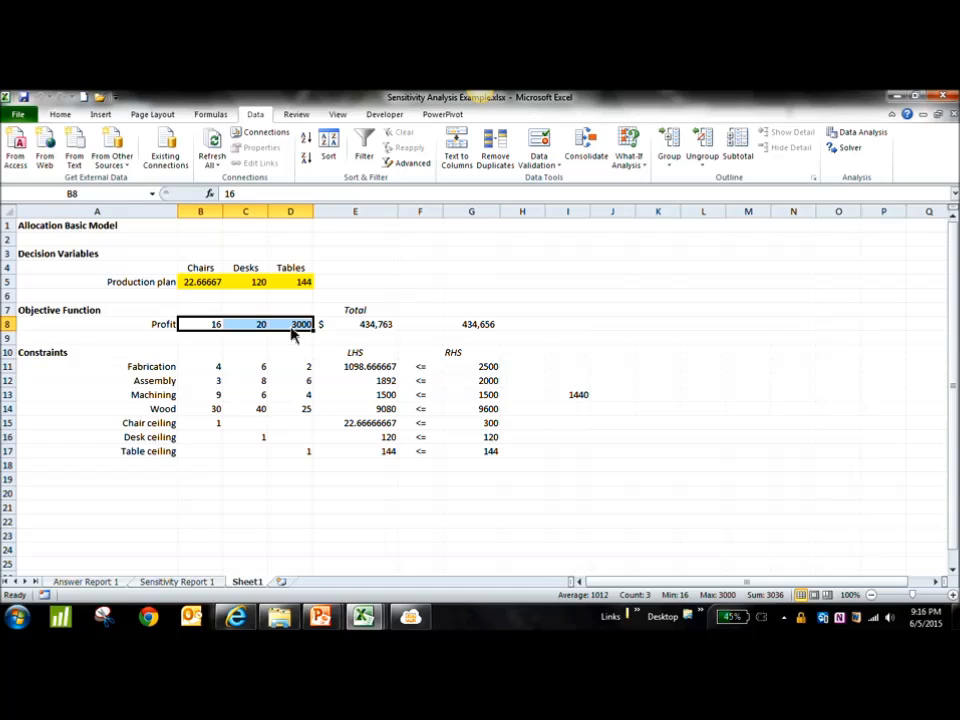
pyautogui.click(207, 335)
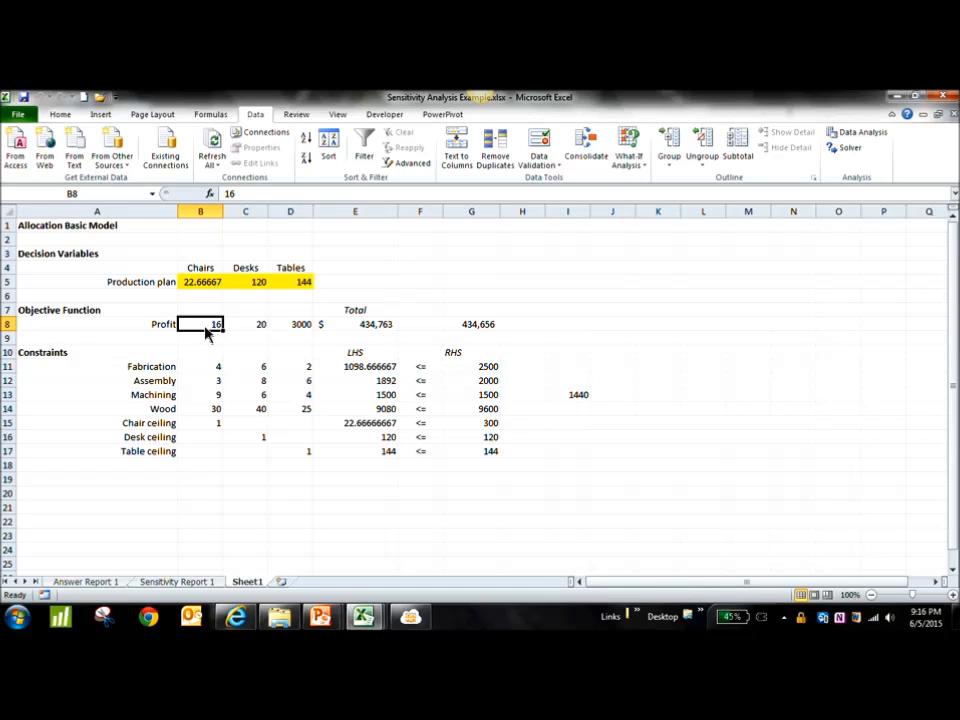
pyautogui.click(252, 334)
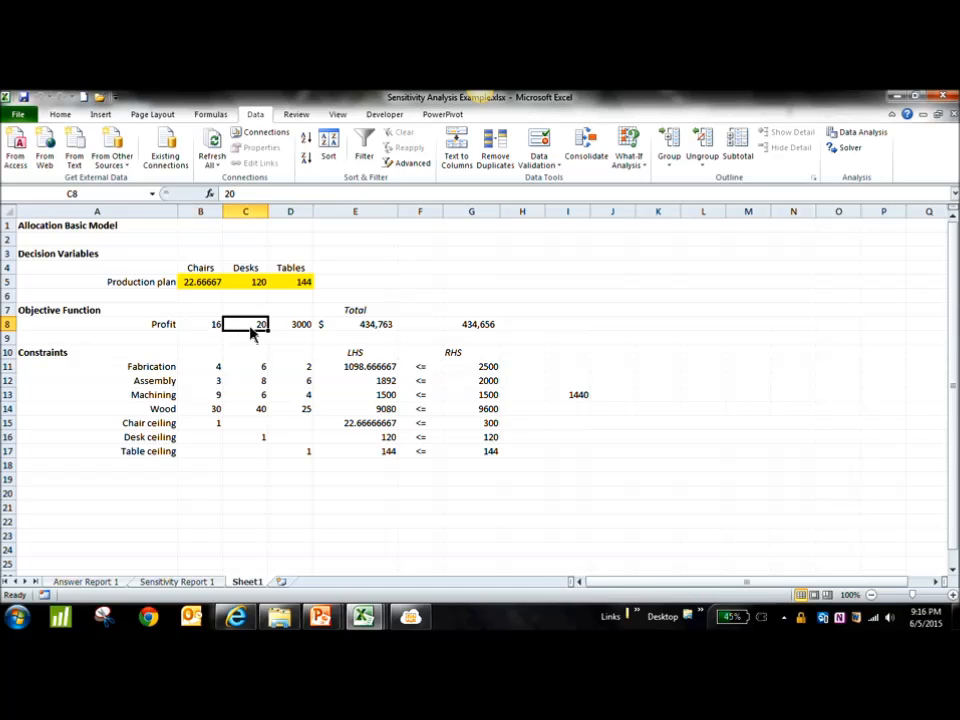
pyautogui.click(302, 335)
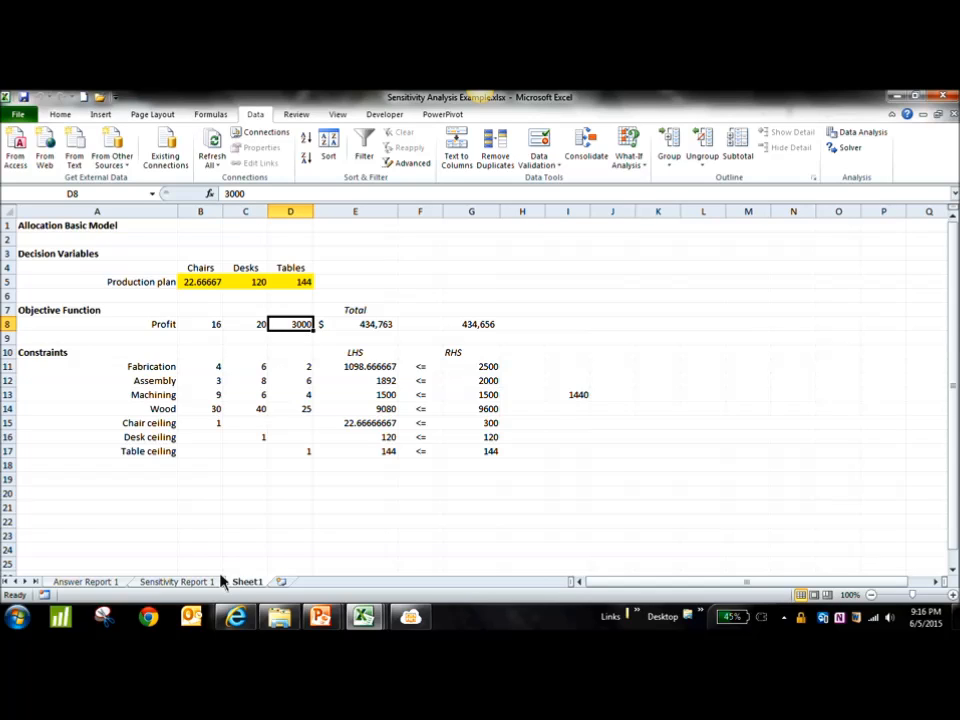
# Review the objective coefficient, allowable increase and allowable decrease for Production plan Chairs in Sensitivity Report 1.
pyautogui.click(186, 582)
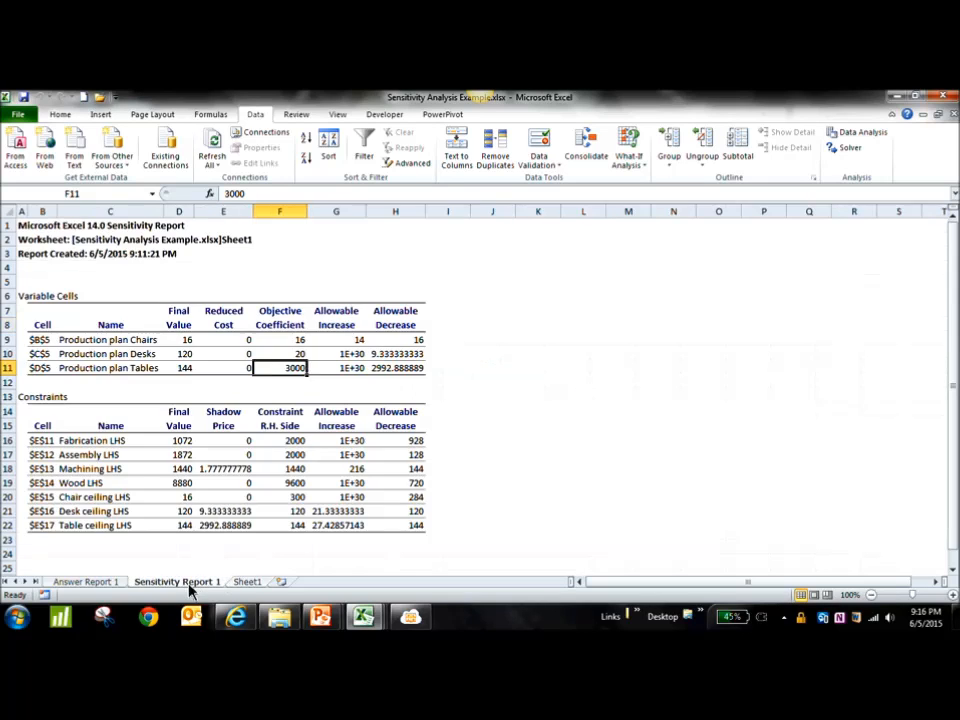
pyautogui.click(268, 313)
pyautogui.click(280, 330)
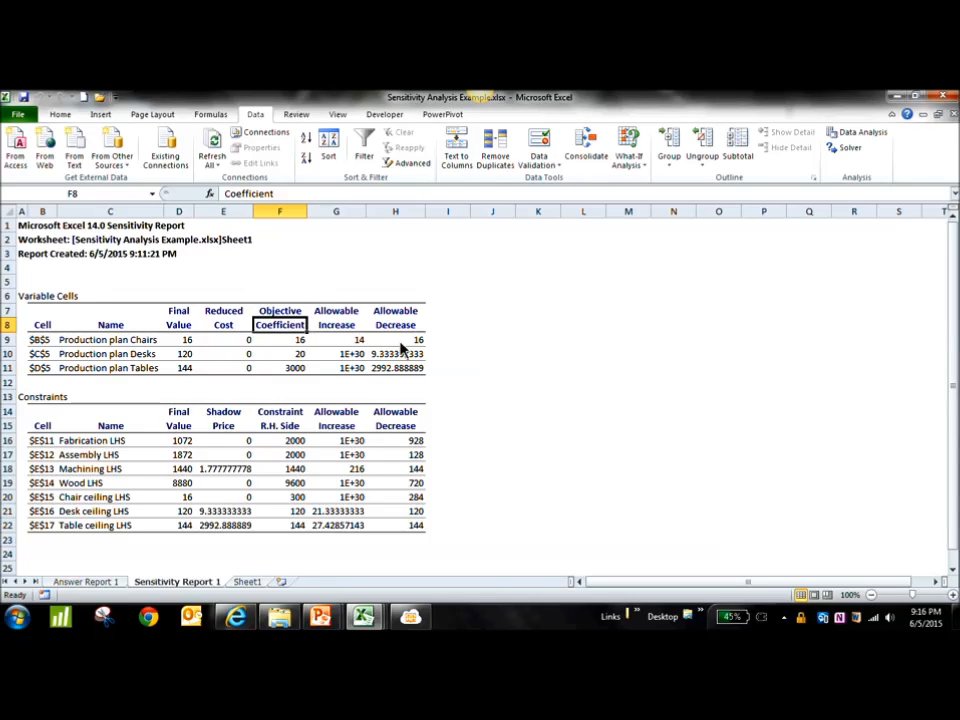
pyautogui.click(297, 343)
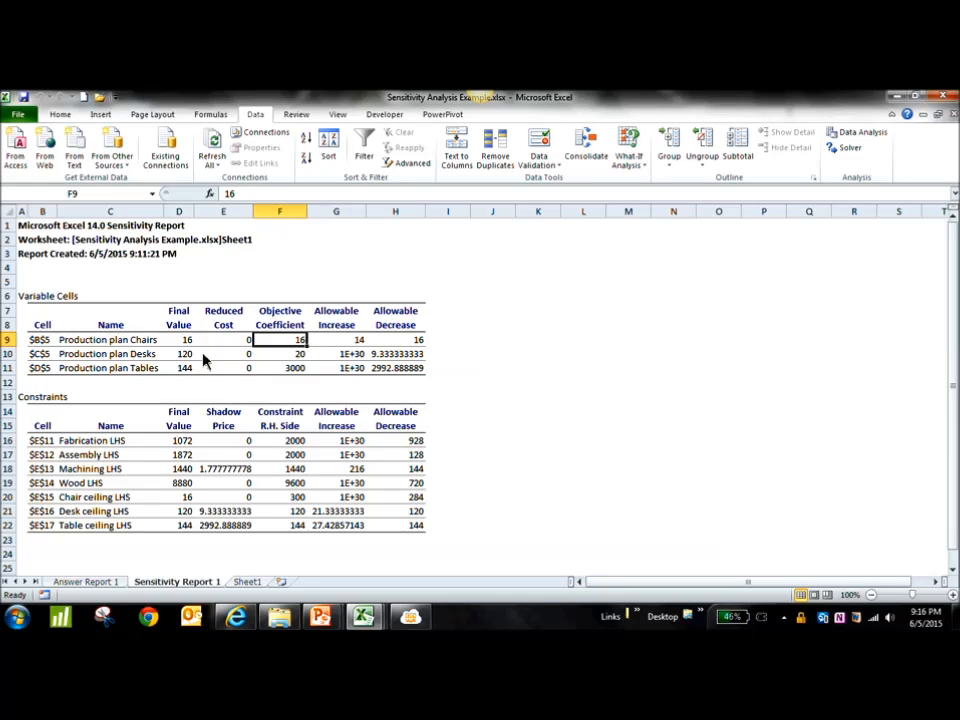
pyautogui.click(110, 342)
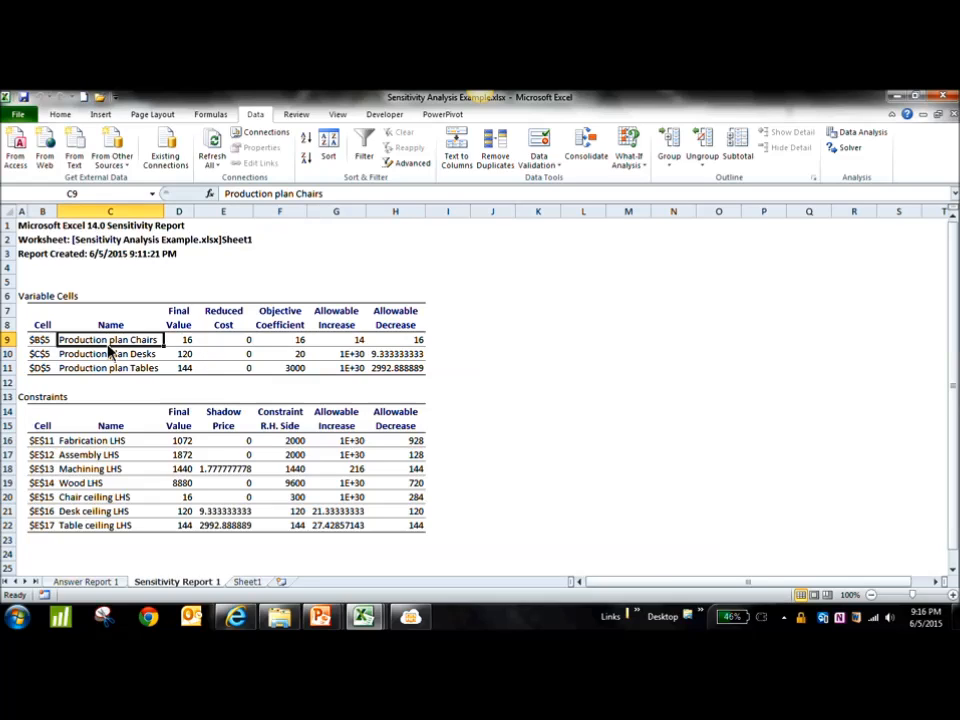
pyautogui.click(297, 341)
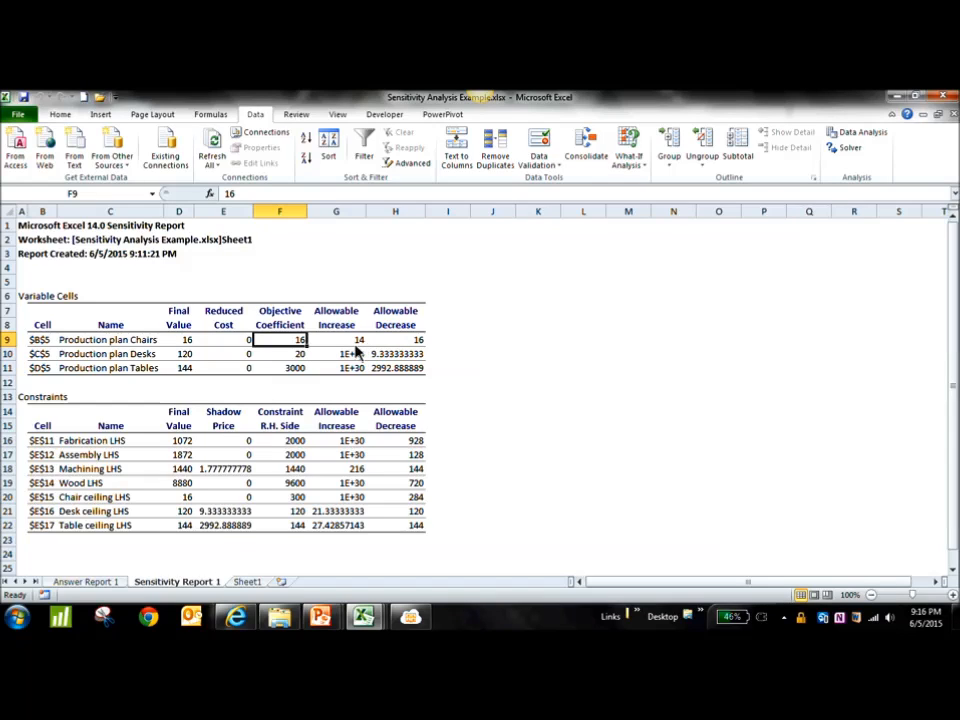
pyautogui.click(402, 342)
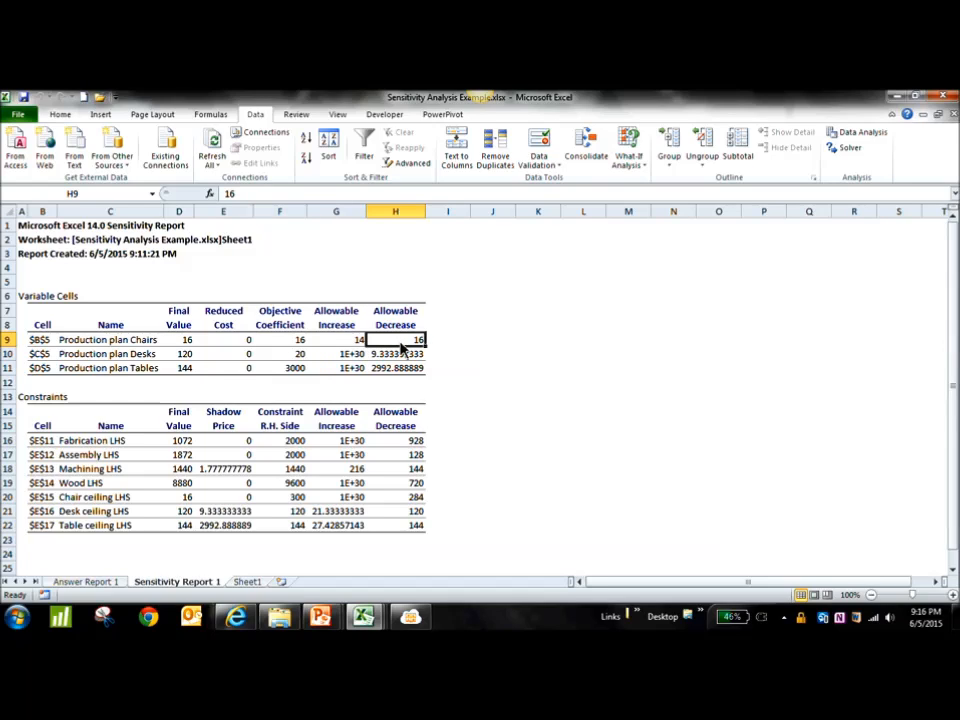
# On Sheet1, set the Fabrication right-hand side in G11 to 2000 and the Machining right-hand side in G13 to 1440.
pyautogui.click(249, 582)
pyautogui.moveTo(199, 287); pyautogui.dragTo(285, 293)
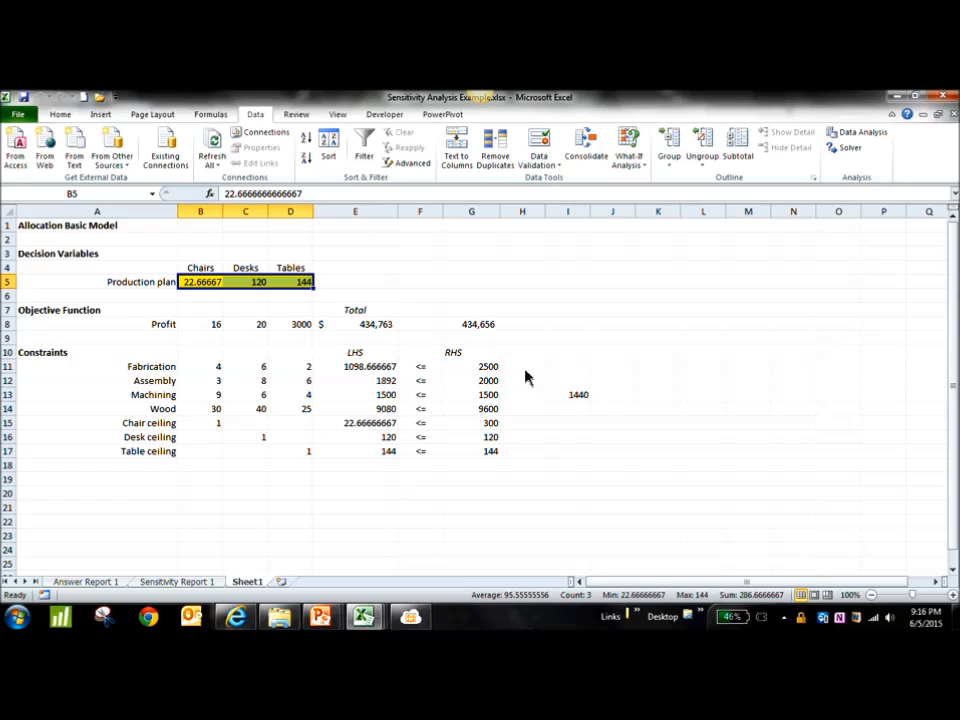
pyautogui.click(487, 369)
pyautogui.write('2')
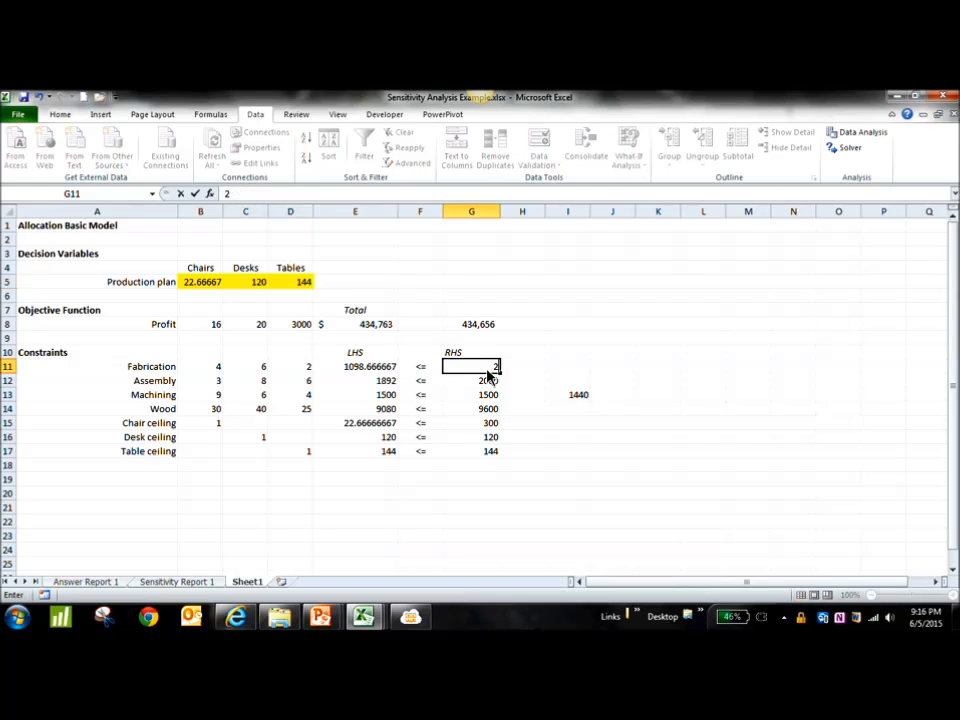
pyautogui.press('Return')
pyautogui.press('Return')
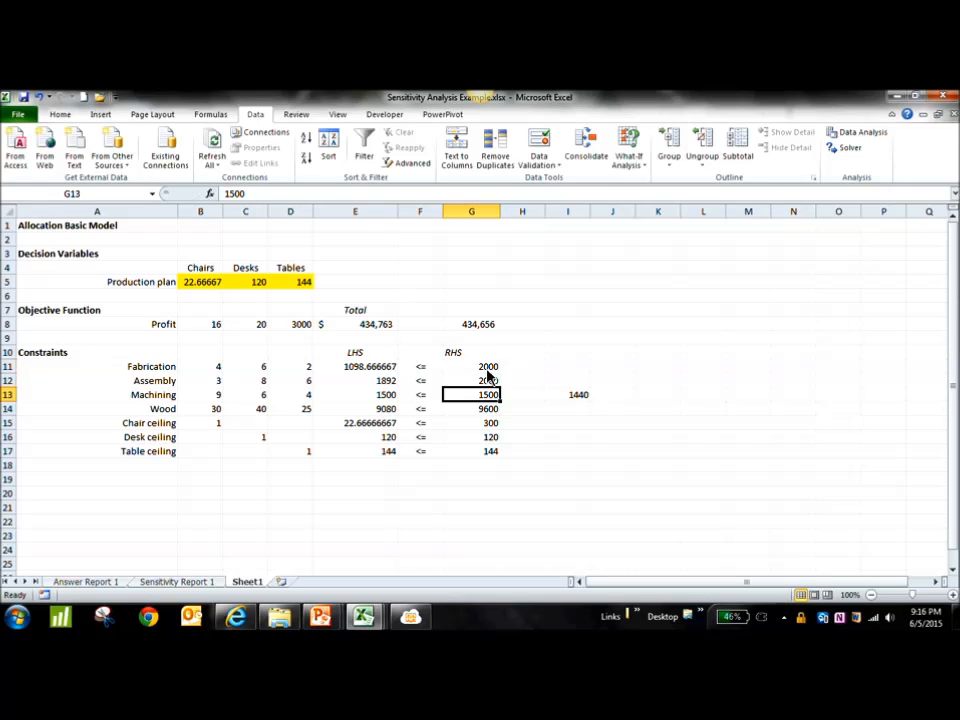
pyautogui.write('1440')
pyautogui.press('Return')
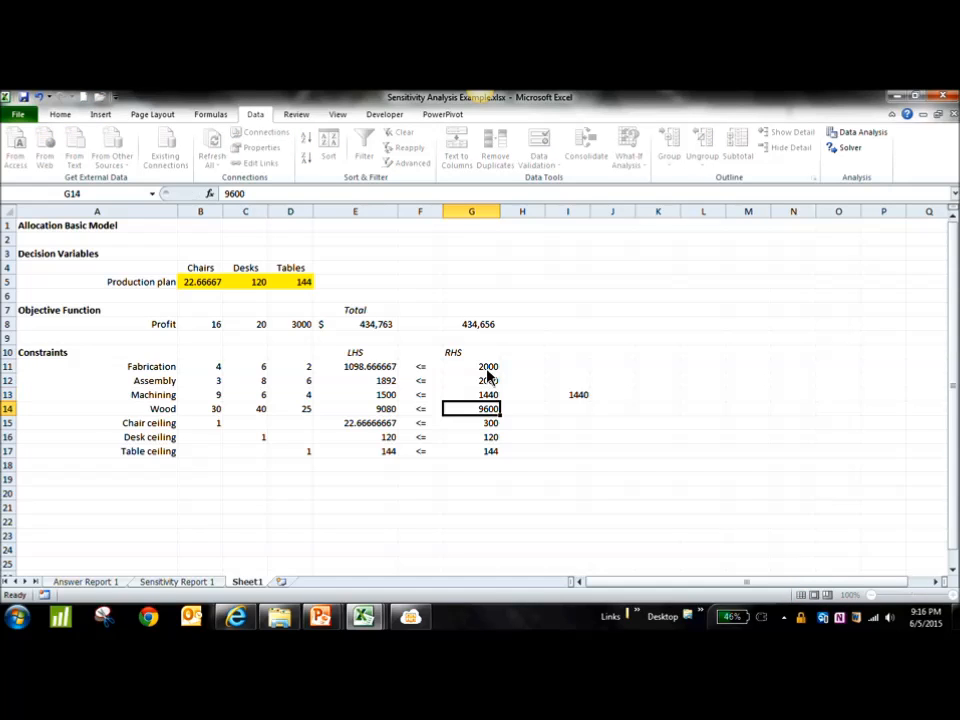
# Clear the reference values from cells I13 and G8.
pyautogui.click(577, 400)
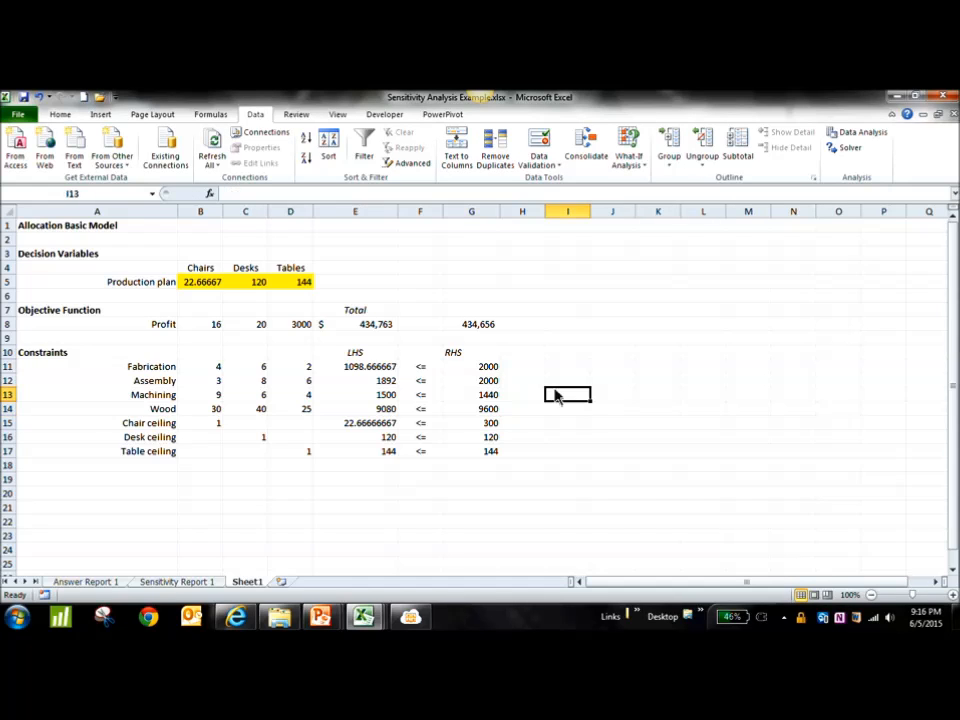
pyautogui.click(476, 330)
pyautogui.press('Delete')
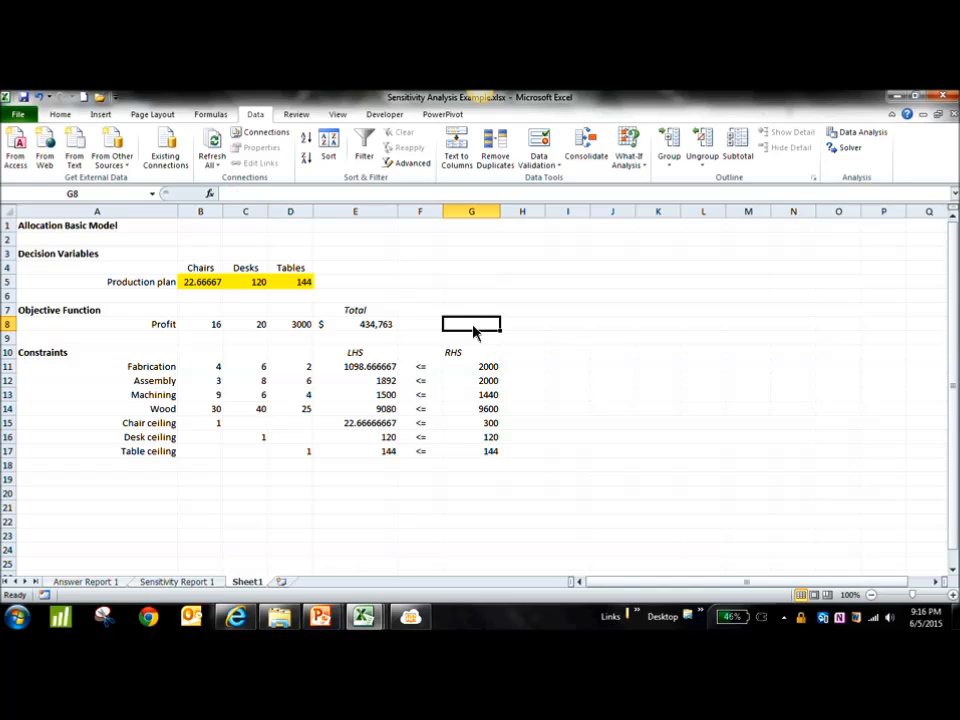
# Solve the model with the 2000 Fabrication and 1440 Machining limits and keep the Solver solution.
pyautogui.click(848, 147)
pyautogui.click(800, 499)
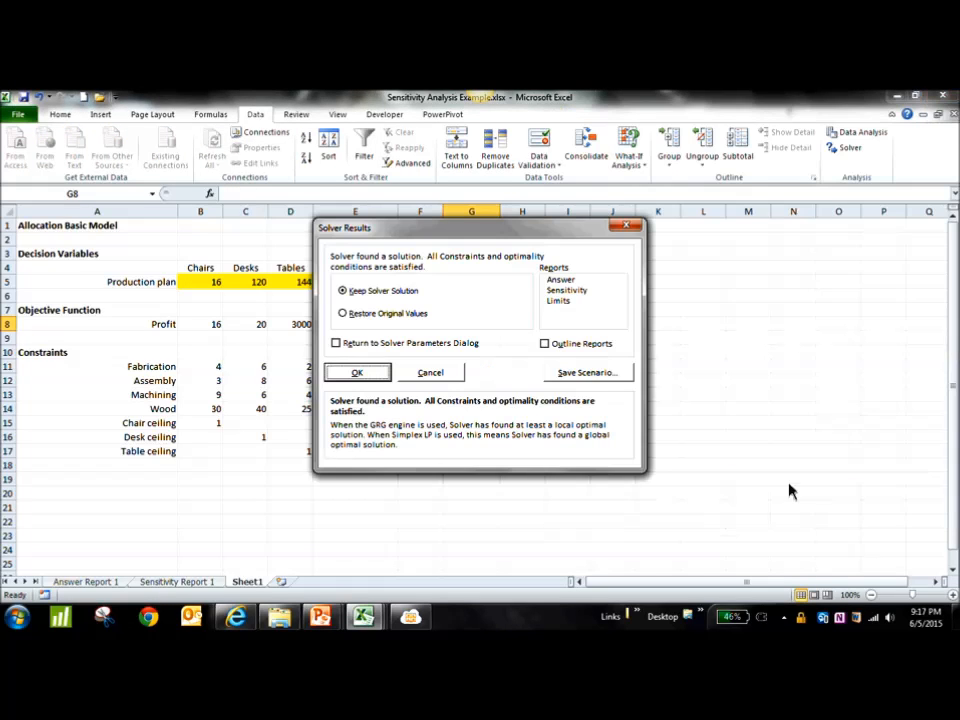
pyautogui.click(362, 372)
pyautogui.click(625, 370)
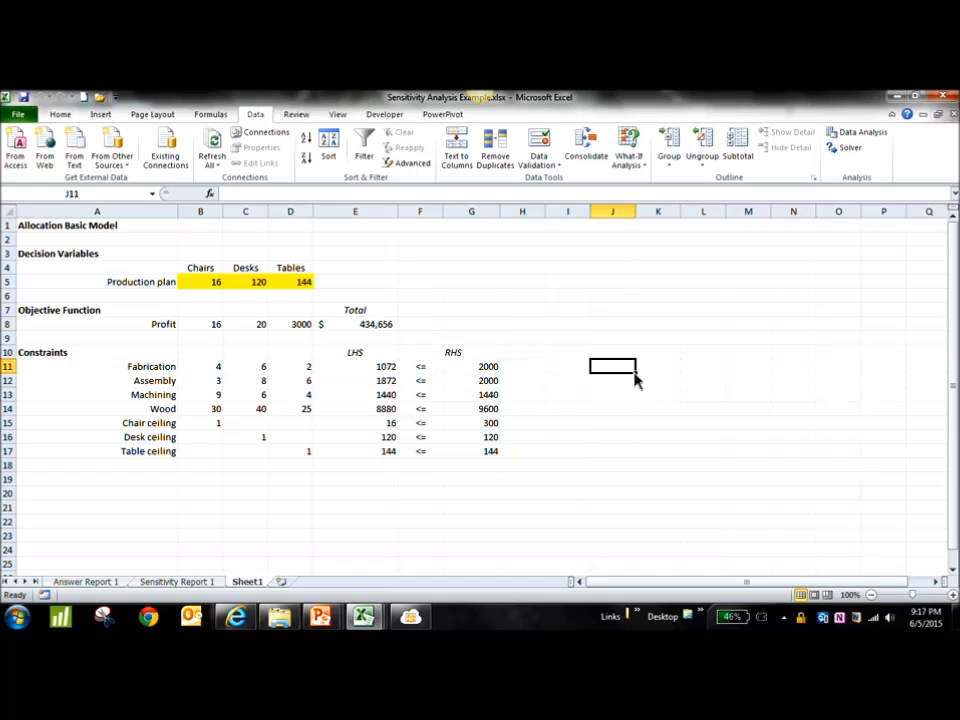
# Check the Production plan Chairs allowable increase and decrease in Sensitivity Report 1 against the Chairs profit, production plan and total profit on Sheet1.
pyautogui.click(208, 328)
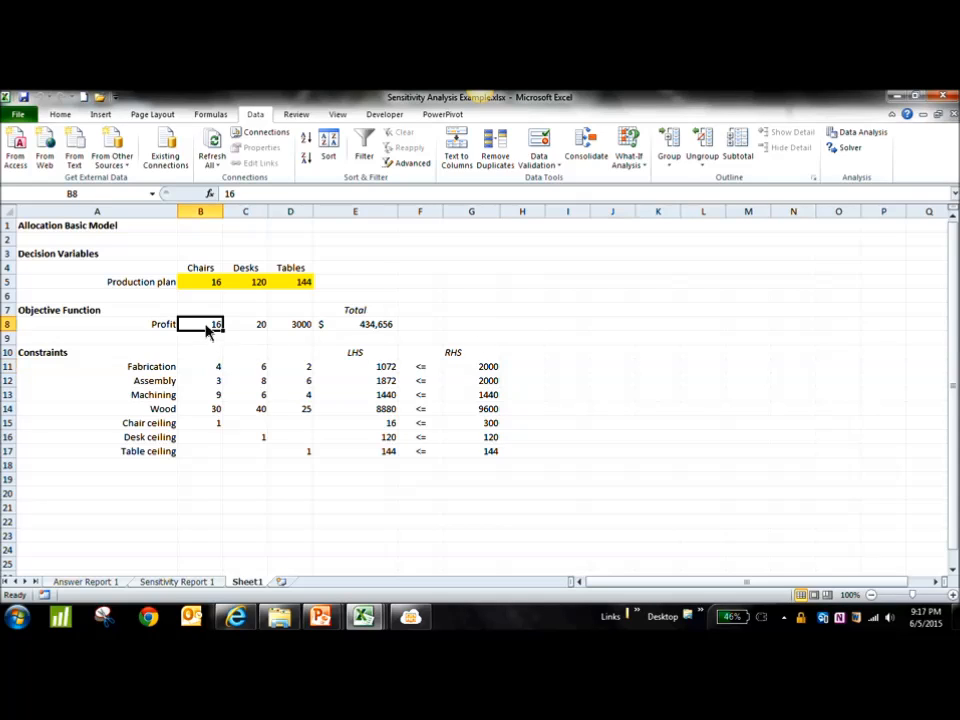
pyautogui.click(186, 582)
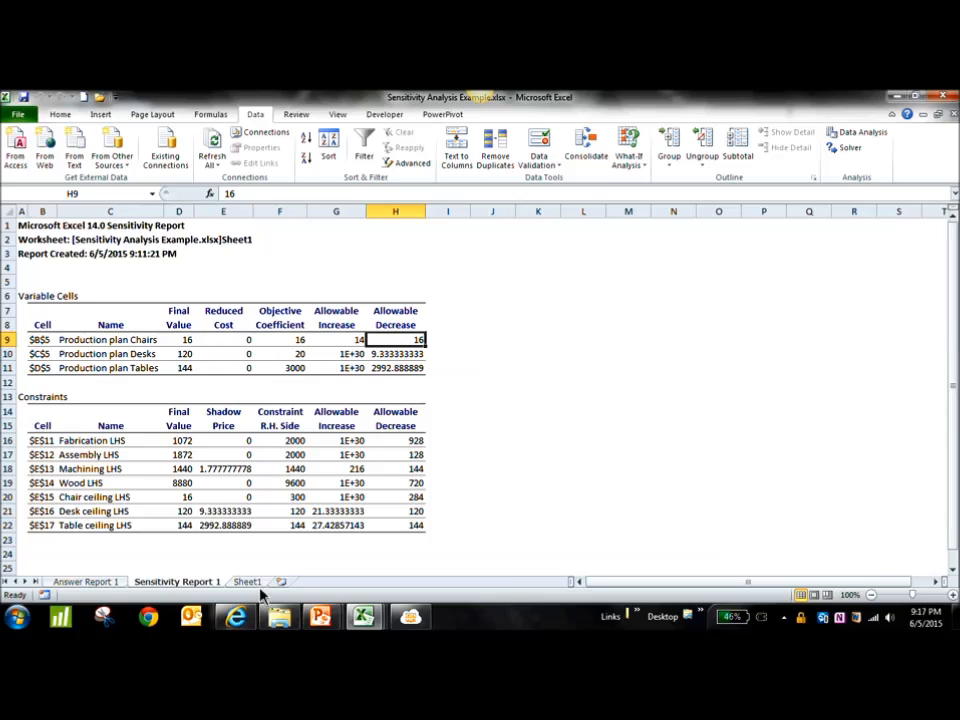
pyautogui.click(351, 340)
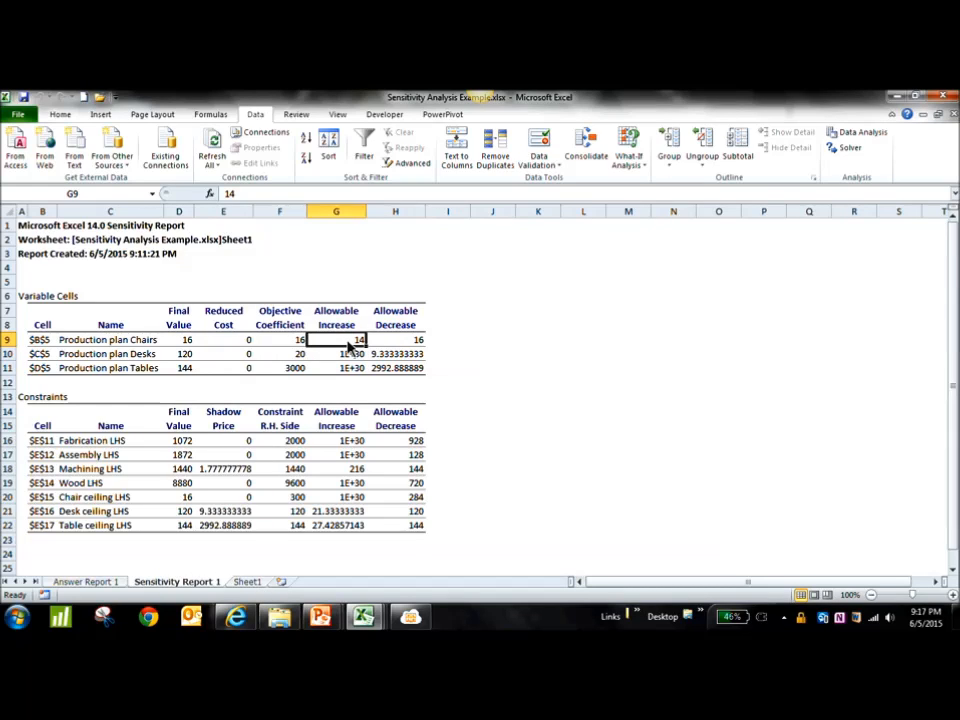
pyautogui.click(410, 341)
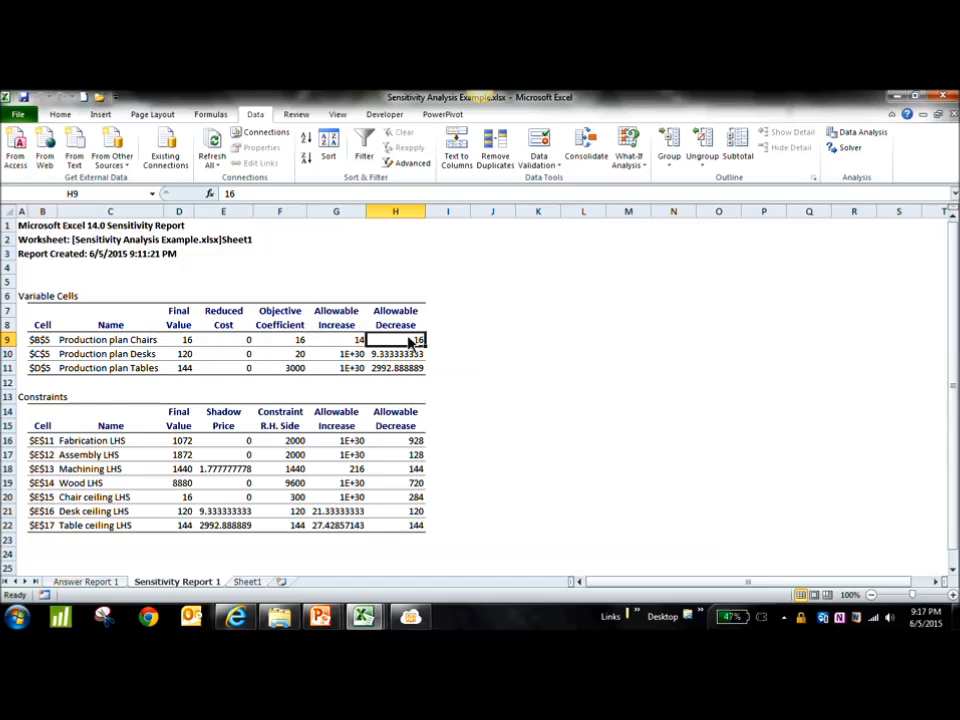
pyautogui.click(250, 582)
pyautogui.moveTo(296, 284); pyautogui.dragTo(318, 283)
pyautogui.click(318, 283)
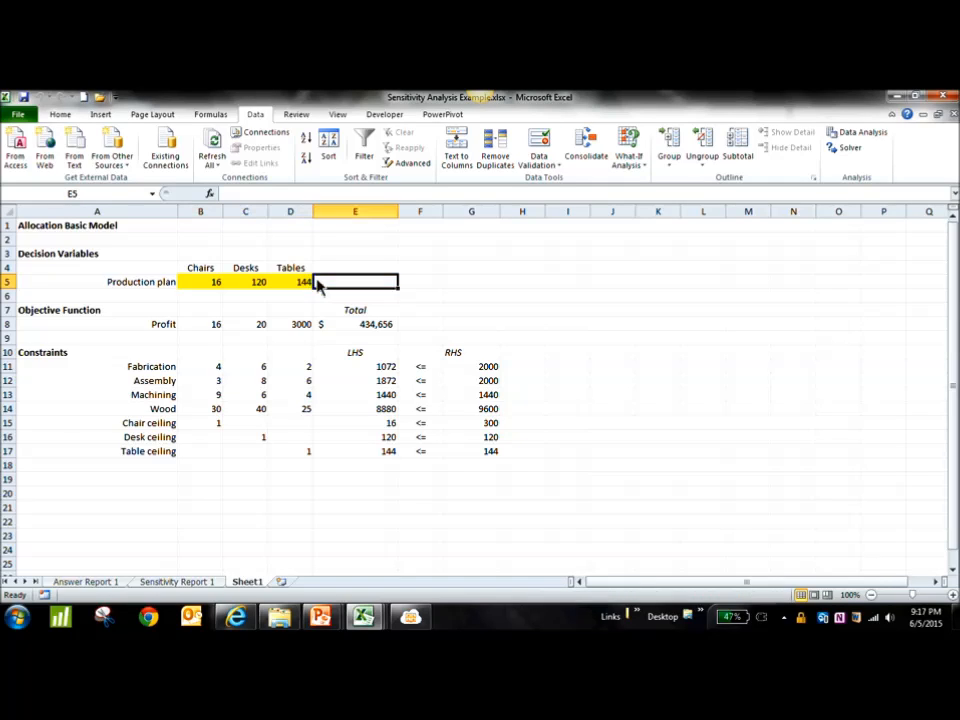
pyautogui.click(371, 328)
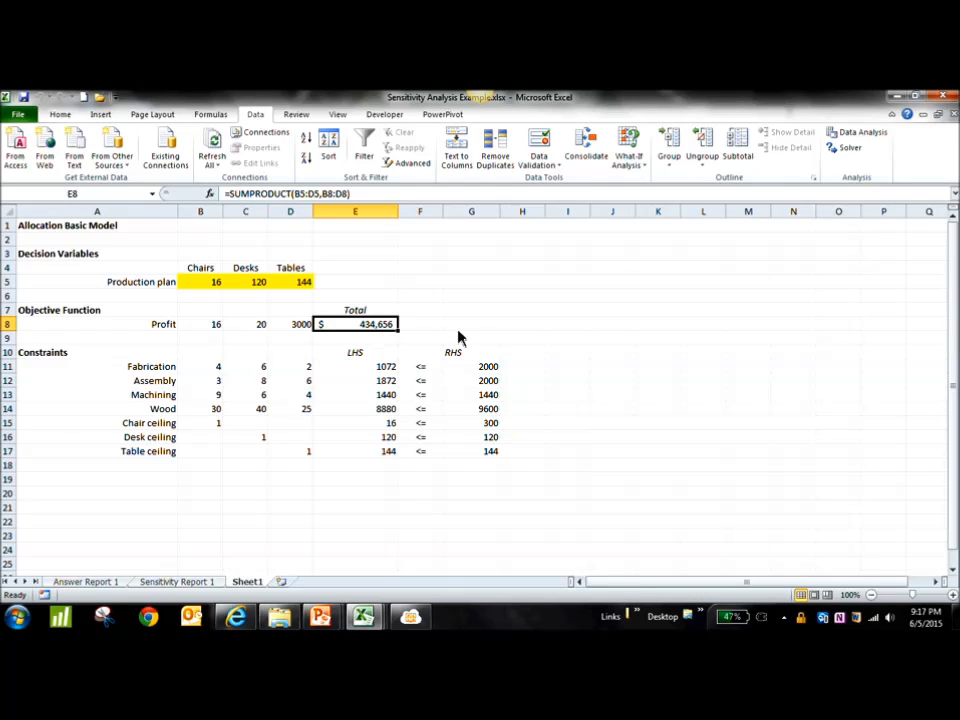
# Set the Chairs profit coefficient in B8 to 25.
pyautogui.click(214, 330)
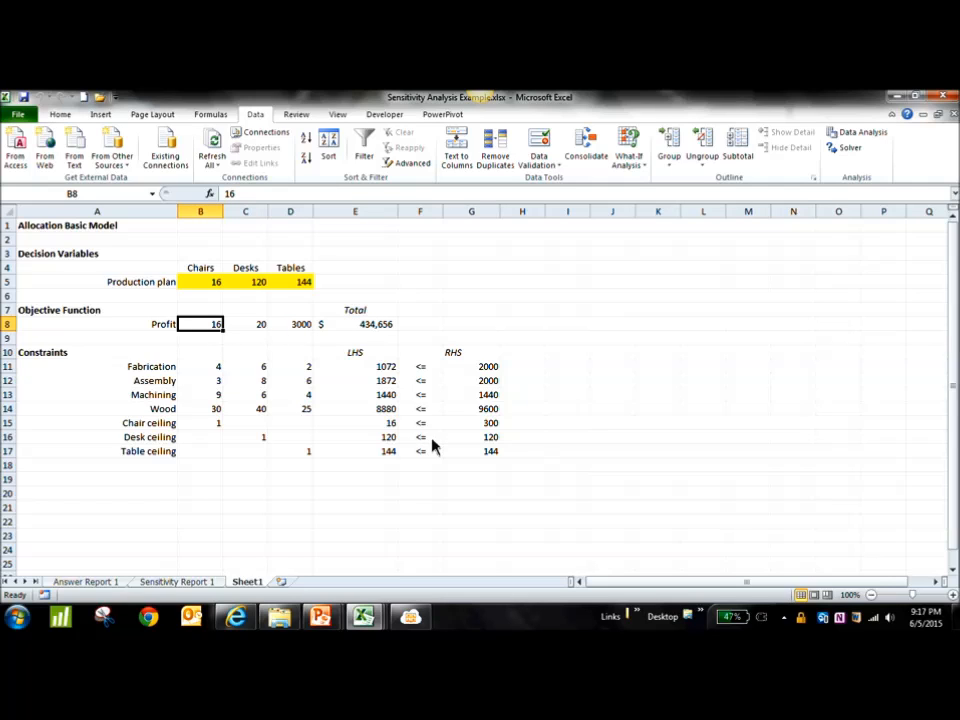
pyautogui.write('25')
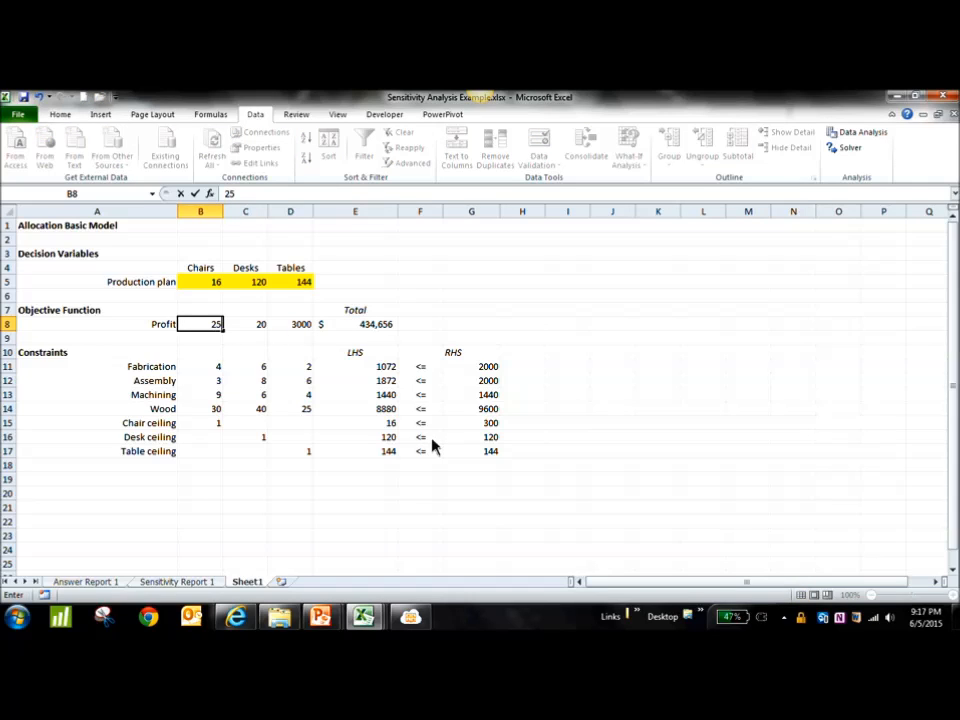
pyautogui.press('Return')
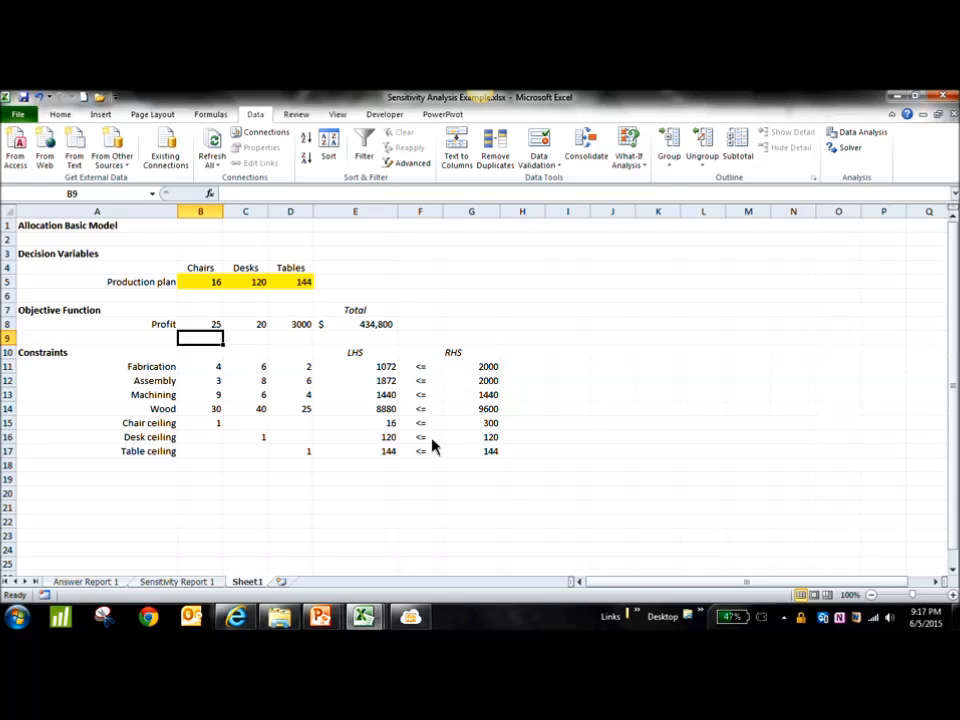
pyautogui.click(852, 147)
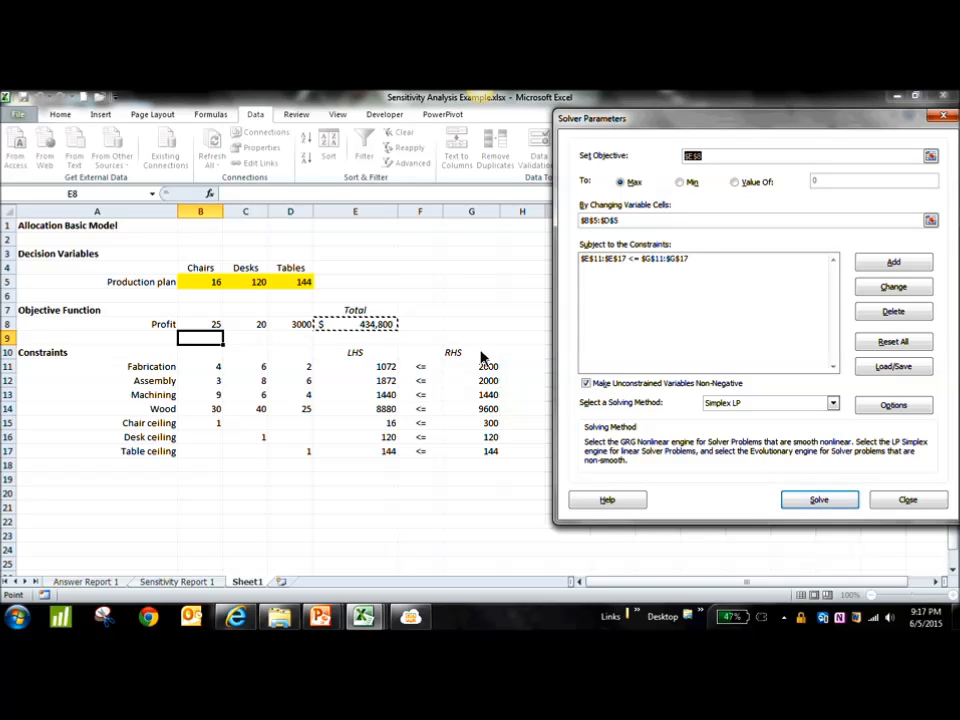
pyautogui.click(885, 505)
# Copy the production plan values from B5:D5 into I5:K5 for reference.
pyautogui.click(218, 283)
pyautogui.moveTo(235, 287); pyautogui.dragTo(293, 287)
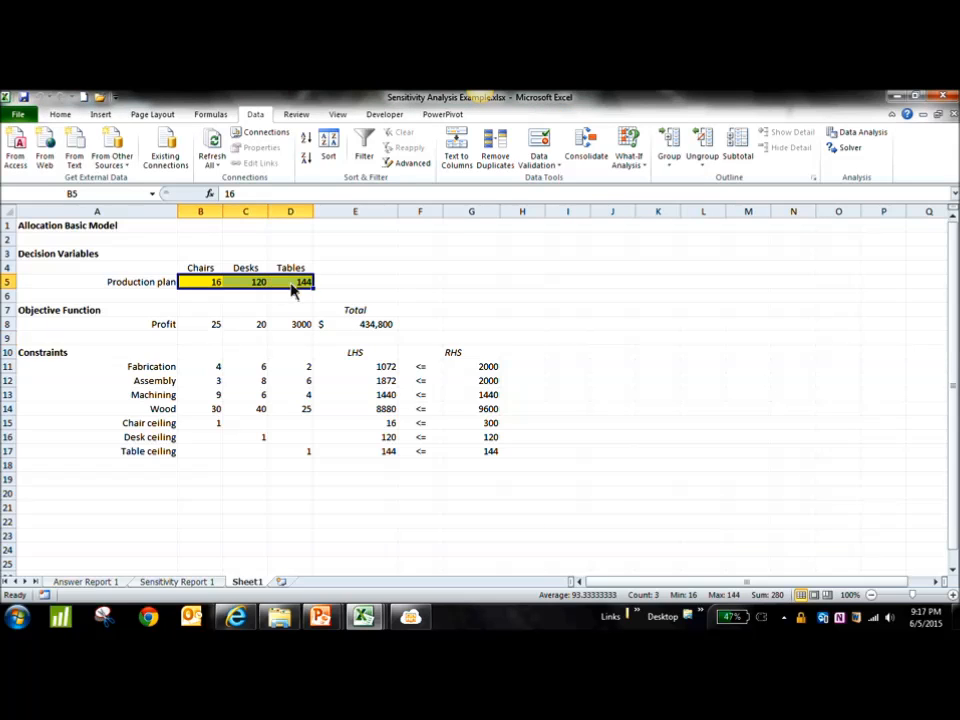
pyautogui.hotkey('ctrl', 'c')
pyautogui.click(588, 283)
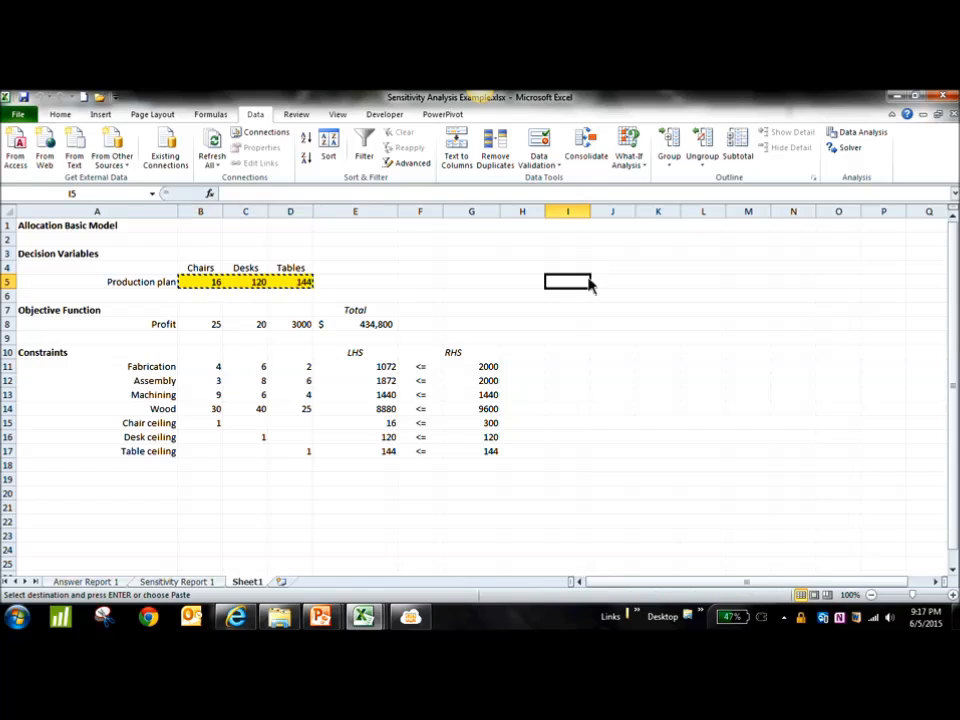
pyautogui.hotkey('ctrl', 'v')
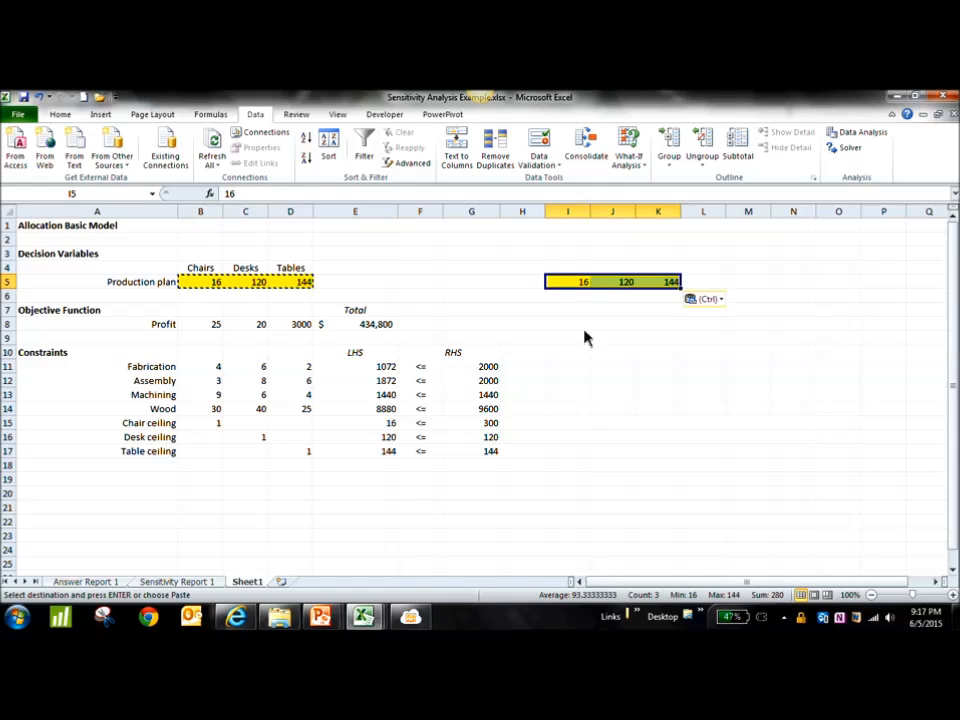
# Copy the total profit from E8 and paste it into L8 as a value only.
pyautogui.click(374, 330)
pyautogui.hotkey('ctrl', 'c')
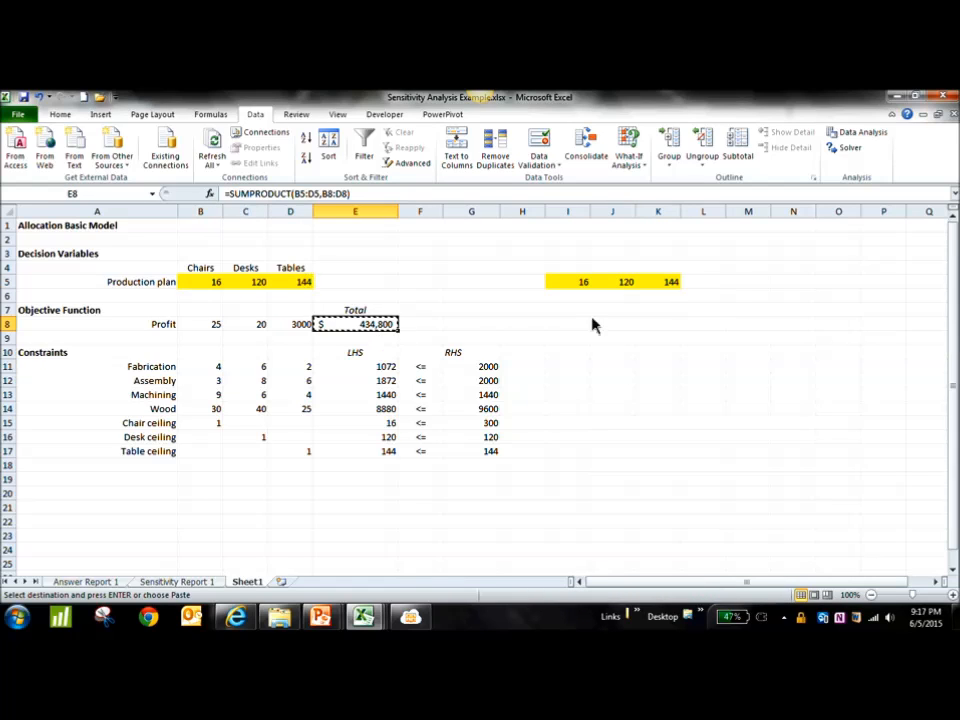
pyautogui.click(713, 328)
pyautogui.rightClick(713, 328)
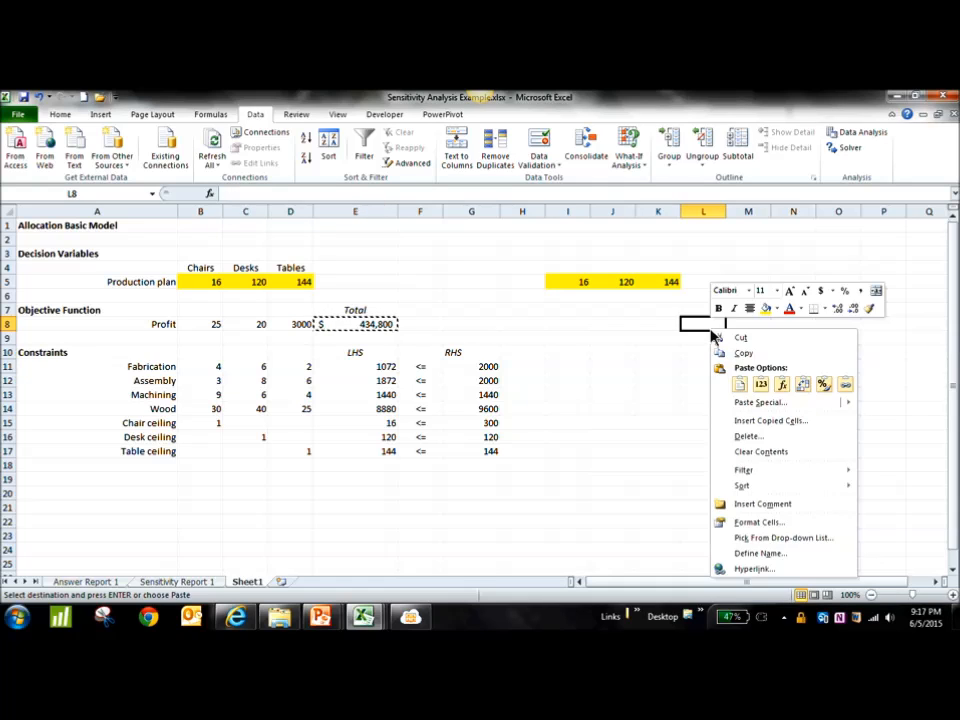
pyautogui.click(762, 386)
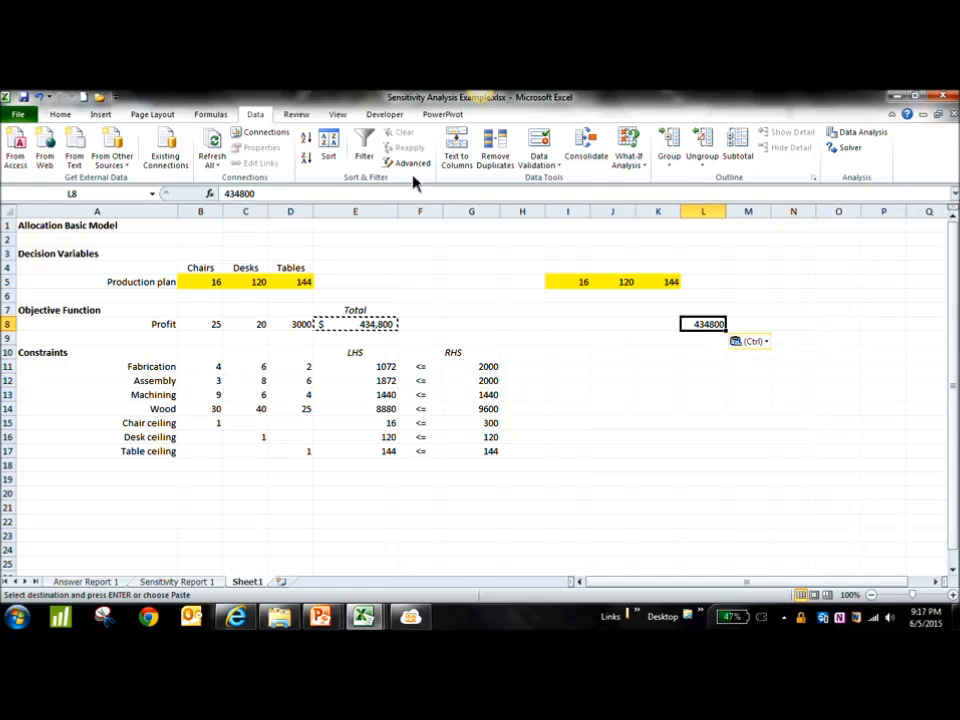
# Format the copied profit in L8 with a thousands separator and no decimal places.
pyautogui.click(58, 114)
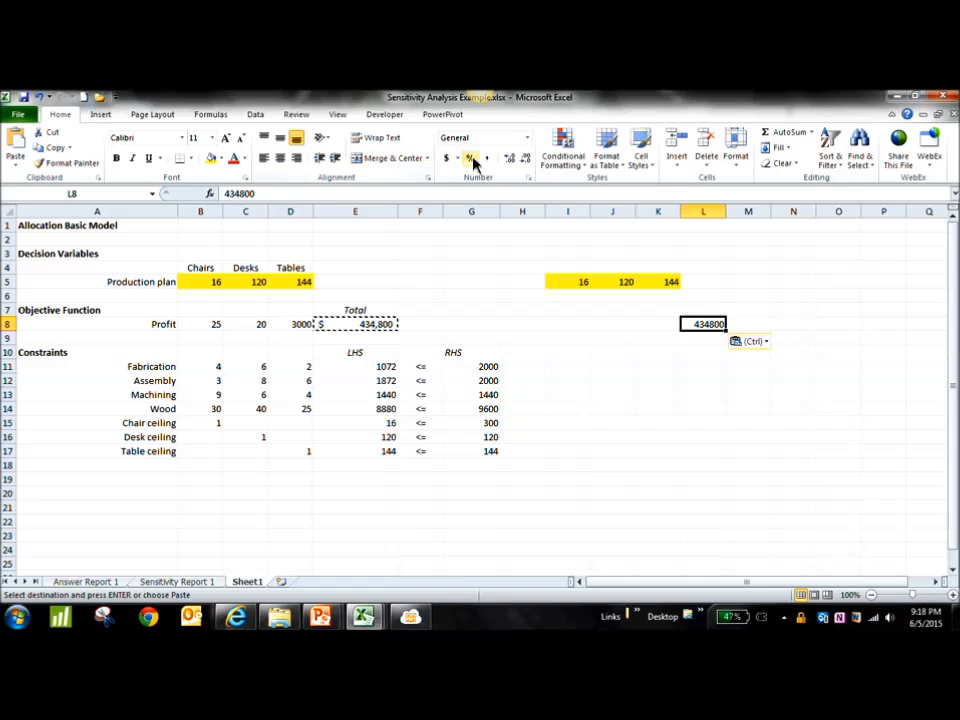
pyautogui.click(487, 159)
pyautogui.click(523, 160)
pyautogui.click(523, 160)
pyautogui.click(705, 412)
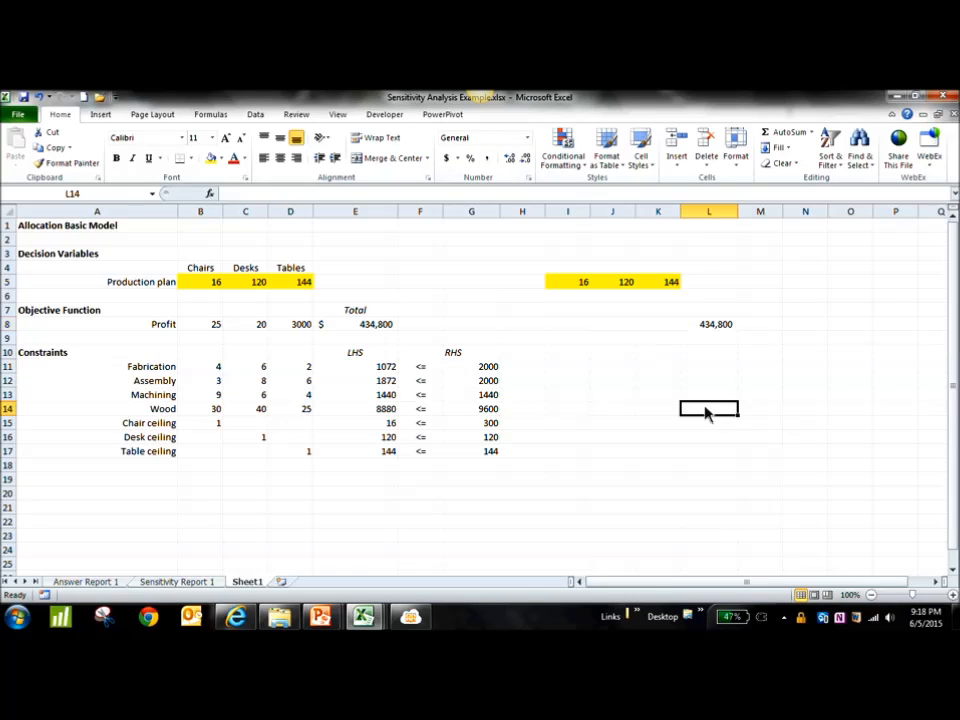
# Solve the model with the Chairs profit of 25 and keep the Solver solution.
pyautogui.click(214, 326)
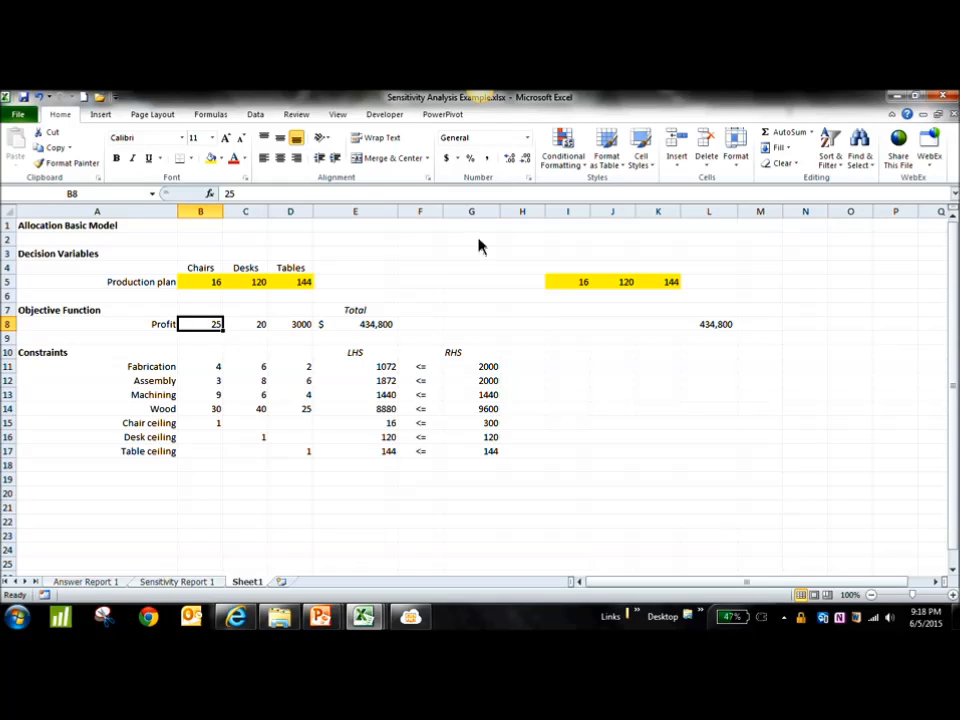
pyautogui.click(255, 115)
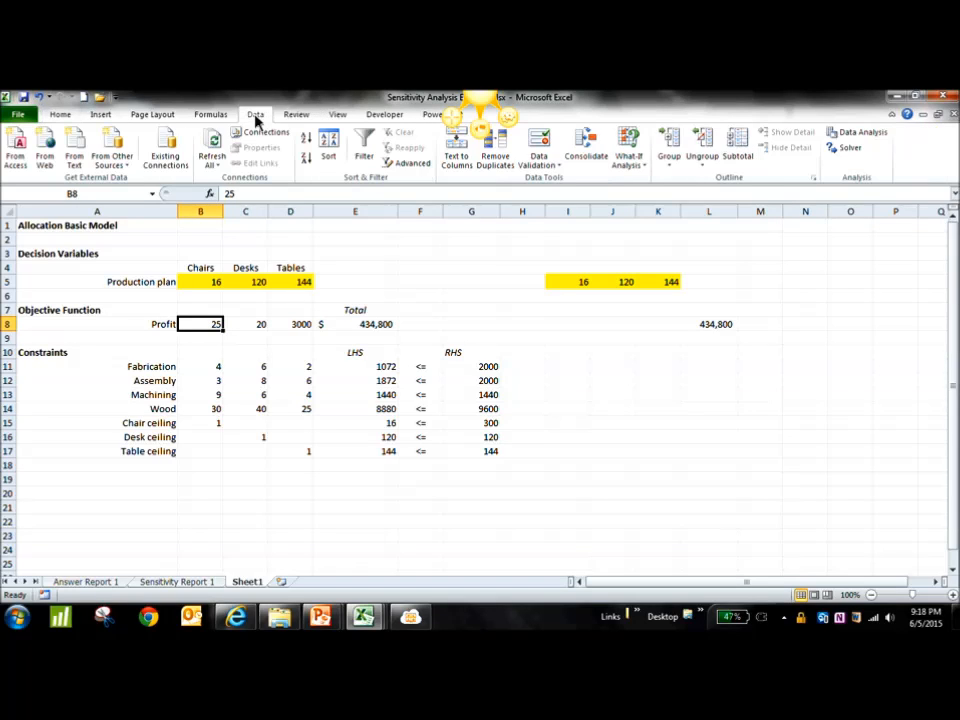
pyautogui.click(849, 150)
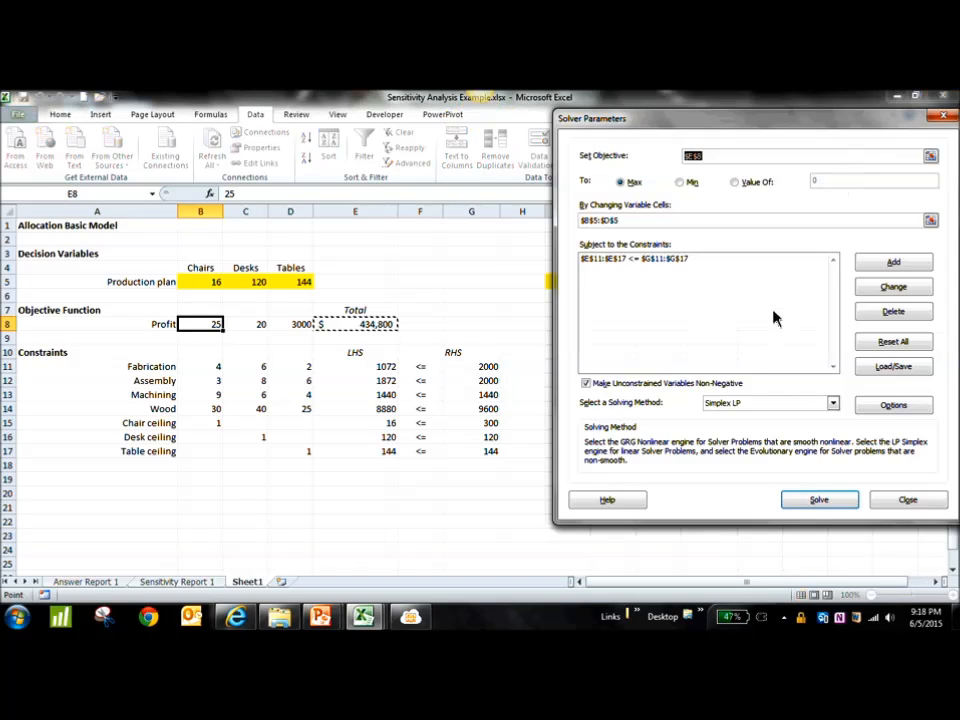
pyautogui.click(819, 499)
pyautogui.moveTo(483, 242); pyautogui.dragTo(664, 366)
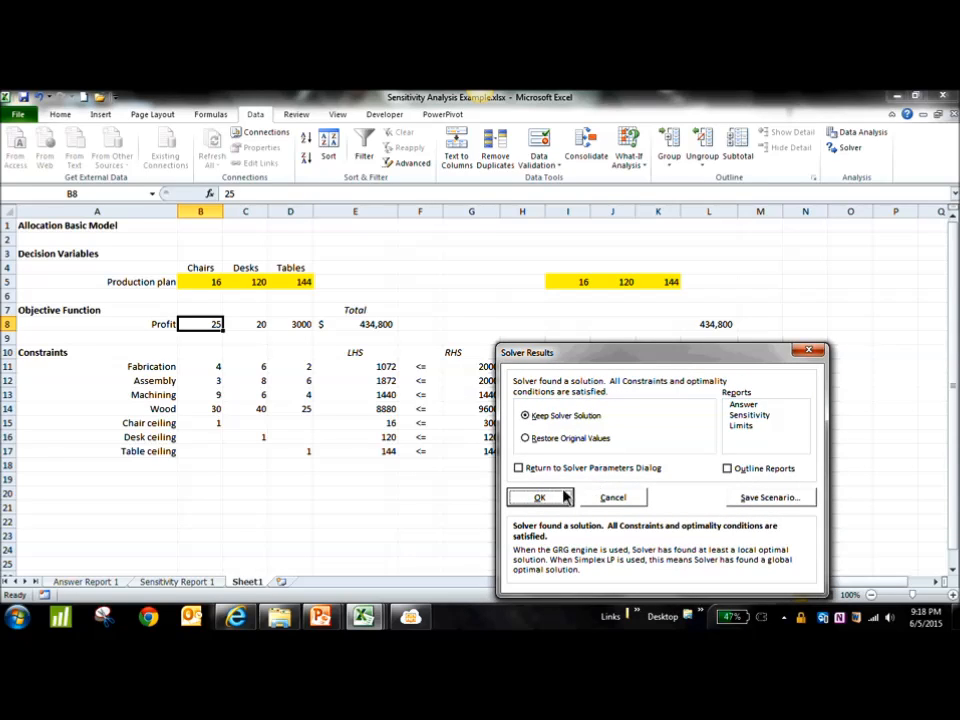
pyautogui.click(549, 500)
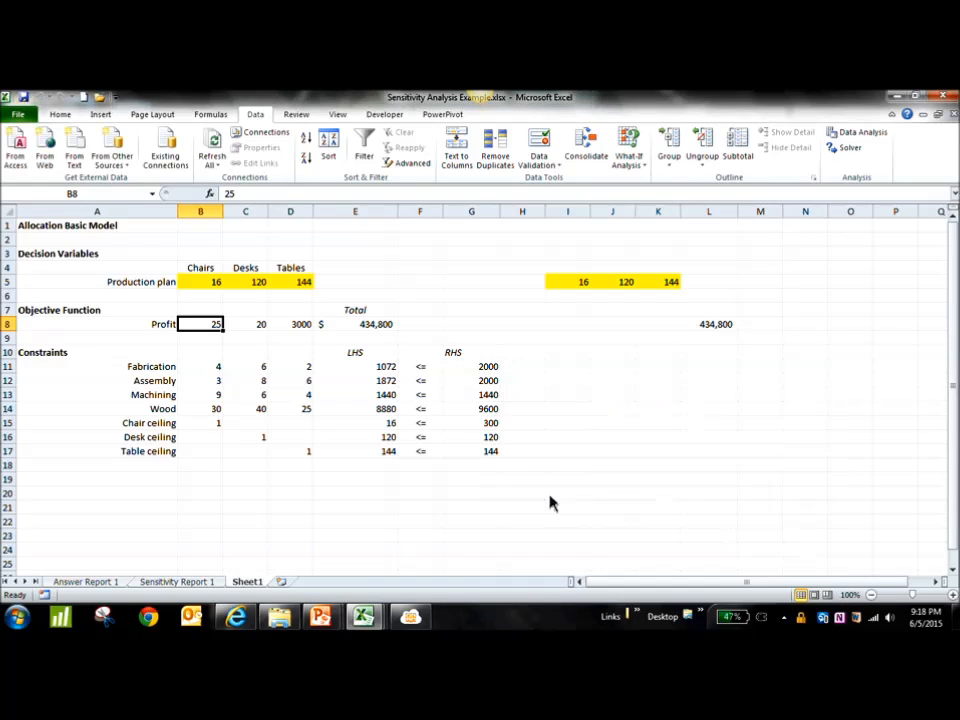
# Compare the solved production plan and total profit with the reference copies in I5:K5 and L8.
pyautogui.moveTo(199, 286); pyautogui.dragTo(300, 290)
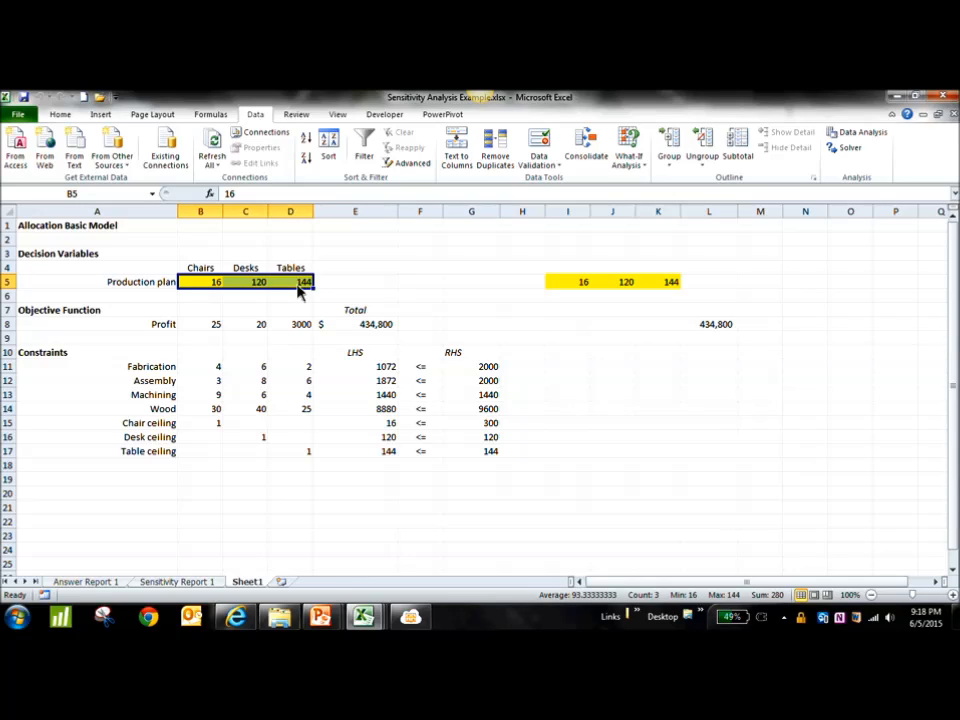
pyautogui.click(381, 332)
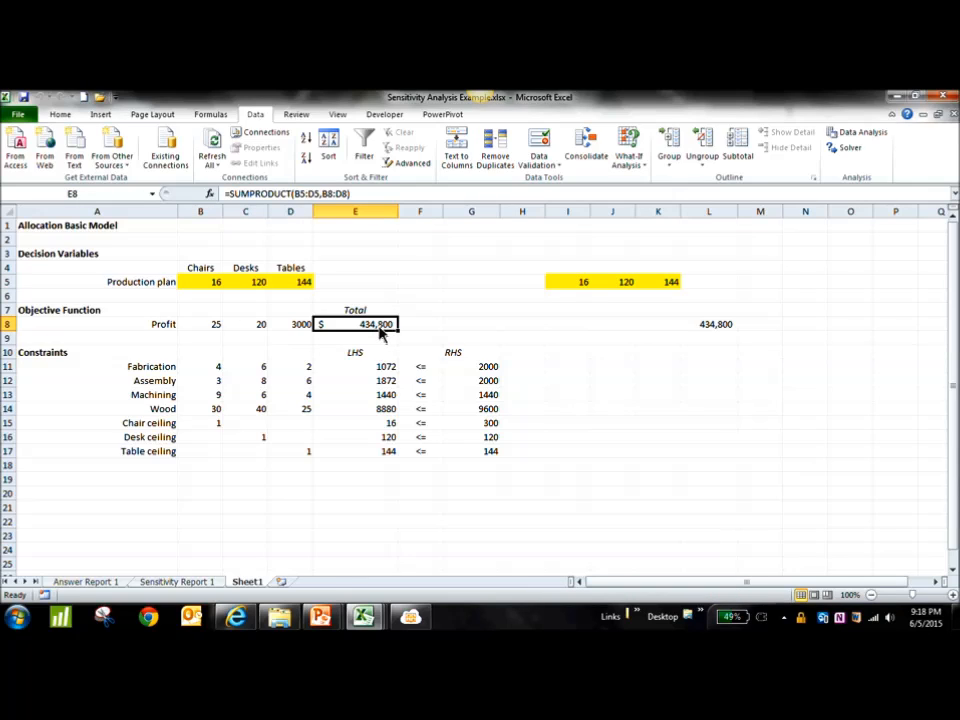
pyautogui.moveTo(204, 285); pyautogui.dragTo(294, 289)
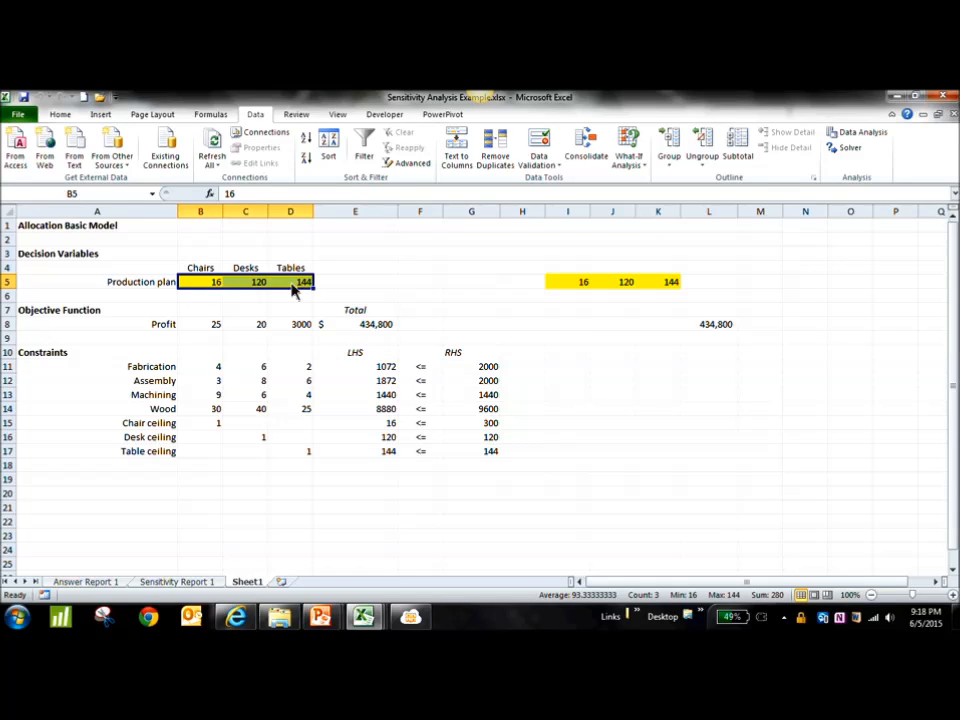
pyautogui.click(365, 336)
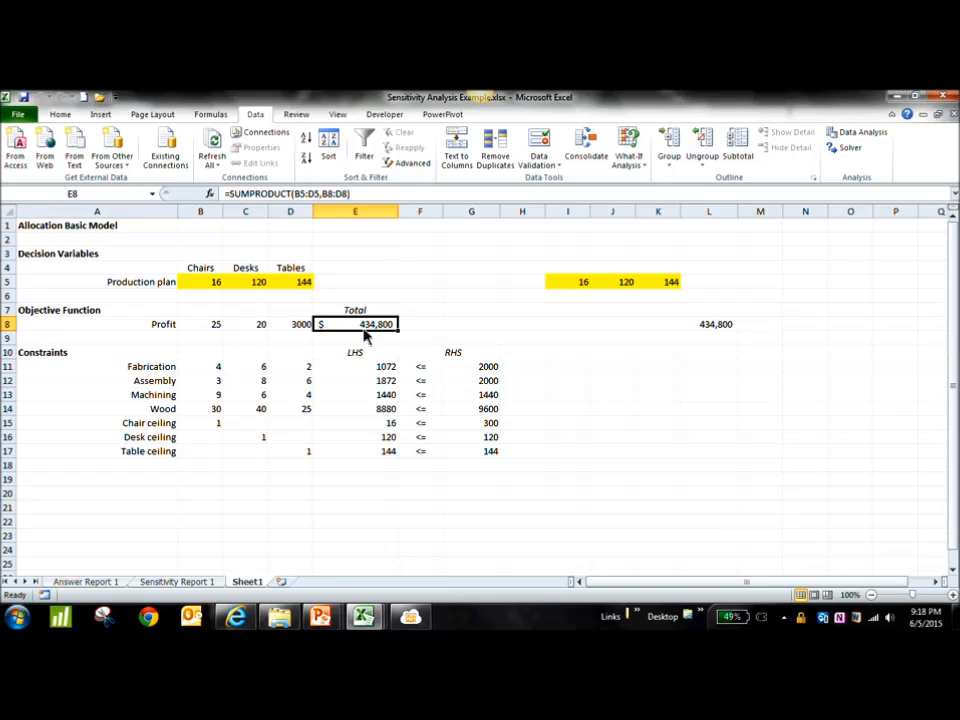
pyautogui.click(708, 328)
# Check the Desks coefficient range in Sensitivity Report 1 and set the Desks profit in C8 on Sheet1 to 120000.
pyautogui.click(257, 328)
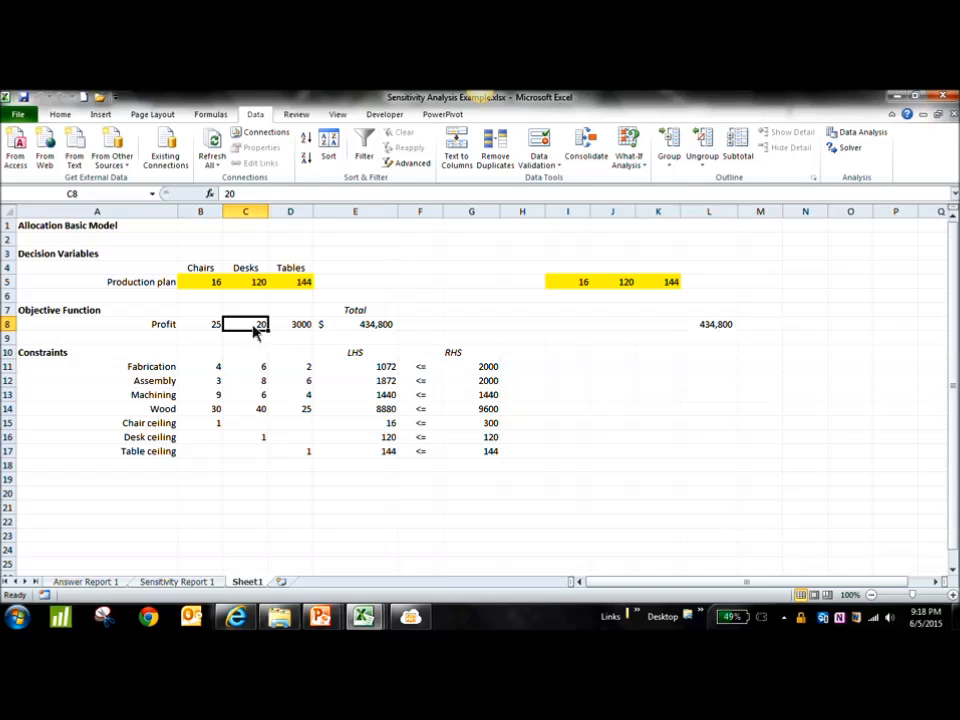
pyautogui.click(170, 582)
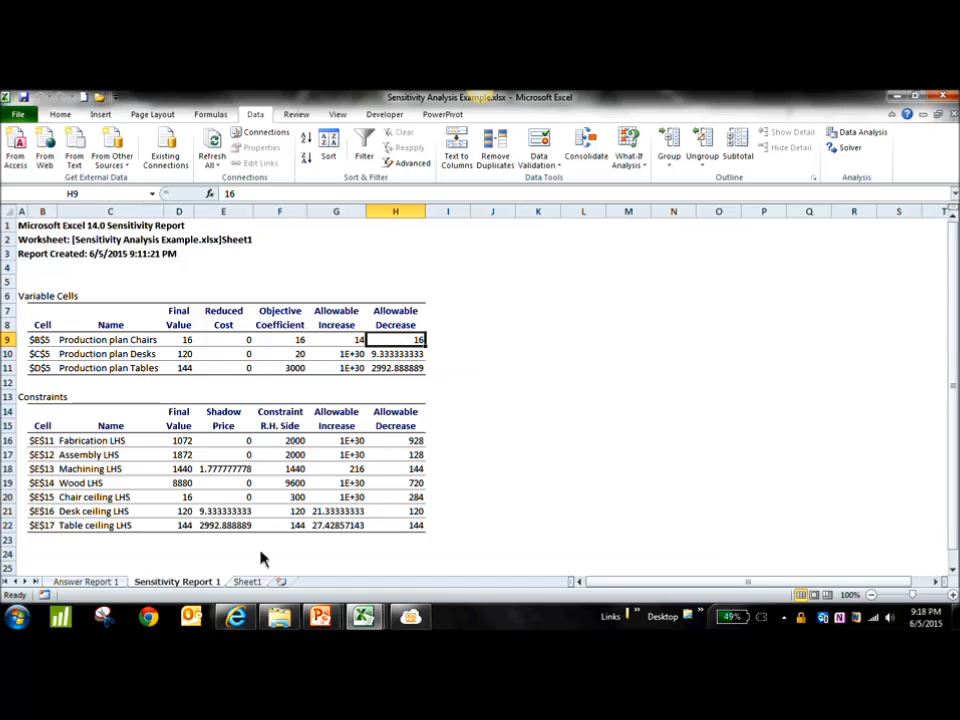
pyautogui.click(256, 589)
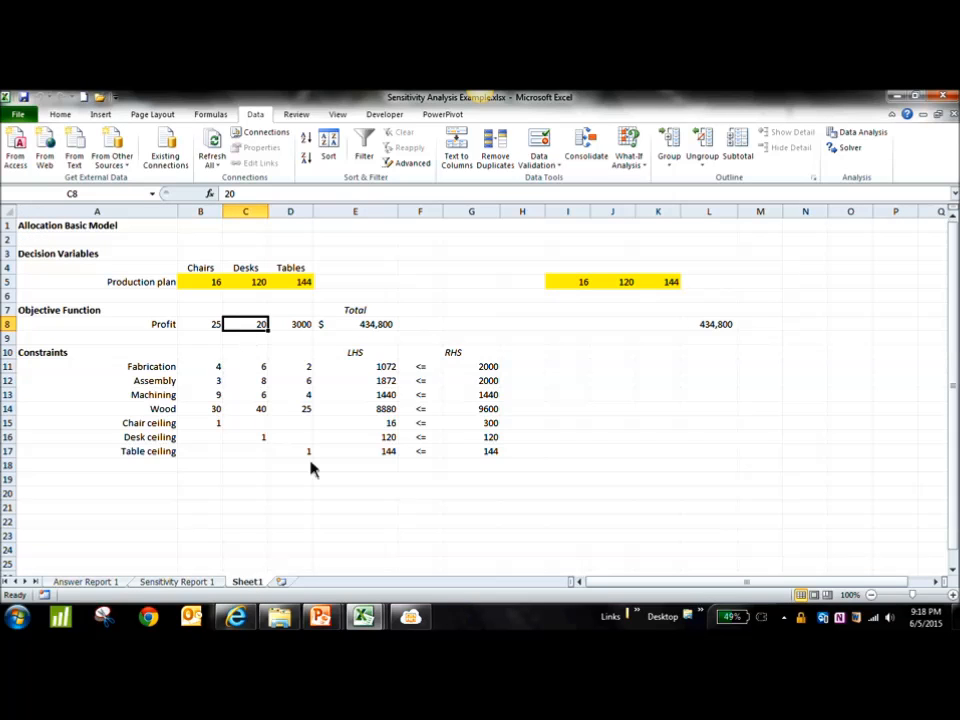
pyautogui.write('120000')
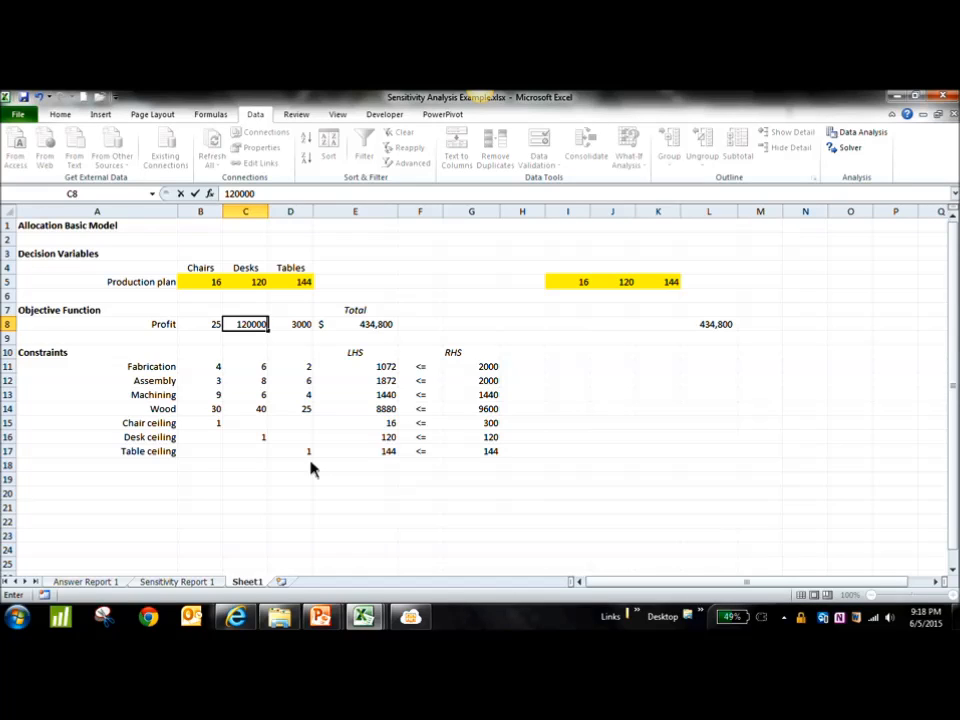
pyautogui.click(585, 410)
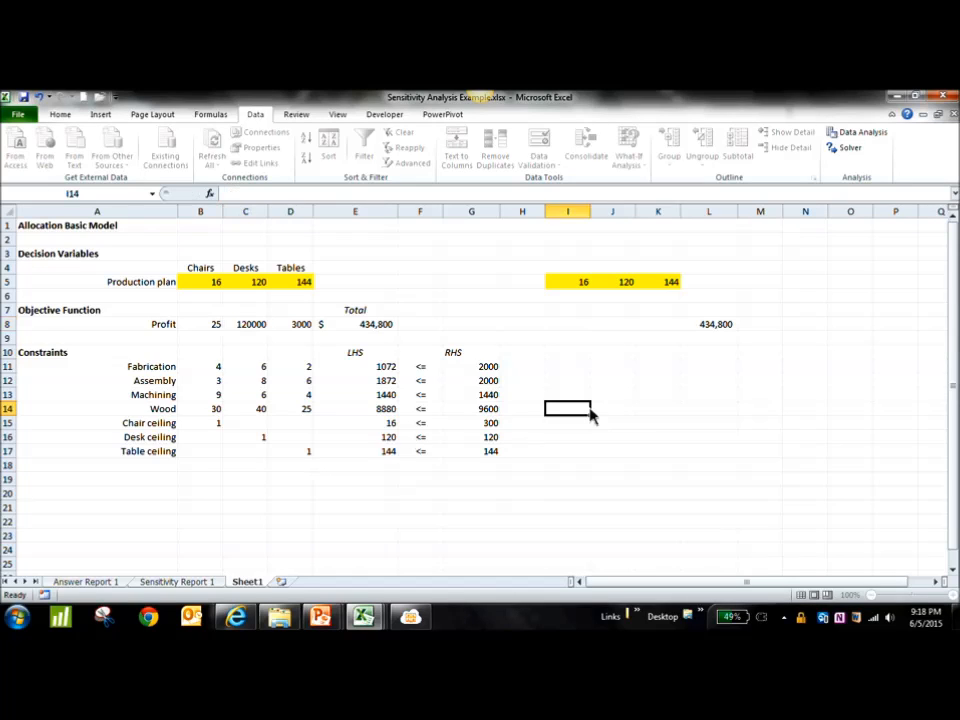
# Solve the model with the Desks profit of 120000 and keep the Solver solution.
pyautogui.click(362, 327)
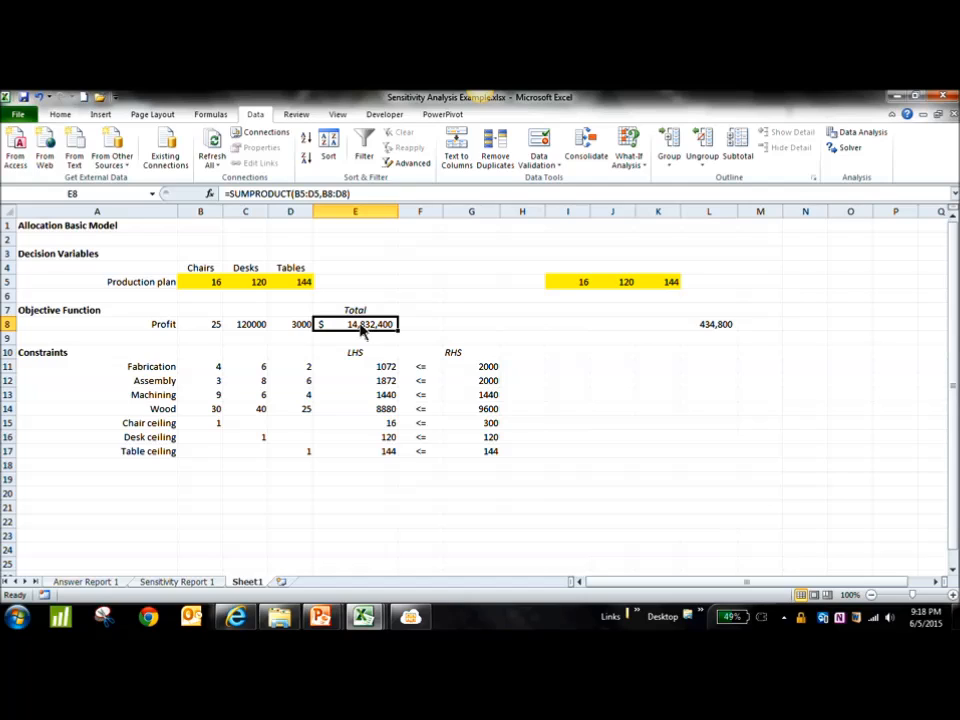
pyautogui.click(848, 150)
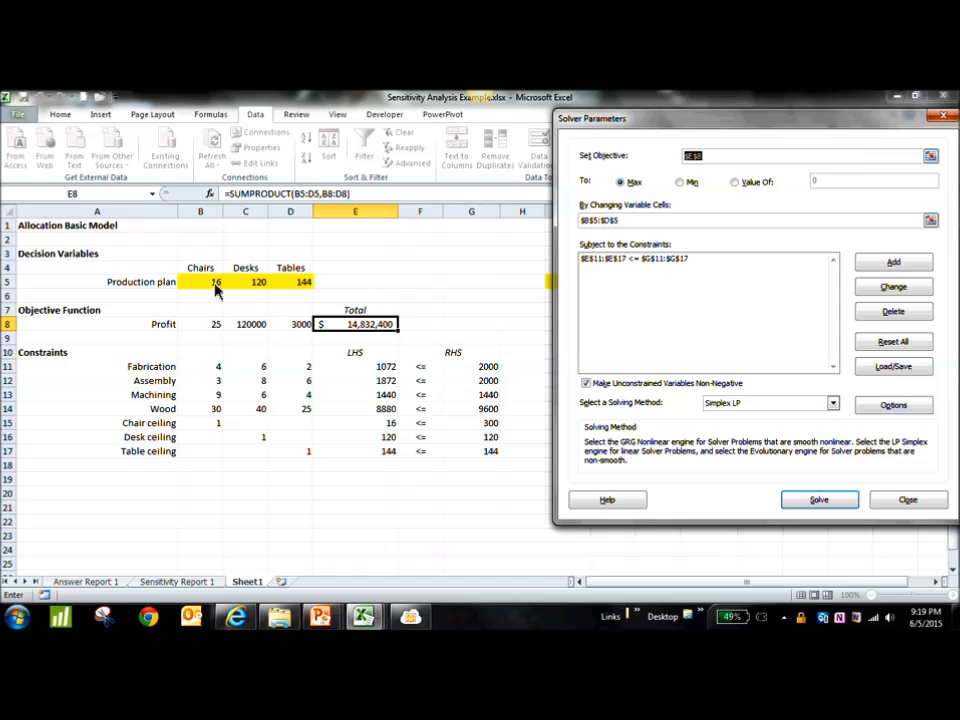
pyautogui.click(844, 505)
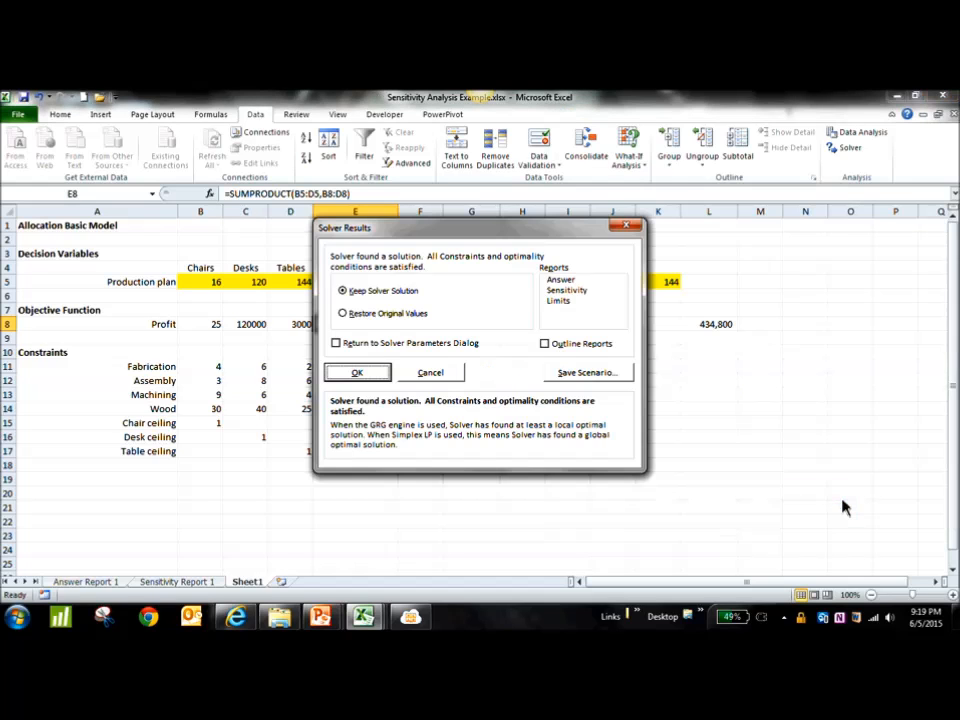
pyautogui.moveTo(506, 229); pyautogui.dragTo(720, 193)
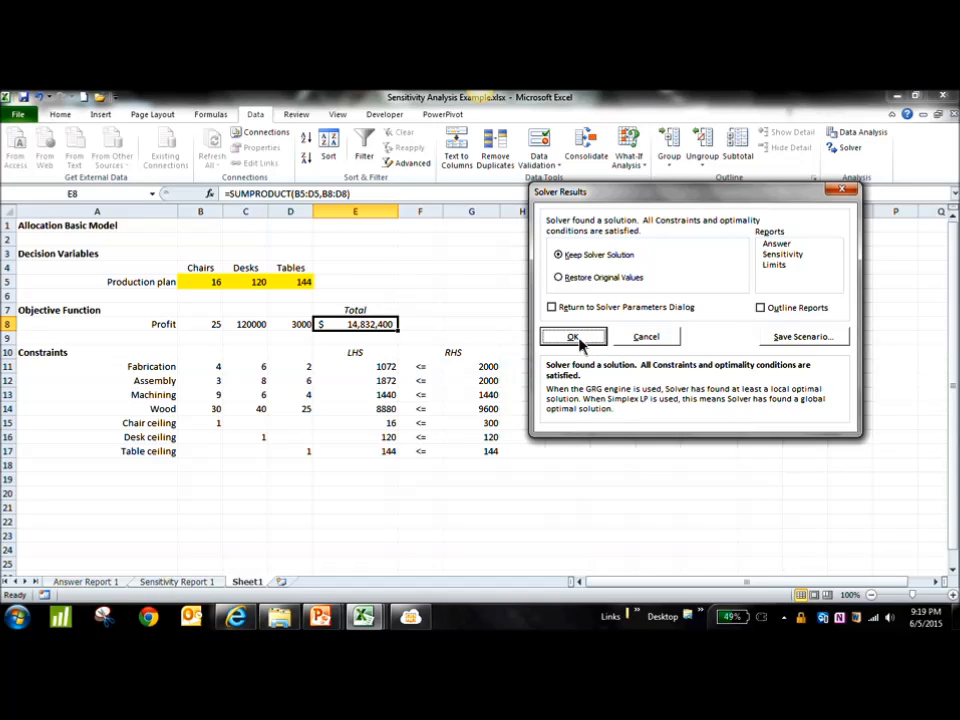
pyautogui.click(572, 337)
# Review the profit coefficients, and examine the Desks objective coefficient with its allowable increase and decrease in Sensitivity Report 1.
pyautogui.moveTo(206, 327); pyautogui.dragTo(298, 331)
pyautogui.click(190, 583)
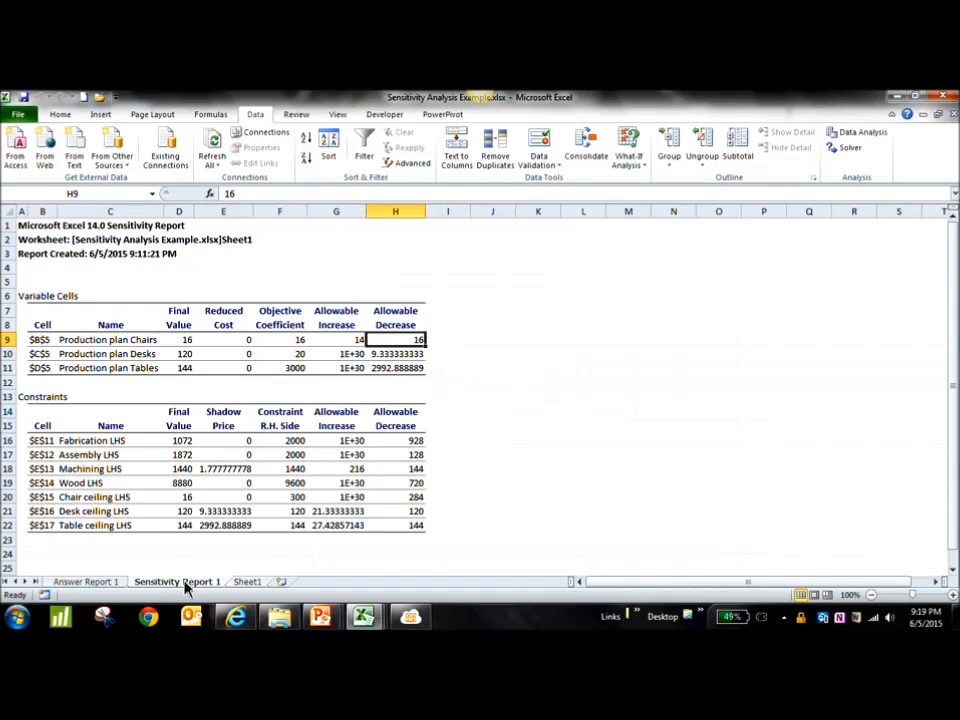
pyautogui.moveTo(34, 298); pyautogui.dragTo(414, 375)
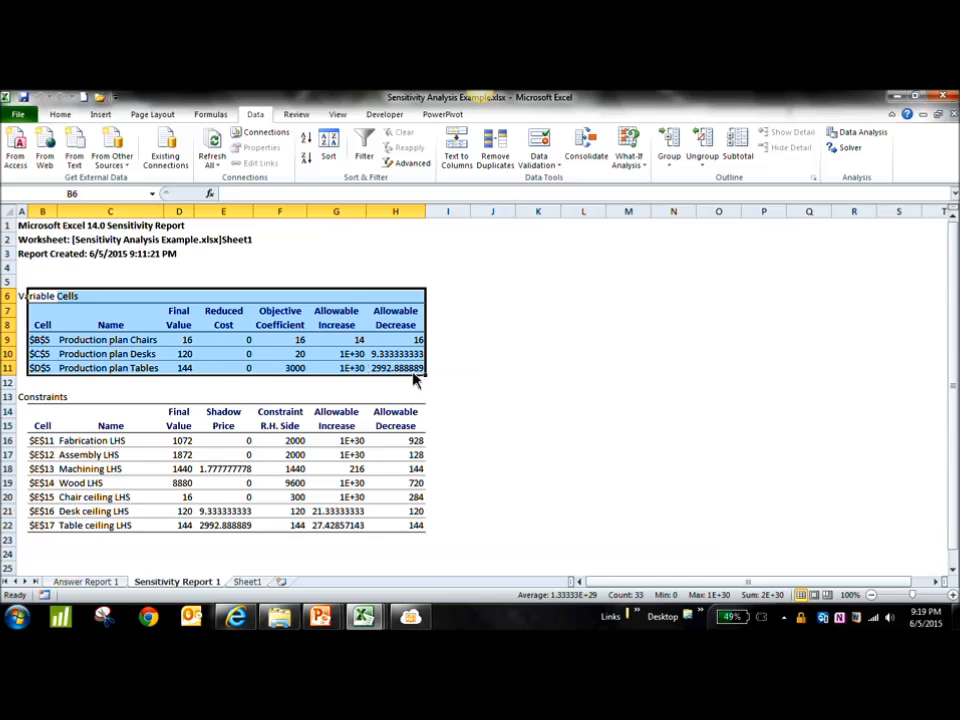
pyautogui.click(304, 358)
pyautogui.click(341, 362)
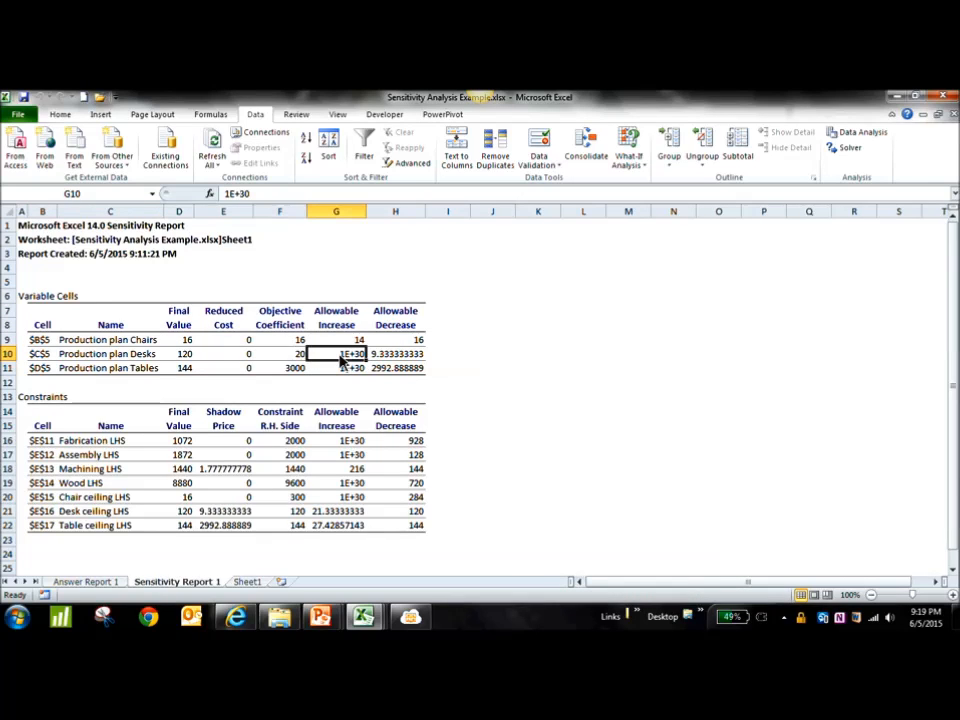
pyautogui.click(403, 359)
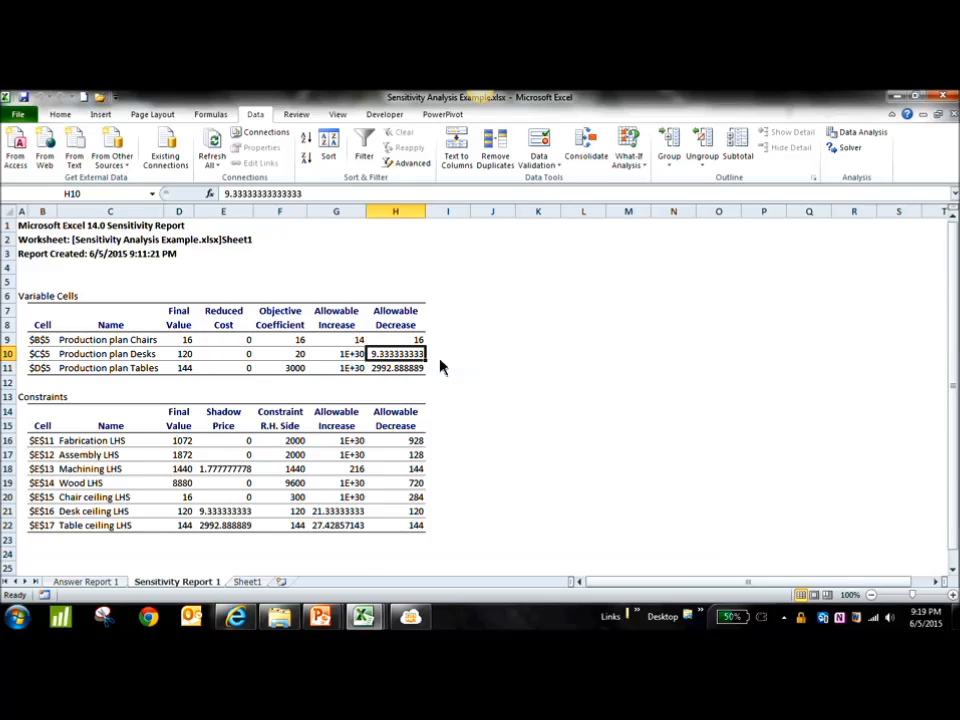
pyautogui.moveTo(184, 341); pyautogui.dragTo(185, 368)
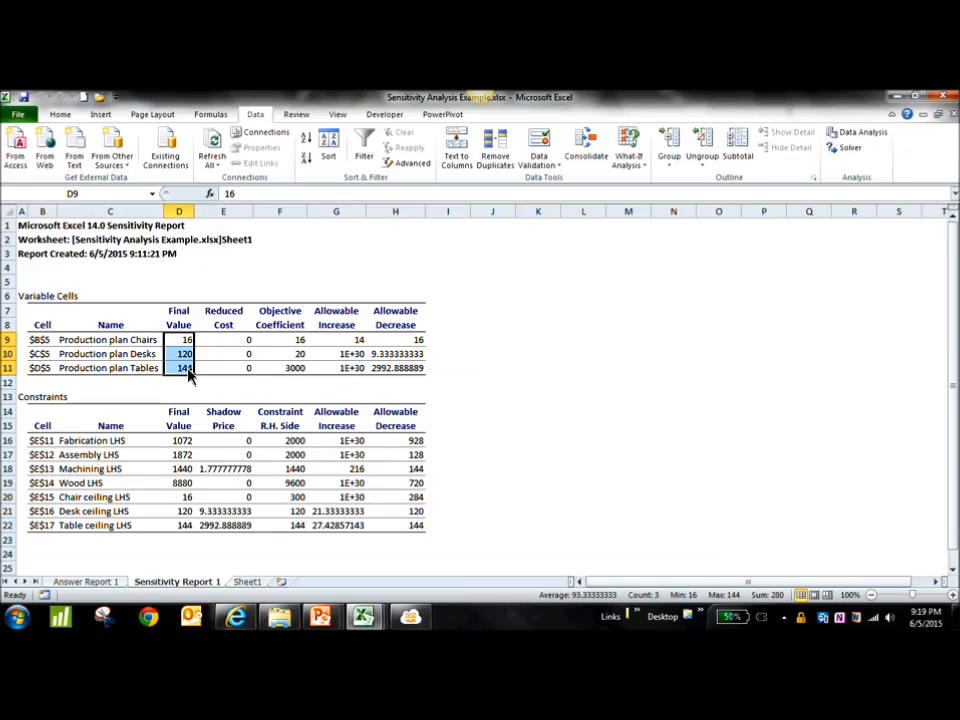
pyautogui.click(389, 356)
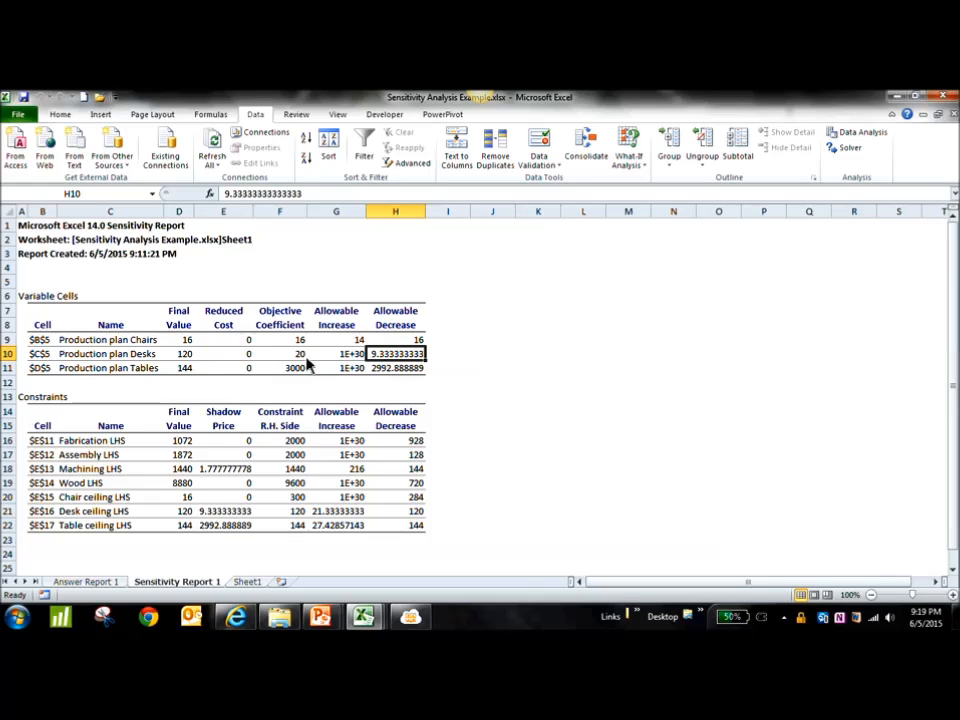
pyautogui.click(304, 359)
pyautogui.click(406, 360)
pyautogui.click(297, 358)
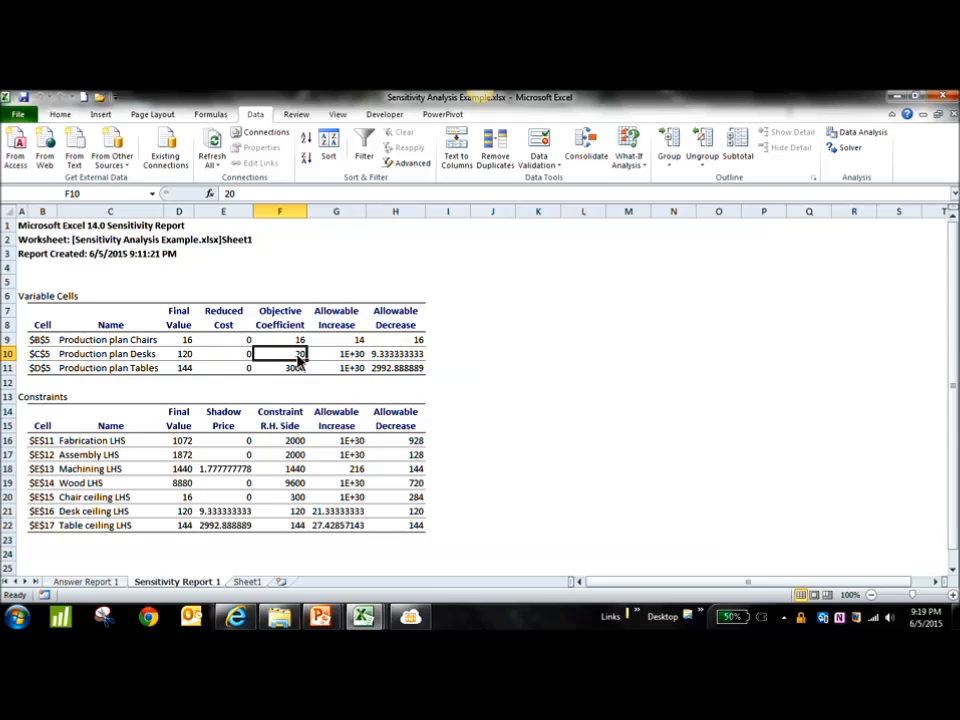
# Set the Chairs profit in B8 on Sheet1 to 20.
pyautogui.click(249, 582)
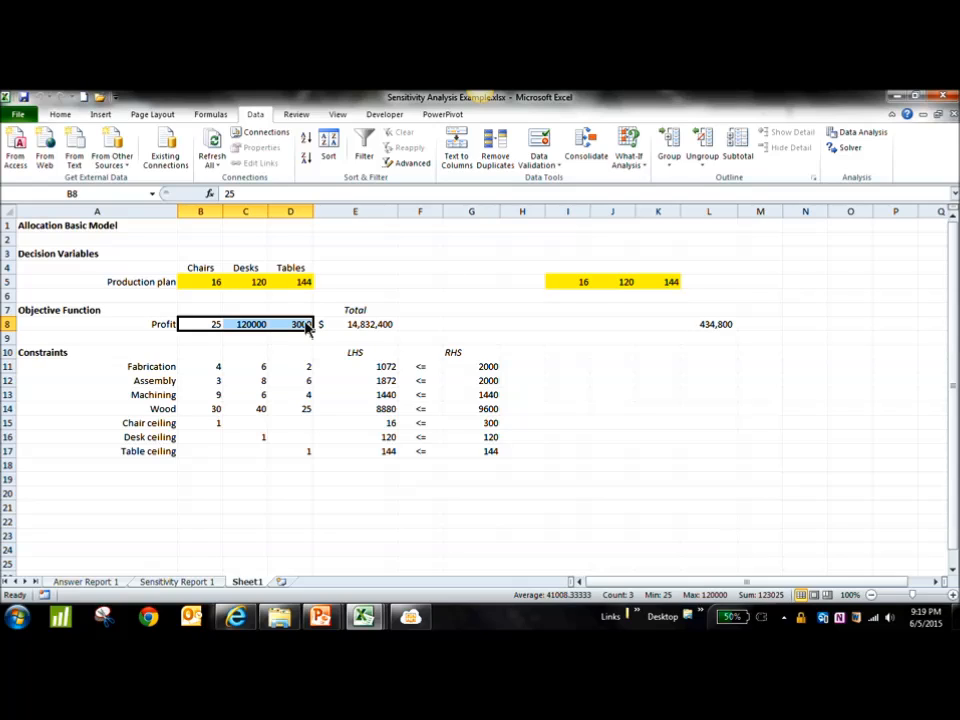
pyautogui.click(218, 328)
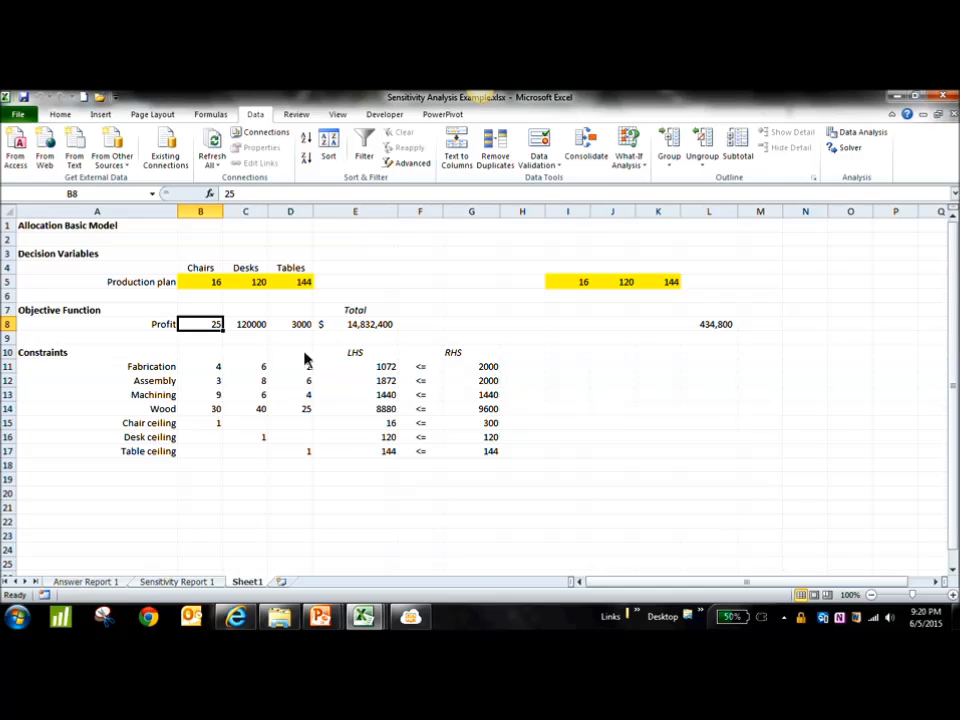
pyautogui.write('2')
pyautogui.write('0')
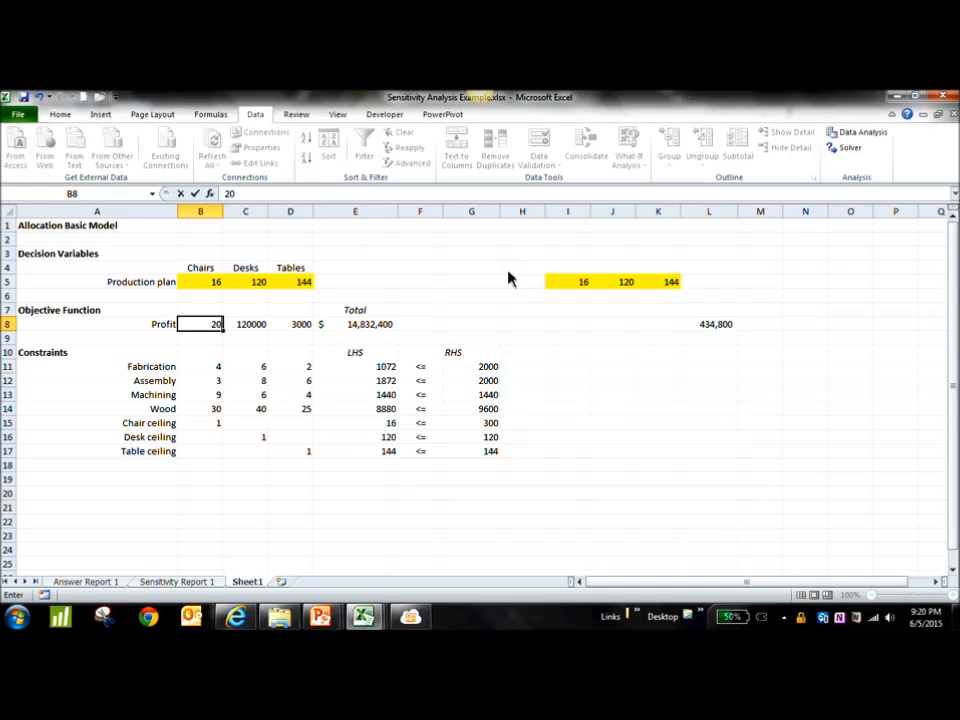
pyautogui.press('Tab')
pyautogui.press('Tab')
pyautogui.hotkey('shift', 'Tab')
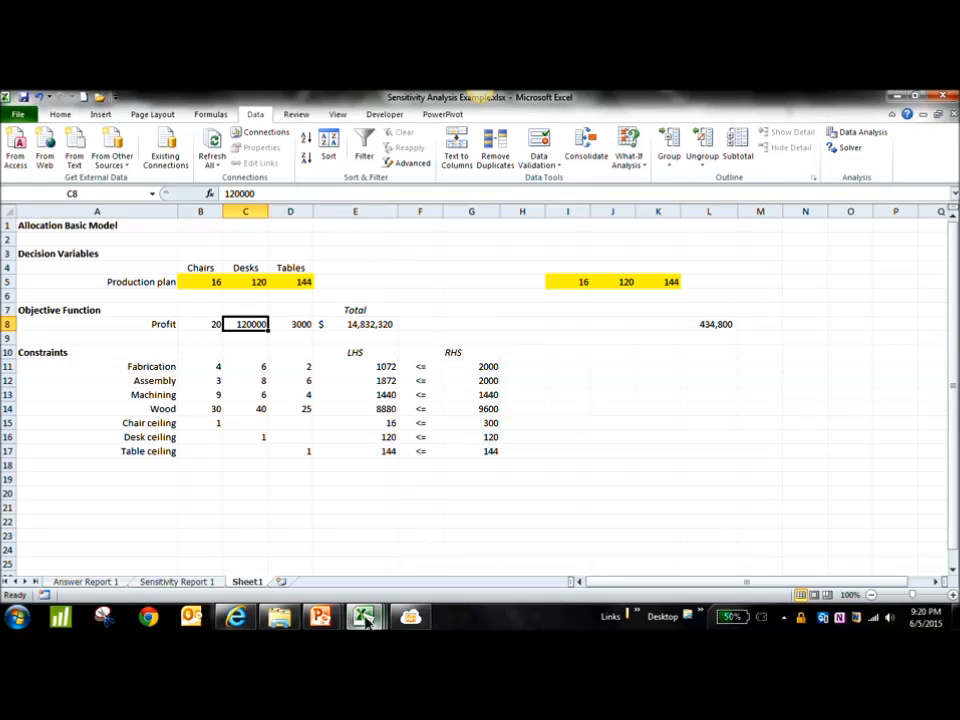
# Switch to PowerPoint to read the sensitivity report slide in Linear Programming - Network Models.pptx, and return to Sheet1 in Excel.
pyautogui.moveTo(368, 619)
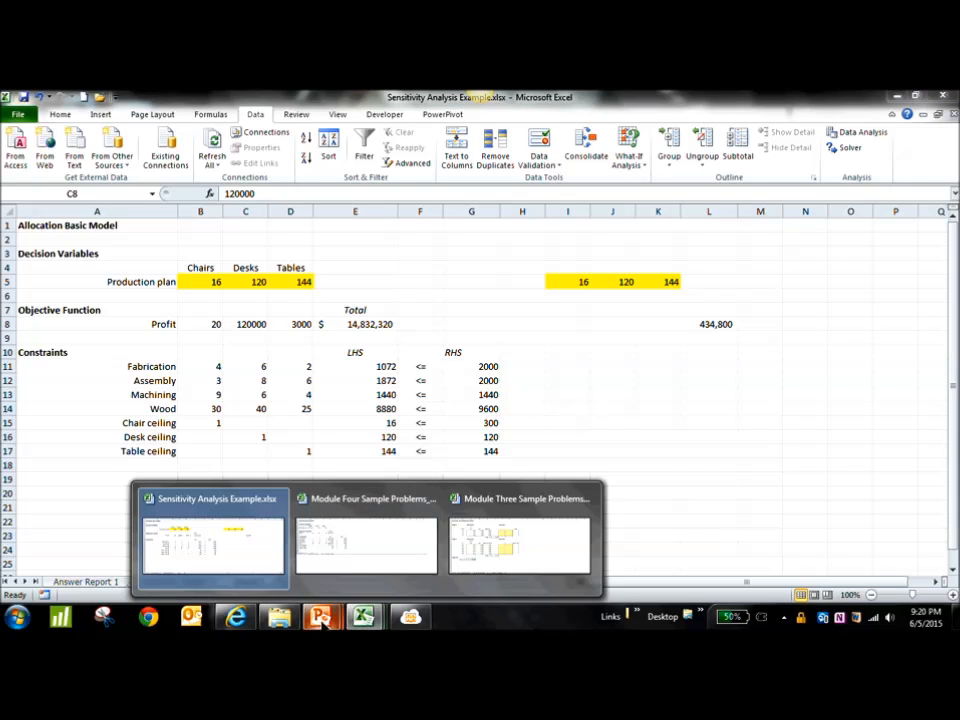
pyautogui.moveTo(320, 617)
pyautogui.click(266, 548)
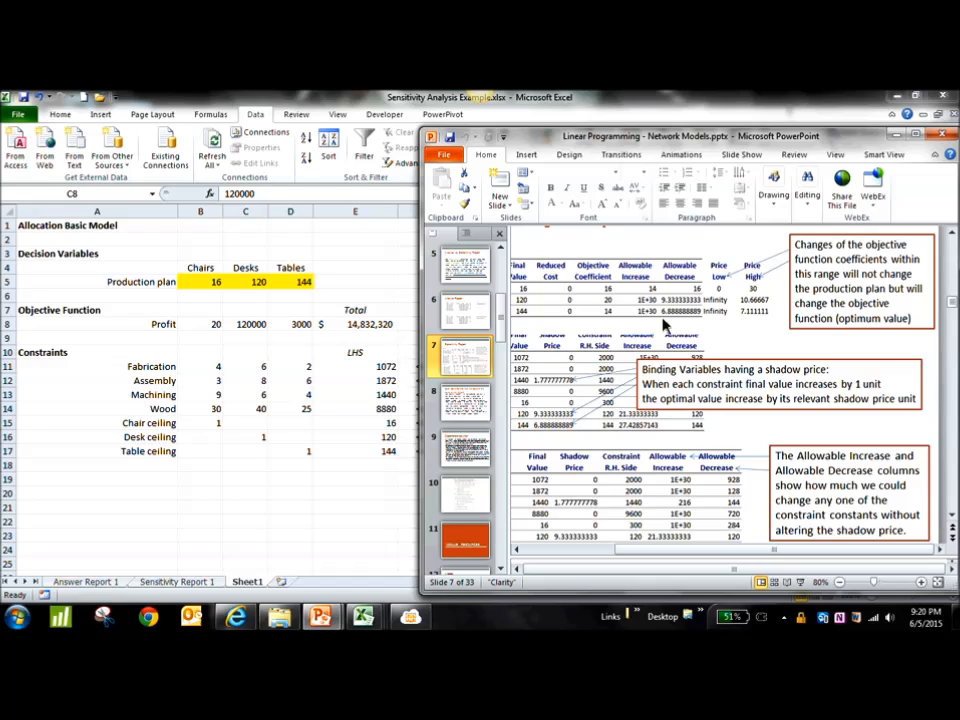
pyautogui.click(243, 326)
# Set the Chairs profit in B8 to 25.
pyautogui.click(213, 326)
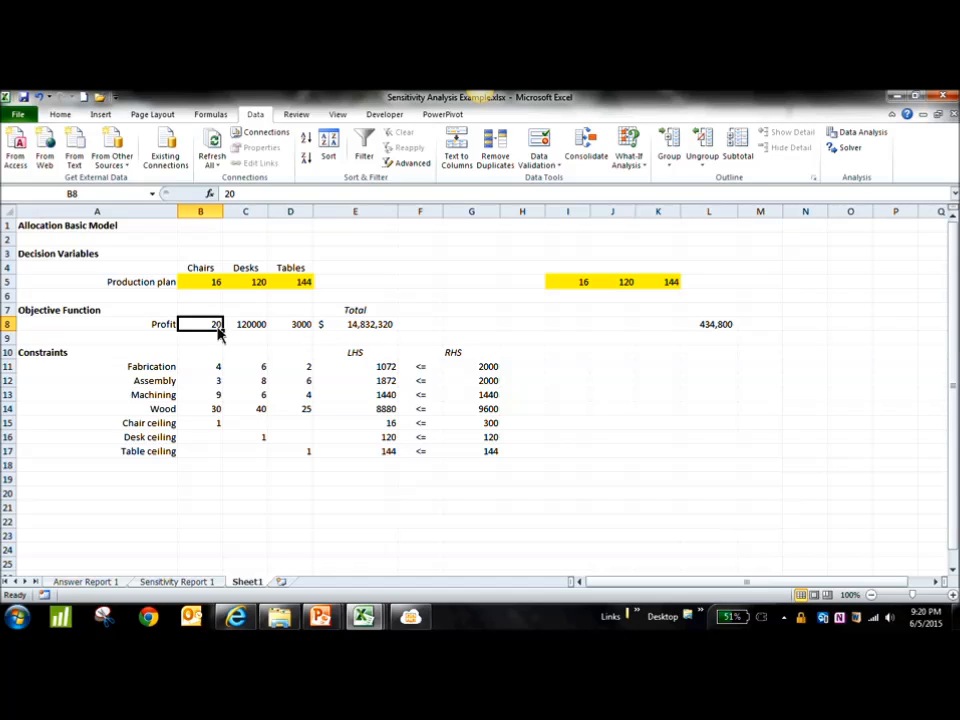
pyautogui.write('2')
pyautogui.click(299, 357)
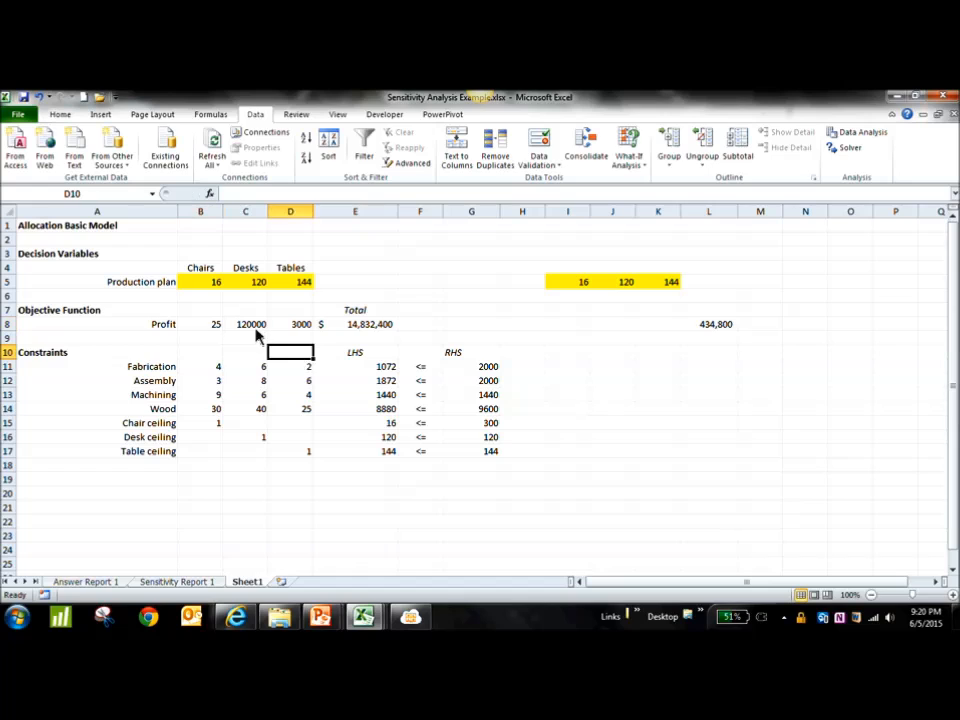
# Set the Desks profit in C8 to 5 and the Chairs profit in B8 to 16, checking the coefficients in Sensitivity Report 1.
pyautogui.click(253, 330)
pyautogui.write('1')
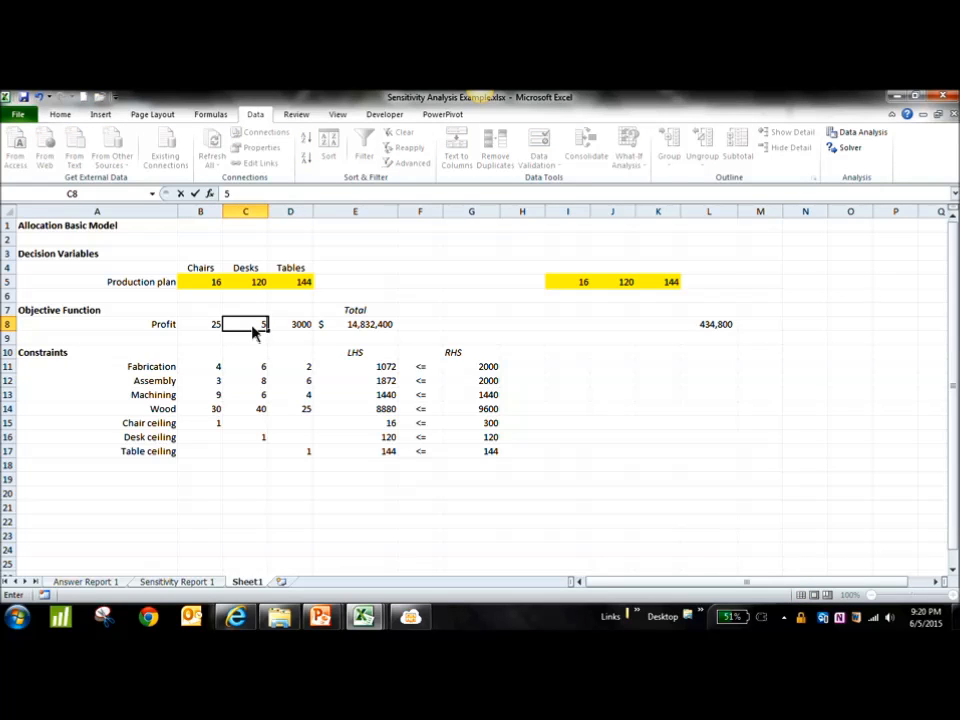
pyautogui.press('Return')
pyautogui.click(186, 583)
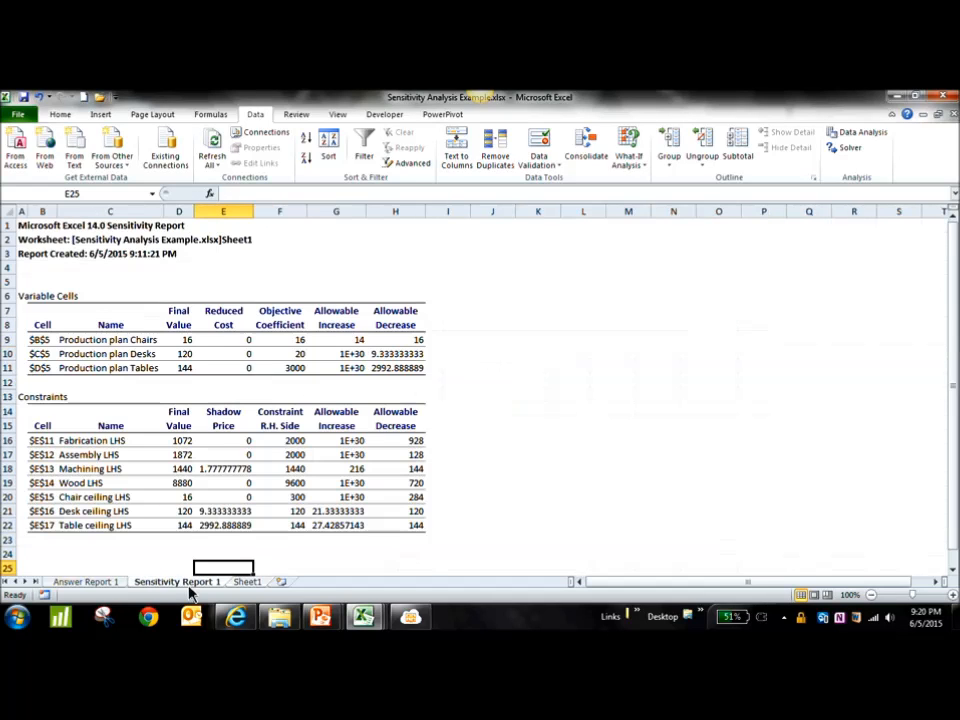
pyautogui.click(250, 582)
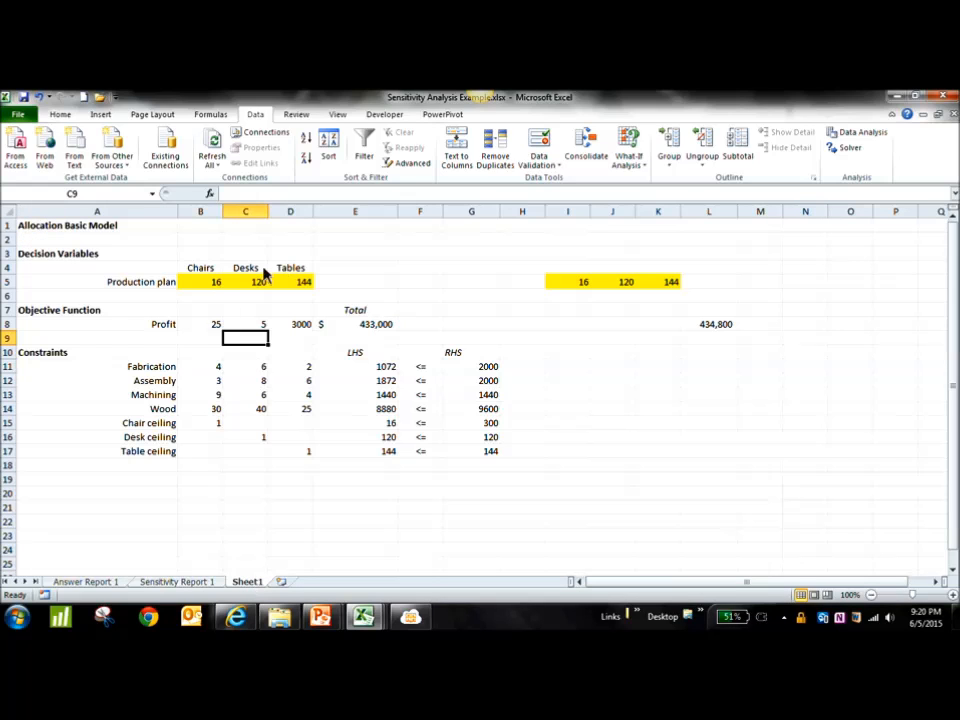
pyautogui.click(213, 327)
pyautogui.write('16')
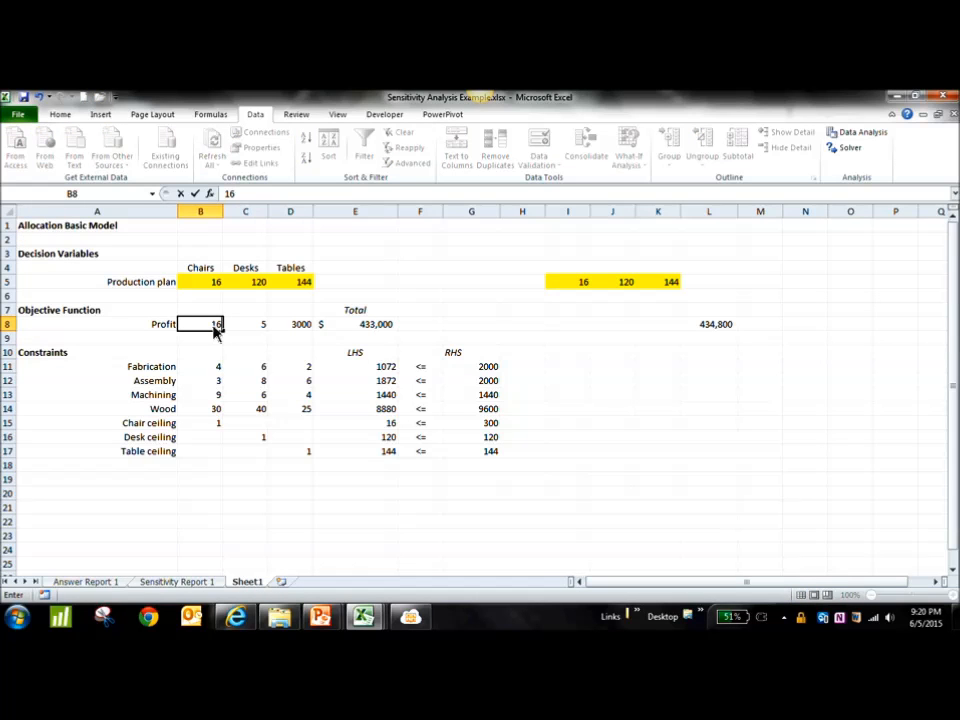
pyautogui.click(262, 330)
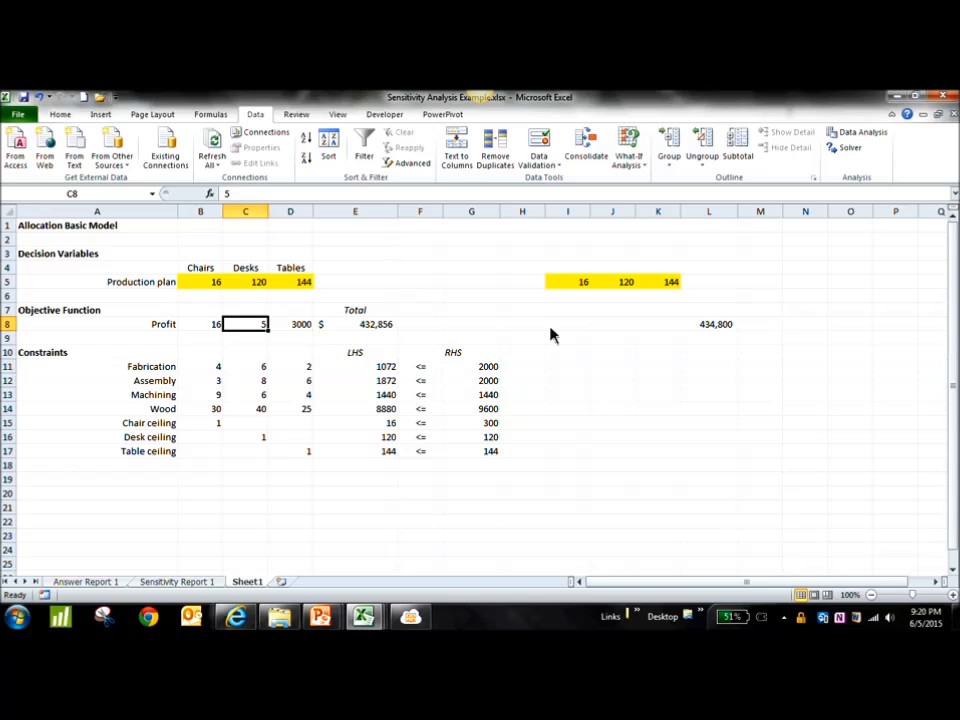
# Solve the model with the Desks profit of 5 and keep the Solver solution.
pyautogui.click(850, 147)
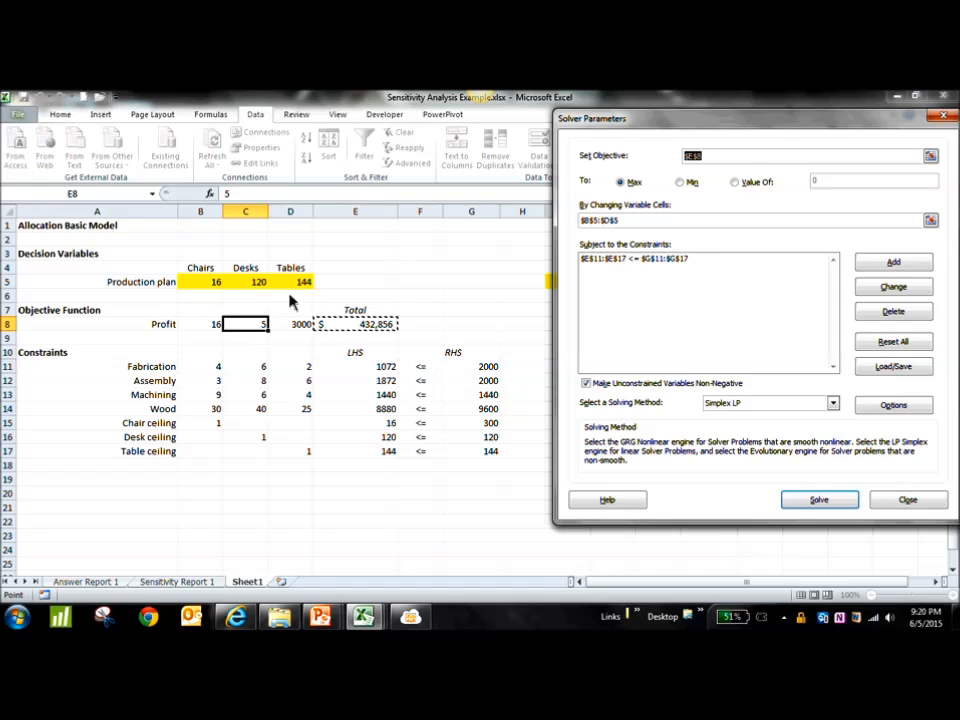
pyautogui.click(852, 508)
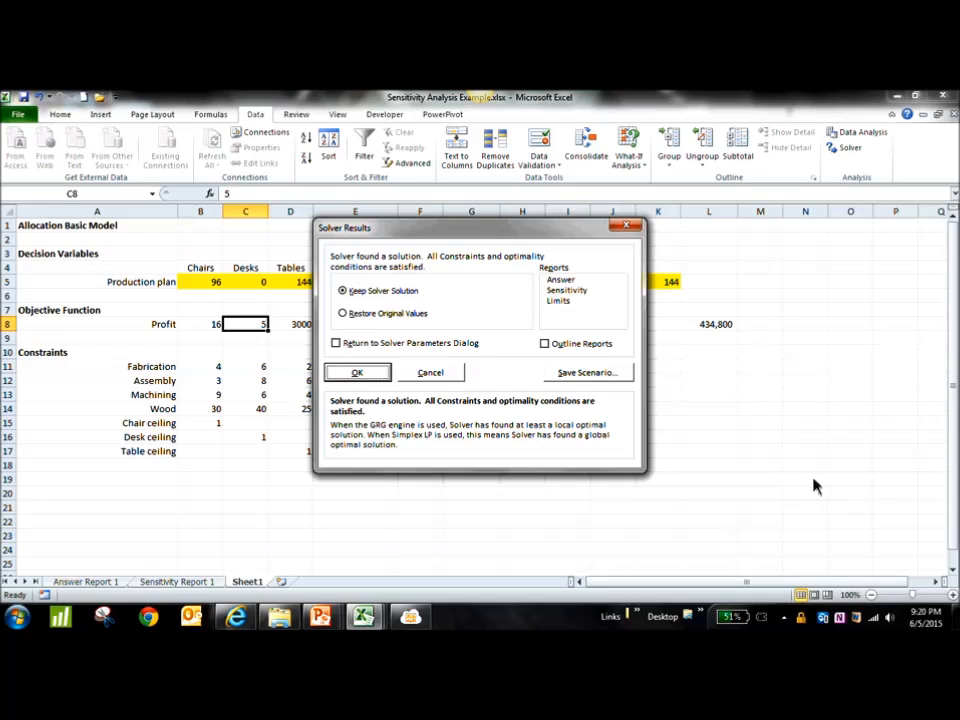
pyautogui.moveTo(476, 226); pyautogui.dragTo(716, 354)
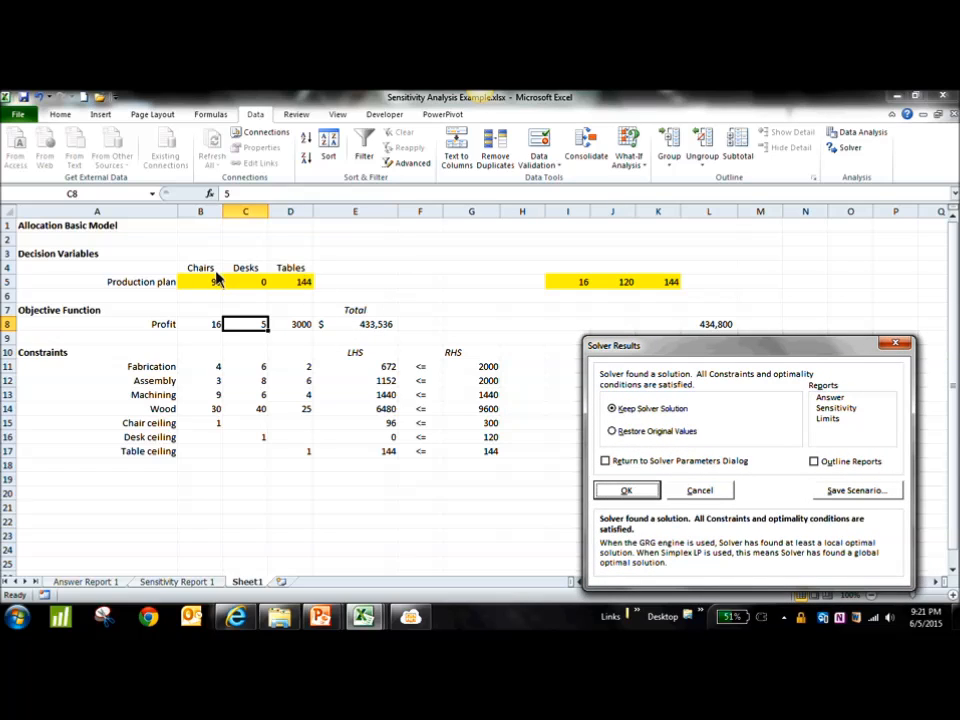
pyautogui.click(622, 491)
# Add the headings Min Profit in I8 and Max Profit in J8 beside the Variable Cells table of Sensitivity Report 1.
pyautogui.click(186, 582)
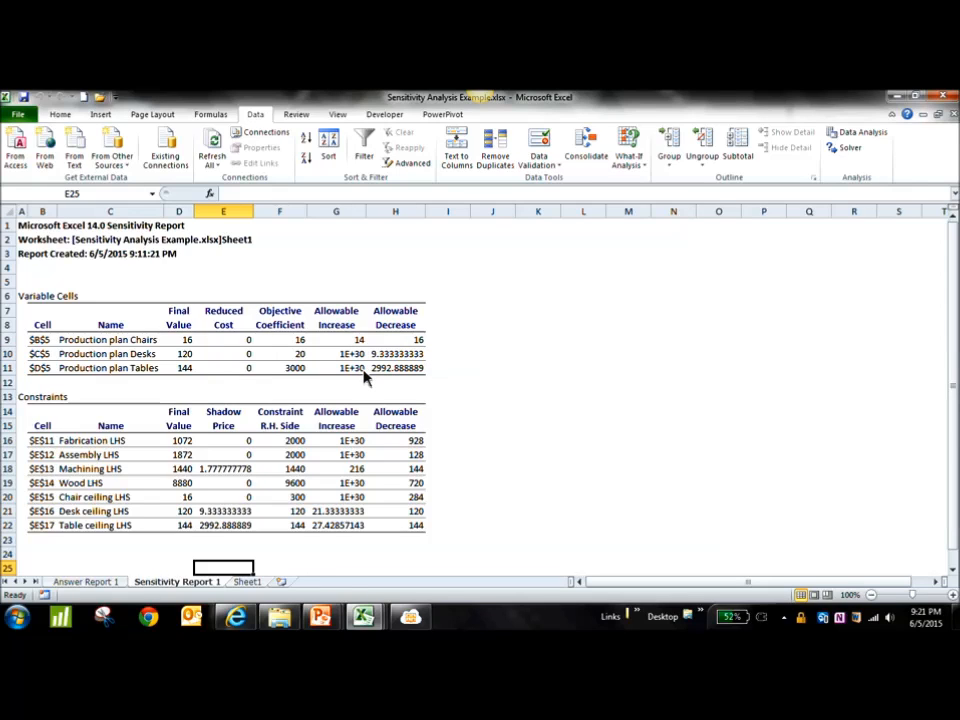
pyautogui.click(356, 356)
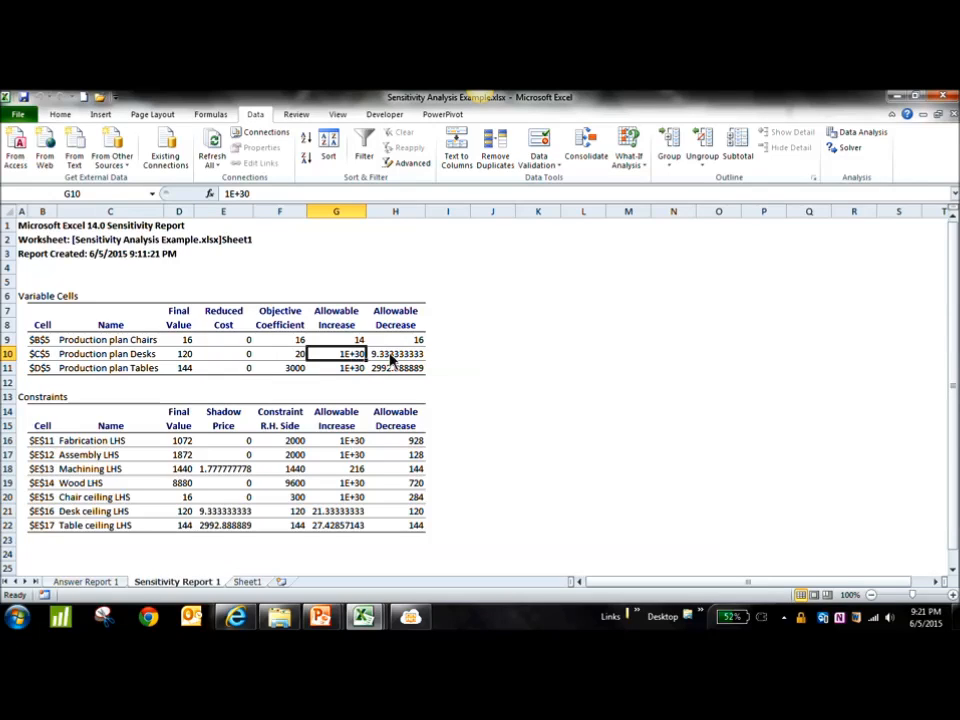
pyautogui.click(458, 361)
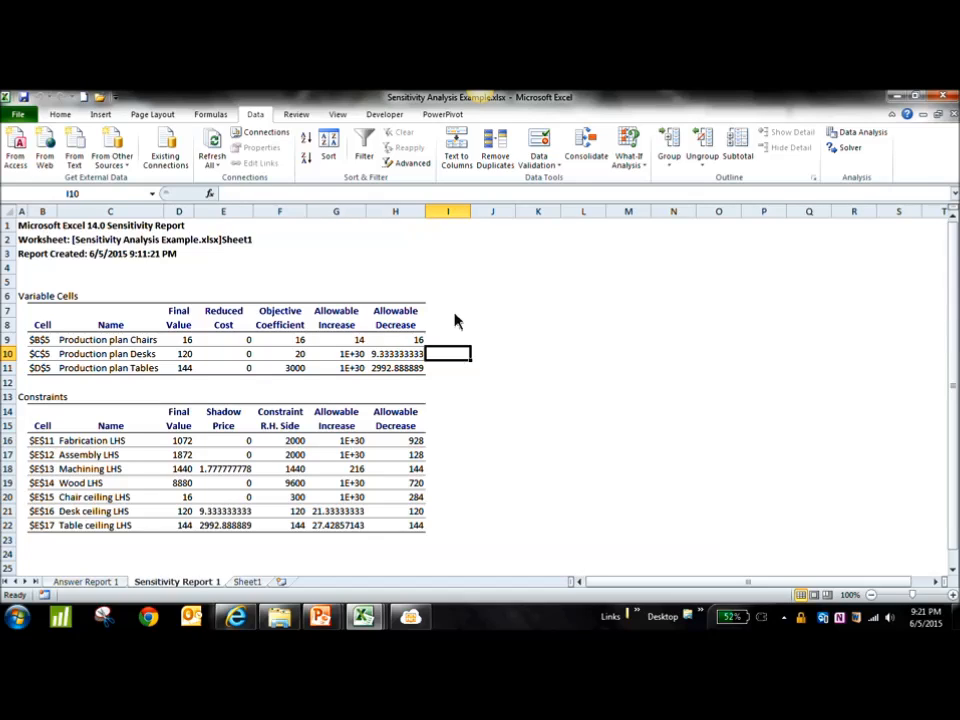
pyautogui.doubleClick(454, 319)
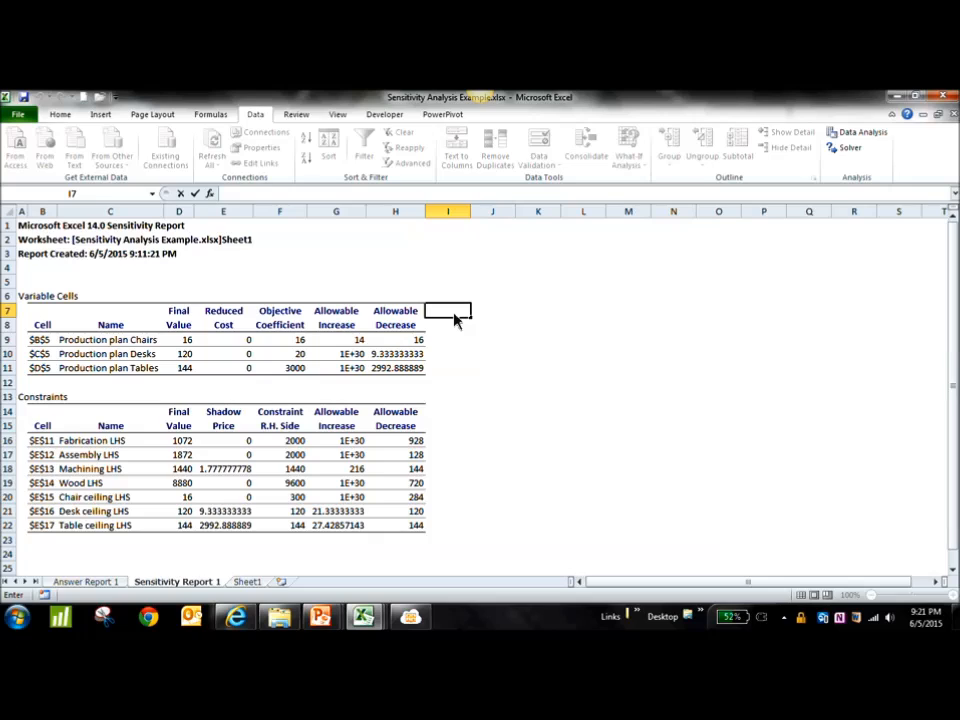
pyautogui.press('Return')
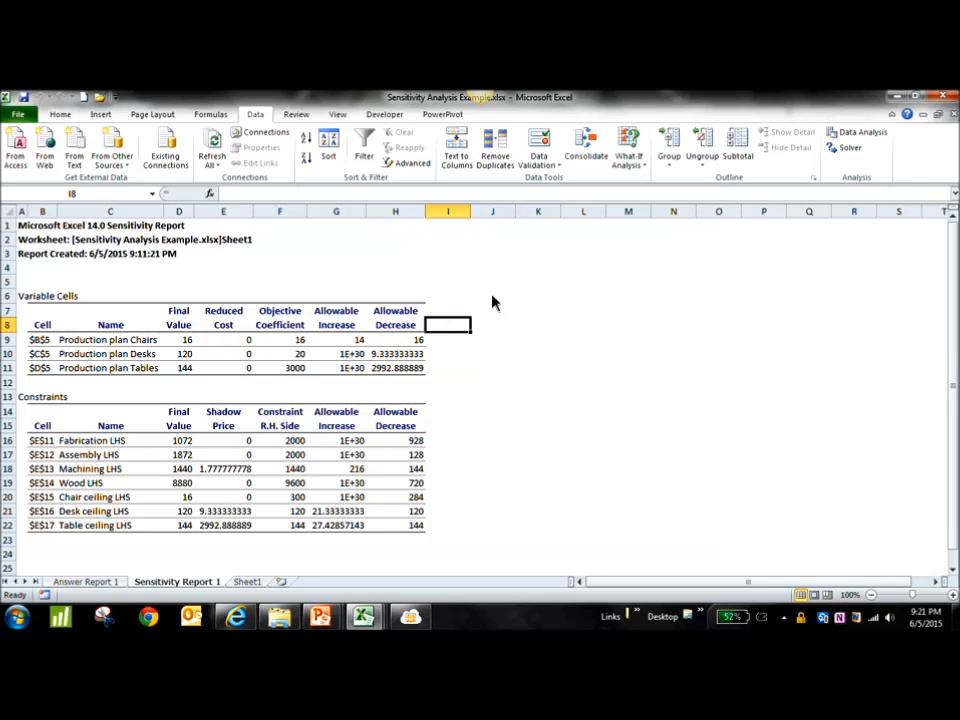
pyautogui.write('Min')
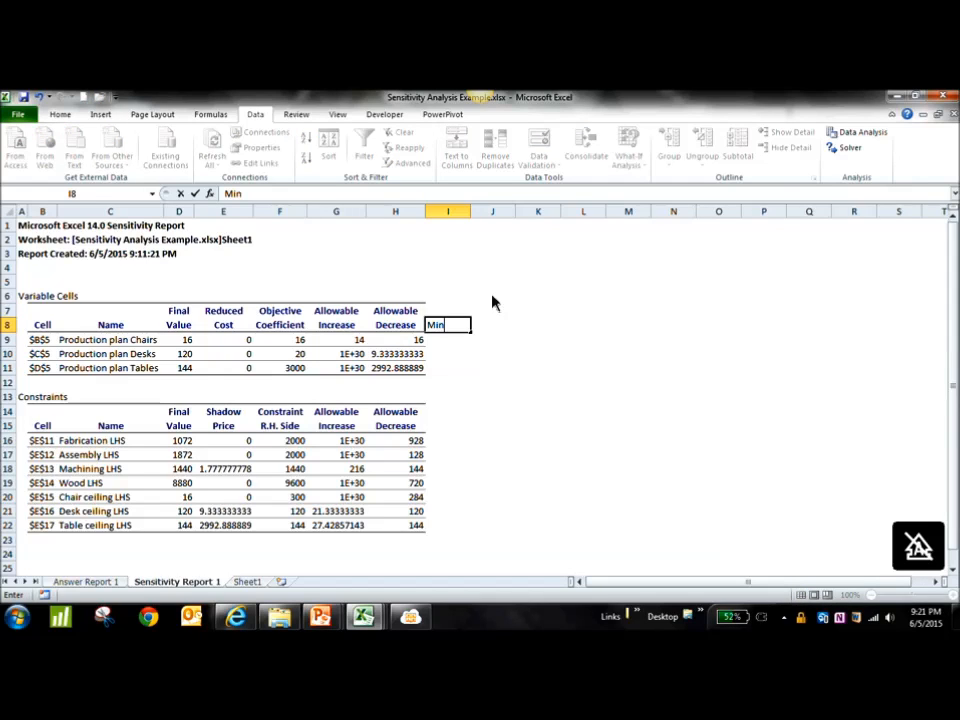
pyautogui.write(' Profit')
pyautogui.press('Tab')
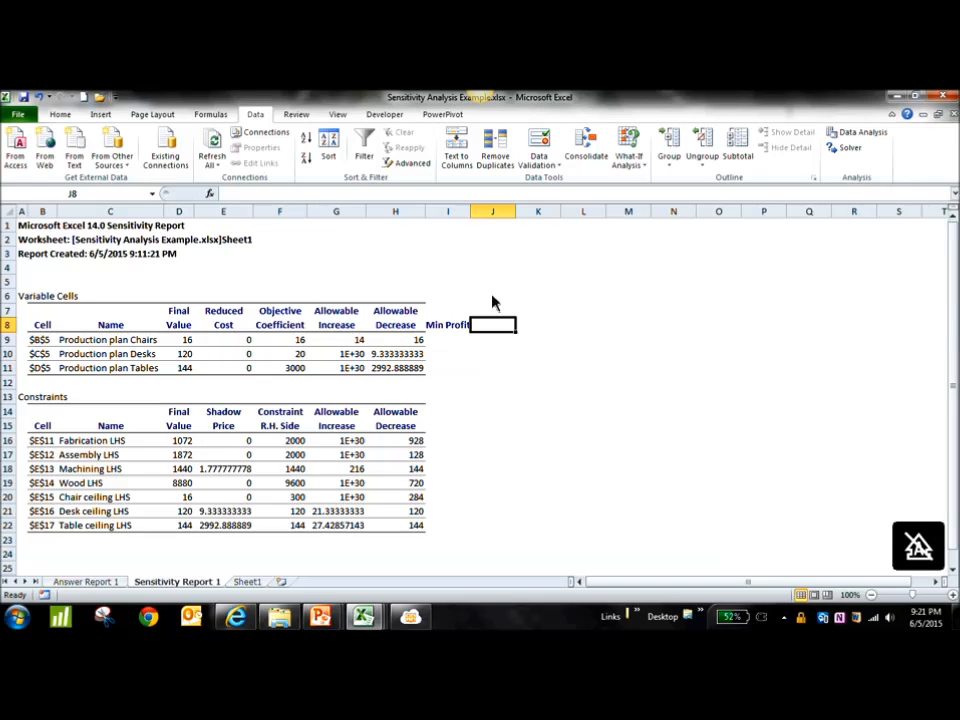
pyautogui.write('Max Profit')
pyautogui.press('Return')
pyautogui.click(463, 328)
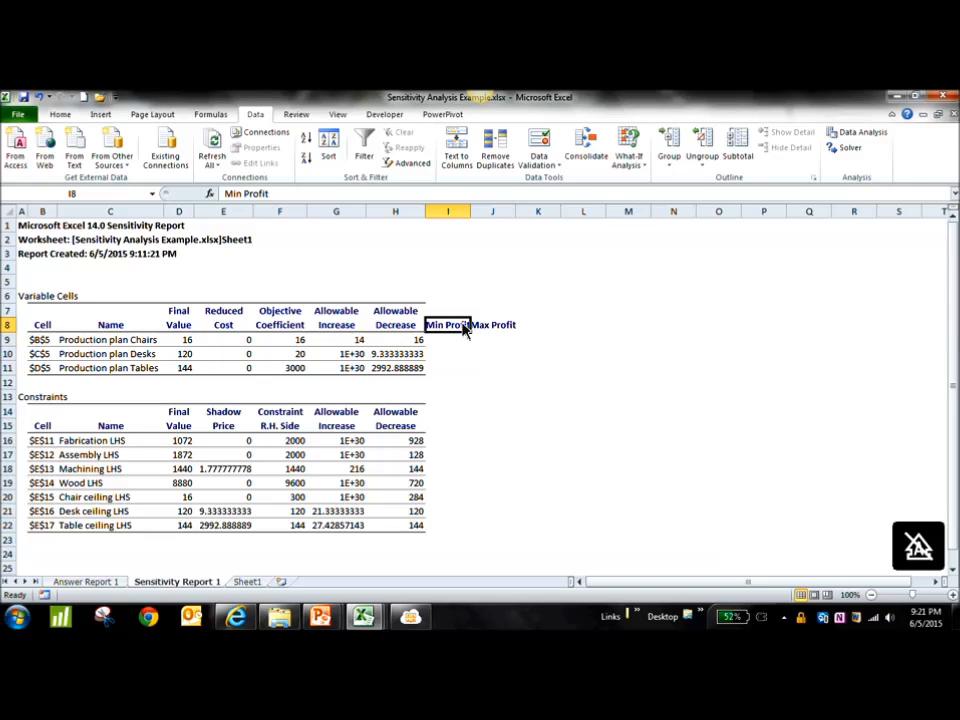
# Change the heading in I8 to Min value.
pyautogui.click(294, 198)
pyautogui.press('BackSpace')
pyautogui.press('BackSpace')
pyautogui.press('BackSpace')
pyautogui.press('BackSpace')
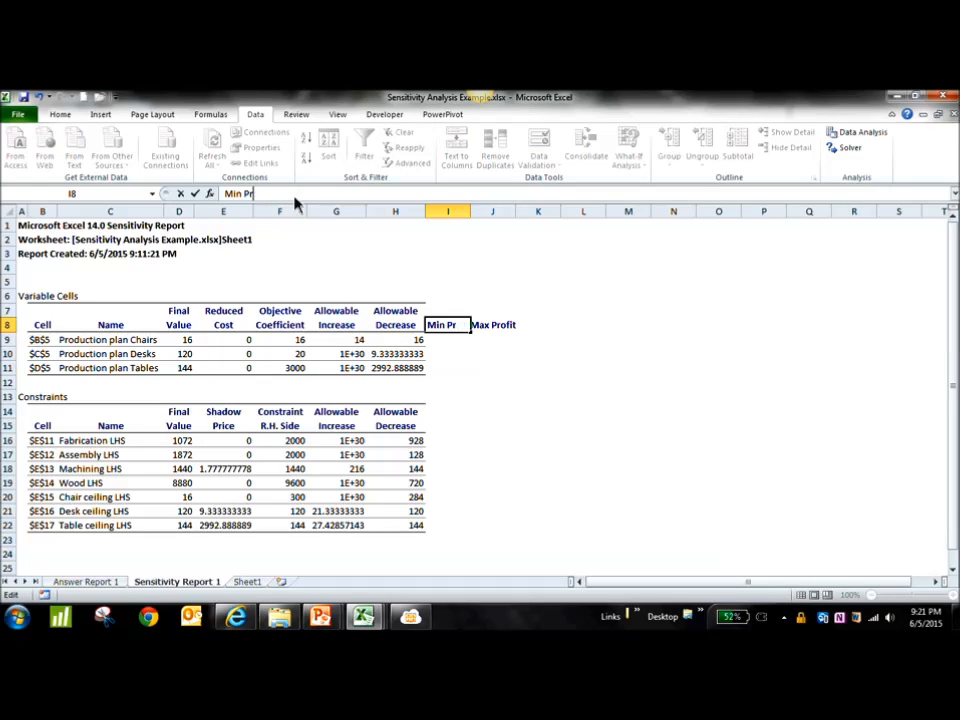
pyautogui.press('BackSpace')
pyautogui.write('value')
pyautogui.click(575, 283)
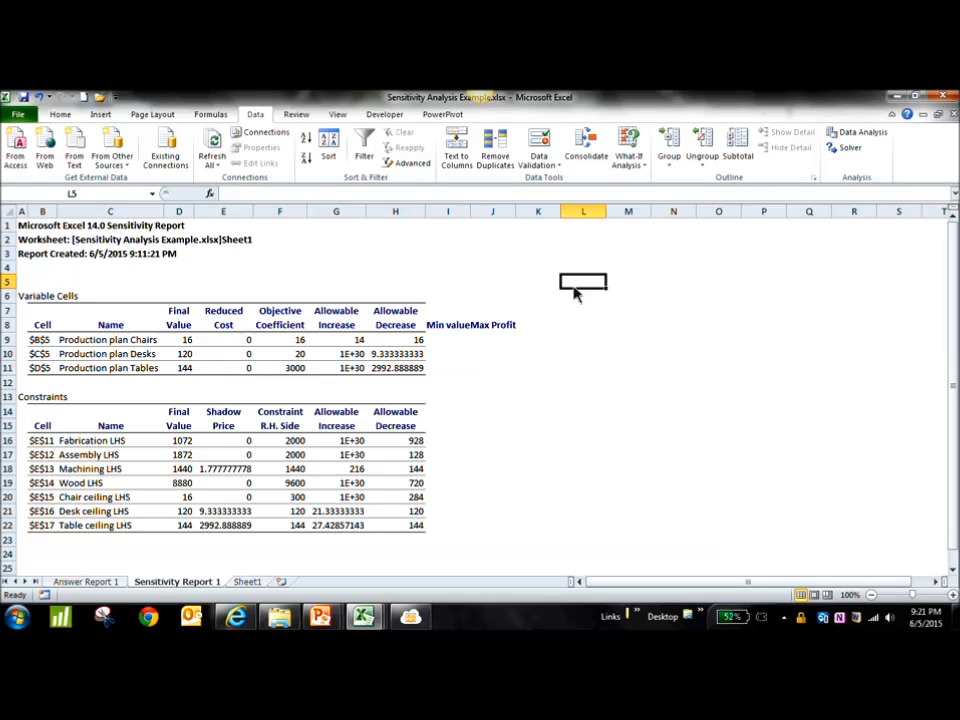
# Change the heading in J8 to Max value and autofit the widths of columns I and J.
pyautogui.click(491, 328)
pyautogui.click(299, 198)
pyautogui.press('BackSpace')
pyautogui.press('BackSpace')
pyautogui.press('BackSpace')
pyautogui.press('BackSpace')
pyautogui.press('BackSpace')
pyautogui.press('BackSpace')
pyautogui.write('value')
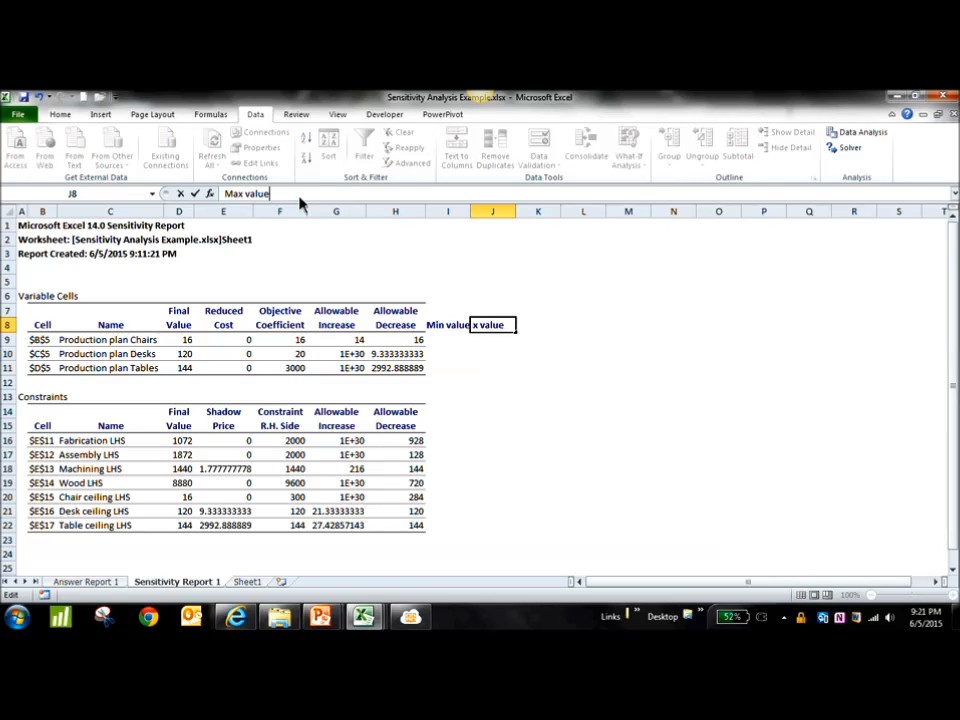
pyautogui.click(525, 414)
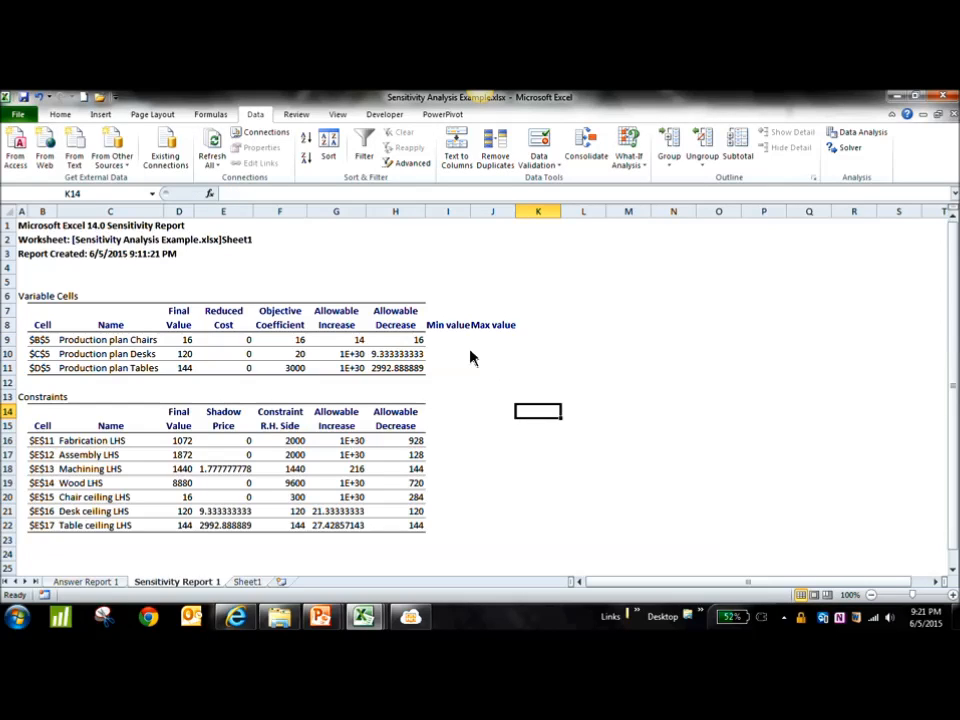
pyautogui.doubleClick(472, 212)
pyautogui.doubleClick(519, 212)
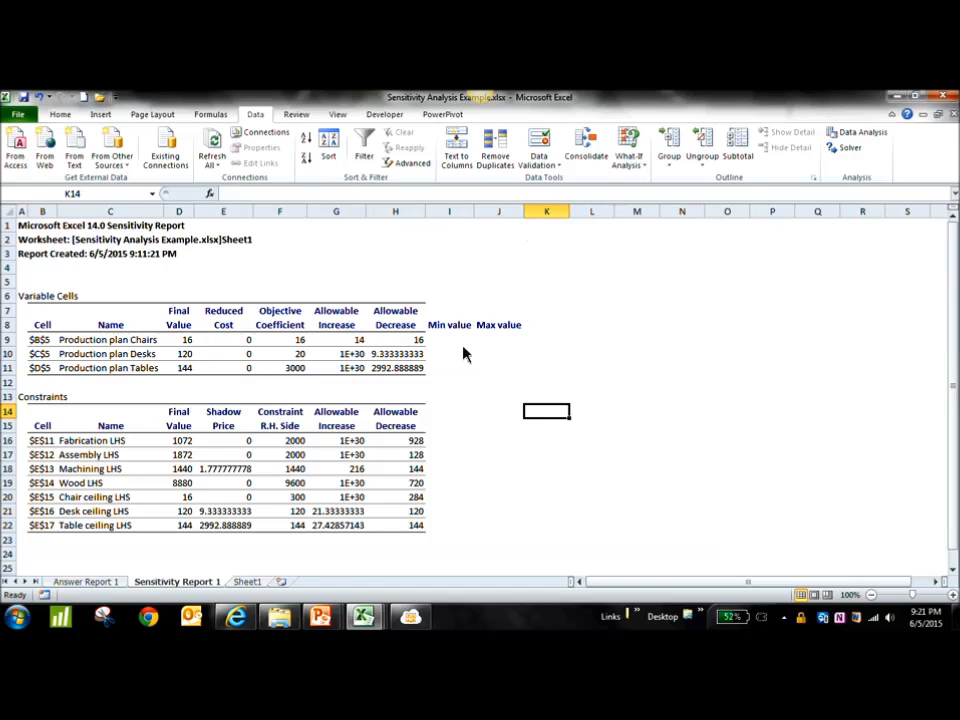
# Enter 30 as the Chairs maximum value in J9, based on the objective coefficient and allowable increase.
pyautogui.click(451, 341)
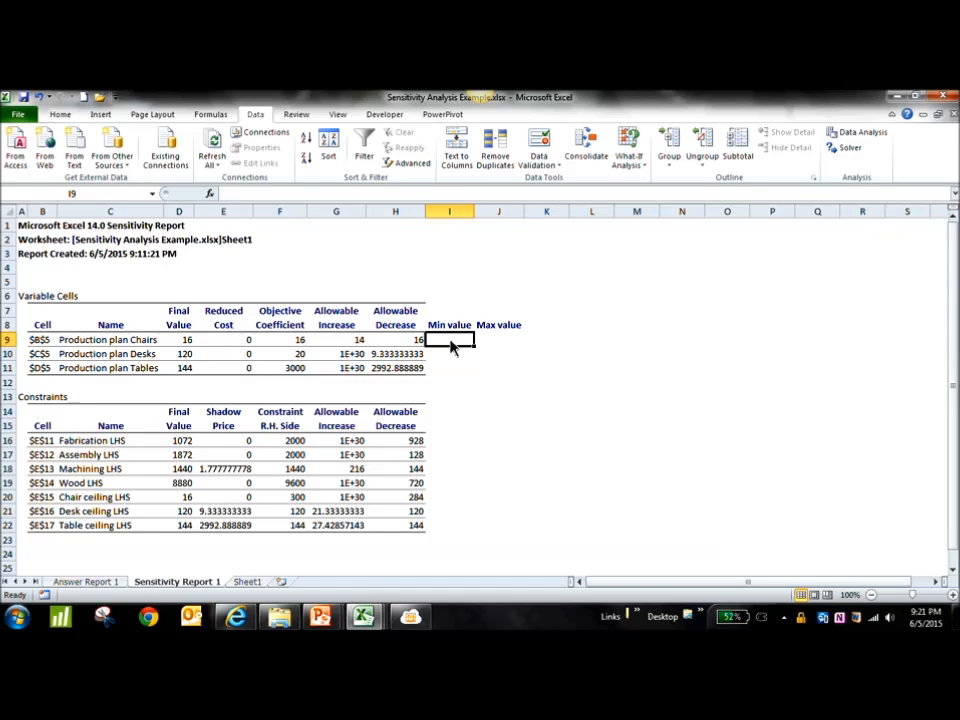
pyautogui.click(296, 341)
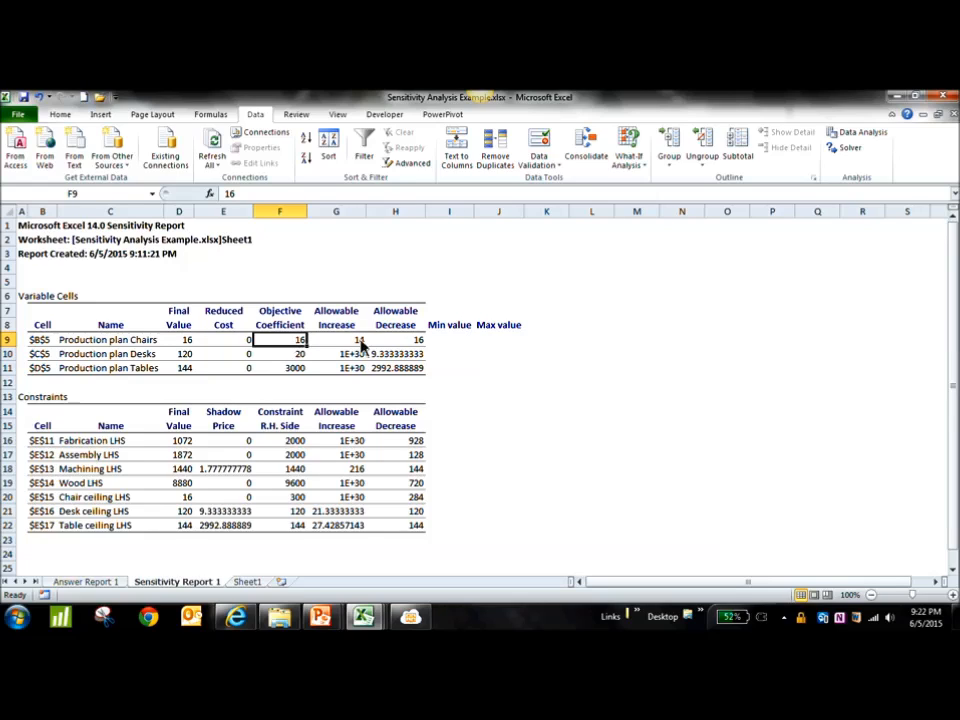
pyautogui.click(358, 341)
pyautogui.click(502, 342)
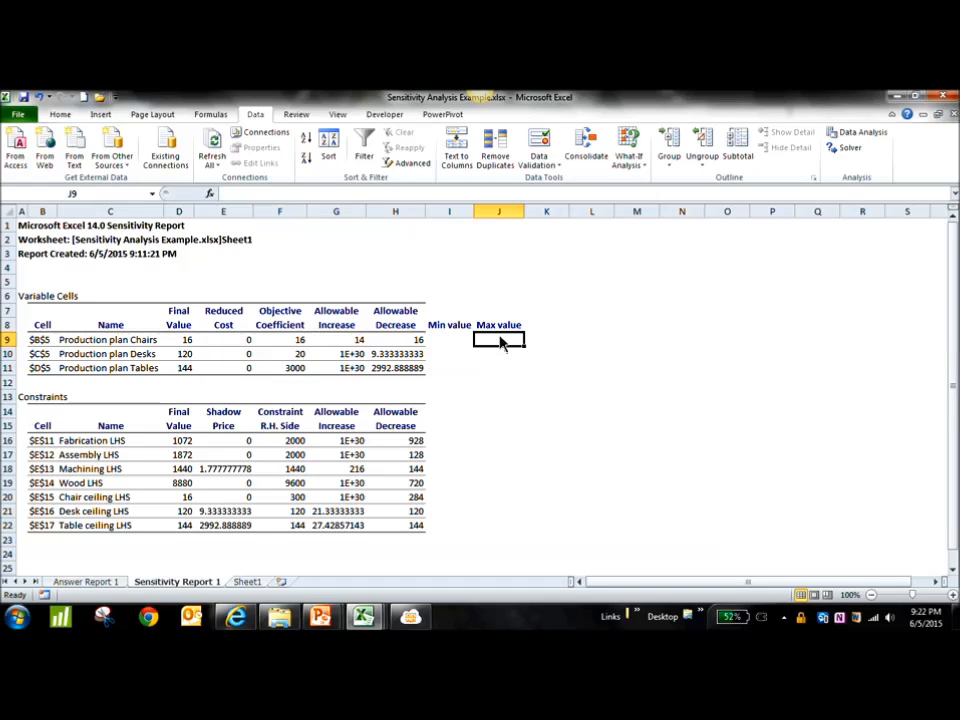
pyautogui.write('30')
pyautogui.press('Return')
# Replace the Chairs maximum value in J9 with the formula =F9+G9.
pyautogui.click(502, 342)
pyautogui.click(279, 197)
pyautogui.press('BackSpace')
pyautogui.press('BackSpace')
pyautogui.write('=')
pyautogui.click(298, 343)
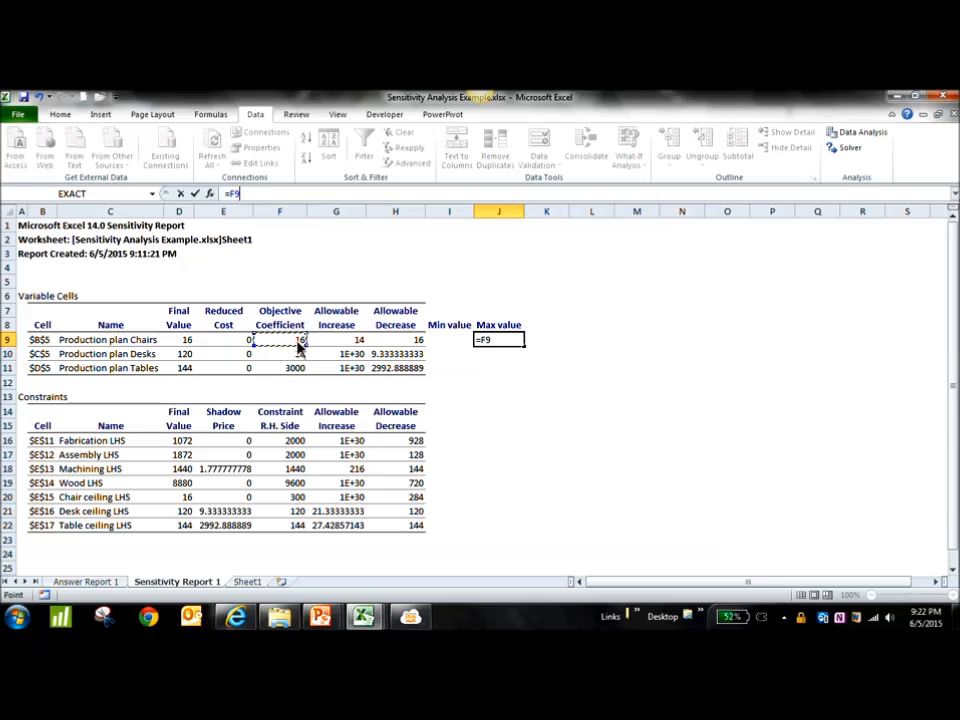
pyautogui.write('+')
pyautogui.click(358, 341)
pyautogui.press('Return')
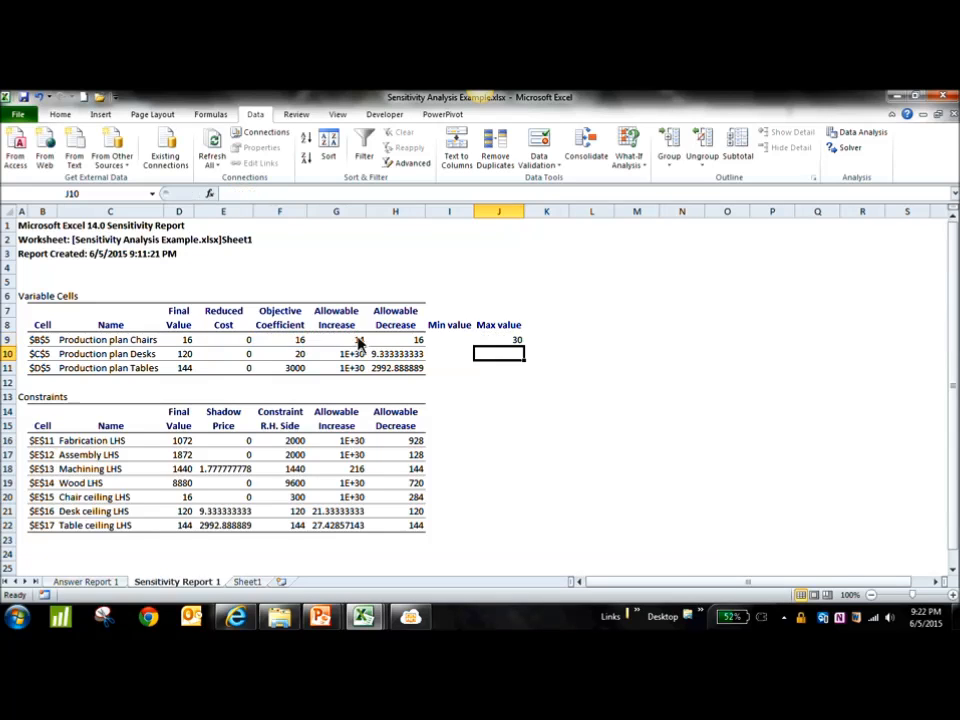
# Calculate the Chairs minimum value in I9 with =F9-H9 and review the Chairs range against the final values in D9:D11.
pyautogui.click(447, 341)
pyautogui.write('=')
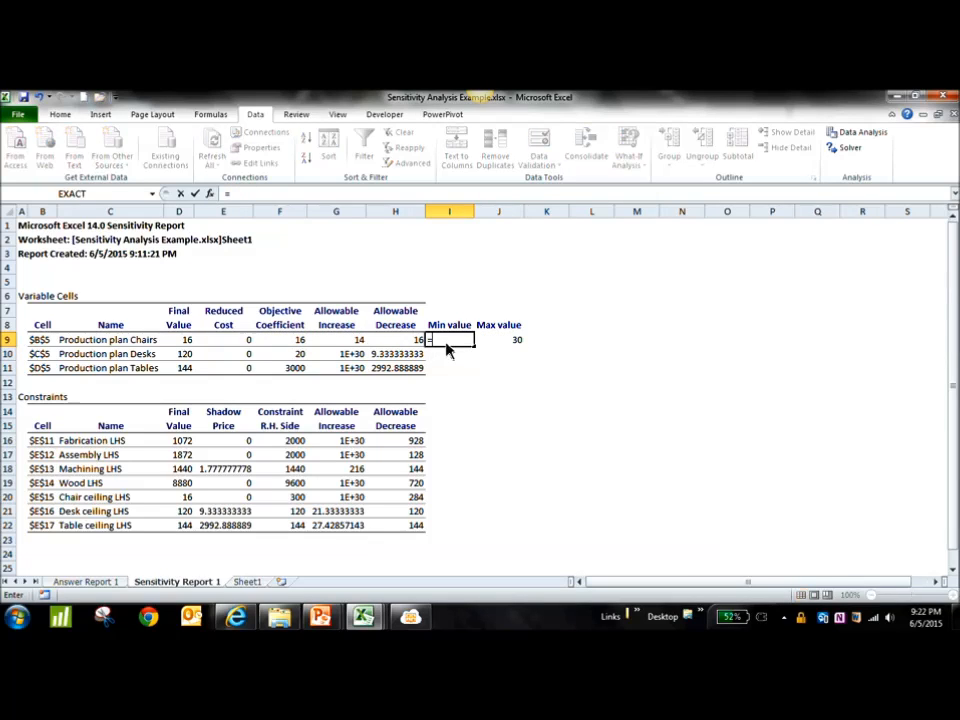
pyautogui.click(303, 342)
pyautogui.write('-')
pyautogui.click(416, 344)
pyautogui.press('Return')
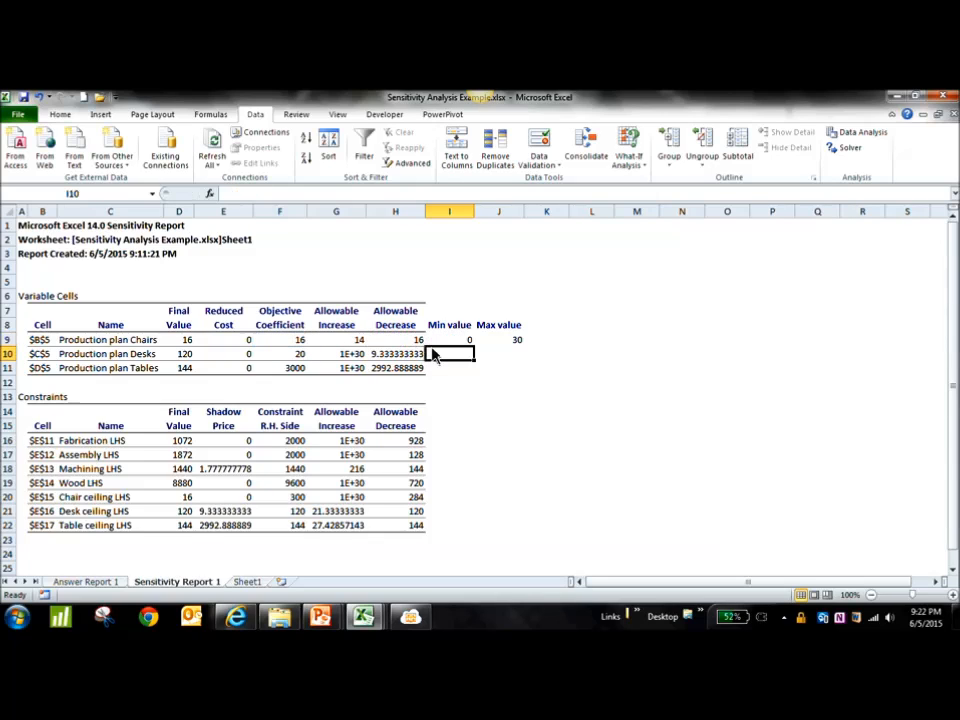
pyautogui.moveTo(455, 343); pyautogui.dragTo(503, 343)
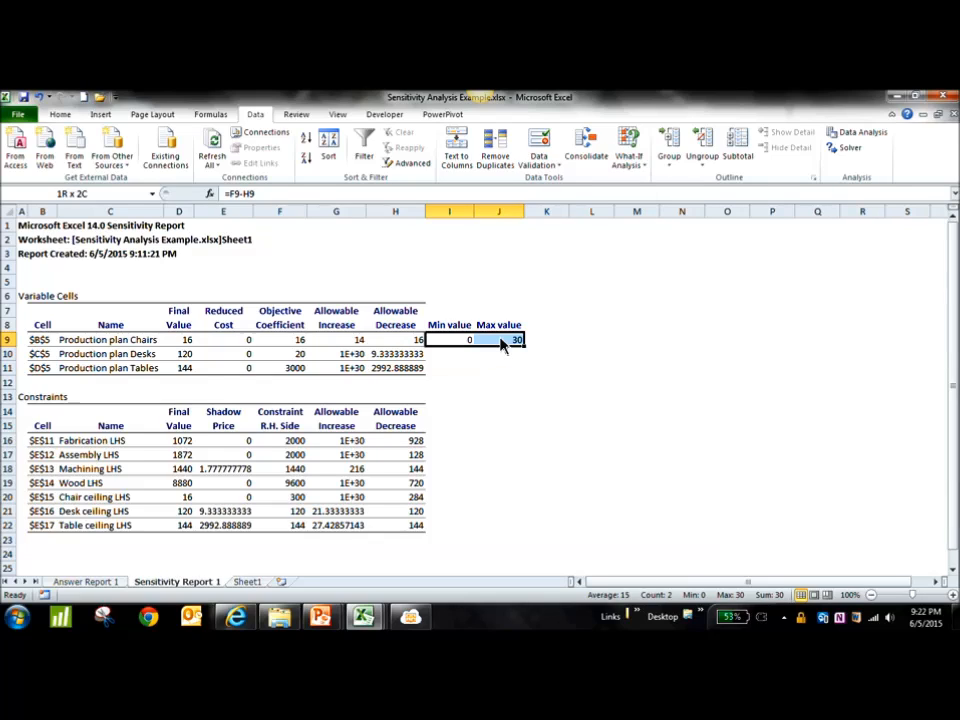
pyautogui.moveTo(503, 343); pyautogui.dragTo(501, 343)
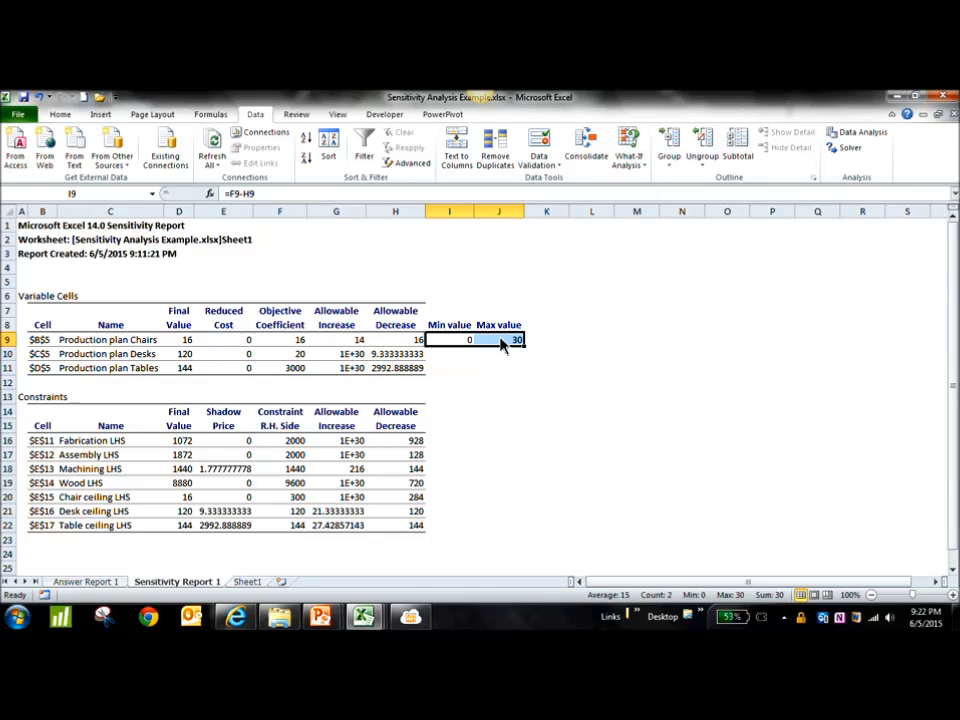
pyautogui.click(188, 342)
pyautogui.moveTo(190, 345); pyautogui.dragTo(190, 368)
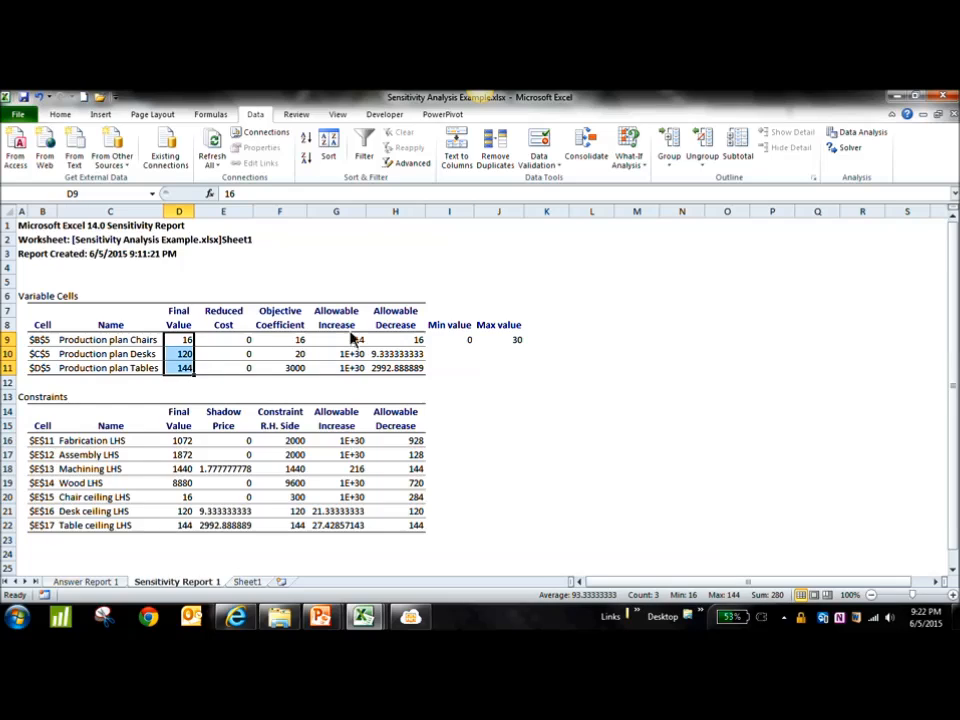
# Enter infinity in I10 and move it to J10 as the Desks maximum value.
pyautogui.click(467, 356)
pyautogui.write('infin')
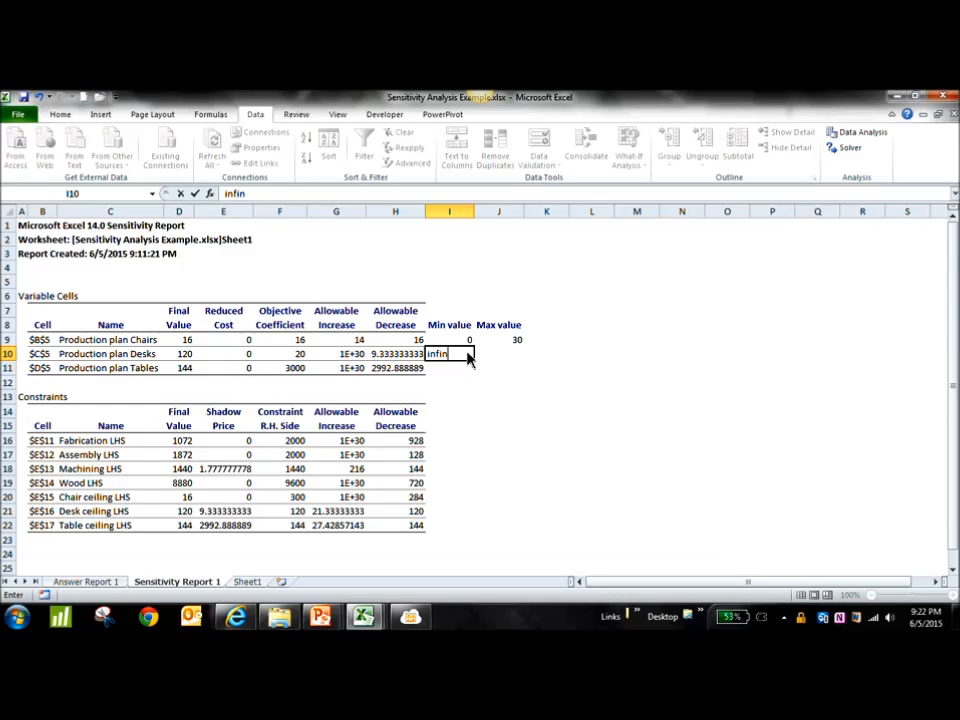
pyautogui.write('ity')
pyautogui.press('Return')
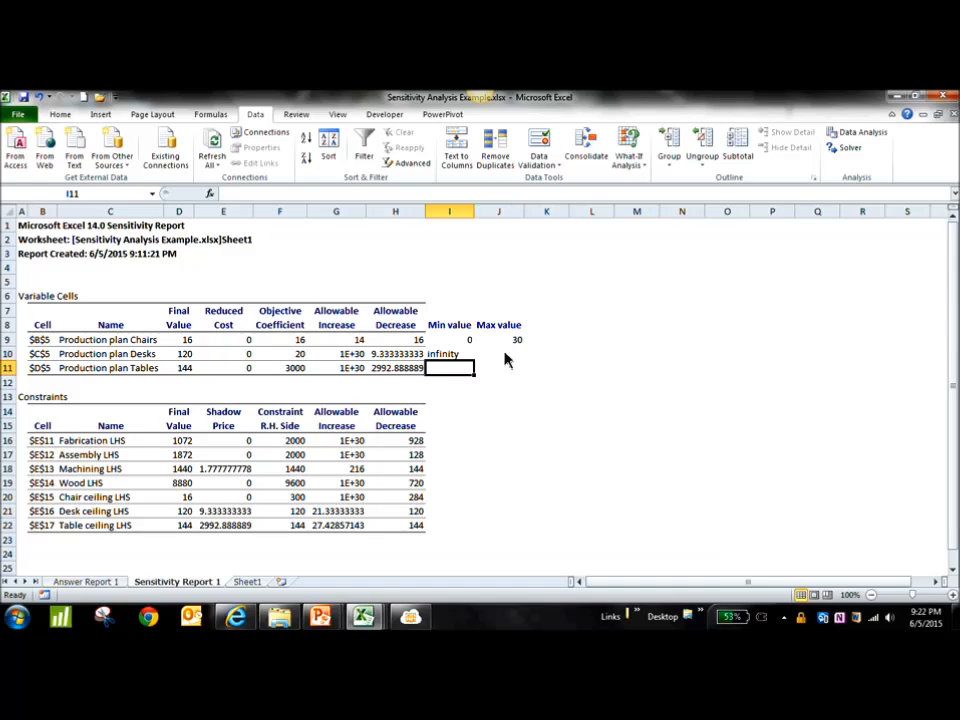
pyautogui.click(452, 360)
pyautogui.hotkey('ctrl', 'x')
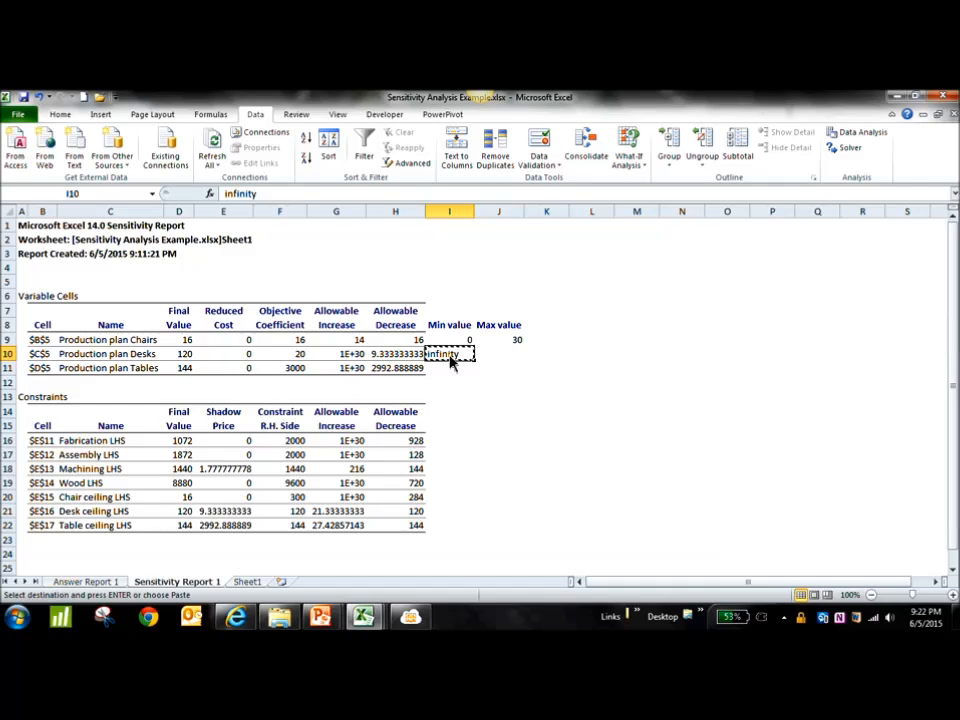
pyautogui.click(506, 364)
pyautogui.hotkey('ctrl', 'v')
# Calculate the Desks minimum value in I10 with the formula =F10-H10 and check the result.
pyautogui.click(449, 362)
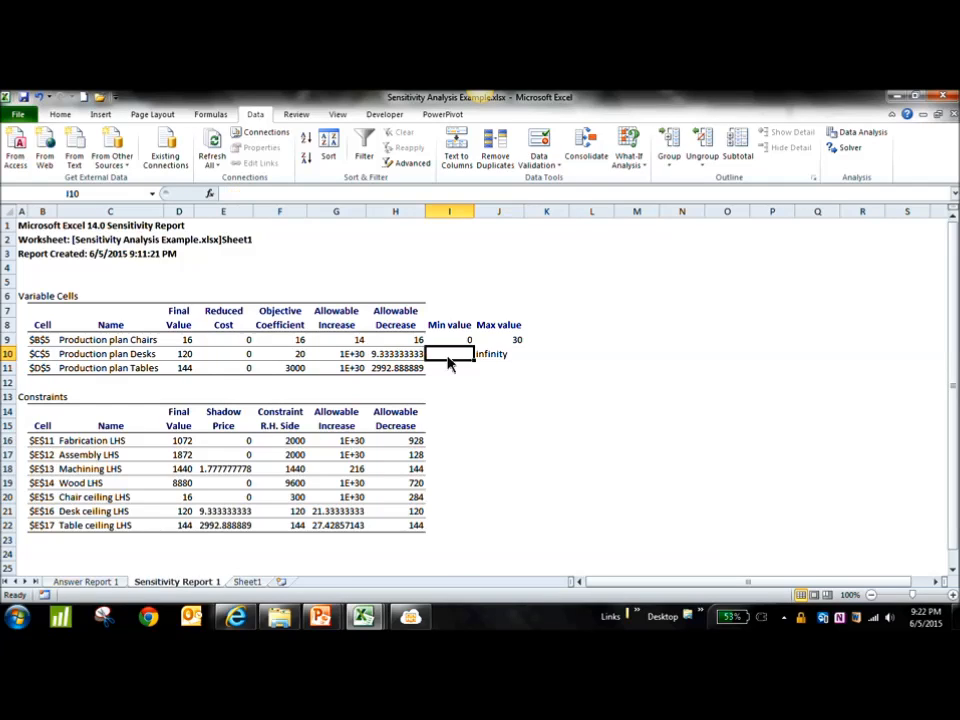
pyautogui.write('=')
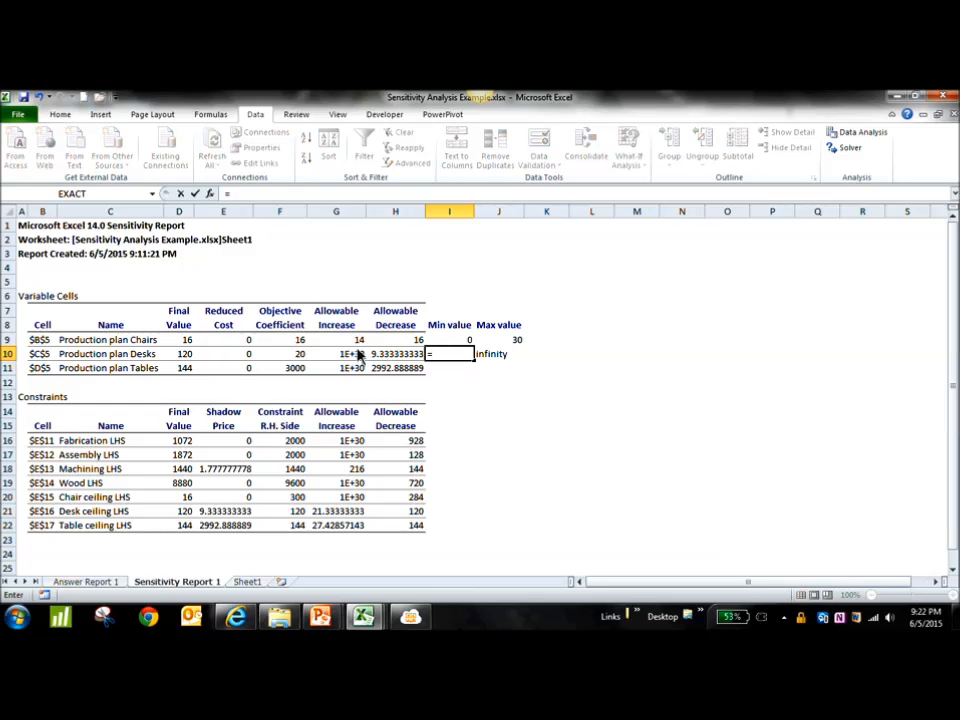
pyautogui.click(300, 356)
pyautogui.write('-')
pyautogui.click(408, 358)
pyautogui.press('Return')
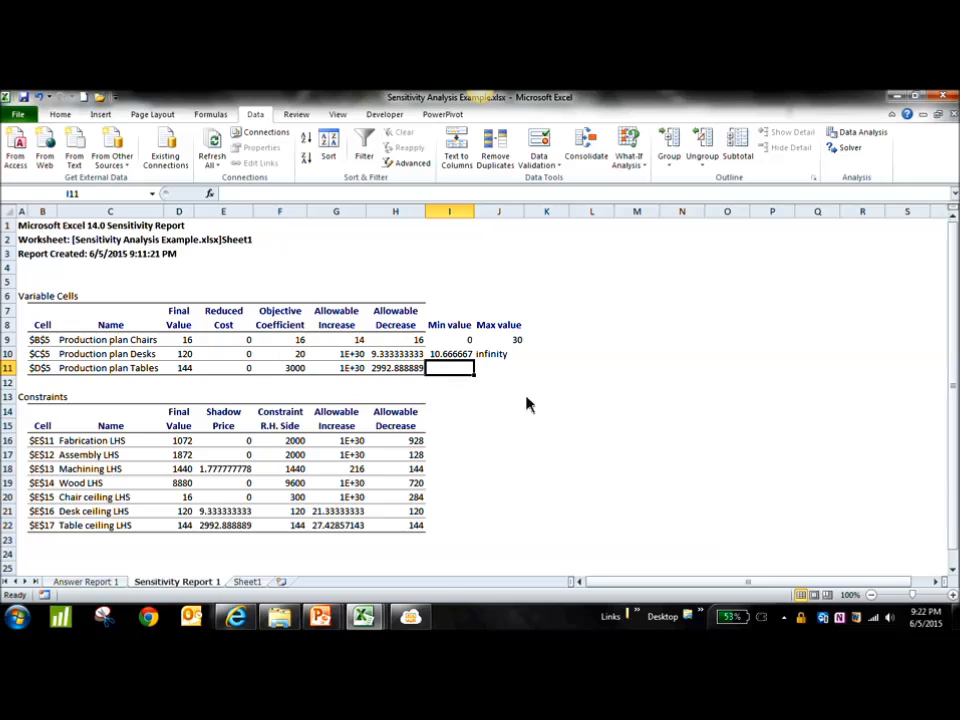
pyautogui.click(449, 355)
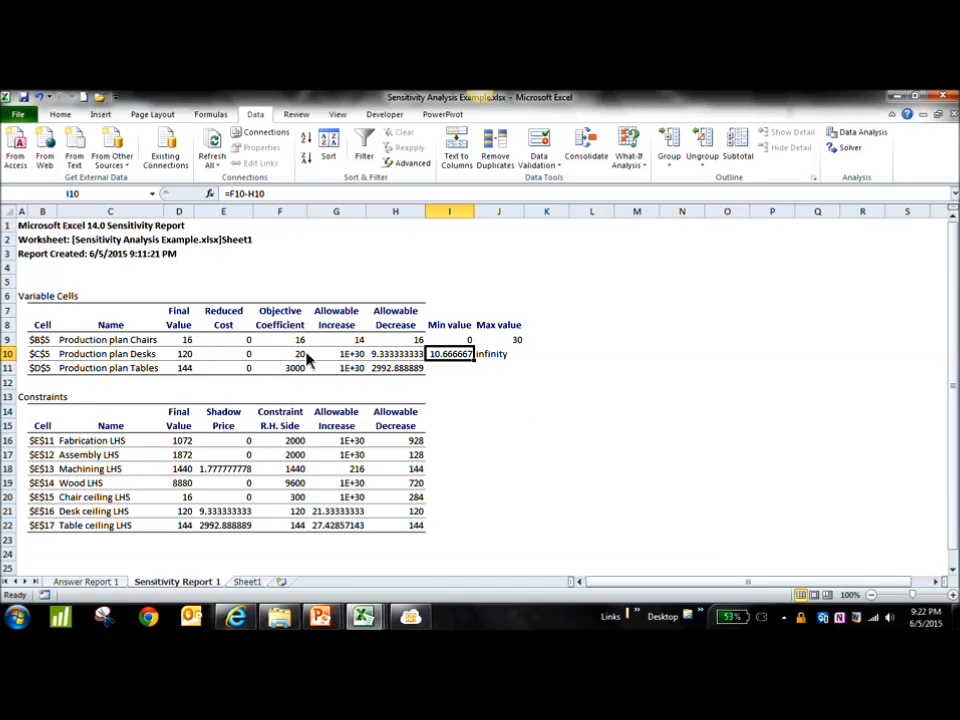
pyautogui.click(453, 375)
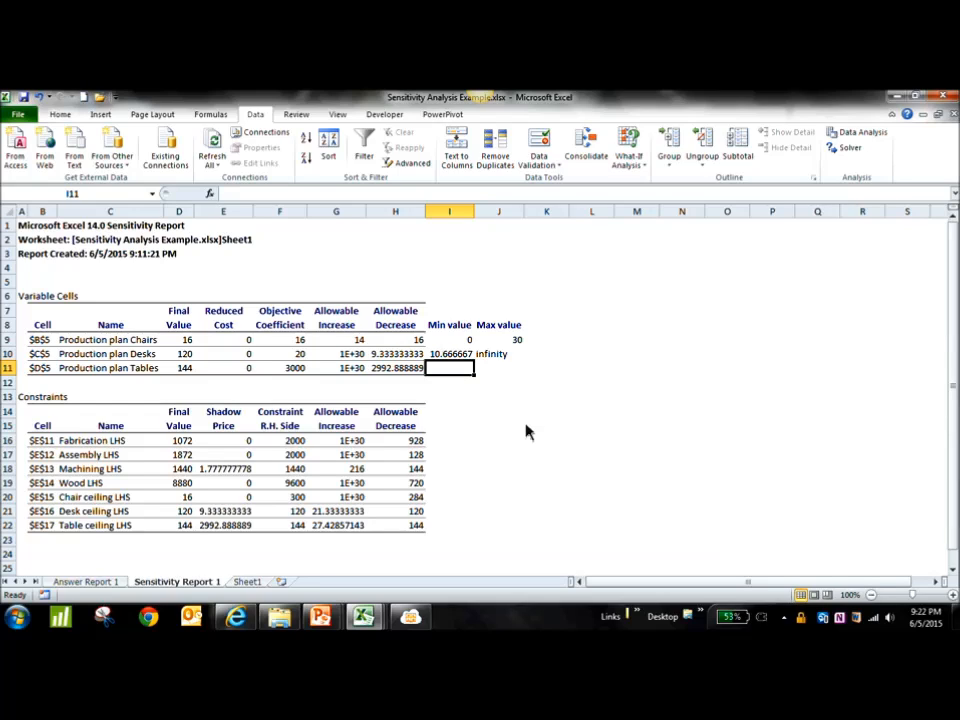
# Highlight the Variable Cells and Constraints tables, check the MeetingBurner chat in the browser, and return to the Sensitivity Analysis Example workbook in Excel.
pyautogui.moveTo(514, 381); pyautogui.dragTo(33, 308)
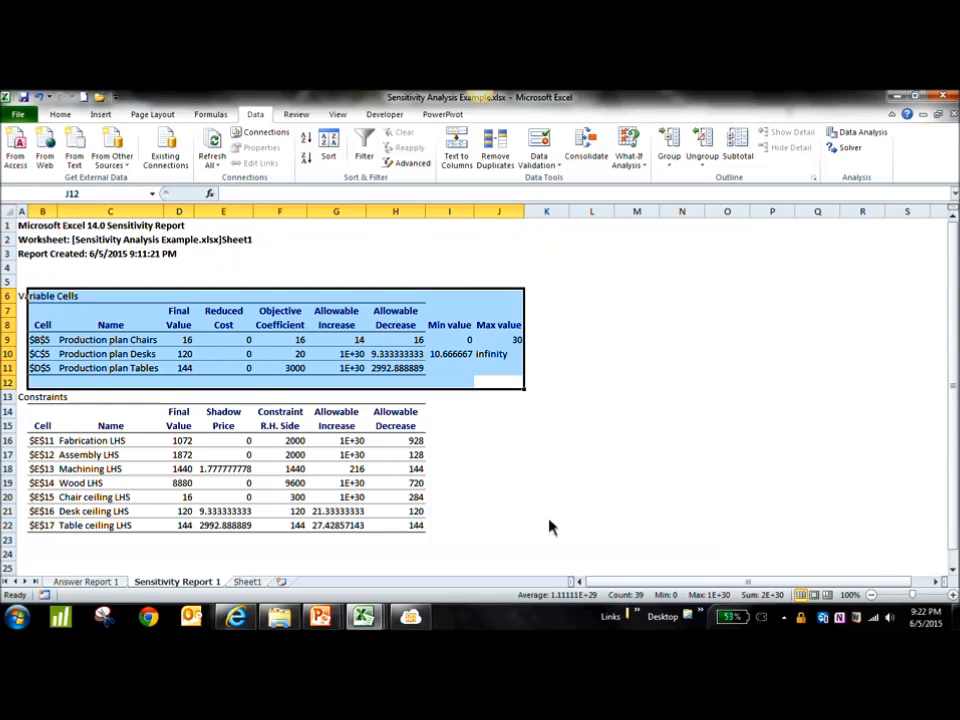
pyautogui.moveTo(545, 527); pyautogui.dragTo(35, 412)
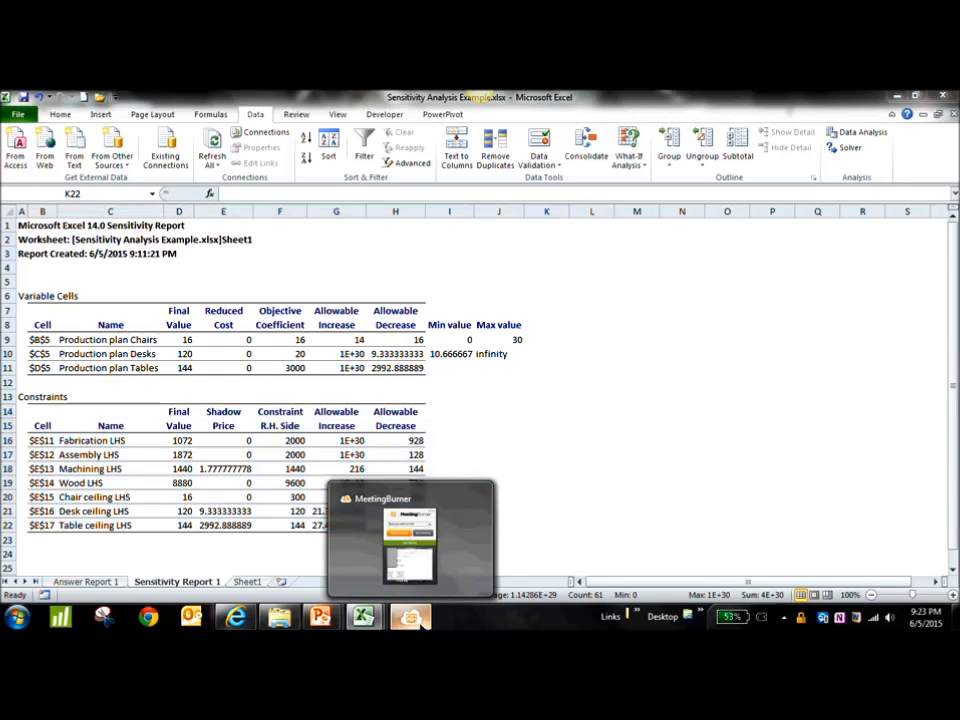
pyautogui.click(236, 617)
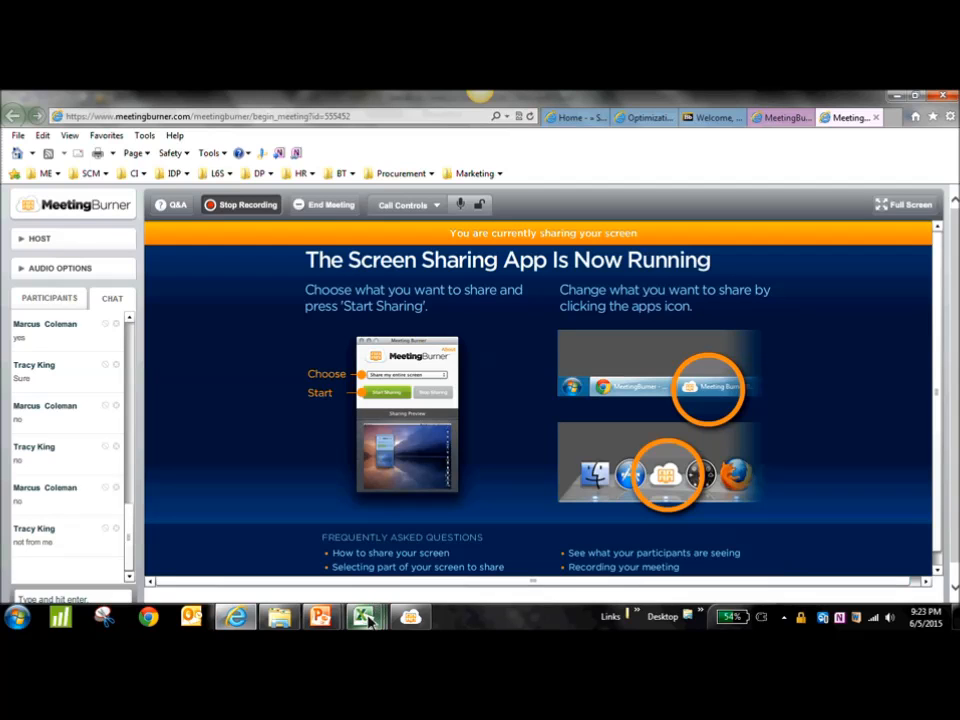
pyautogui.moveTo(365, 618)
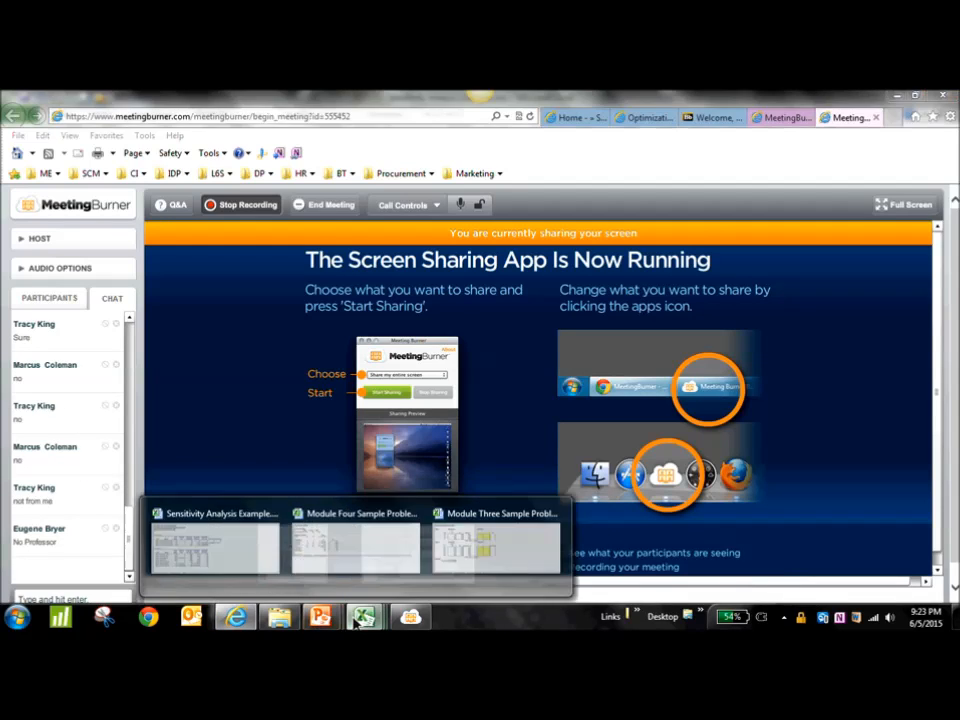
pyautogui.click(190, 550)
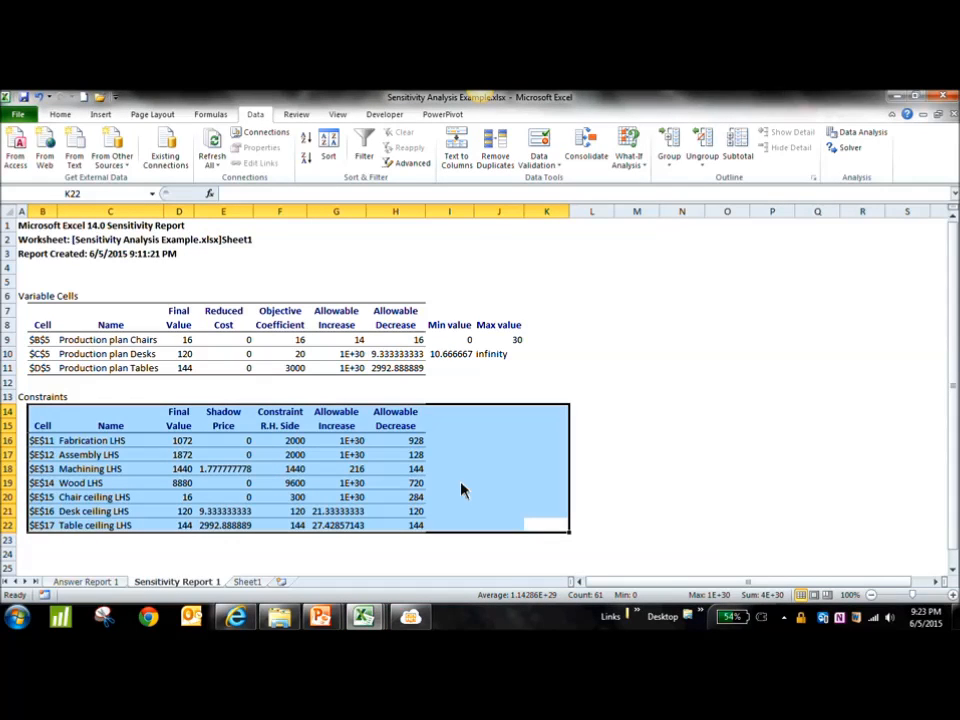
# Examine the Shadow Price column of the Constraints table in E14:E22.
pyautogui.click(232, 420)
pyautogui.moveTo(232, 420); pyautogui.dragTo(237, 533)
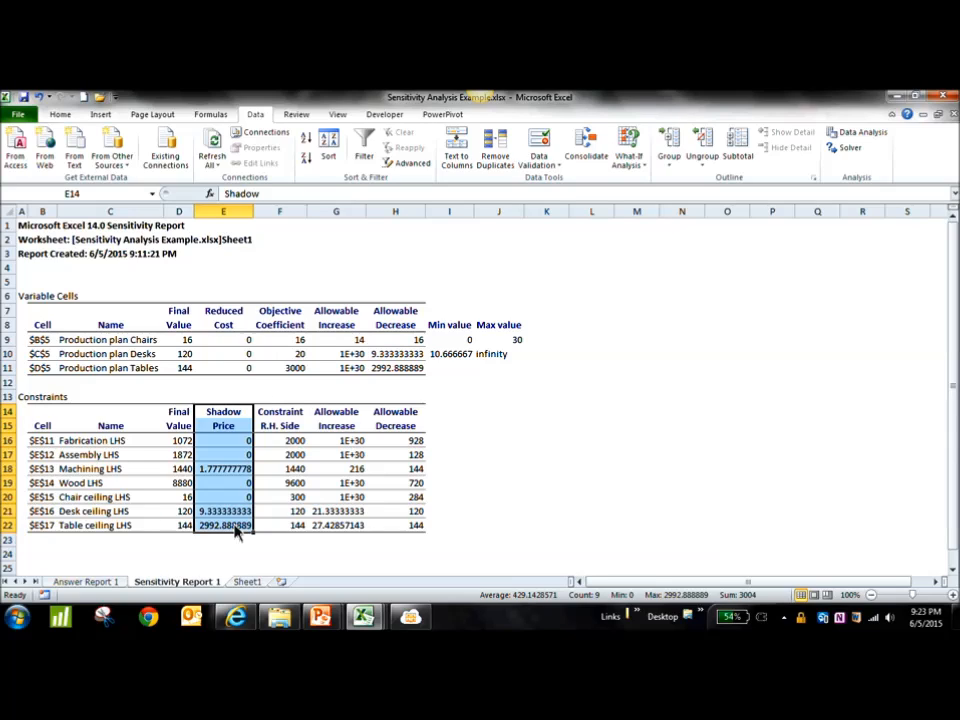
pyautogui.click(30, 399)
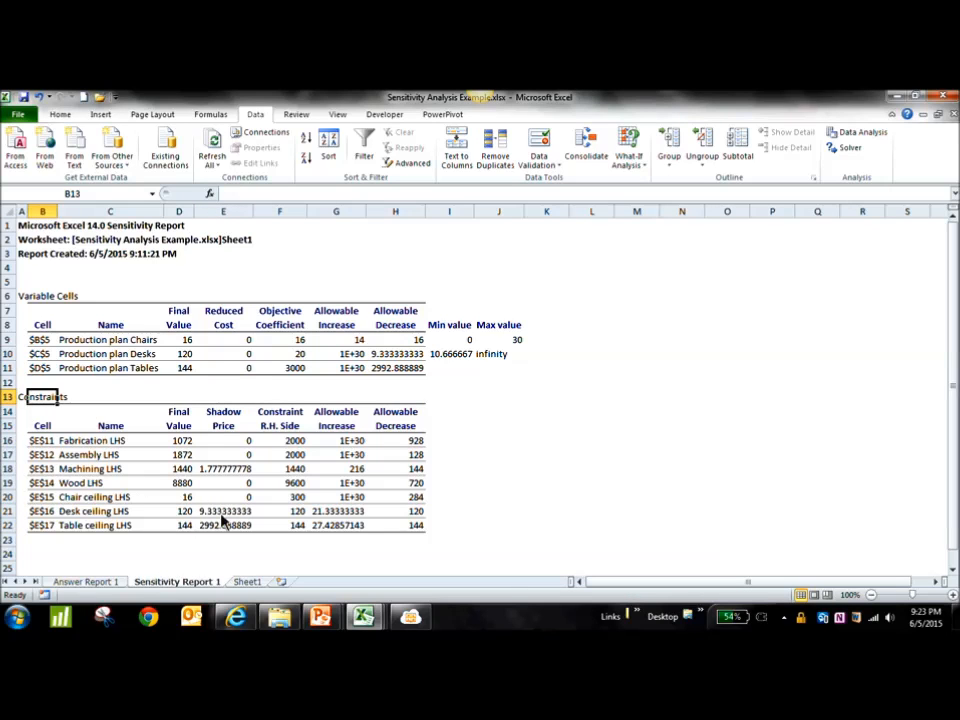
# Examine the profit coefficients, total profit formula, constraint right-hand sides and production plan on Sheet1, and return to Sensitivity Report 1.
pyautogui.click(247, 581)
pyautogui.moveTo(130, 325); pyautogui.dragTo(360, 340)
pyautogui.moveTo(293, 326); pyautogui.dragTo(225, 332)
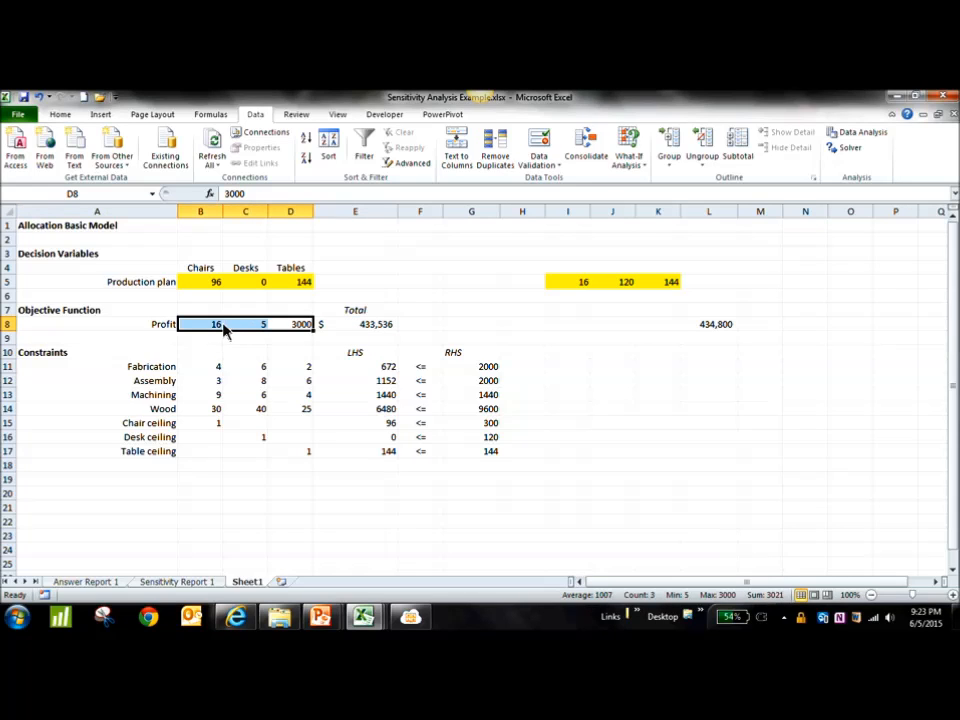
pyautogui.click(375, 332)
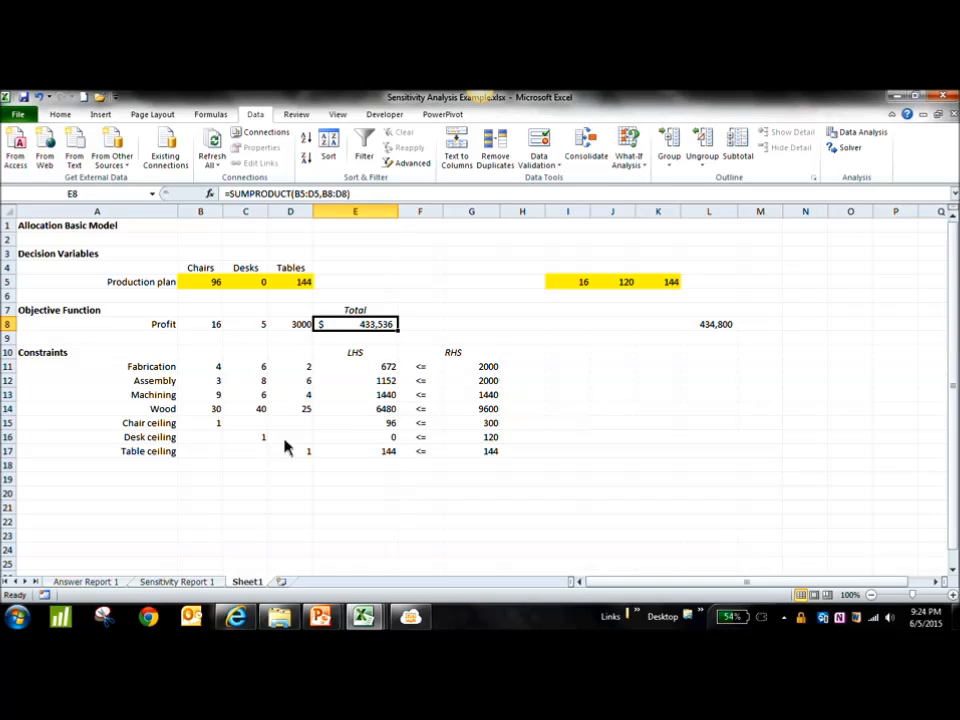
pyautogui.moveTo(480, 368); pyautogui.dragTo(490, 468)
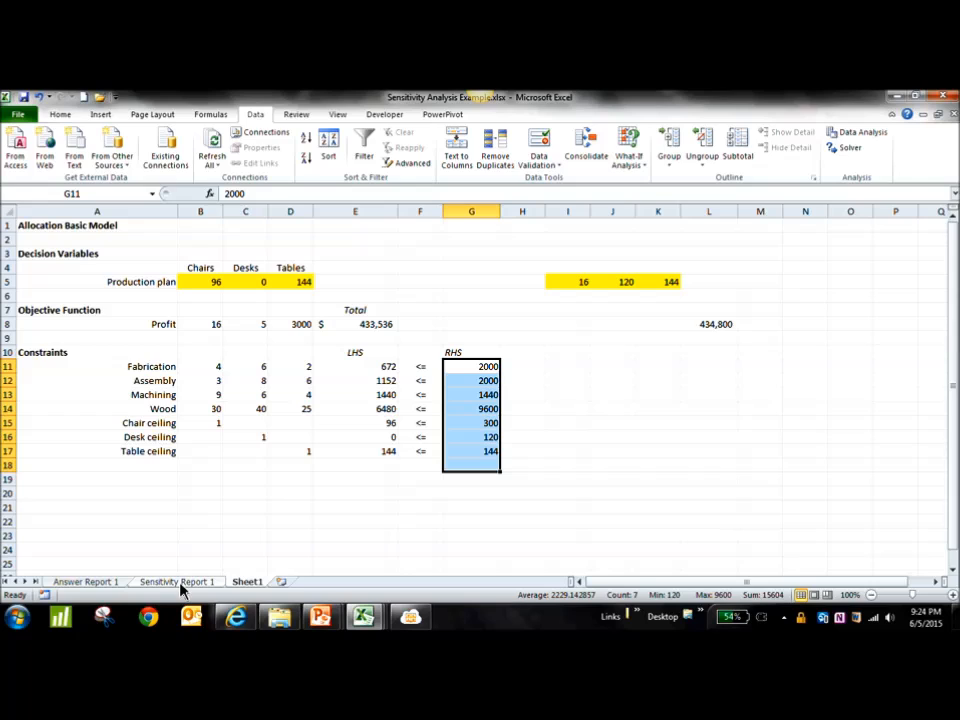
pyautogui.moveTo(488, 368); pyautogui.dragTo(495, 460)
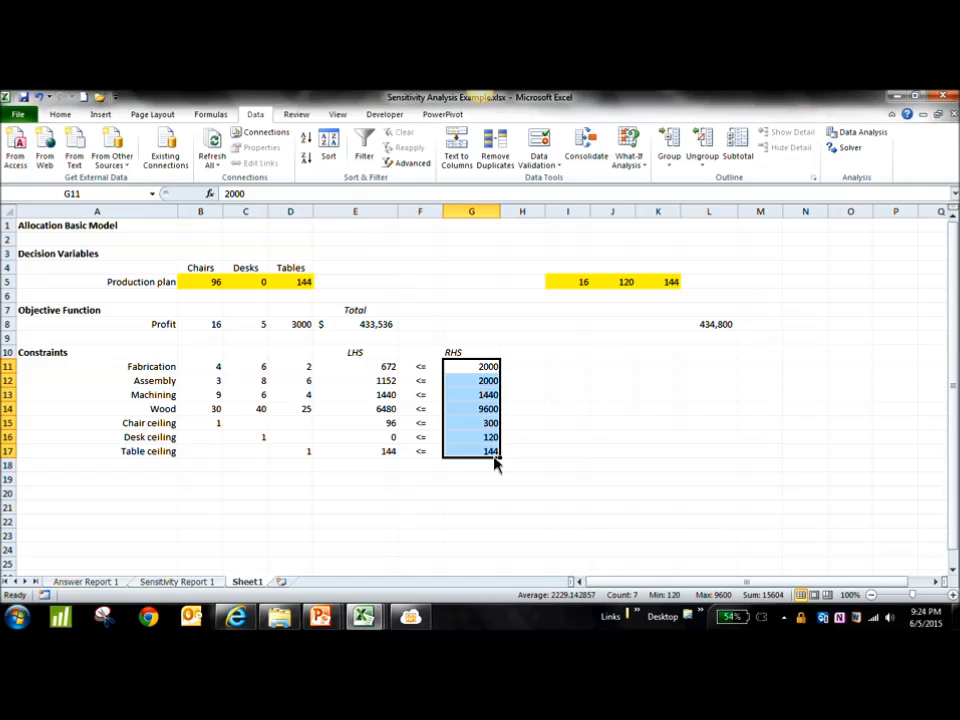
pyautogui.click(383, 329)
pyautogui.moveTo(306, 286); pyautogui.dragTo(211, 292)
pyautogui.click(187, 584)
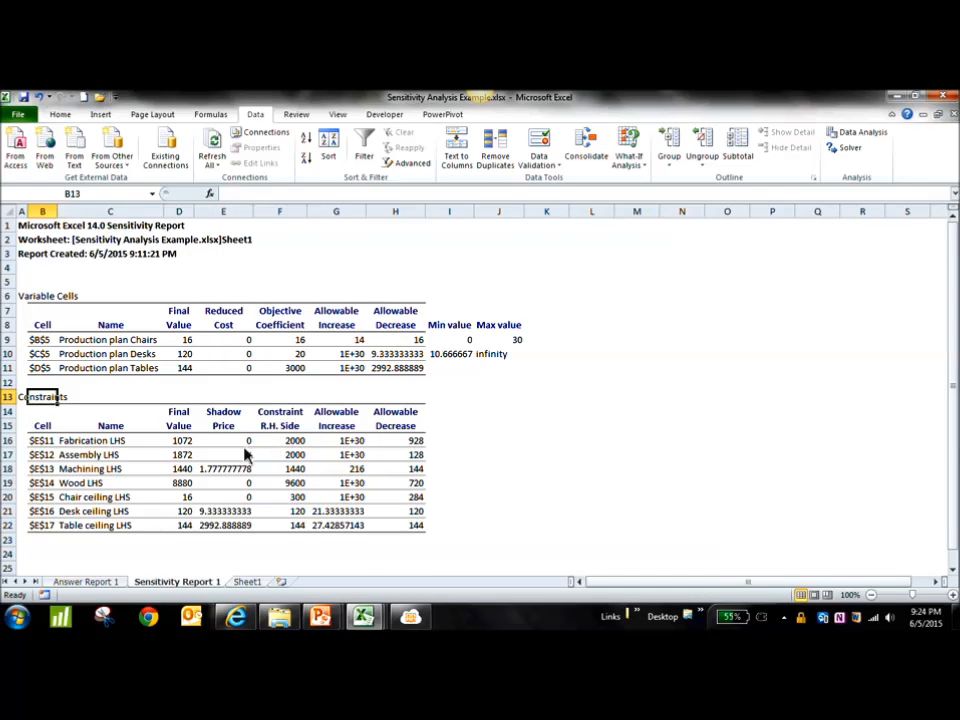
# Examine the Fabrication constraint's right-hand side and the shadow prices of Fabrication, Assembly, Wood and Chair ceiling in the Constraints table.
pyautogui.click(304, 445)
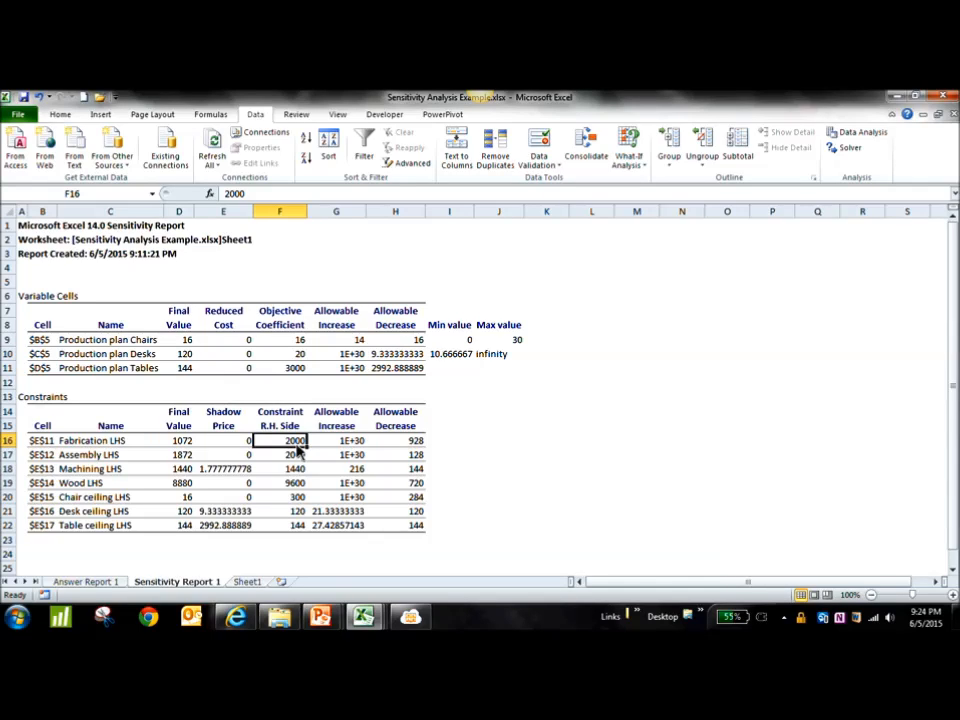
pyautogui.moveTo(240, 443); pyautogui.dragTo(246, 500)
pyautogui.moveTo(245, 442); pyautogui.dragTo(248, 500)
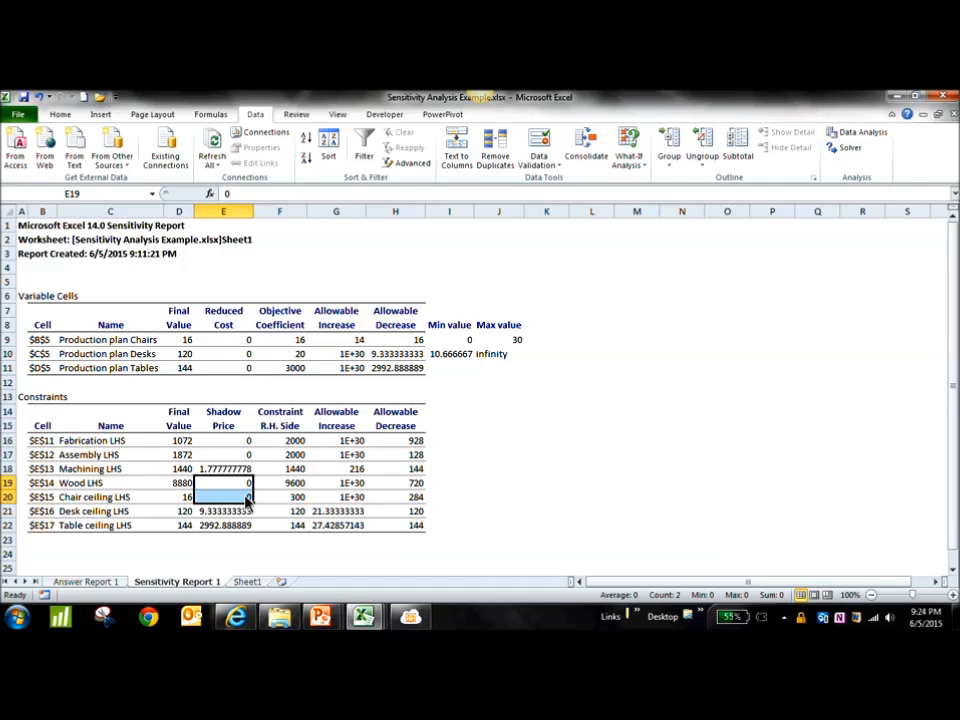
pyautogui.moveTo(245, 443); pyautogui.dragTo(249, 459)
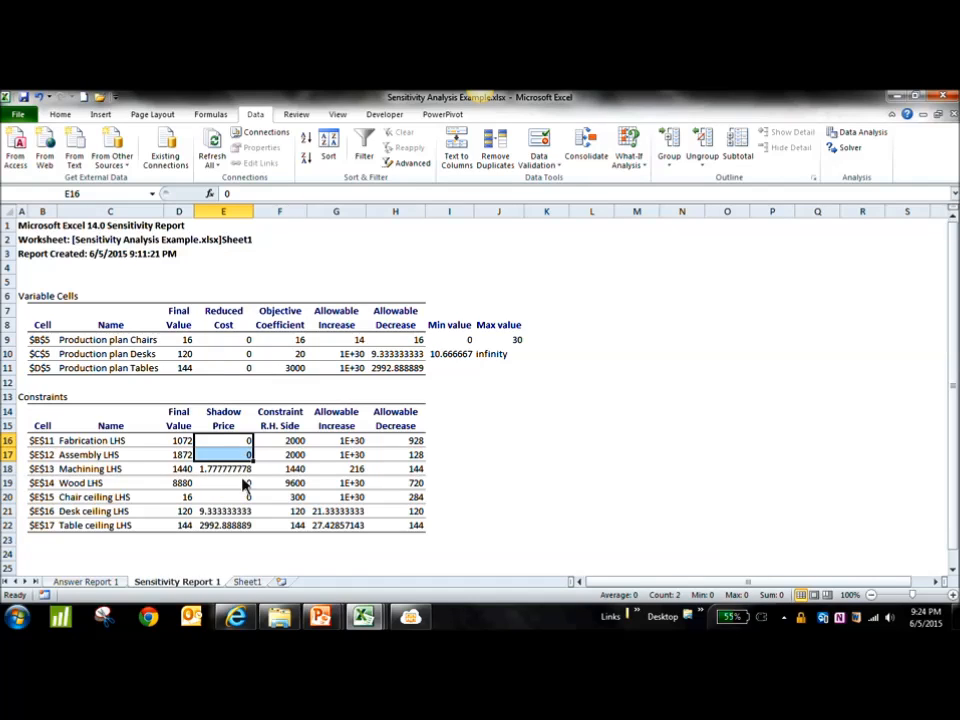
pyautogui.click(245, 485)
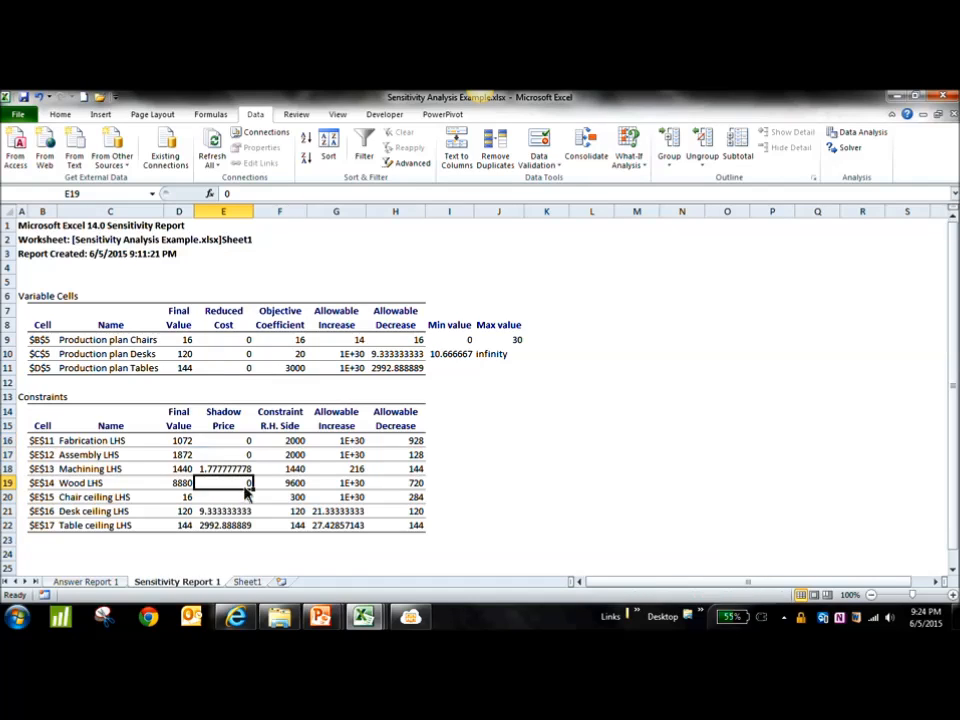
# Compare the constraints' Status column on Answer Report 1 with the matching shadow prices on Sensitivity Report 1.
pyautogui.click(88, 581)
pyautogui.moveTo(325, 470); pyautogui.dragTo(325, 528)
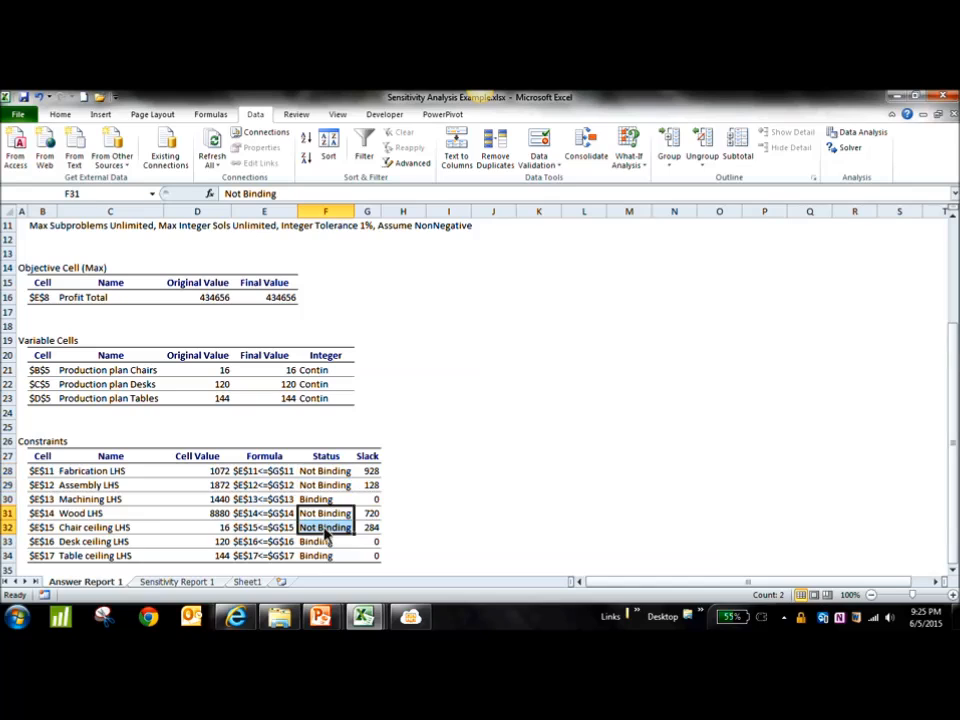
pyautogui.click(177, 581)
pyautogui.click(242, 446)
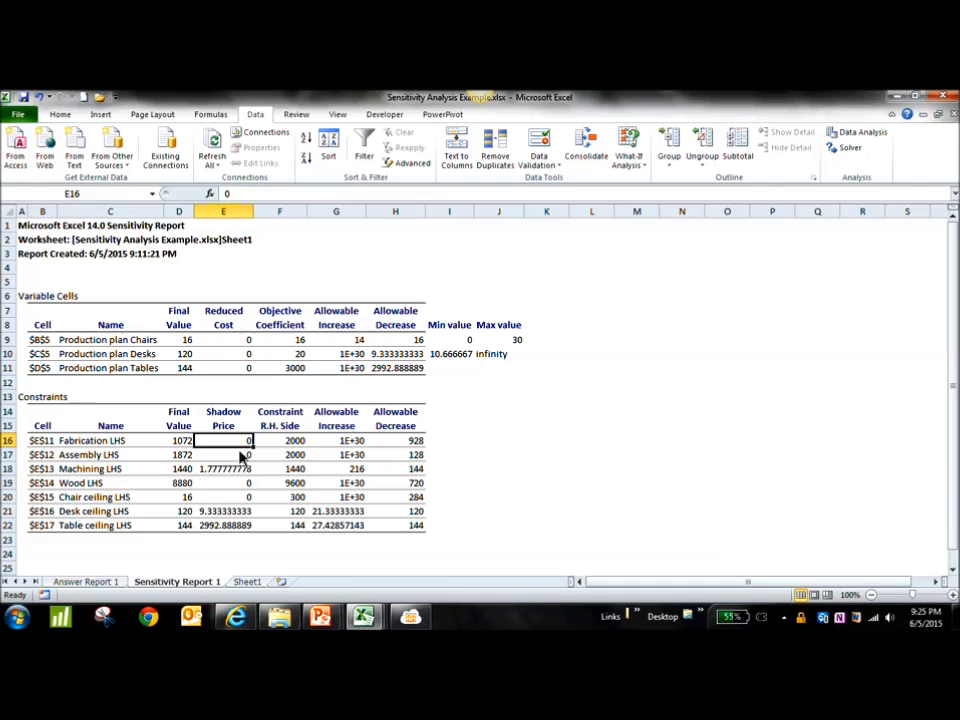
pyautogui.click(242, 483)
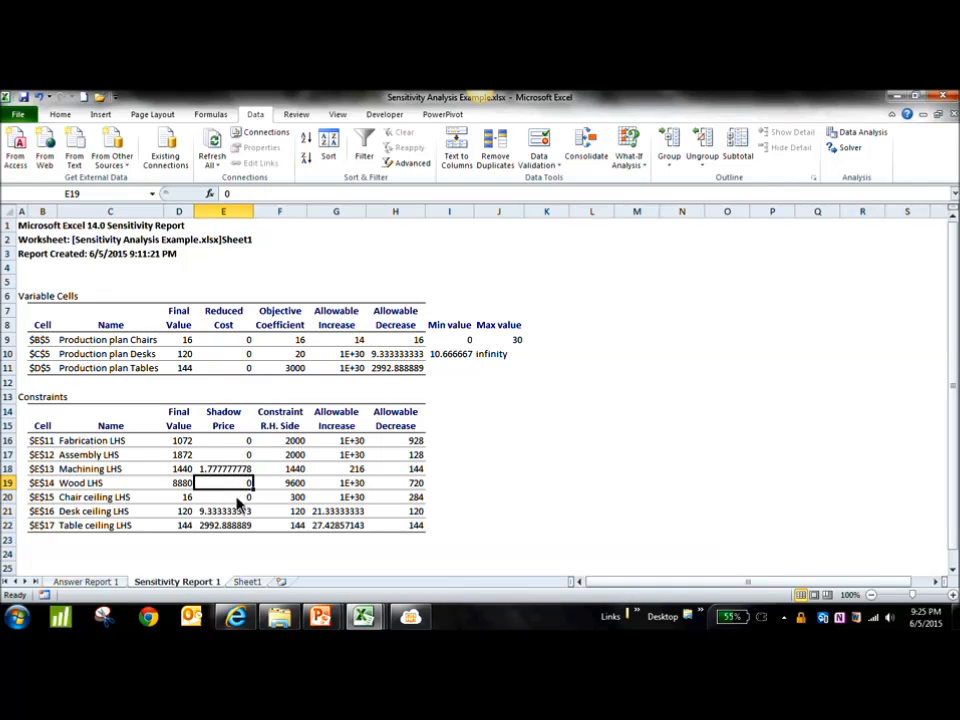
pyautogui.moveTo(238, 500); pyautogui.dragTo(240, 497)
pyautogui.moveTo(240, 440); pyautogui.dragTo(242, 497)
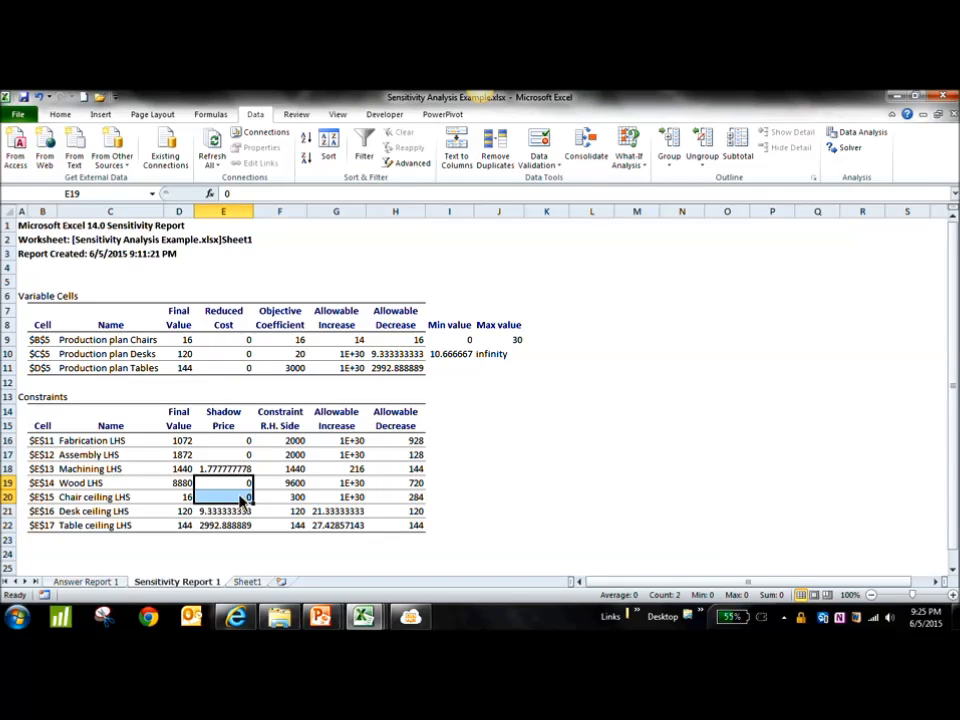
pyautogui.click(105, 581)
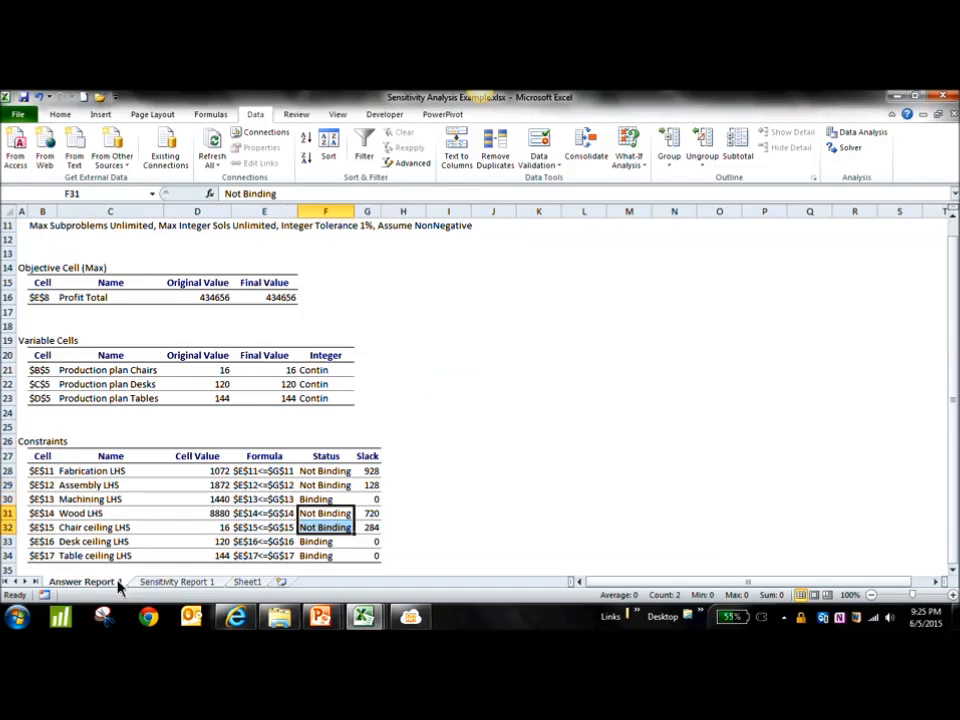
pyautogui.click(326, 485)
pyautogui.click(326, 514)
pyautogui.click(332, 528)
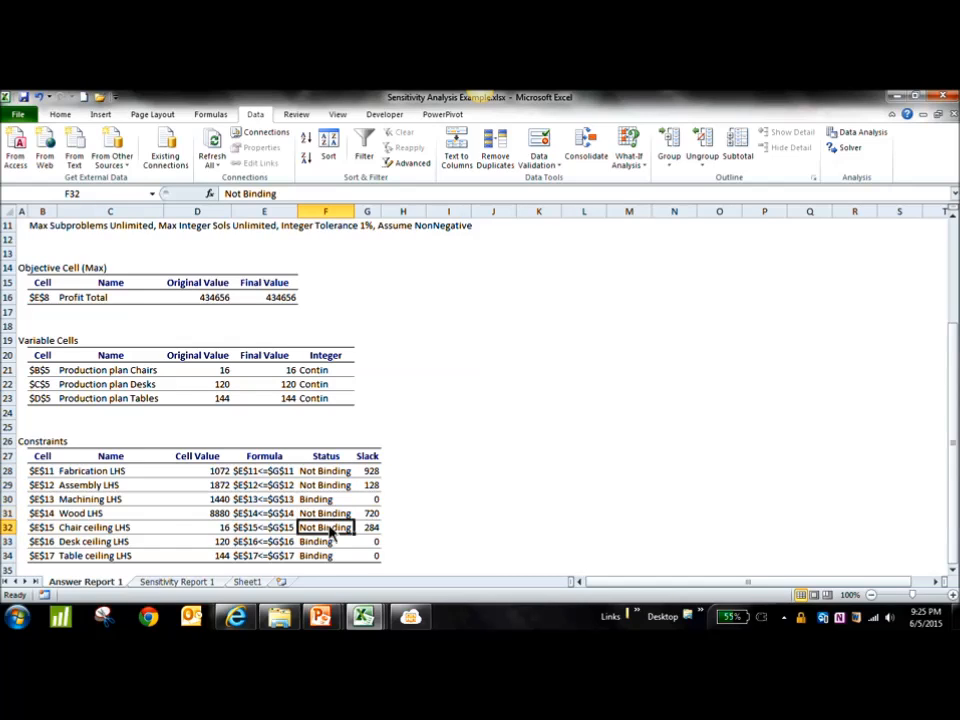
pyautogui.click(174, 582)
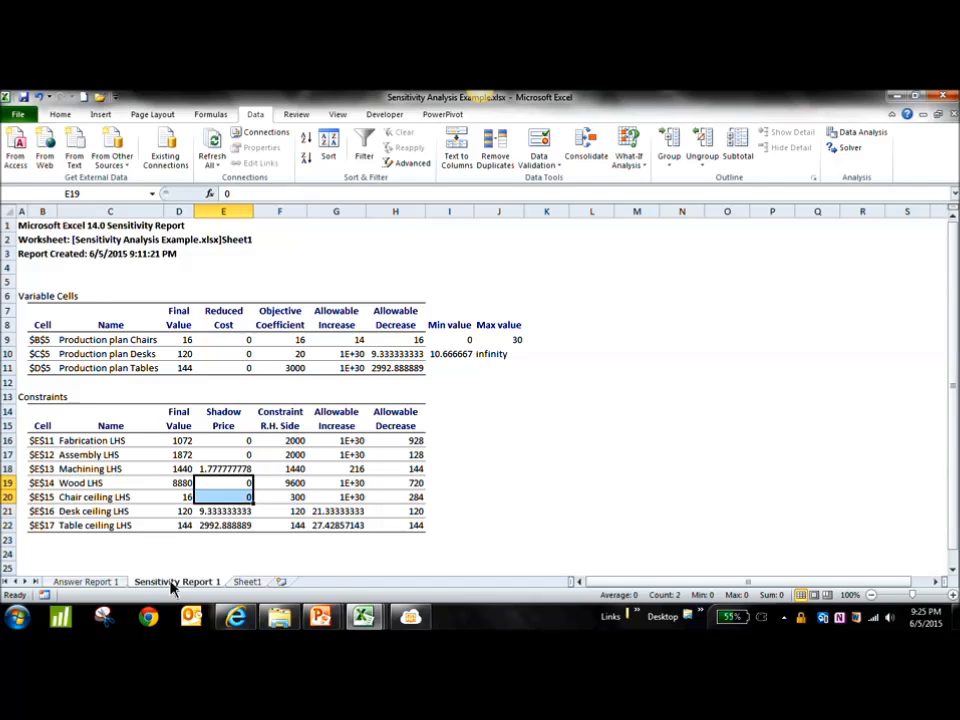
# Examine the shadow prices of Machining, Desk ceiling and Table ceiling, and the Machining constraint's right-hand side in F18.
pyautogui.click(223, 473)
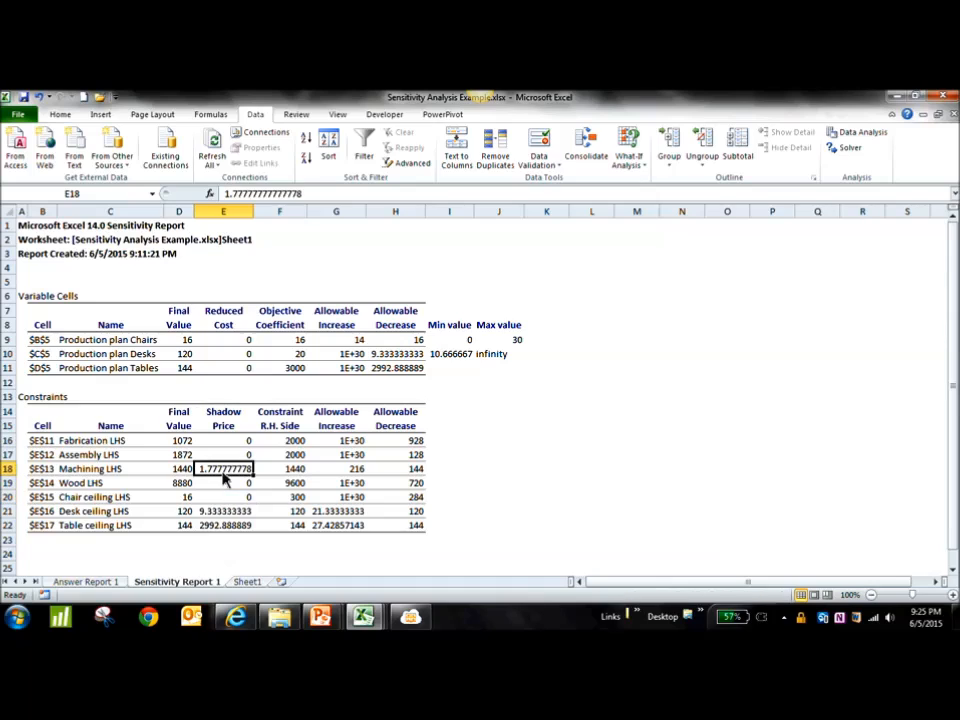
pyautogui.click(228, 513)
pyautogui.click(245, 539)
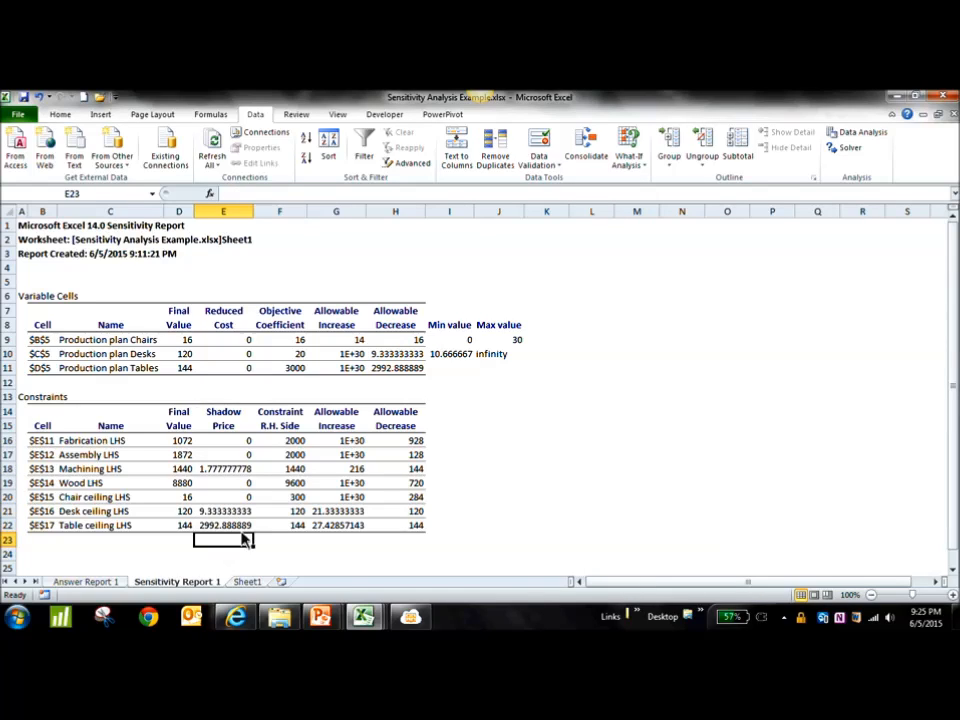
pyautogui.click(240, 524)
pyautogui.click(238, 511)
pyautogui.click(234, 470)
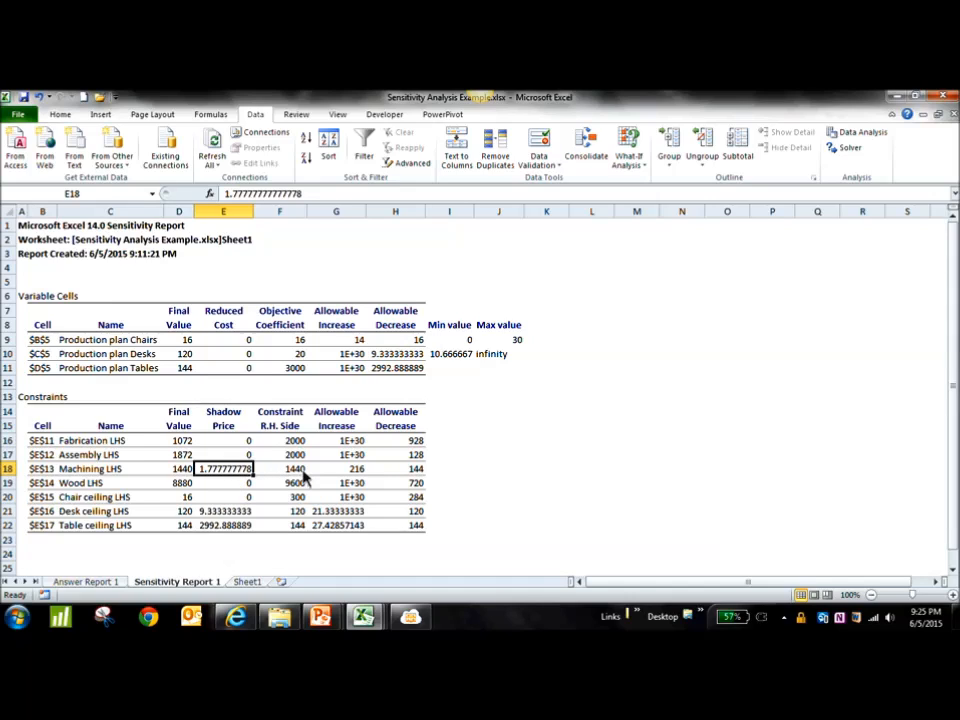
pyautogui.click(286, 413)
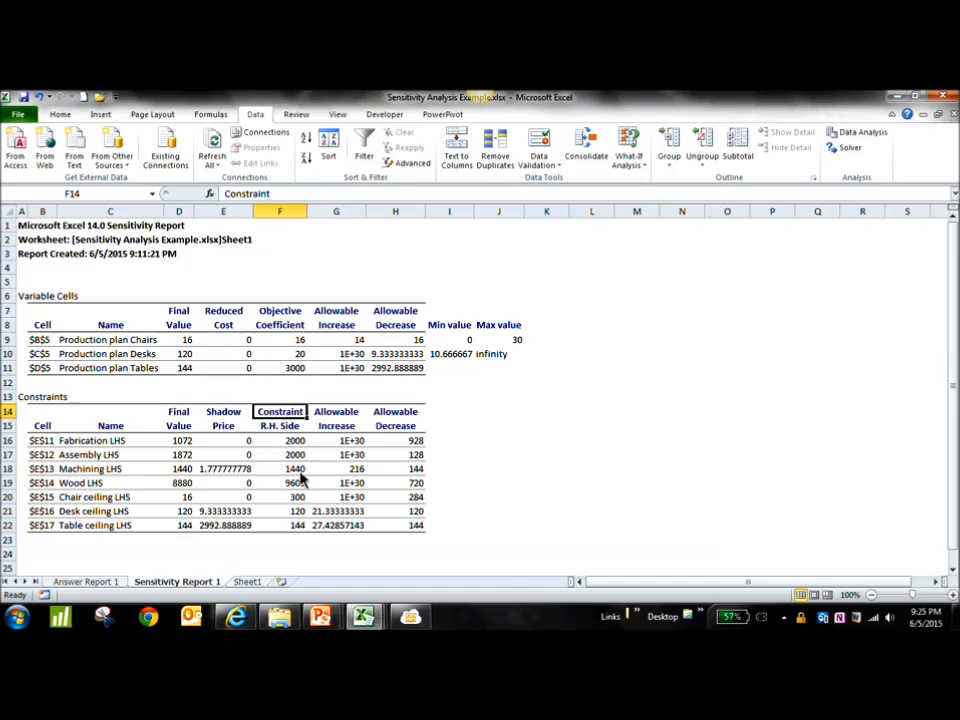
pyautogui.click(300, 474)
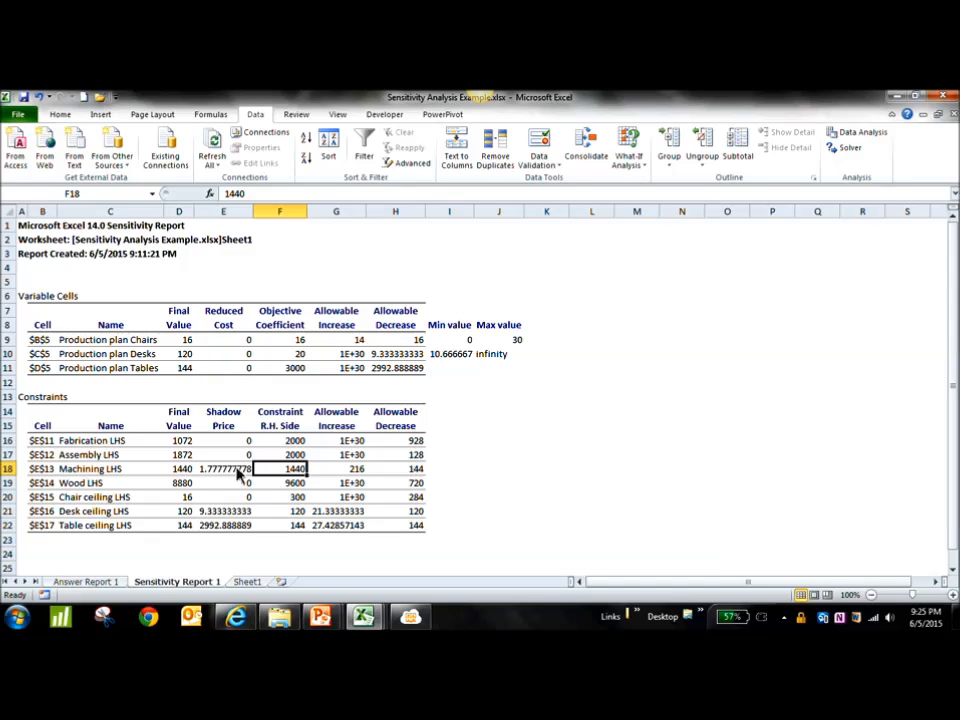
pyautogui.click(238, 472)
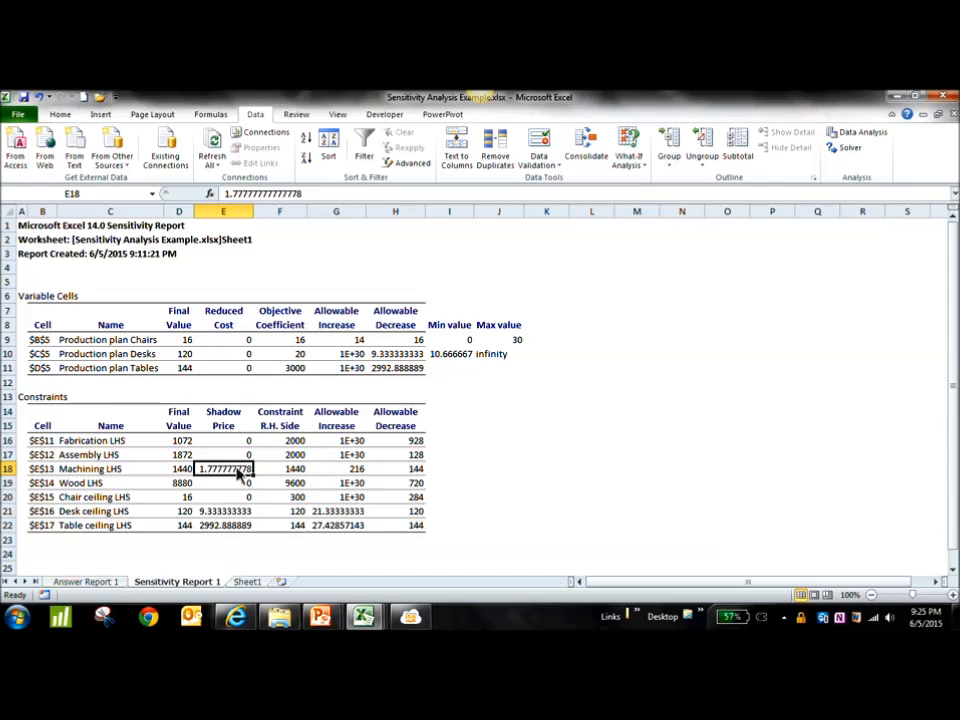
# Add the column headings "Min value" in I15 and "Max" in J15 beside the Constraints table.
pyautogui.click(449, 415)
pyautogui.click(449, 432)
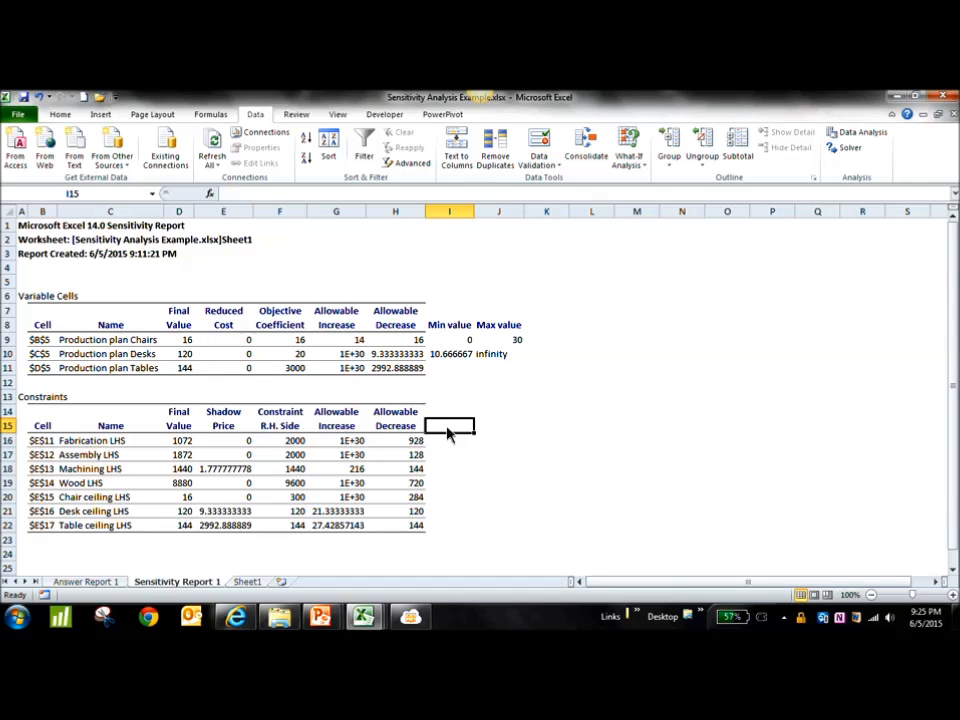
pyautogui.write('Min value')
pyautogui.press('Tab')
pyautogui.write('Max')
pyautogui.press('Return')
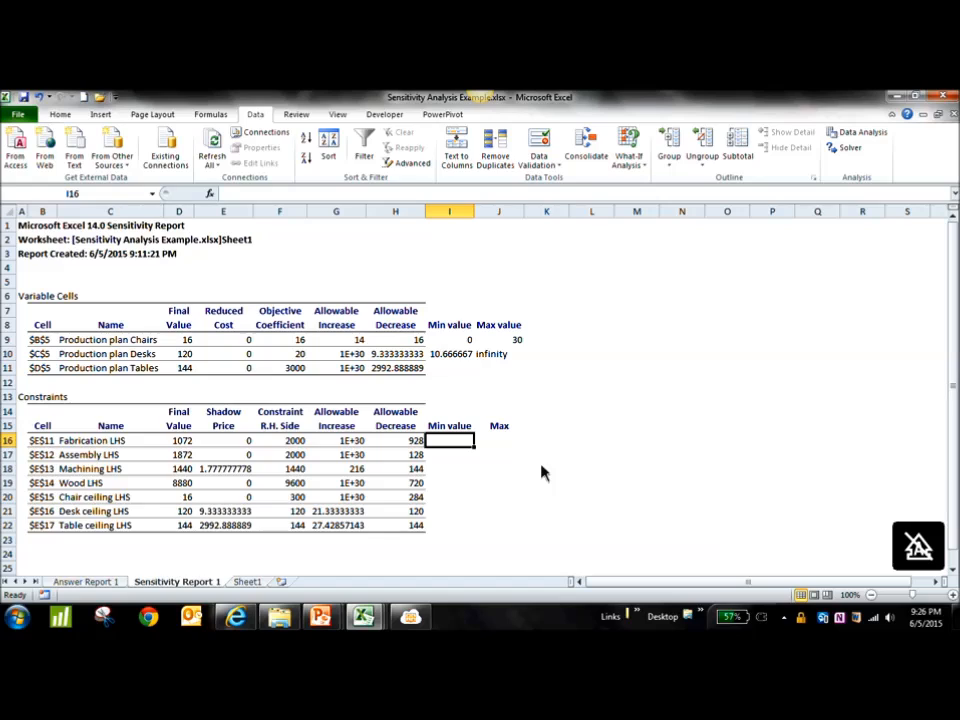
# Calculate the Machining minimum value in I18 with the formula =F18-H18 and check the result.
pyautogui.write('=')
pyautogui.press('Escape')
pyautogui.press('Down')
pyautogui.press('Down')
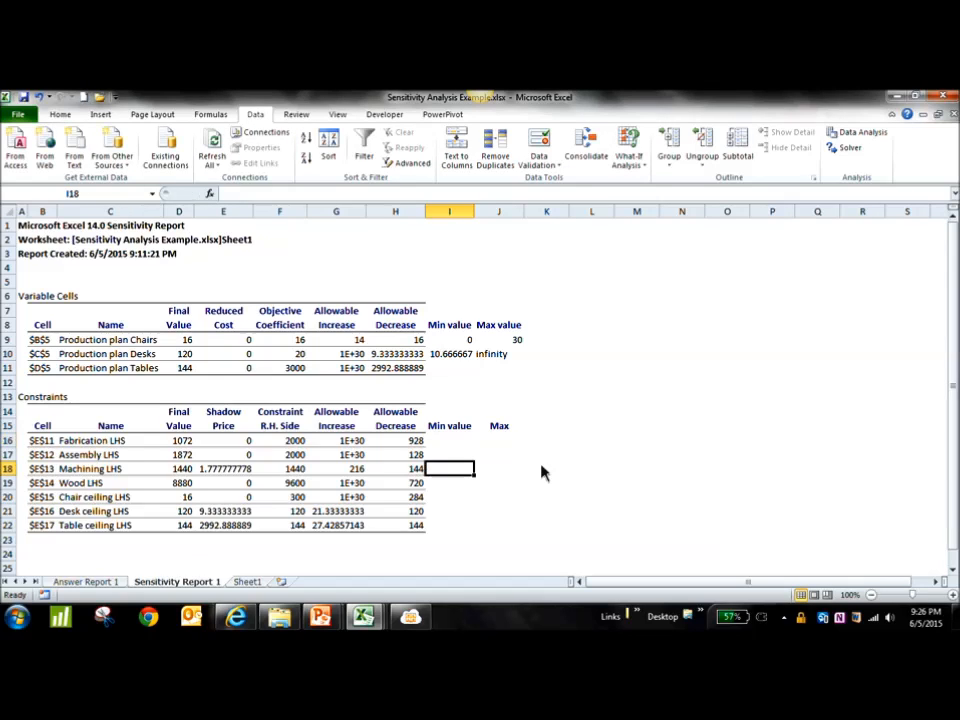
pyautogui.write('=')
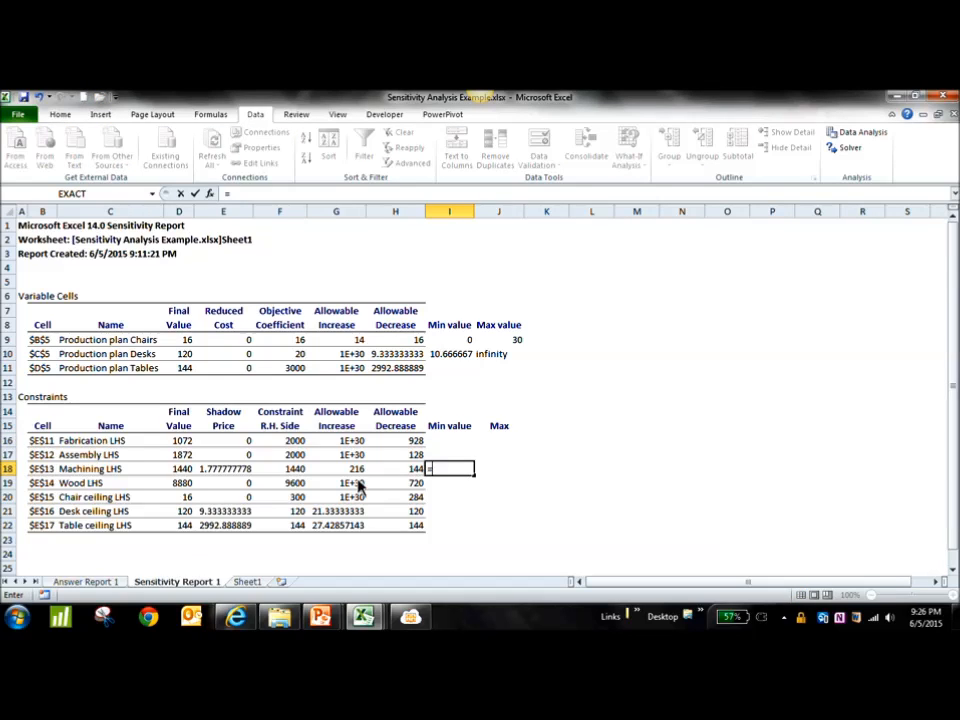
pyautogui.click(293, 473)
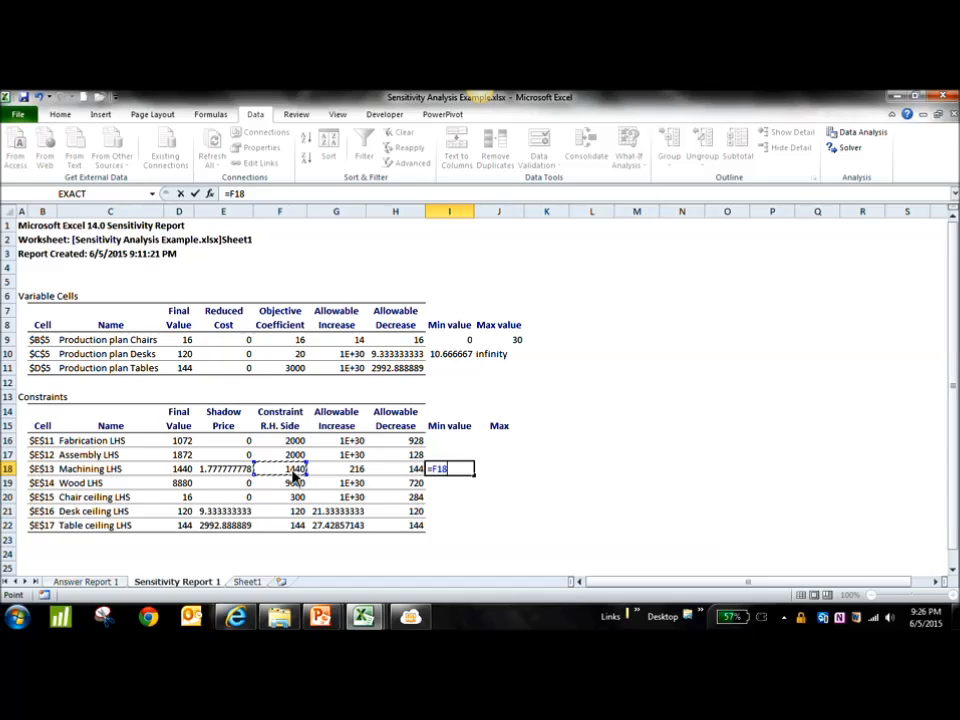
pyautogui.write('-')
pyautogui.click(413, 472)
pyautogui.press('Return')
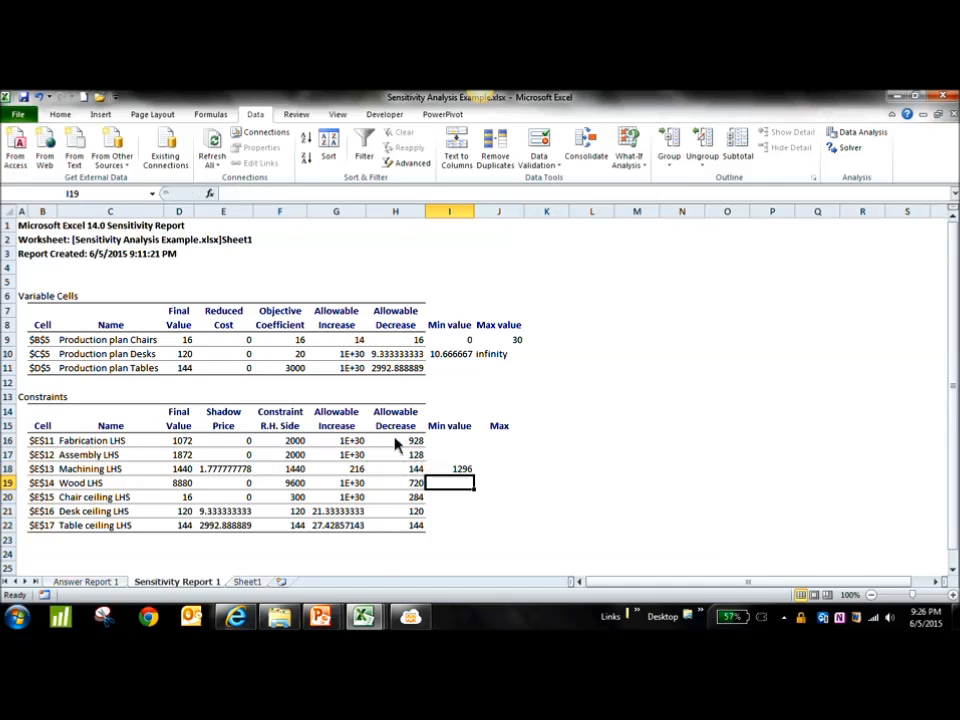
pyautogui.click(463, 473)
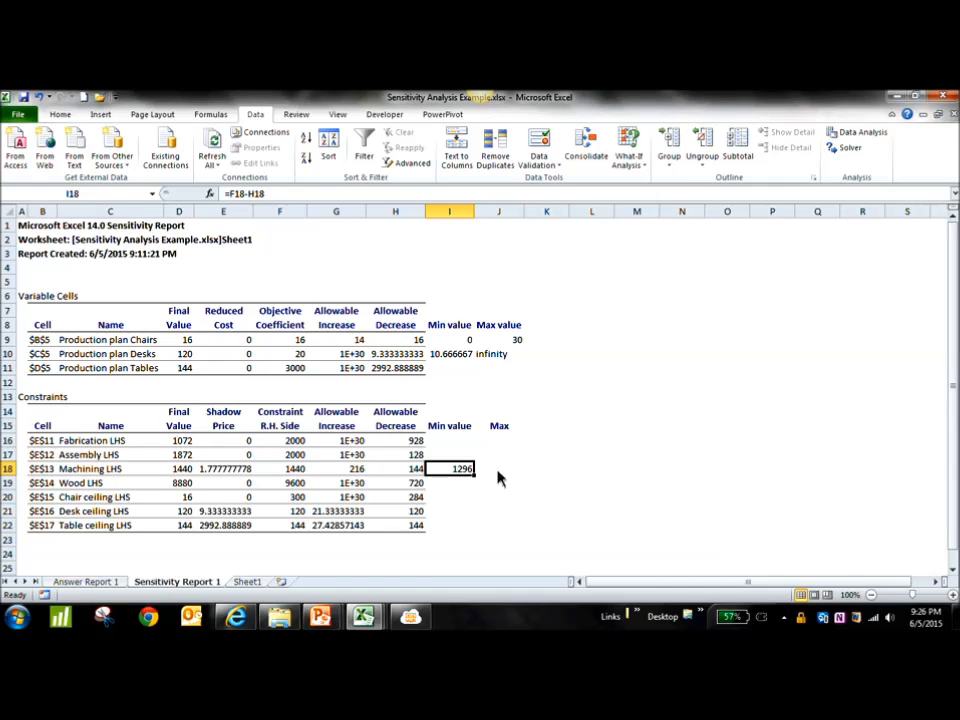
# Calculate the Machining maximum value in J18 with the formula =F18+G18.
pyautogui.click(499, 470)
pyautogui.write('=')
pyautogui.click(296, 470)
pyautogui.write('+')
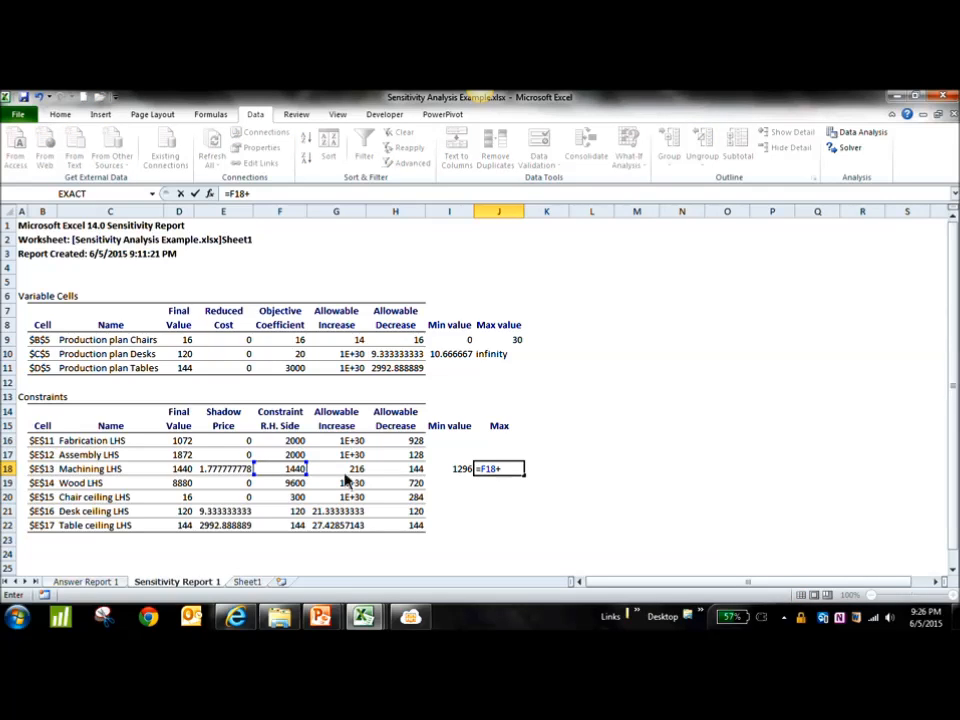
pyautogui.click(359, 473)
pyautogui.press('Return')
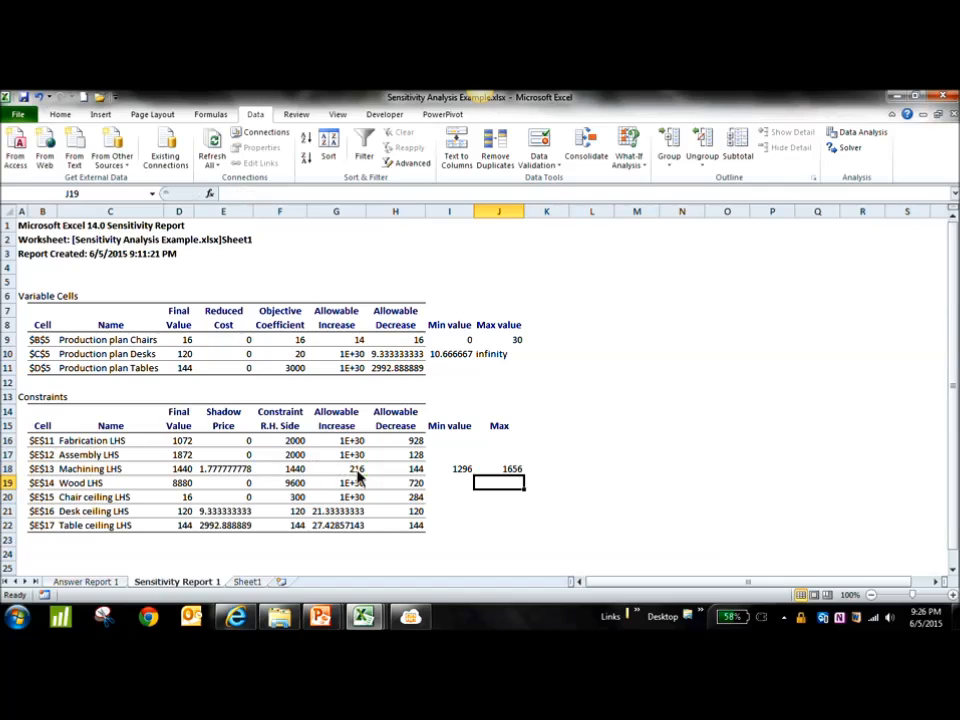
# Review the Machining constraint's minimum, maximum and right-hand side on Sensitivity Report 1, and find its right-hand side in G13 on Sheet1.
pyautogui.moveTo(453, 430); pyautogui.dragTo(499, 430)
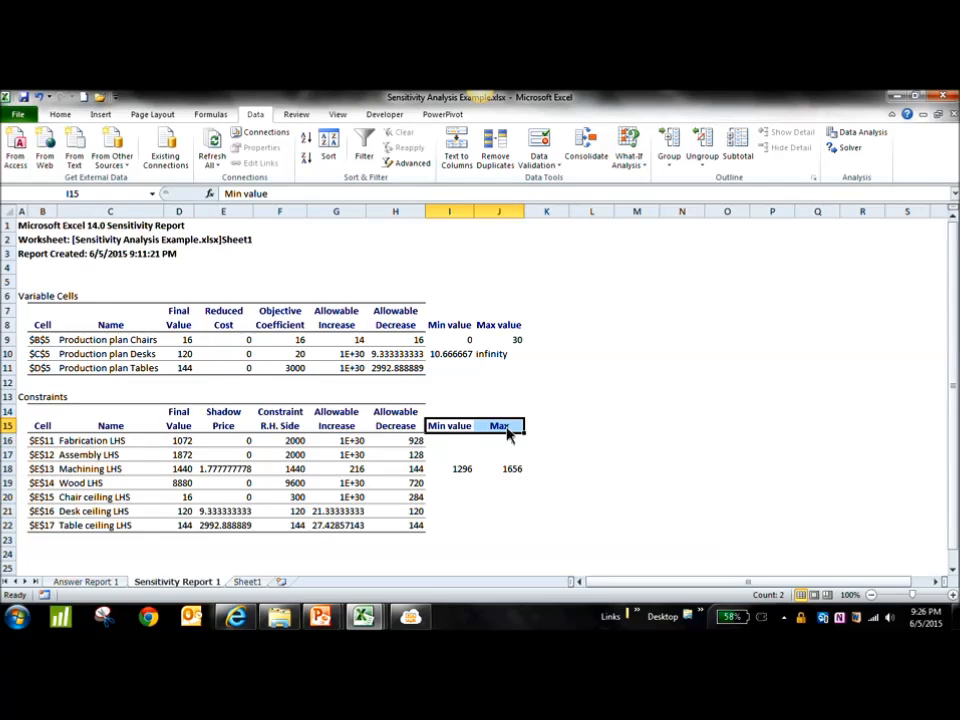
pyautogui.click(463, 473)
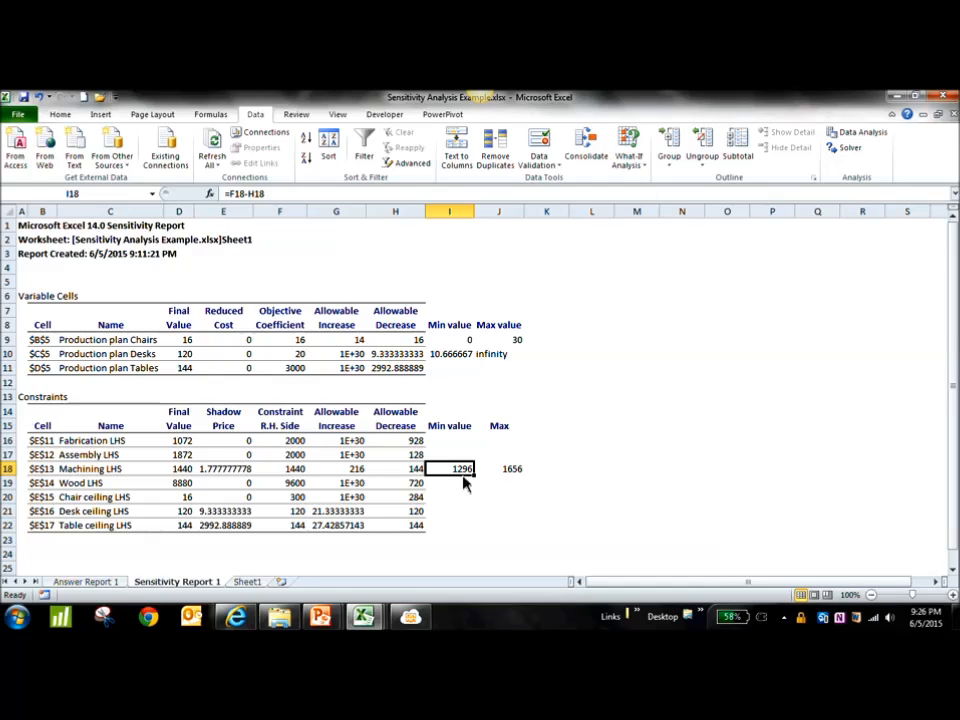
pyautogui.click(512, 471)
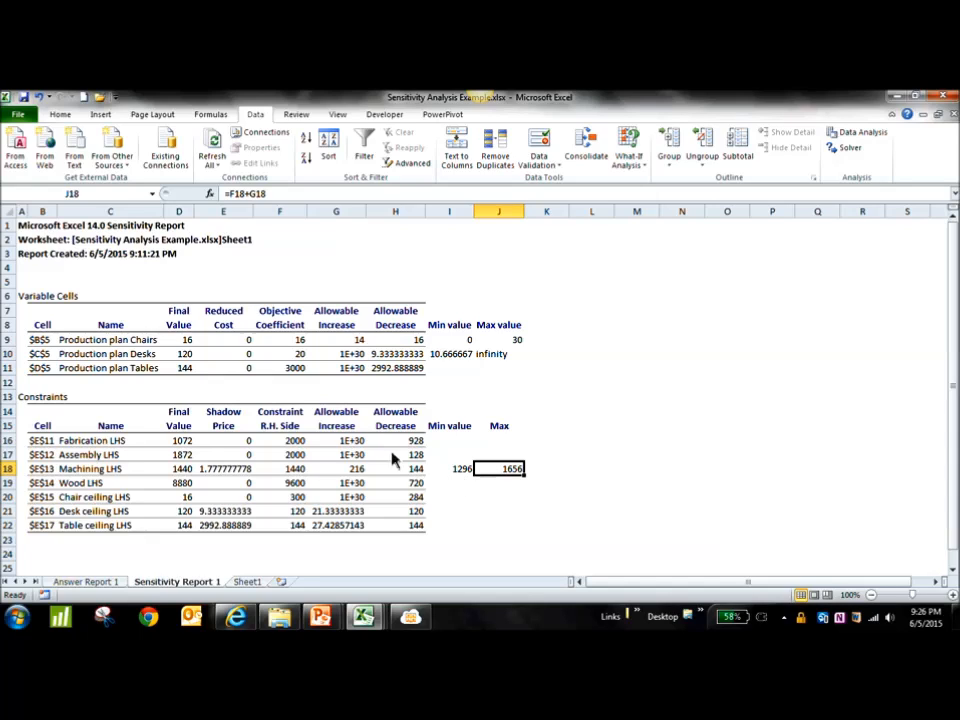
pyautogui.click(298, 470)
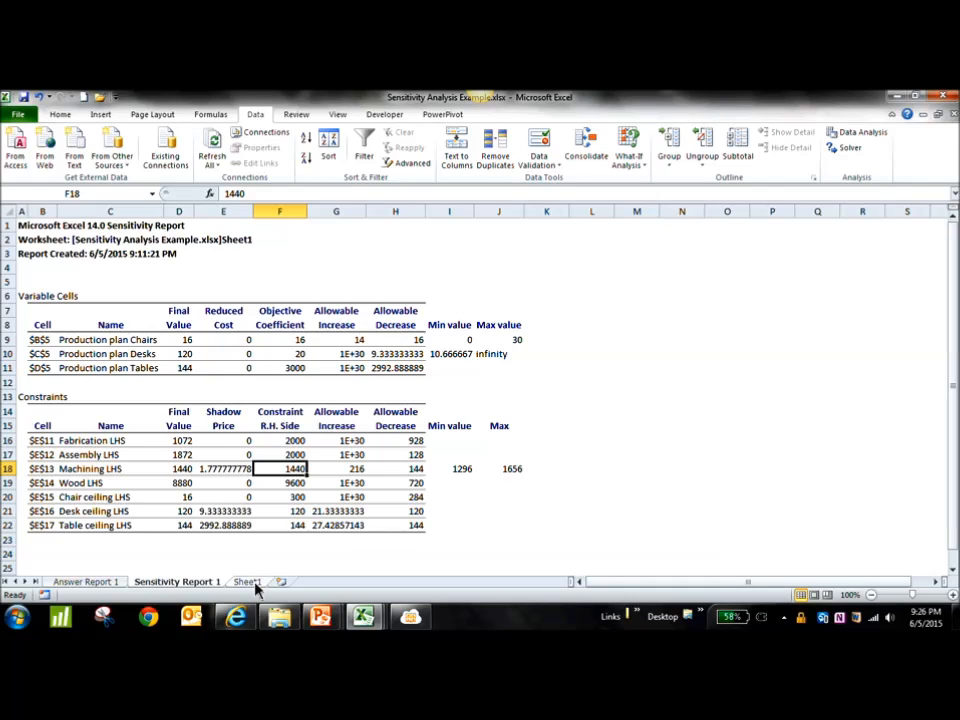
pyautogui.click(255, 585)
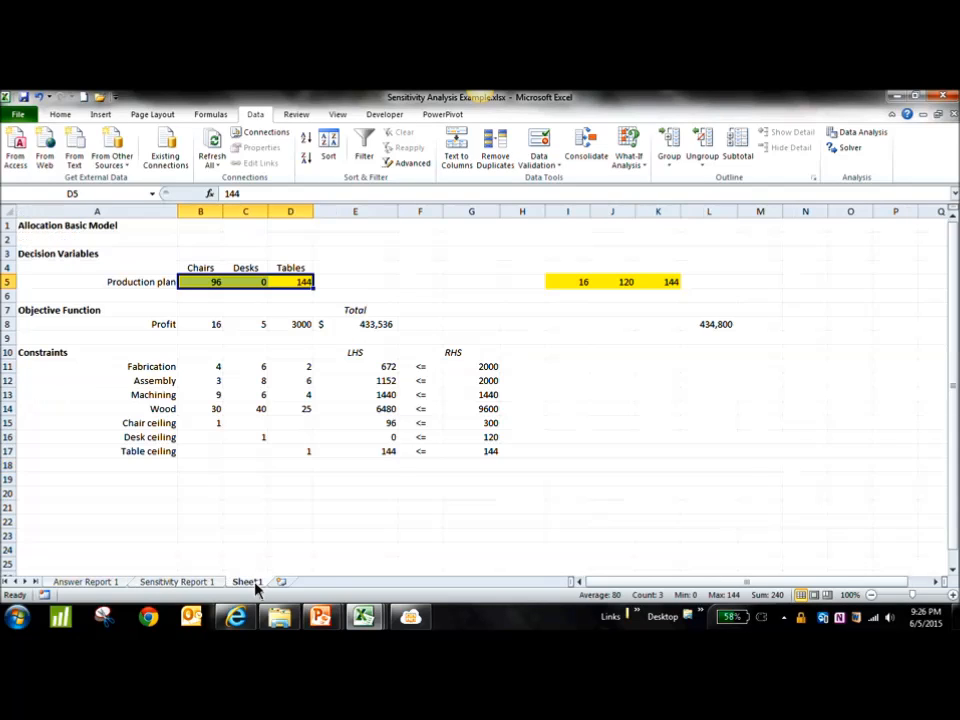
pyautogui.click(489, 397)
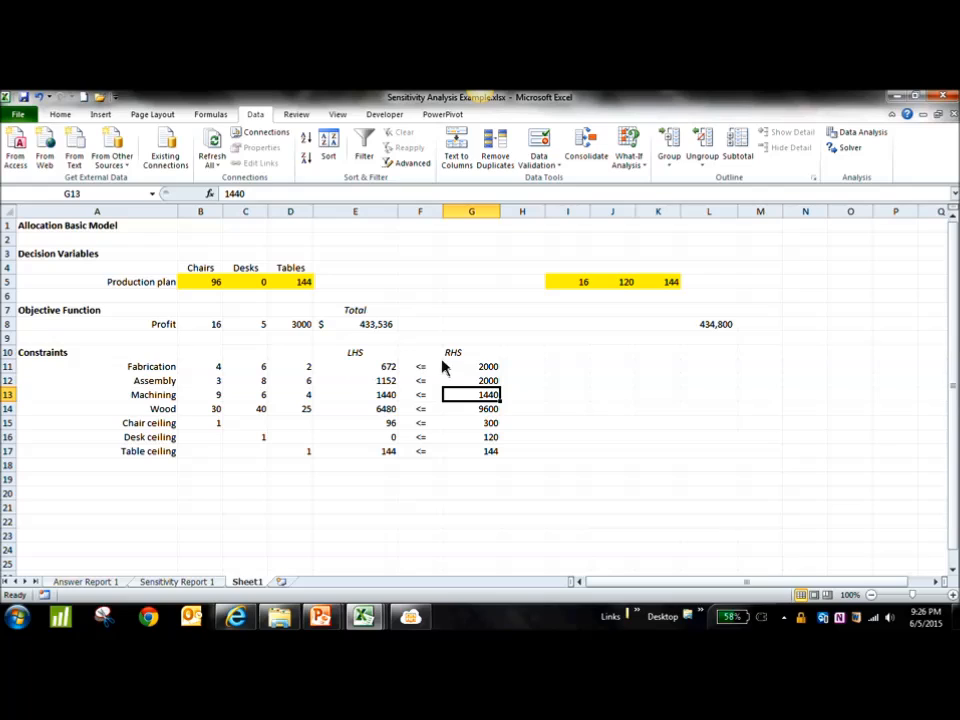
# Delete the leftover production plan values in I5:K5 and the profit figure in L8 on Sheet1.
pyautogui.moveTo(559, 268); pyautogui.dragTo(748, 331)
pyautogui.press('Delete')
pyautogui.click(733, 396)
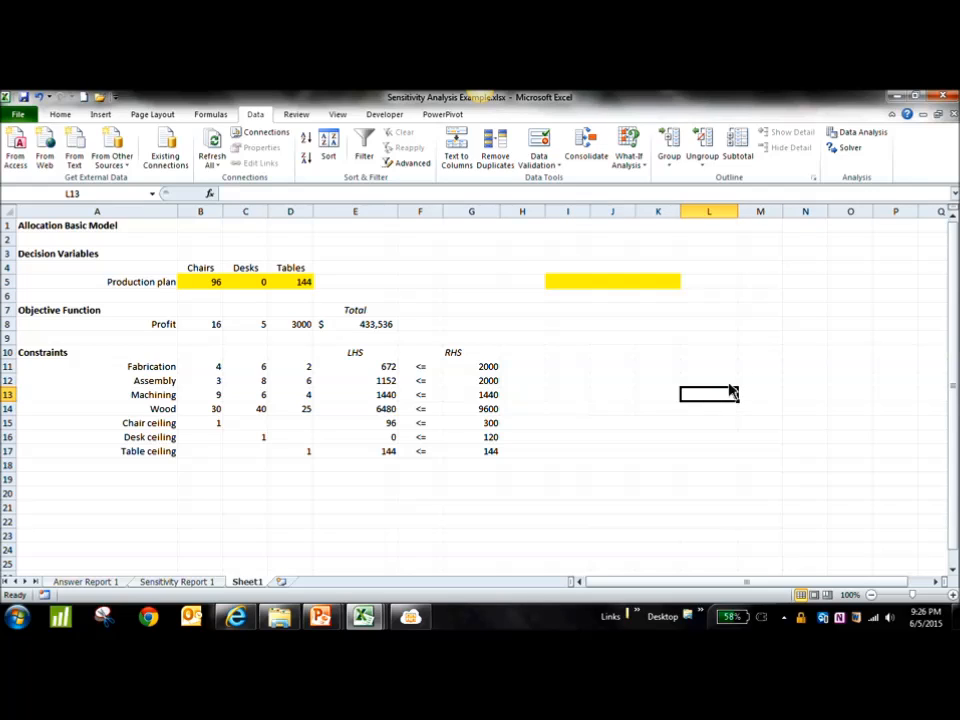
# Remove the yellow fill from I5:K5 by copying the formatting of blank cell J2 onto it with Format Painter.
pyautogui.click(613, 240)
pyautogui.click(58, 115)
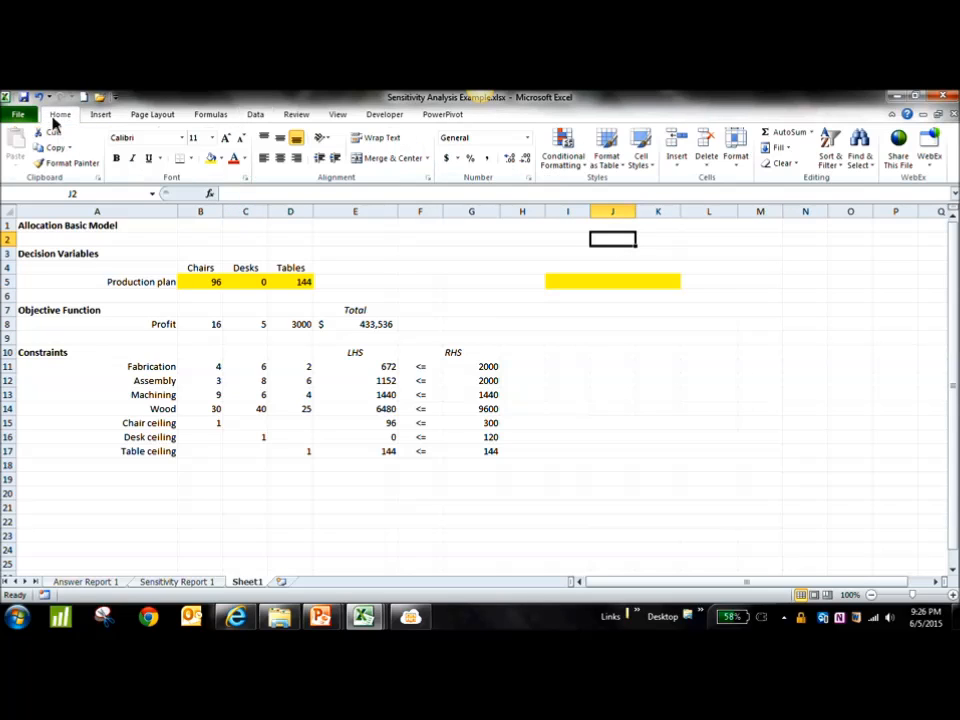
pyautogui.click(45, 162)
pyautogui.moveTo(549, 283); pyautogui.dragTo(672, 285)
pyautogui.click(612, 354)
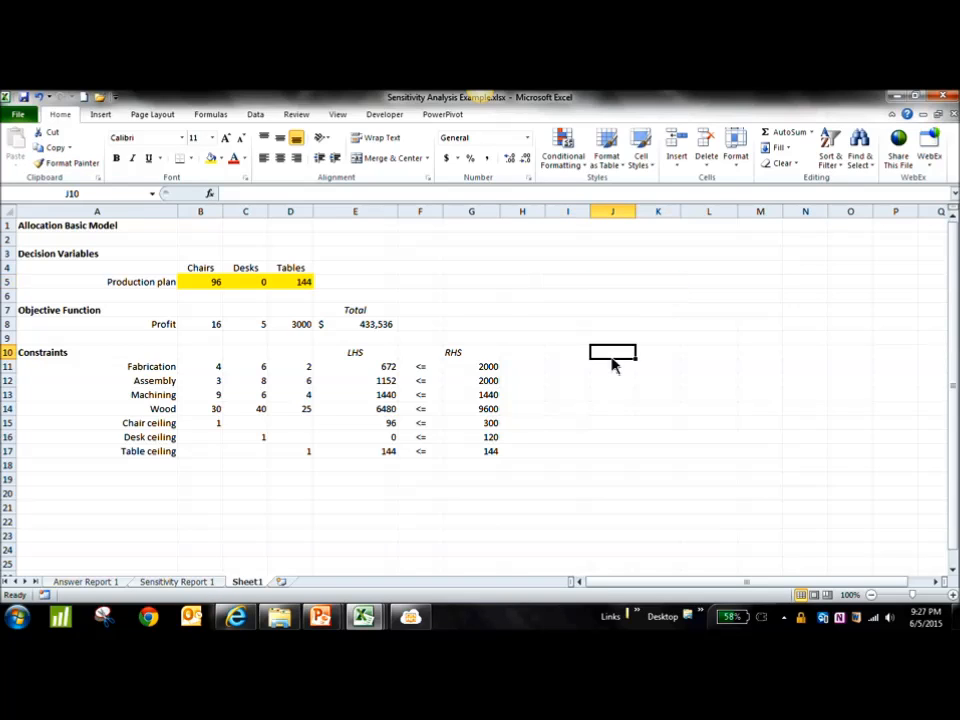
# Set the Machining right-hand side in G13 to 1441 and compare it with the Machining row on Sensitivity Report 1.
pyautogui.click(488, 397)
pyautogui.write('1441')
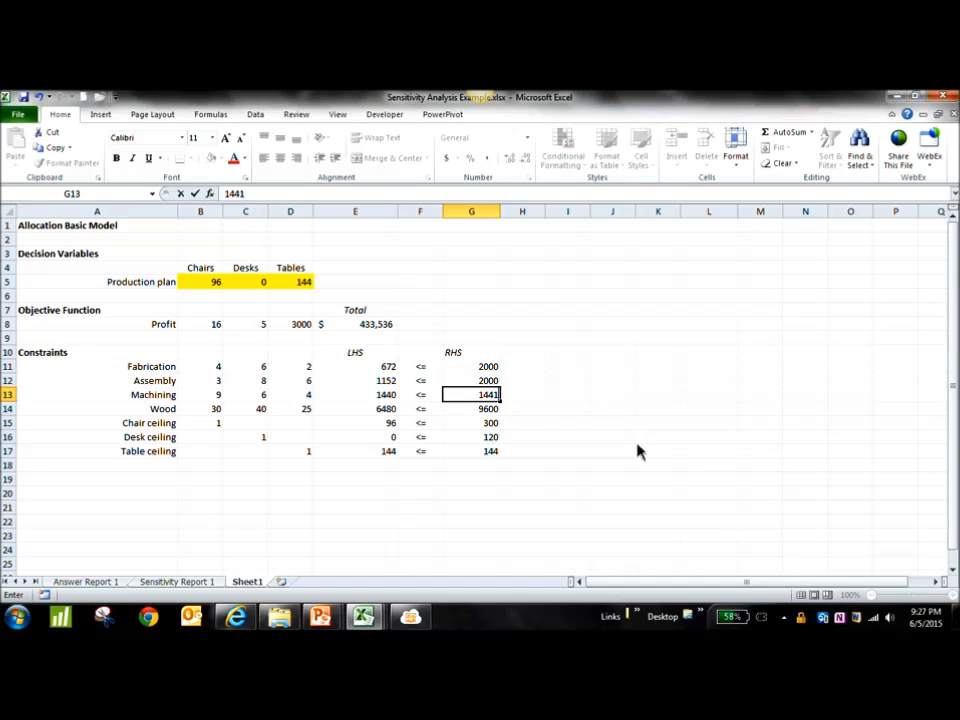
pyautogui.press('Return')
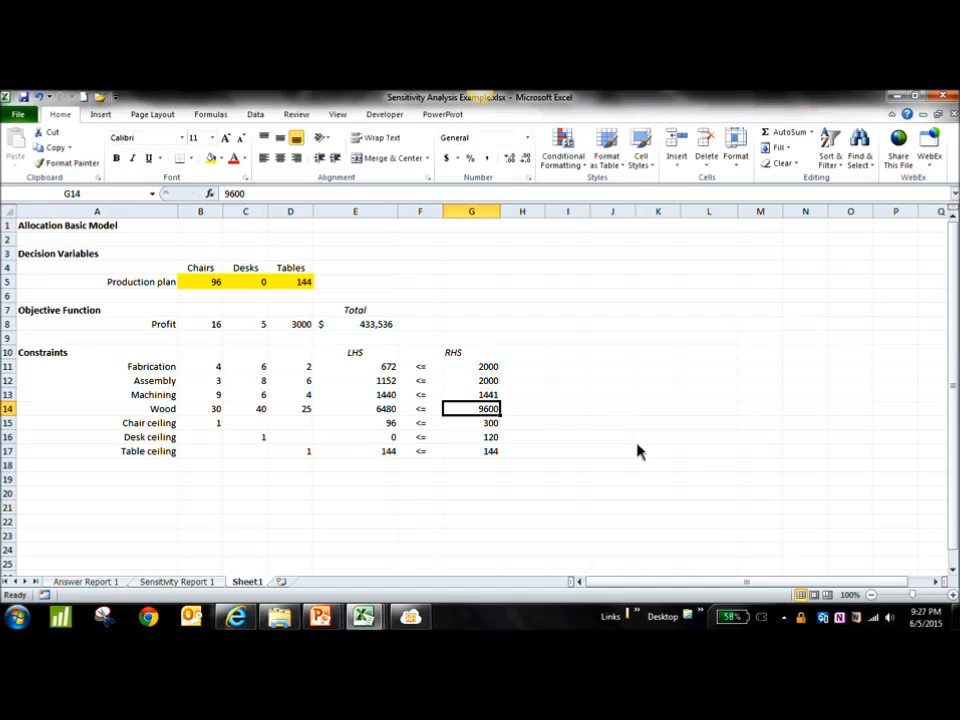
pyautogui.click(177, 581)
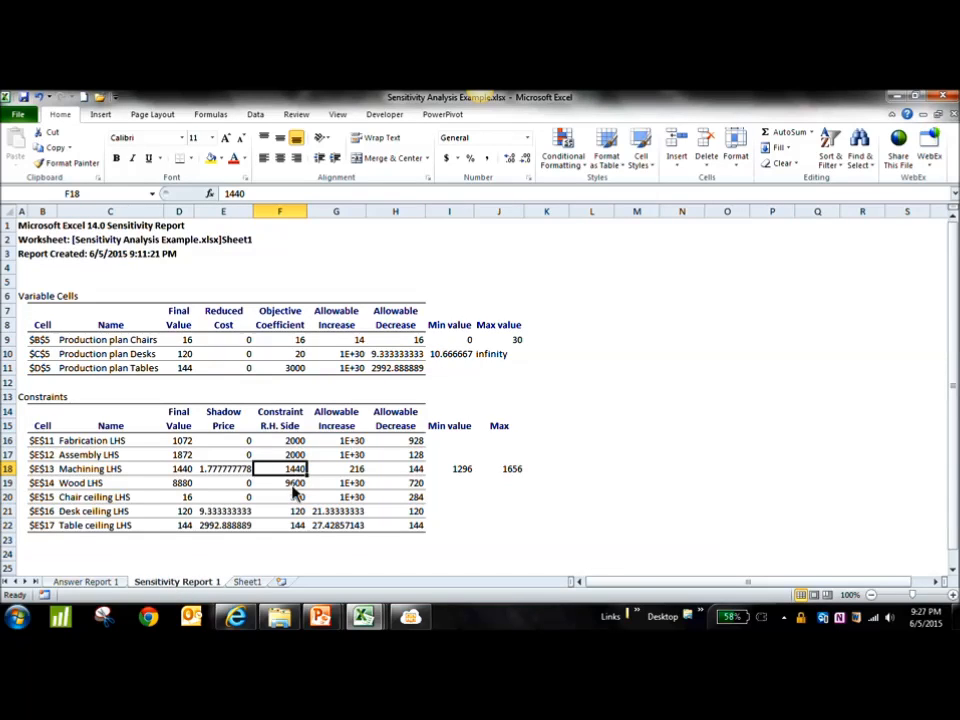
pyautogui.click(247, 582)
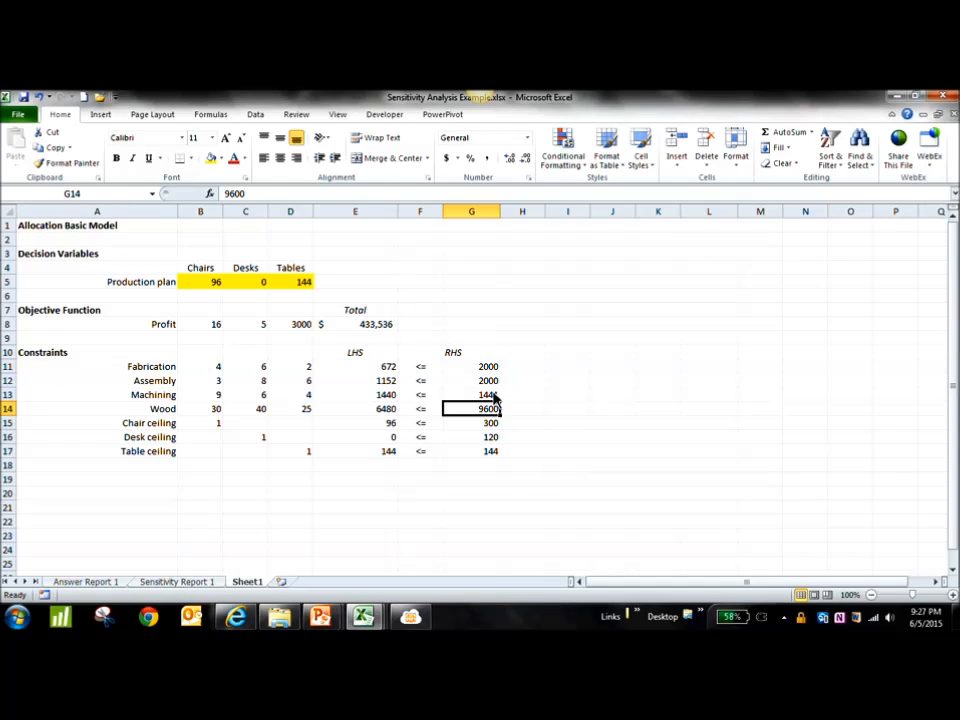
pyautogui.click(493, 396)
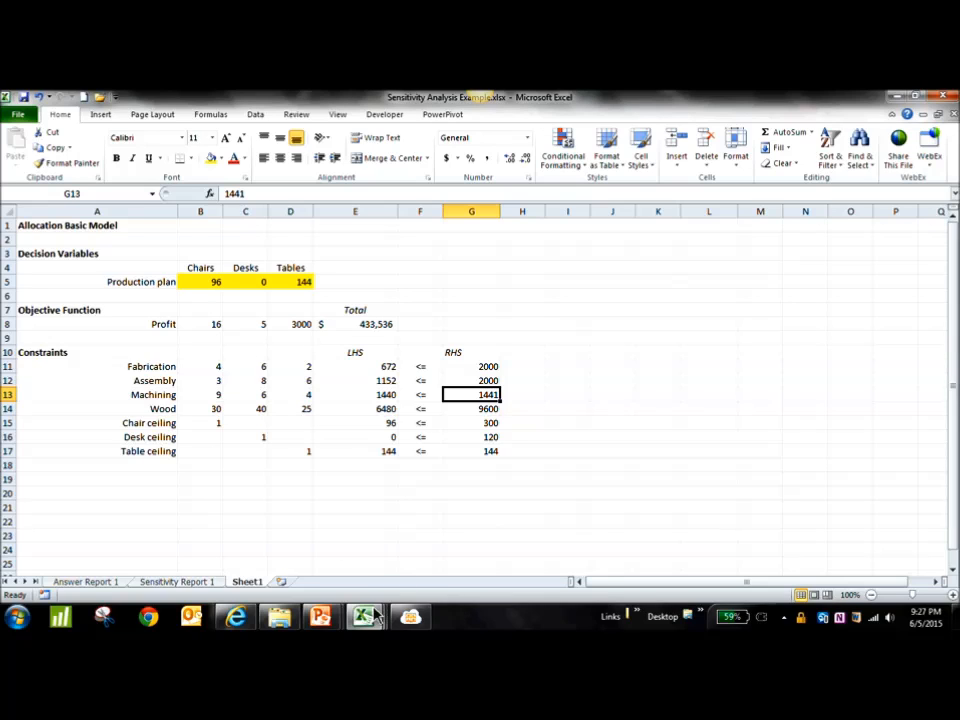
# Look up the objective coefficients in the Linear Programming PowerPoint deck and enter profits of 16, 20 and 14 in B8:D8 on Sheet1.
pyautogui.click(207, 330)
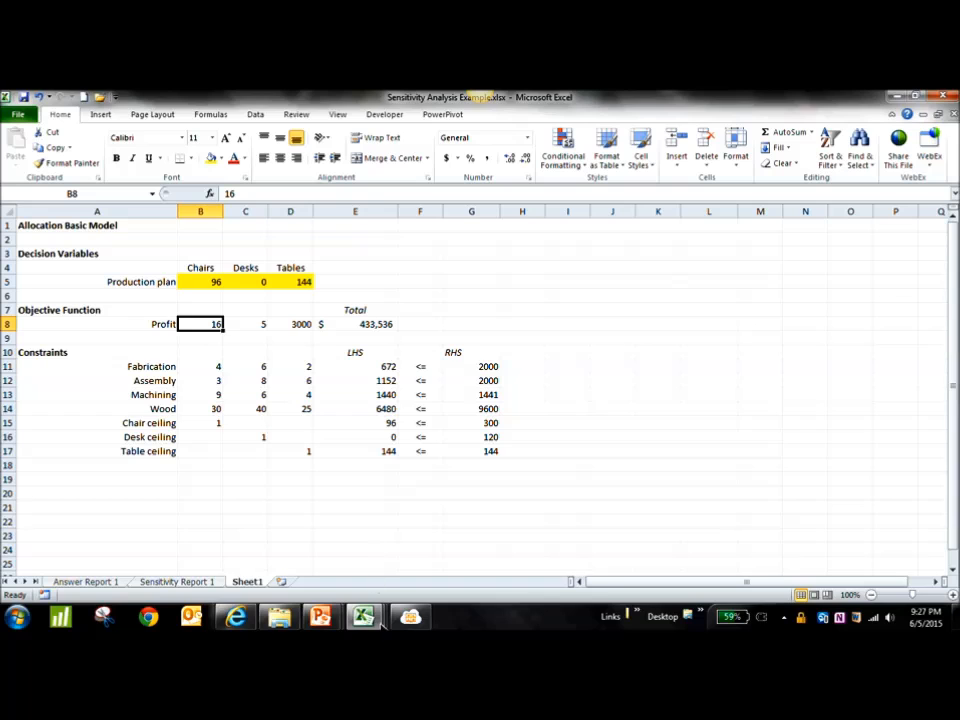
pyautogui.click(378, 620)
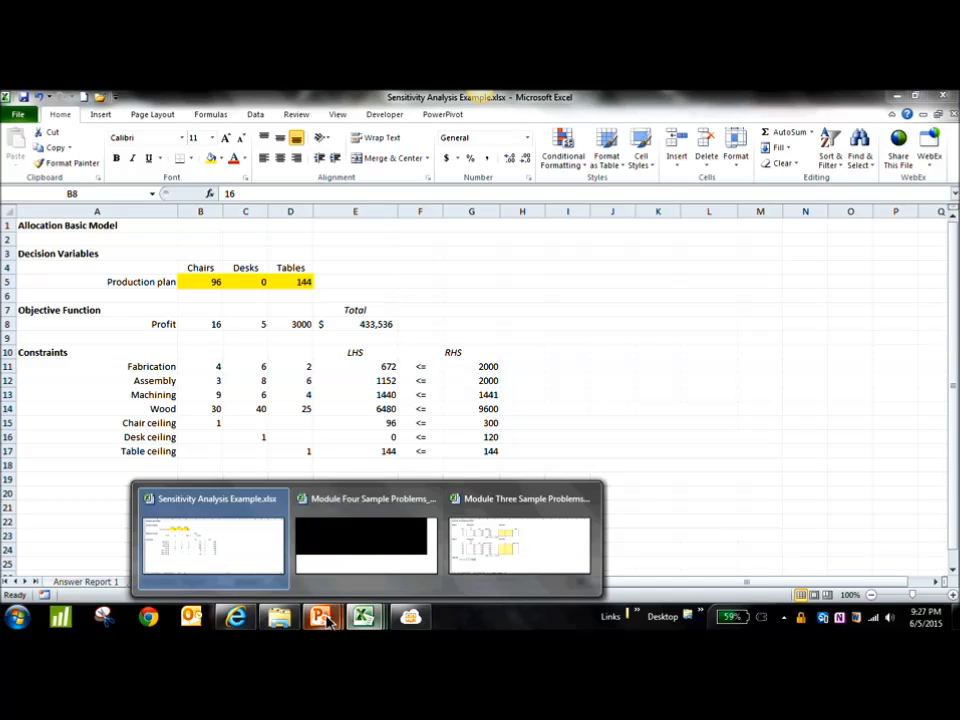
pyautogui.click(275, 536)
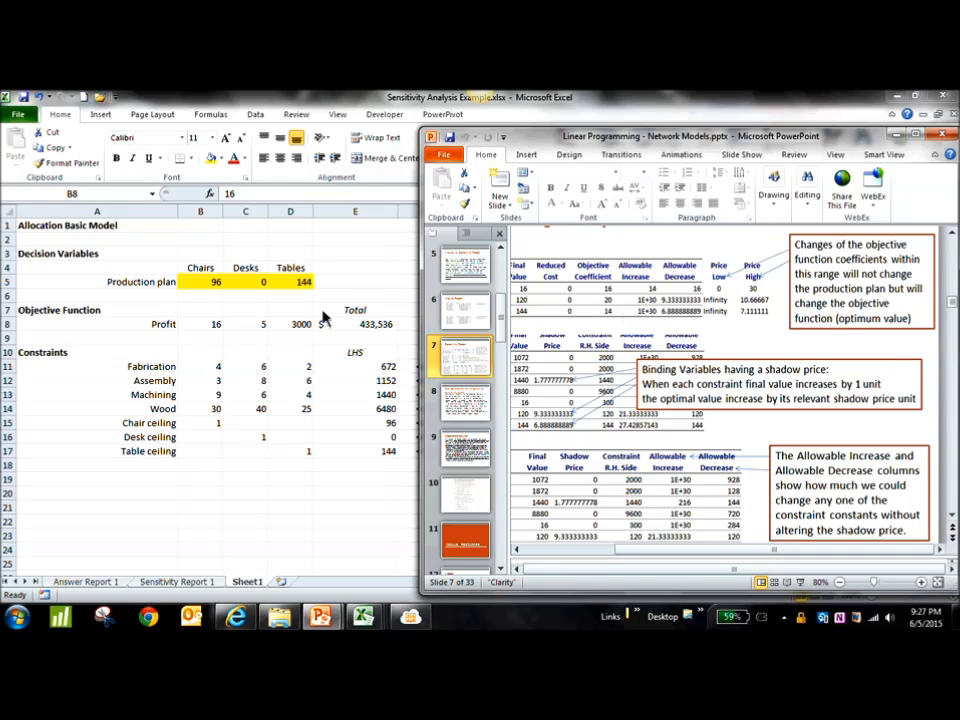
pyautogui.doubleClick(200, 324)
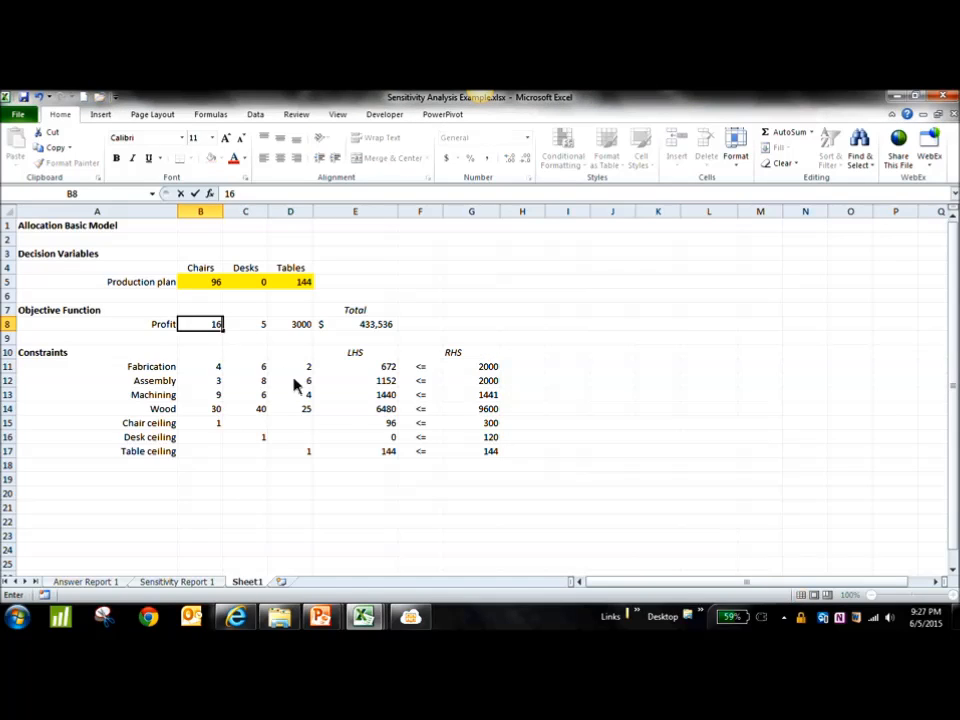
pyautogui.press('Tab')
pyautogui.write('20')
pyautogui.press('Tab')
pyautogui.write('14')
pyautogui.press('Return')
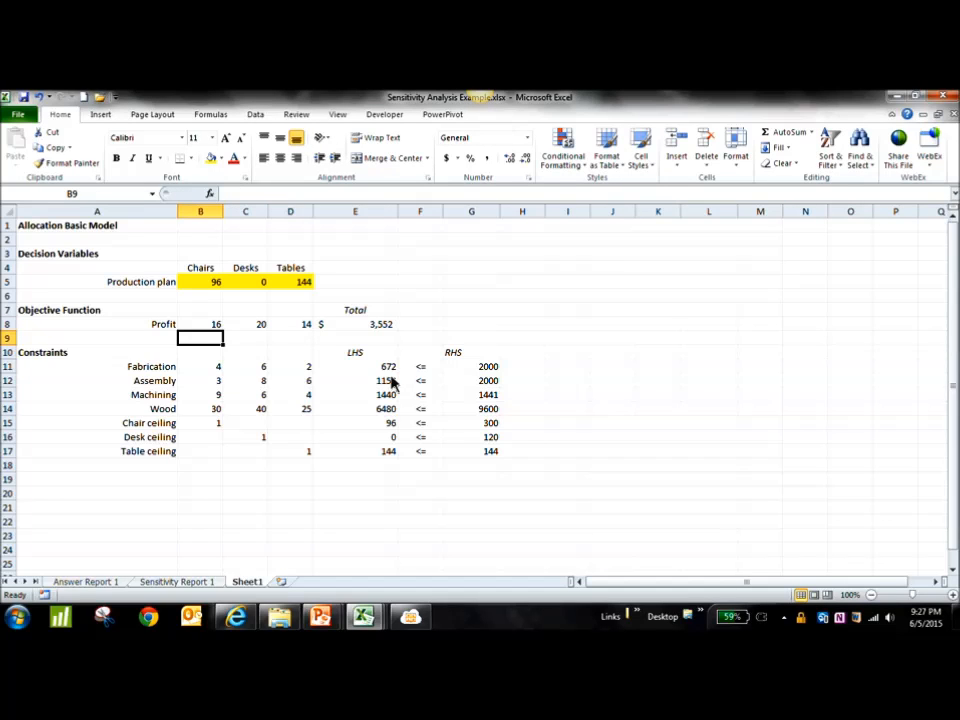
# Set the Machining constraint's right-hand side in G13 to 1440.
pyautogui.click(489, 396)
pyautogui.write('1440')
pyautogui.press('Return')
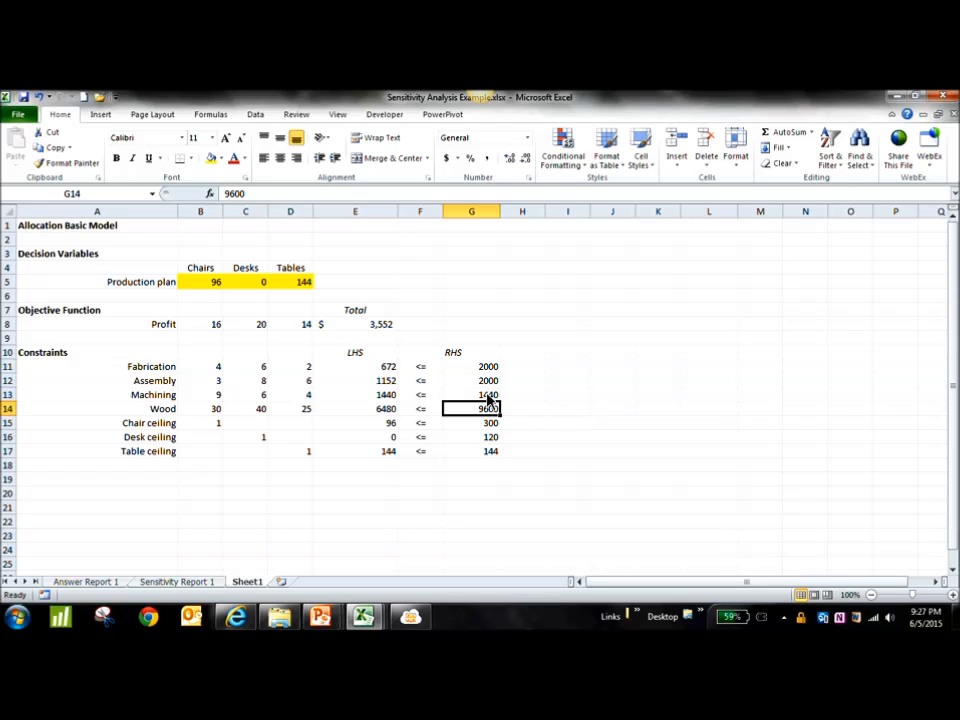
# Run Solver on the allocation model, keep the solution, and check the total profit in E8.
pyautogui.click(266, 115)
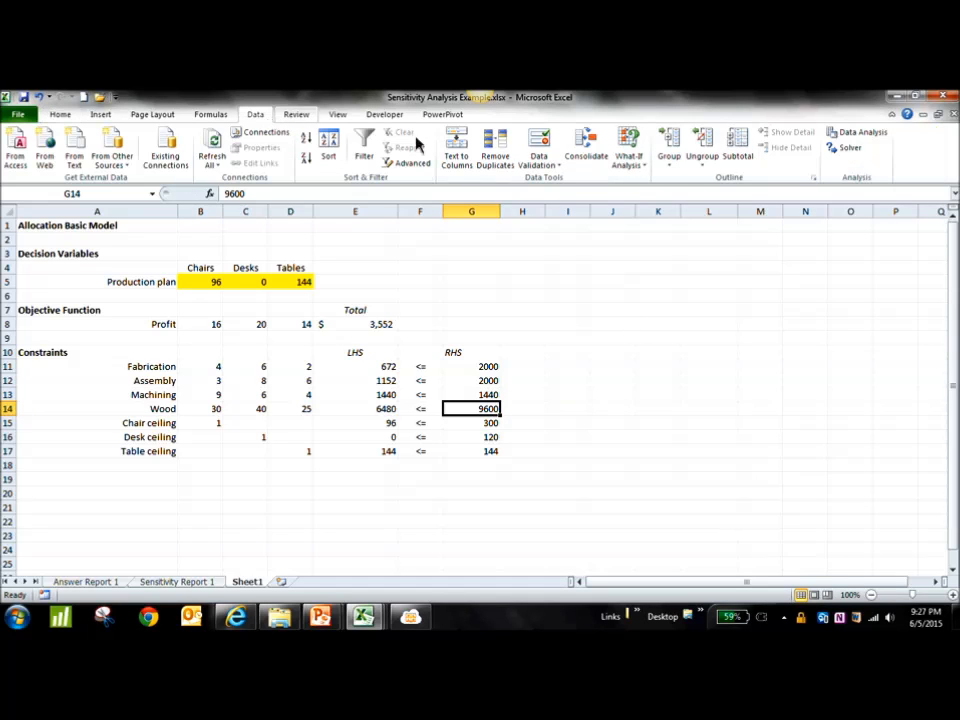
pyautogui.click(842, 152)
pyautogui.click(815, 501)
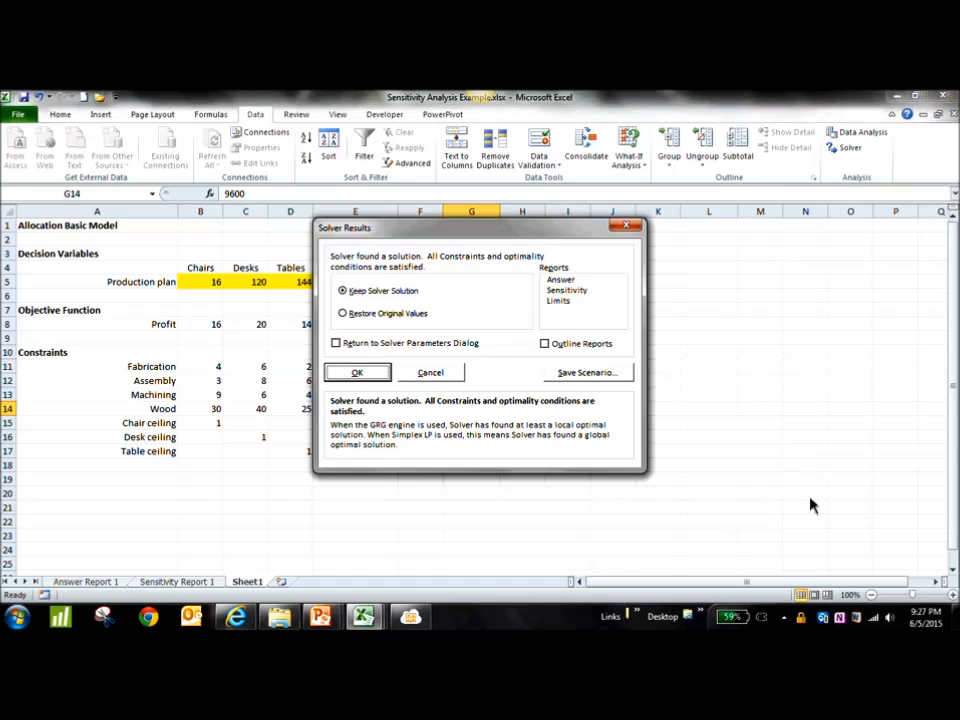
pyautogui.click(372, 371)
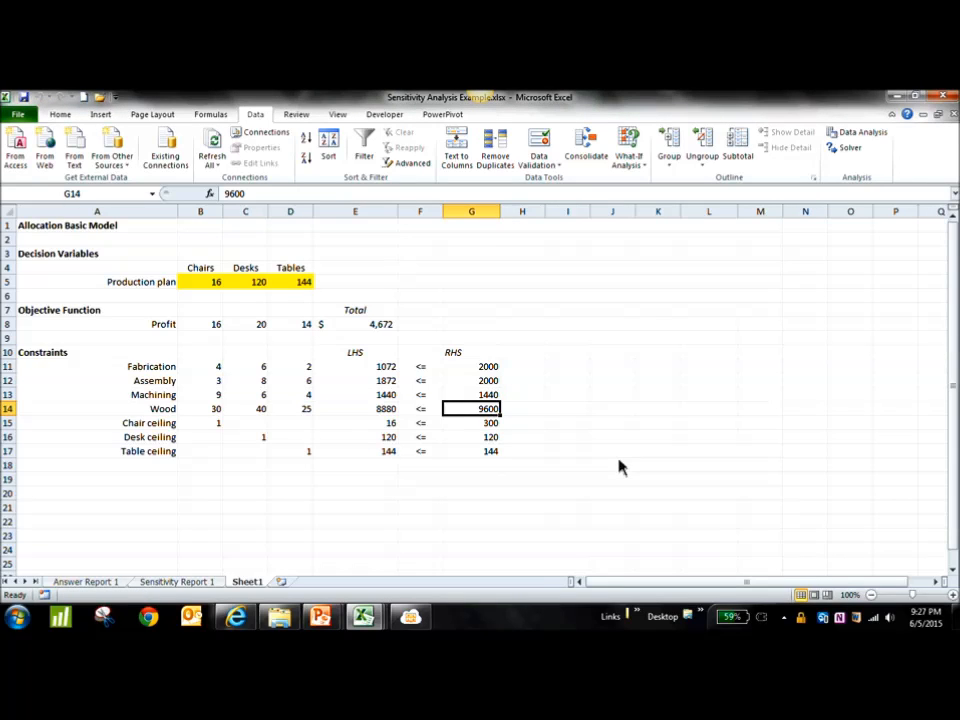
pyautogui.click(388, 330)
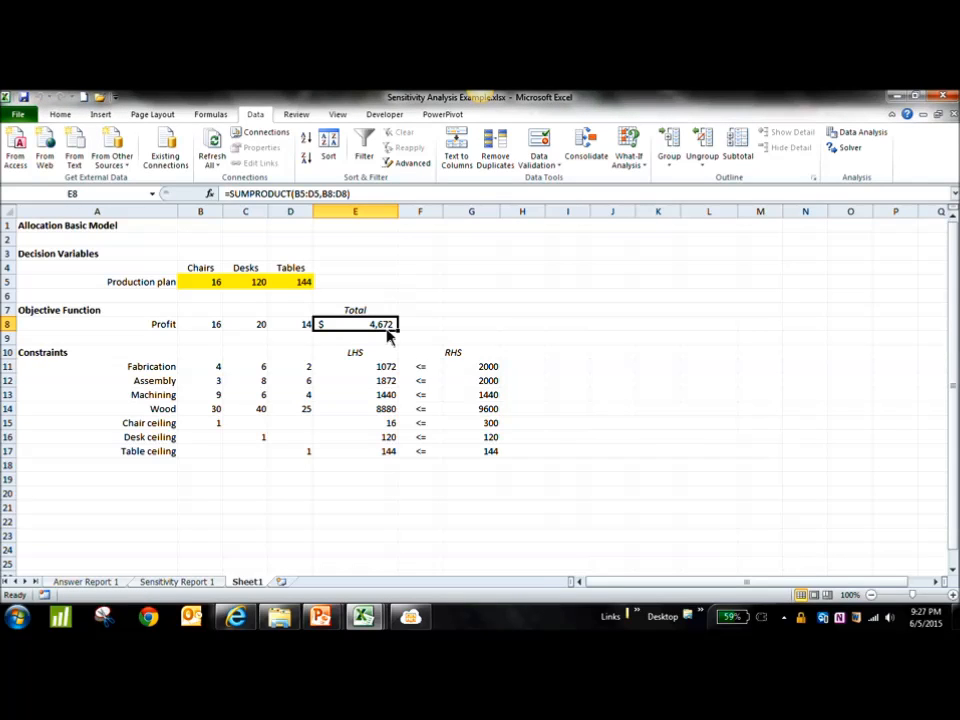
pyautogui.click(605, 322)
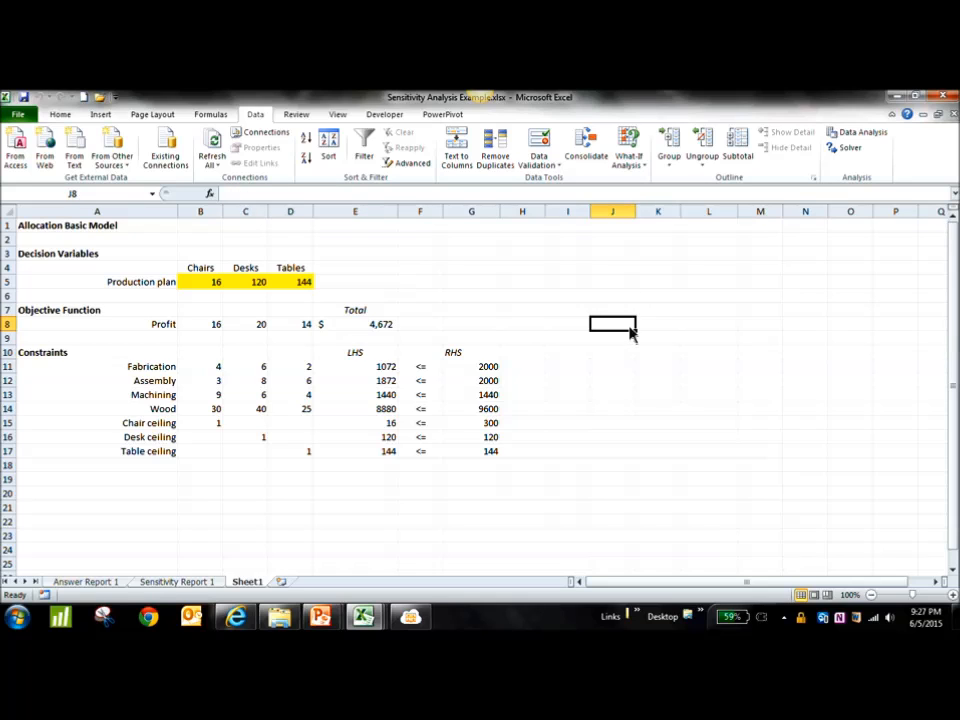
# Switch to the Linear Programming - Network Models presentation in PowerPoint, review slide 7's sensitivity tables and shadow price notes, and return to the Excel workbook.
pyautogui.moveTo(320, 617)
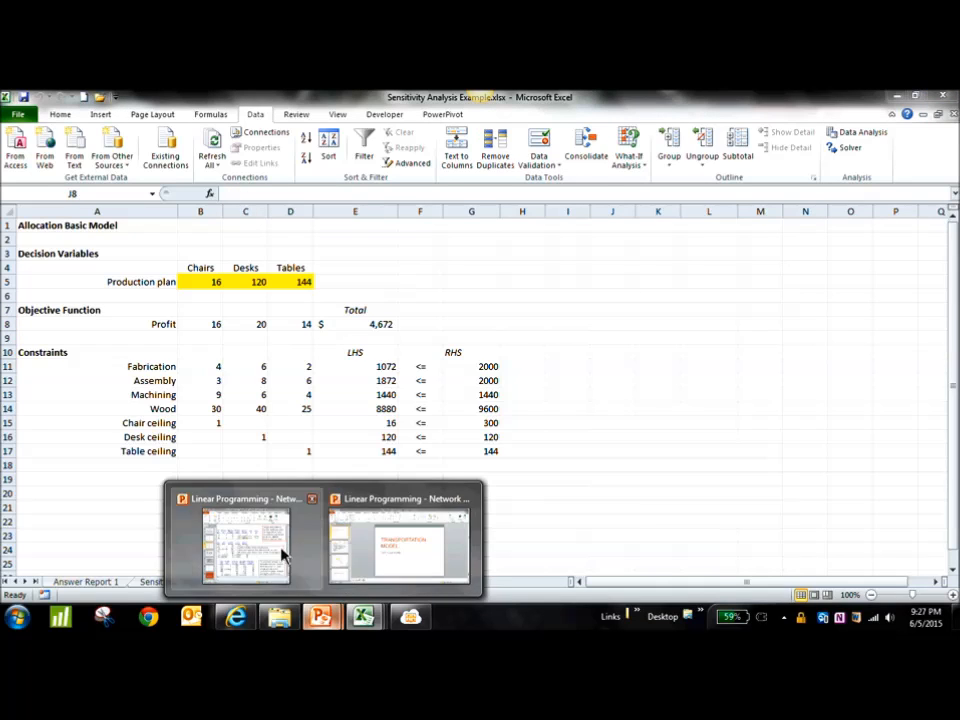
pyautogui.click(281, 553)
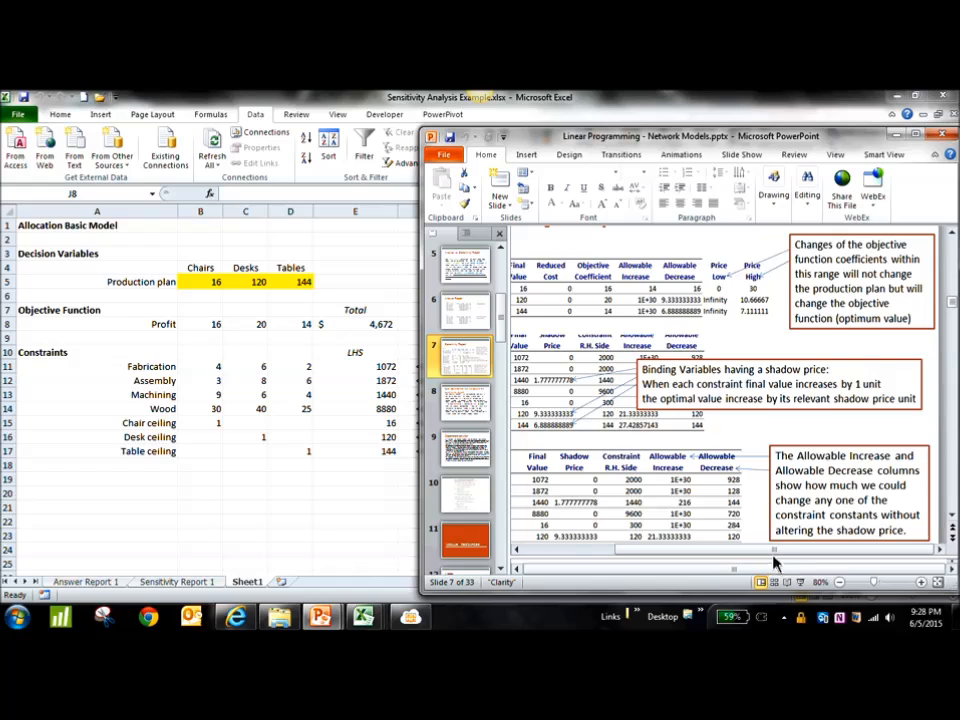
pyautogui.moveTo(768, 552); pyautogui.dragTo(673, 562)
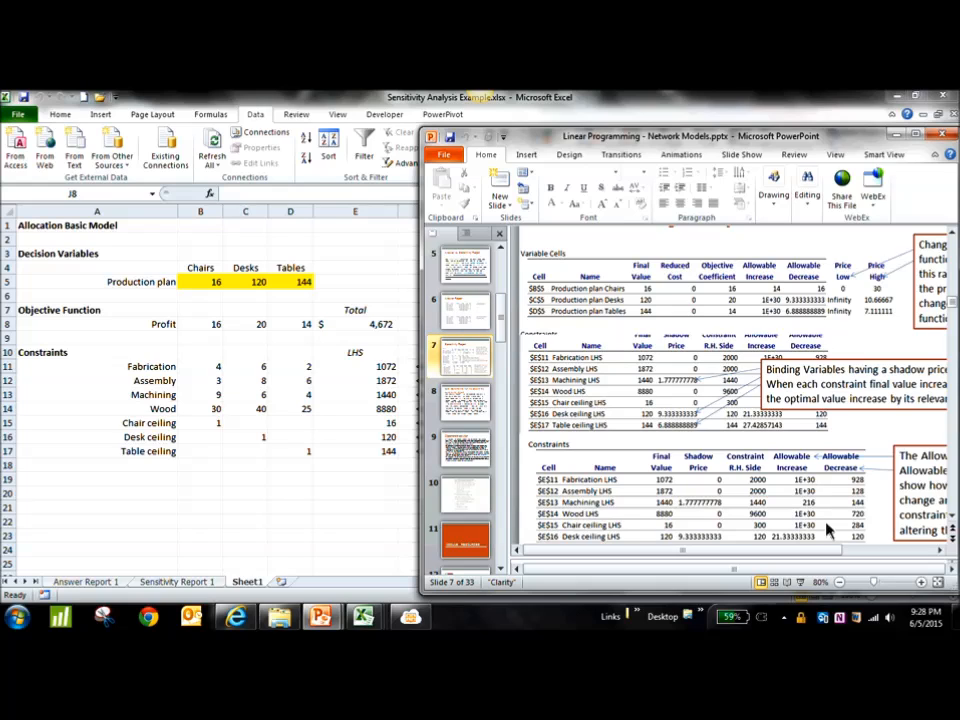
pyautogui.hscroll(3, 808, 561)
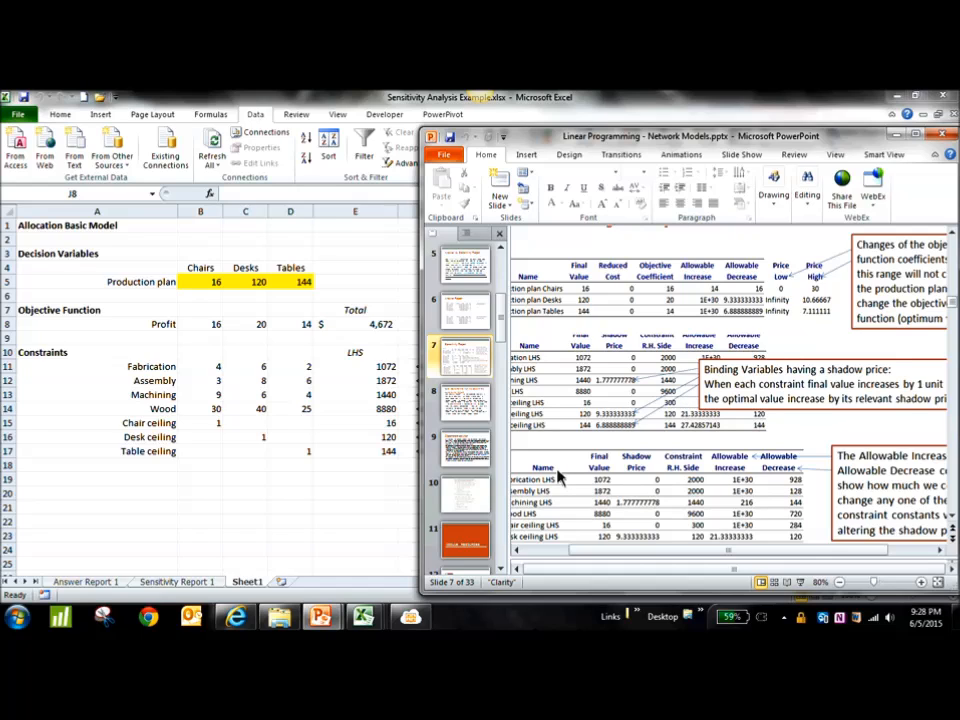
pyautogui.hotkey('alt', 'Tab')
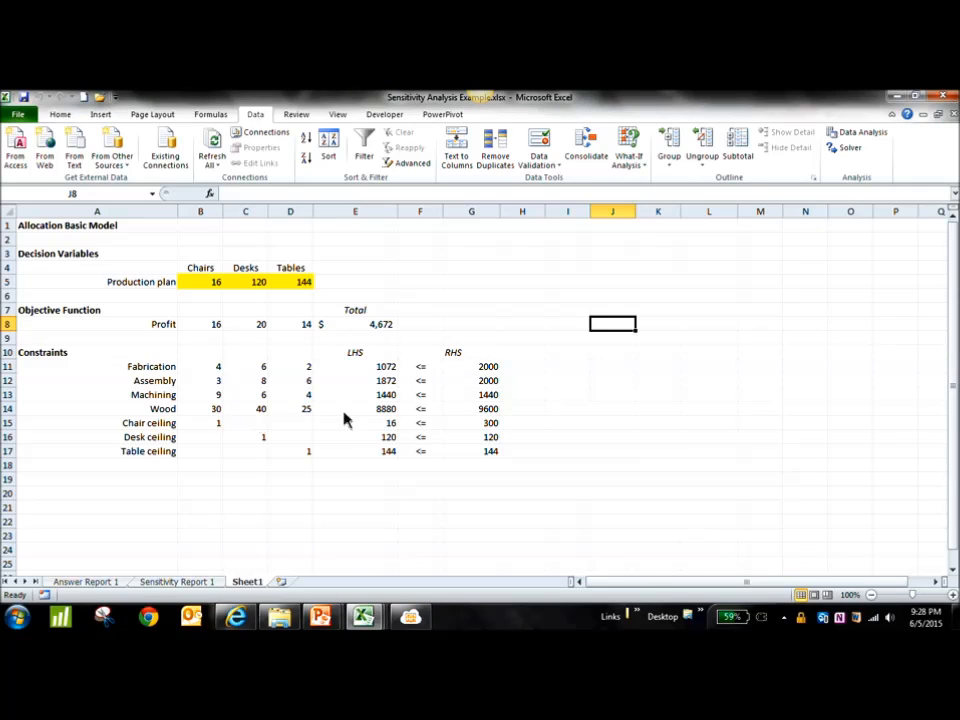
# Record the base profit 4672 in L7 and label it "original" in K7.
pyautogui.click(687, 314)
pyautogui.write('4672')
pyautogui.press('Return')
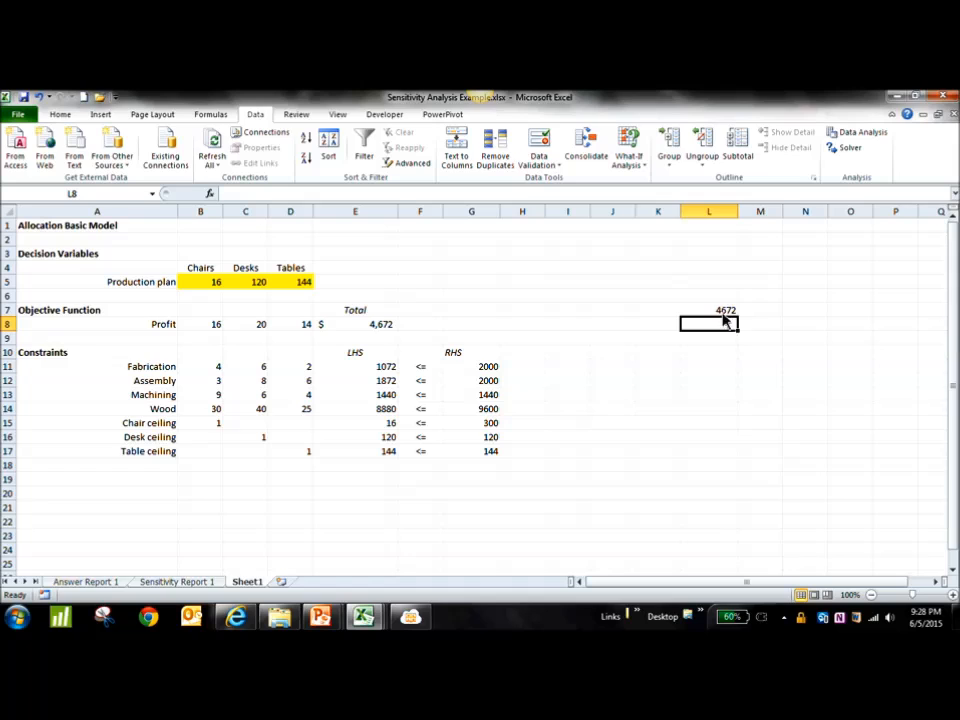
pyautogui.click(641, 312)
pyautogui.write('original')
pyautogui.press('Return')
# Set the Machining constraint's right-hand side in G13 to 1441, rerun Solver and keep the solution.
pyautogui.click(488, 397)
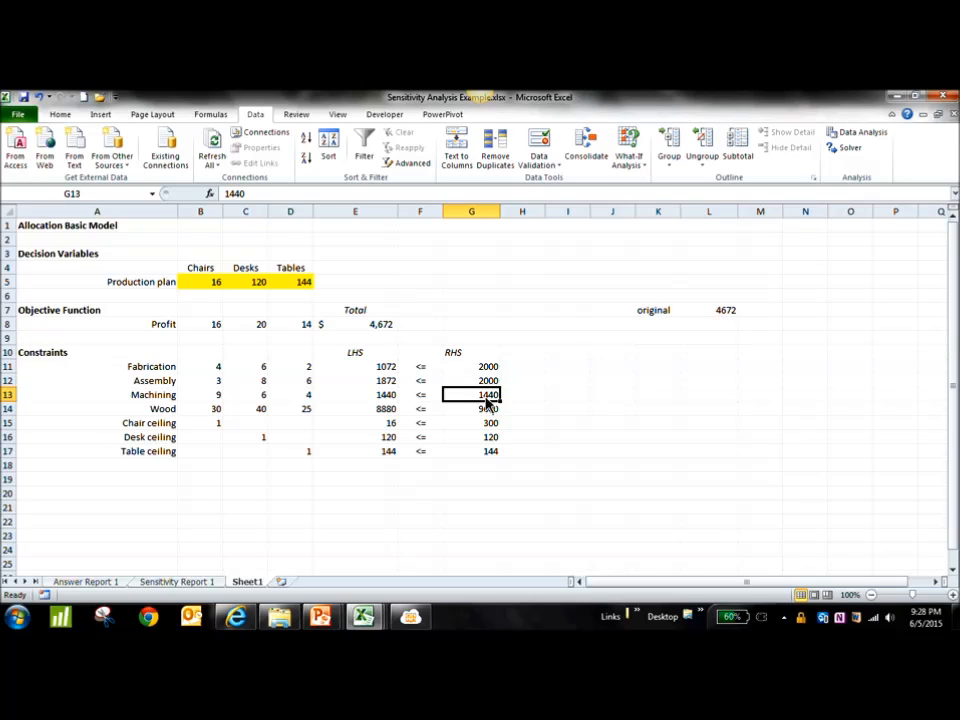
pyautogui.write('1441')
pyautogui.press('Return')
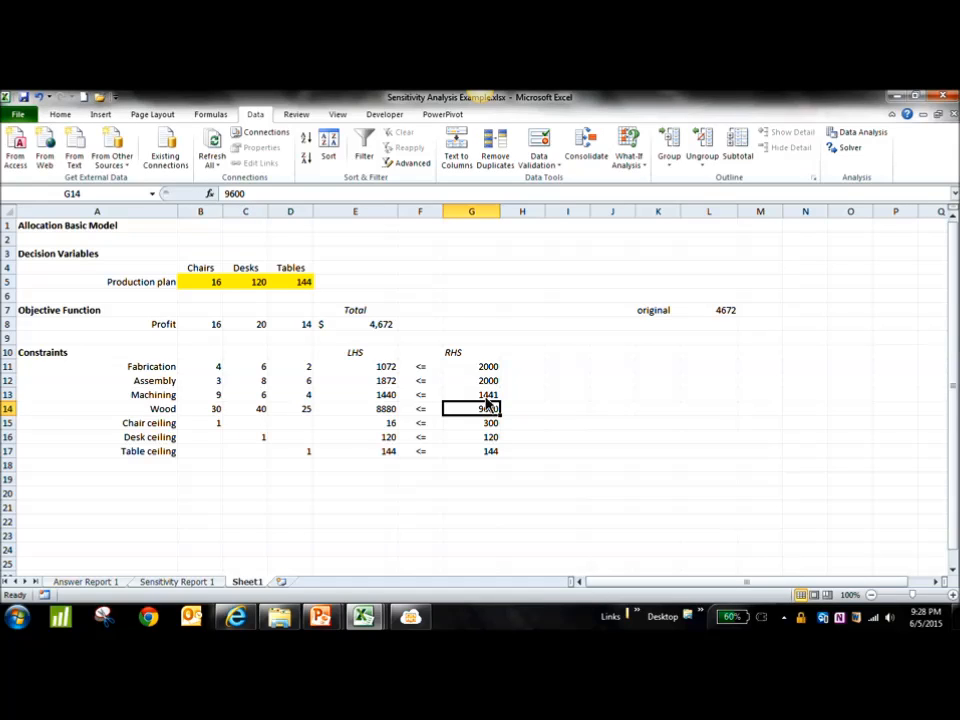
pyautogui.click(850, 148)
pyautogui.click(815, 499)
pyautogui.moveTo(435, 231); pyautogui.dragTo(690, 365)
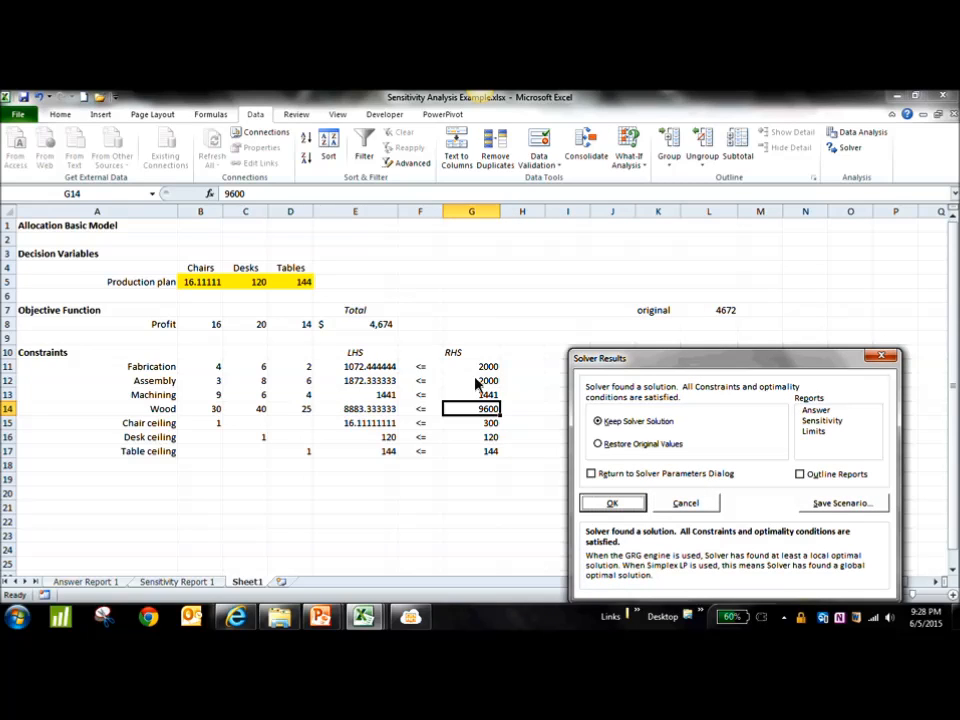
pyautogui.click(612, 502)
# Format the total profit in E8 to show four decimal places.
pyautogui.click(382, 326)
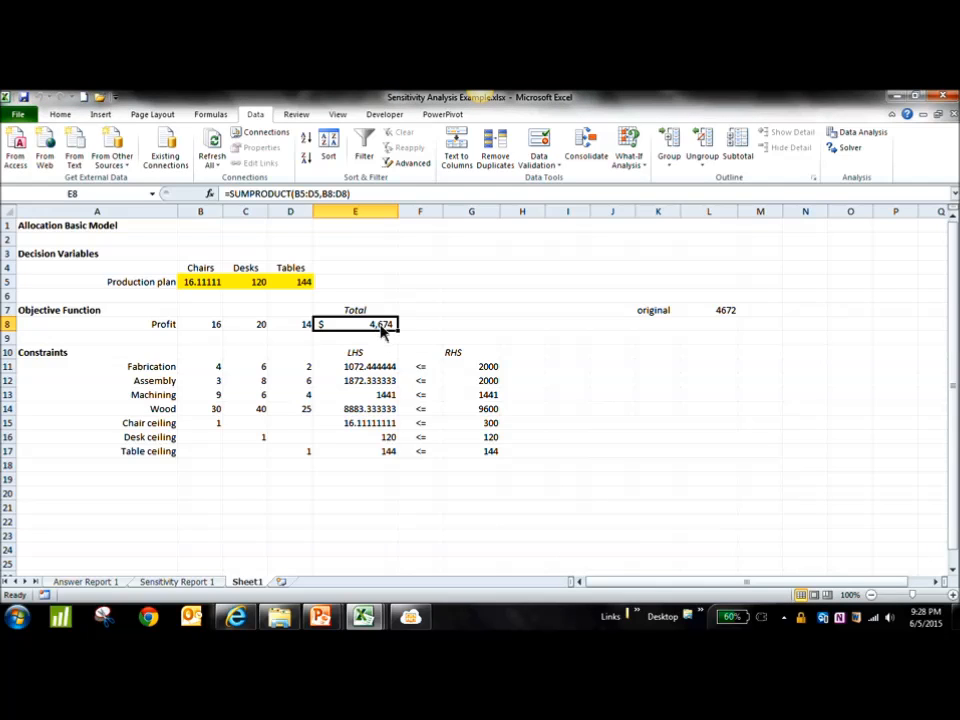
pyautogui.click(62, 115)
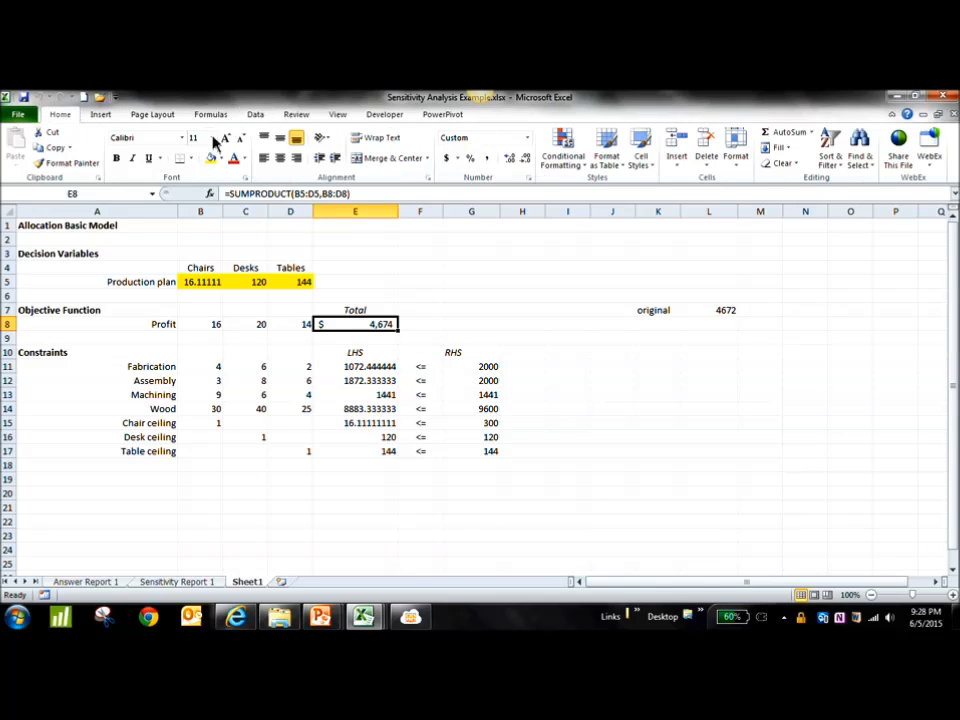
pyautogui.click(510, 158)
pyautogui.click(510, 158)
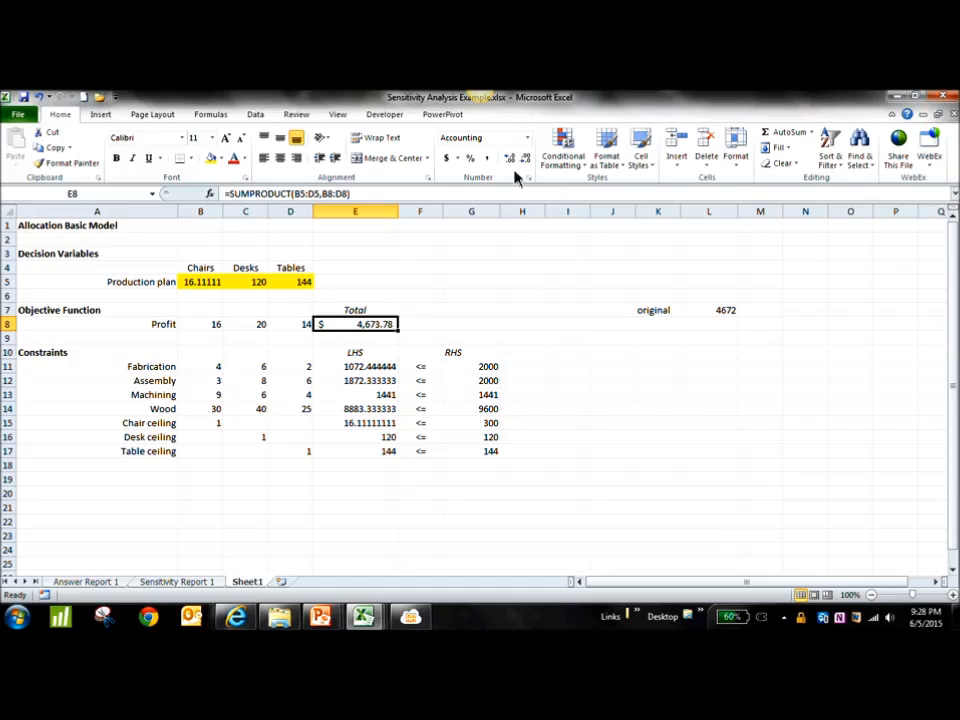
pyautogui.click(510, 158)
pyautogui.click(510, 158)
pyautogui.click(630, 425)
pyautogui.click(380, 326)
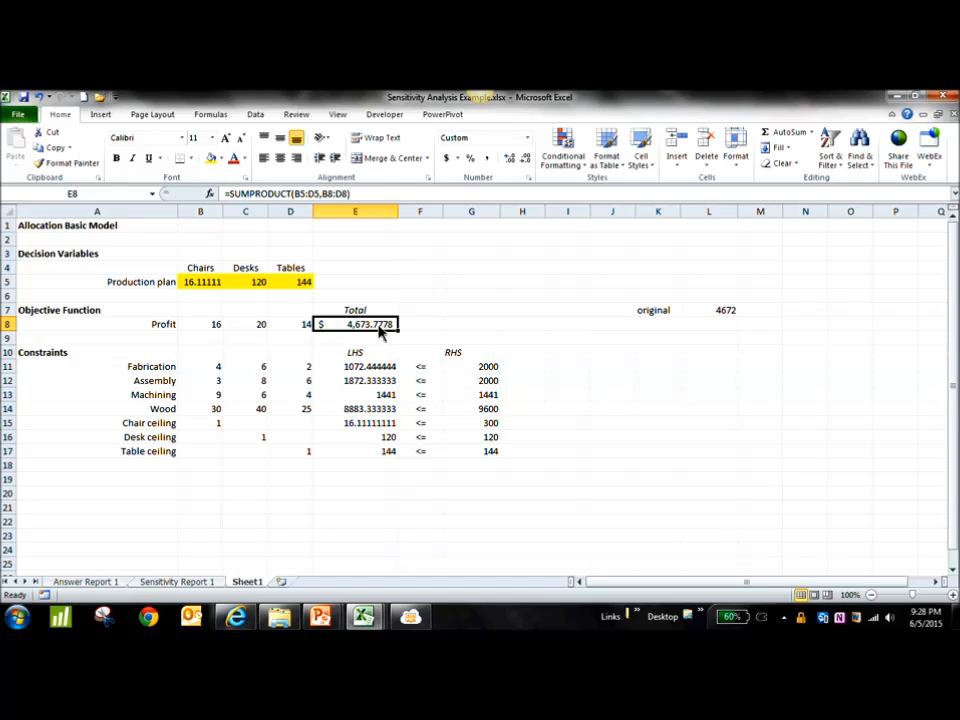
# Calculate the profit change in L9 with the formula =E8-L7.
pyautogui.click(726, 313)
pyautogui.click(362, 328)
pyautogui.click(715, 343)
pyautogui.write('=')
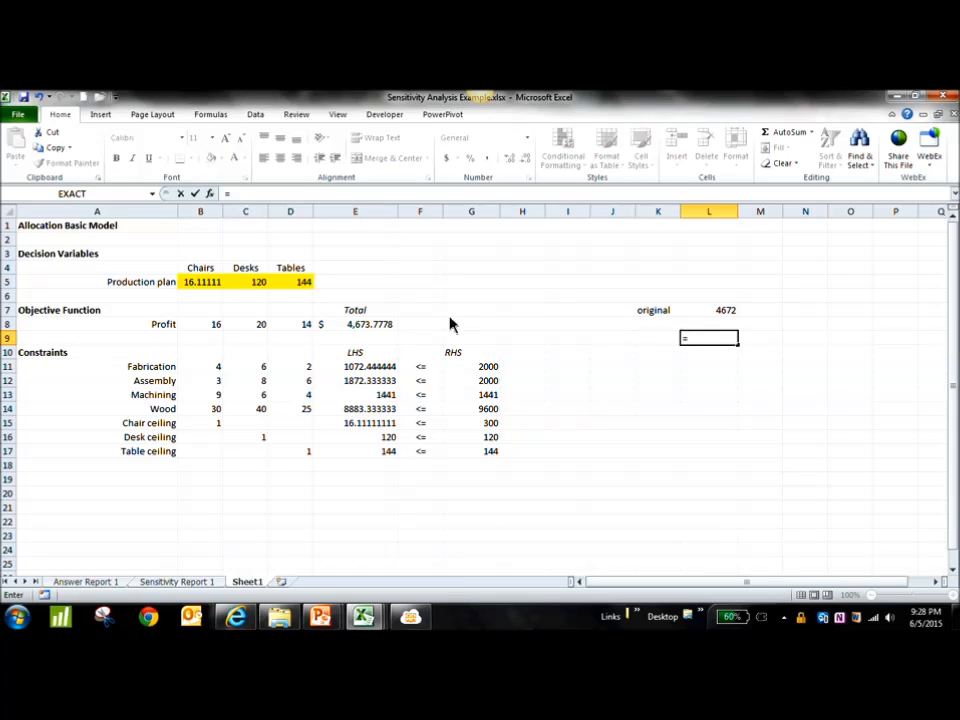
pyautogui.click(375, 330)
pyautogui.write('-')
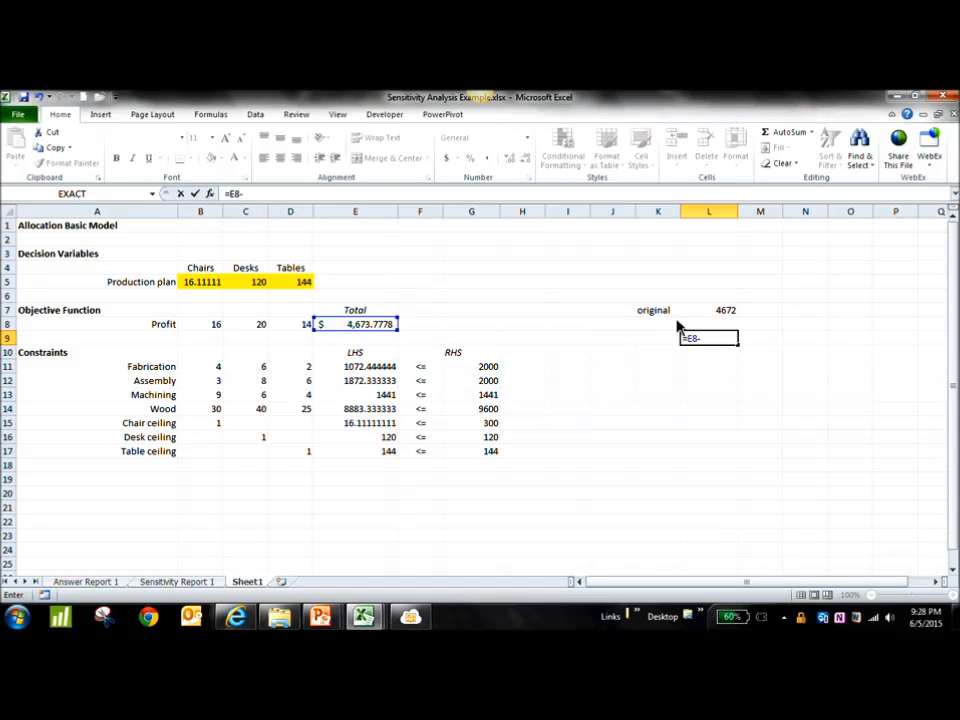
pyautogui.click(726, 313)
pyautogui.press('Return')
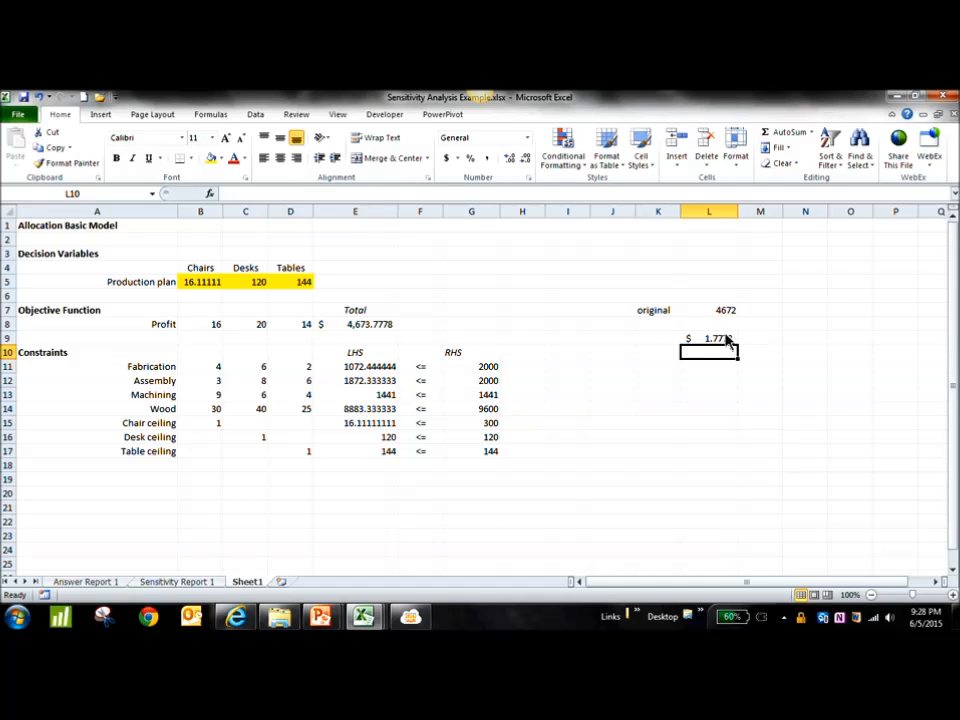
pyautogui.click(728, 338)
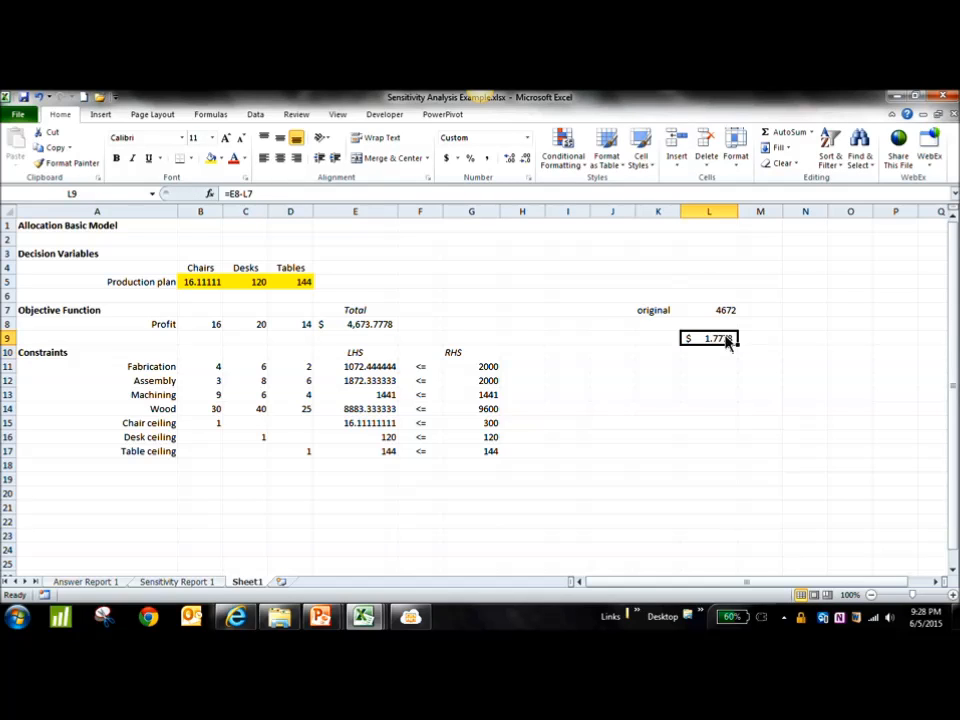
# Compare the profit change with the Machining shadow price in Sensitivity Report 1, and examine the Desk ceiling's right-hand side and shadow price.
pyautogui.click(178, 582)
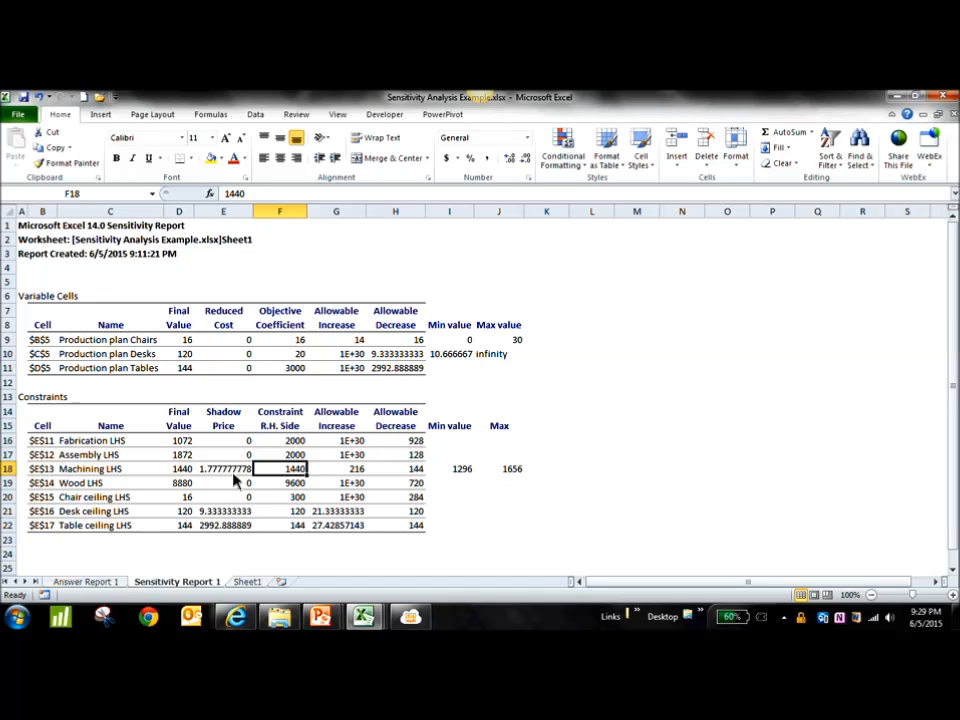
pyautogui.press('Left')
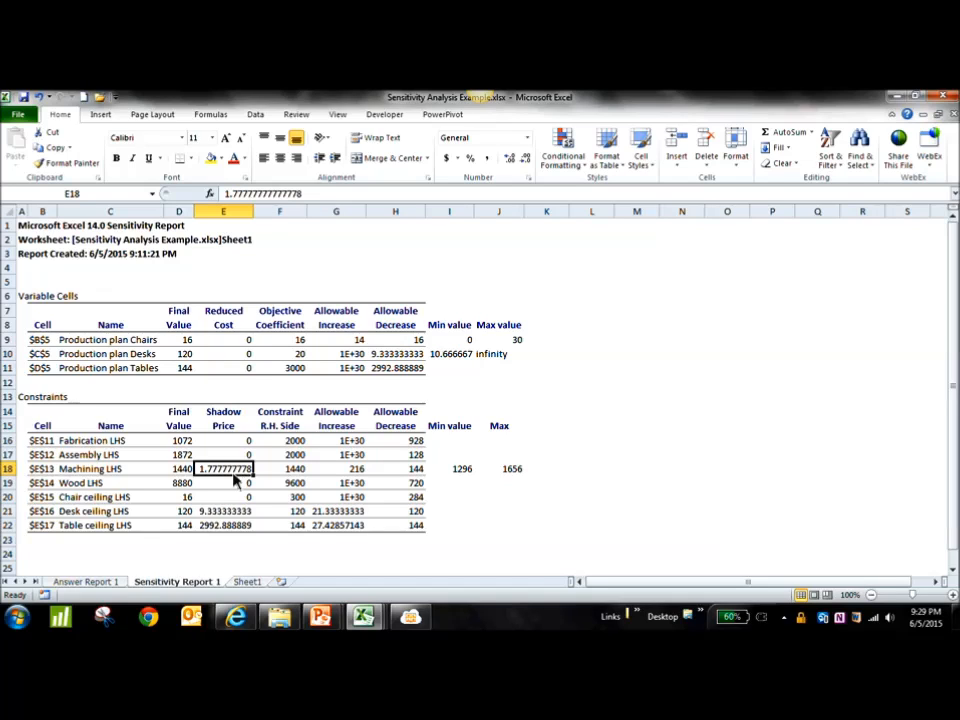
pyautogui.click(252, 581)
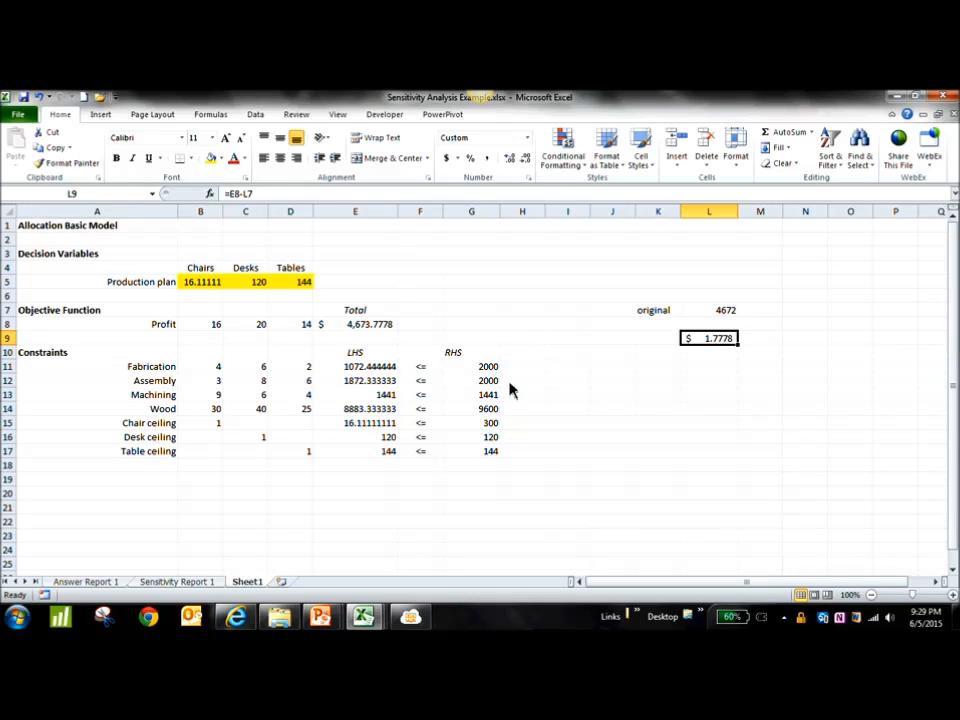
pyautogui.click(489, 396)
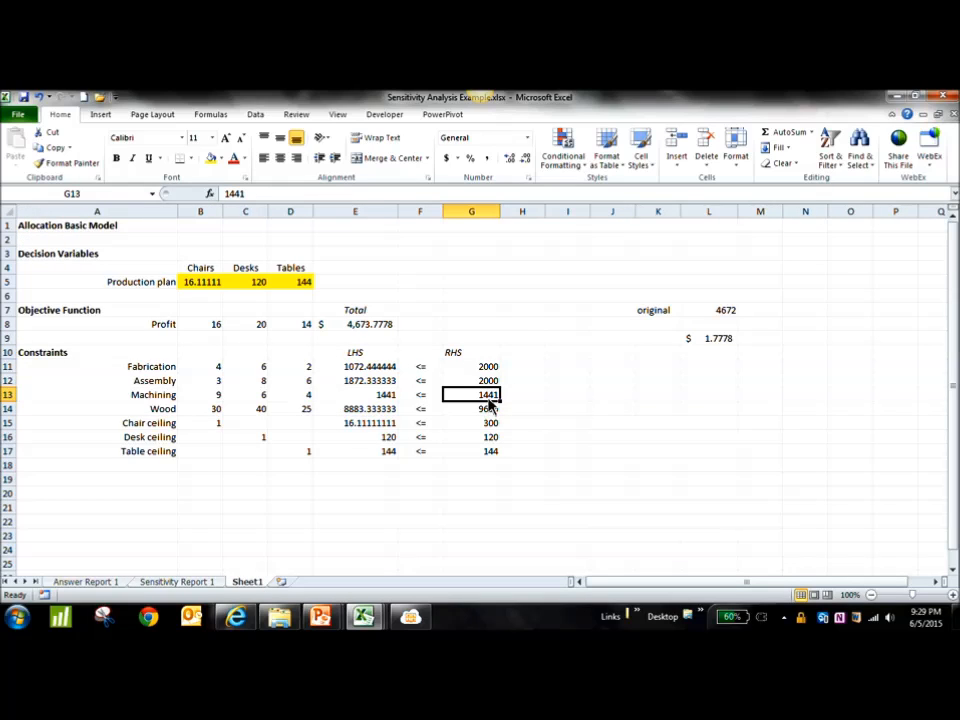
pyautogui.click(377, 330)
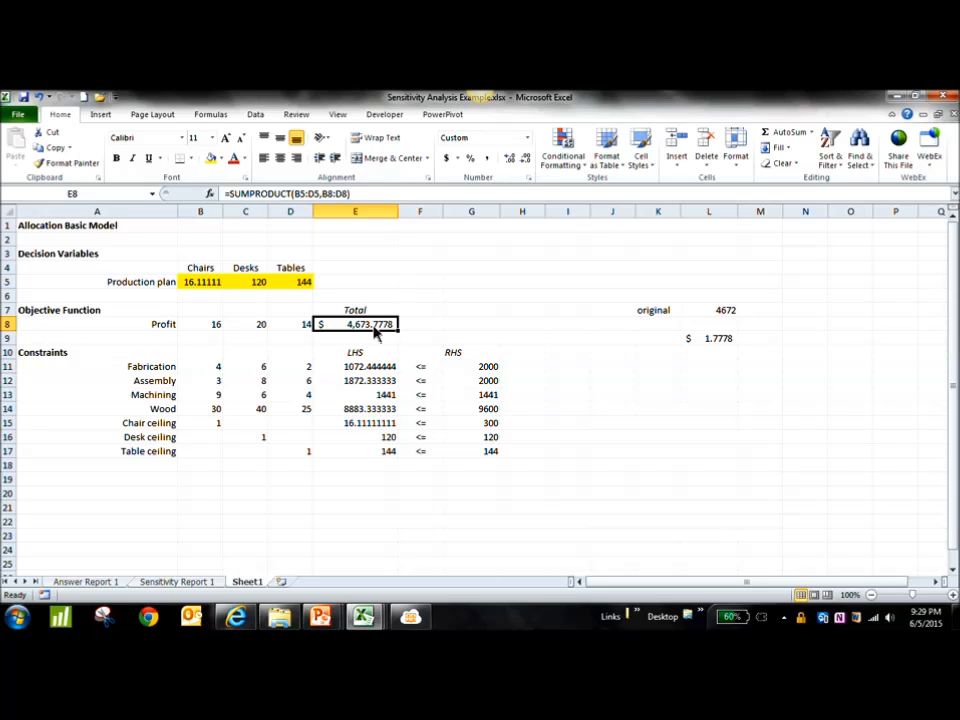
pyautogui.click(186, 582)
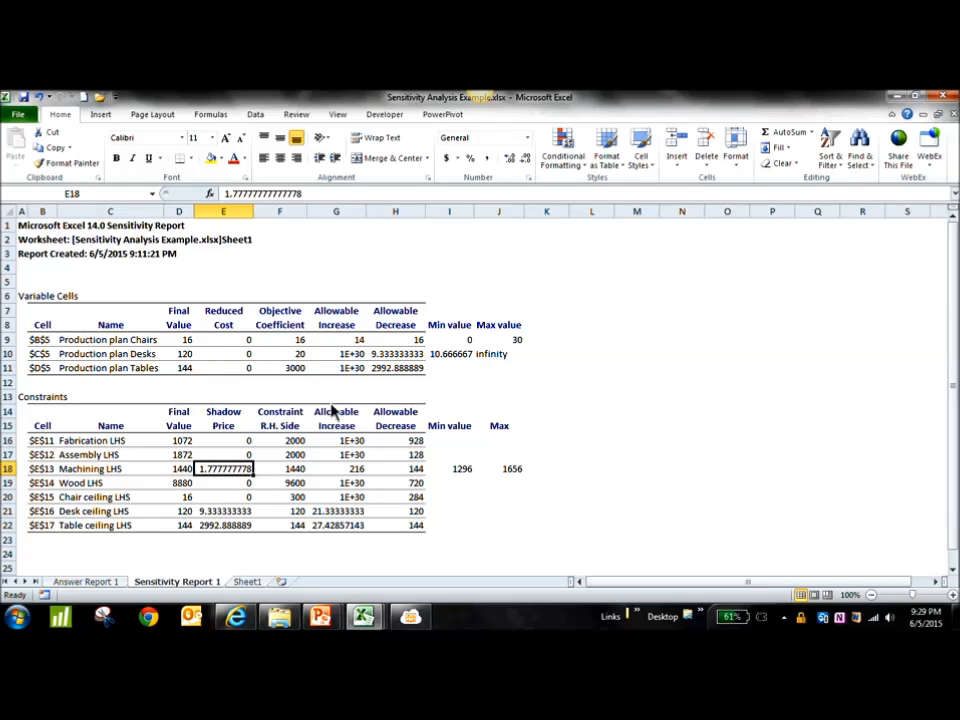
pyautogui.click(299, 513)
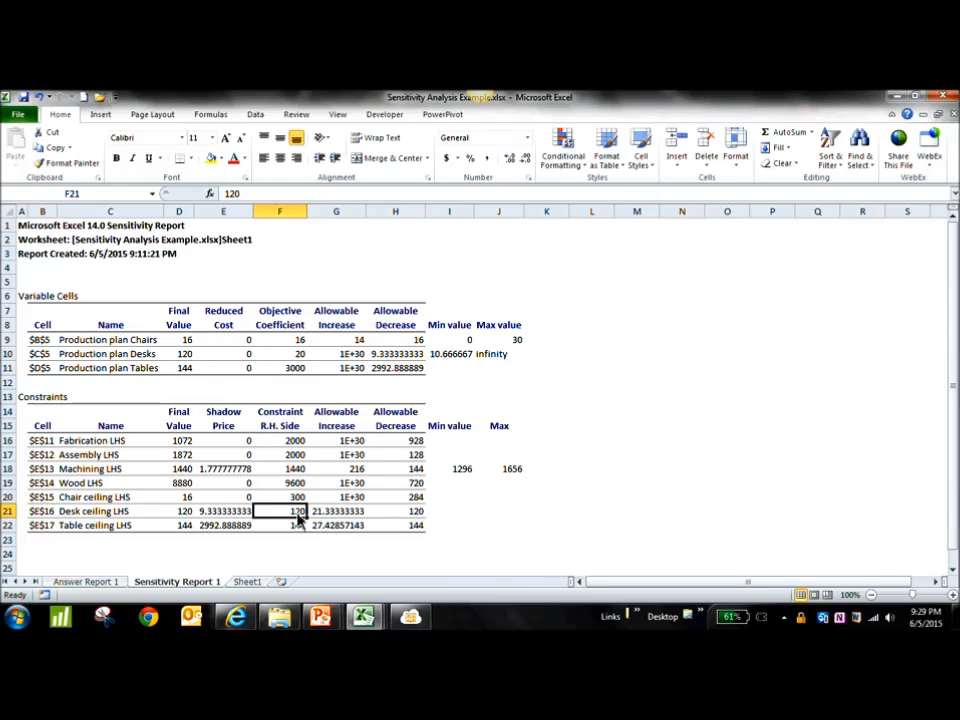
pyautogui.click(236, 516)
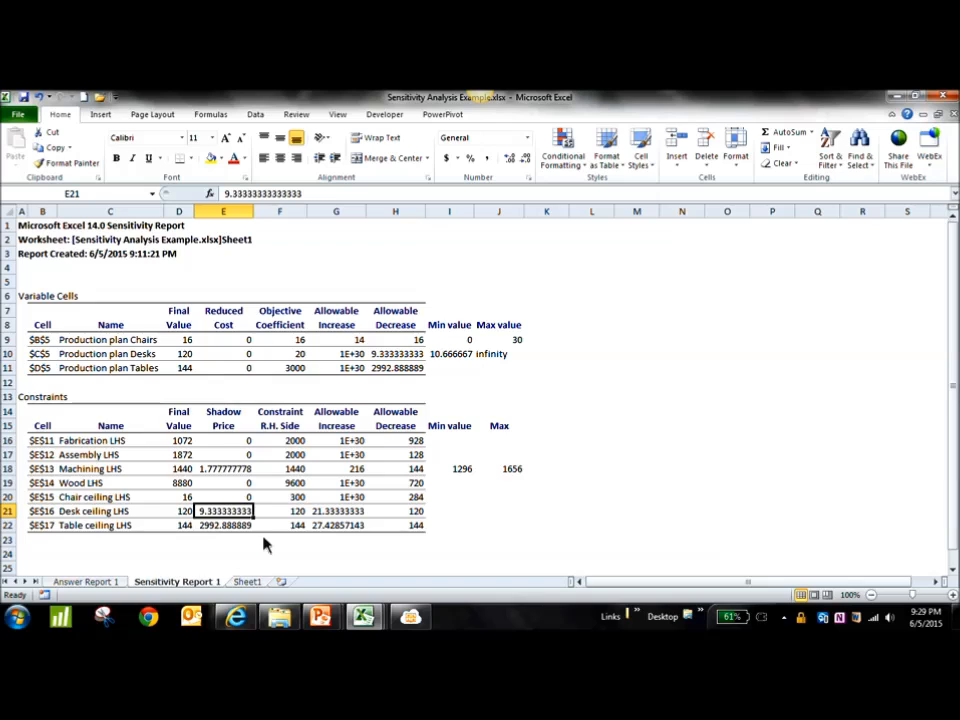
# Reset the Machining right-hand side in G13 on Sheet1 to 1440, rerun Solver, keep the solution and check total profit against the original.
pyautogui.click(247, 582)
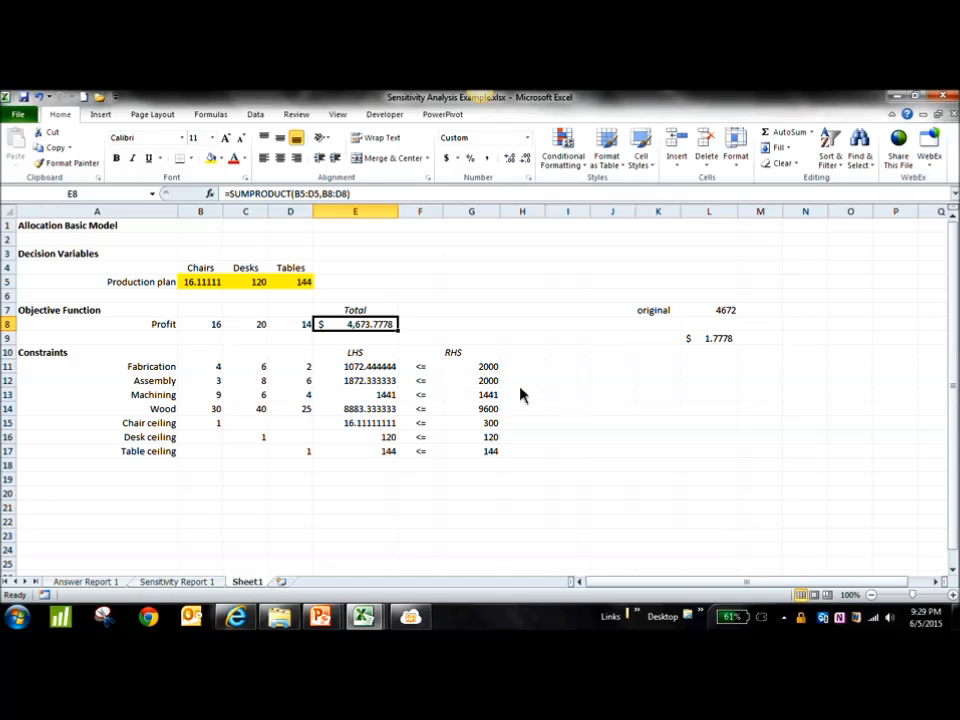
pyautogui.click(486, 396)
pyautogui.write('1440')
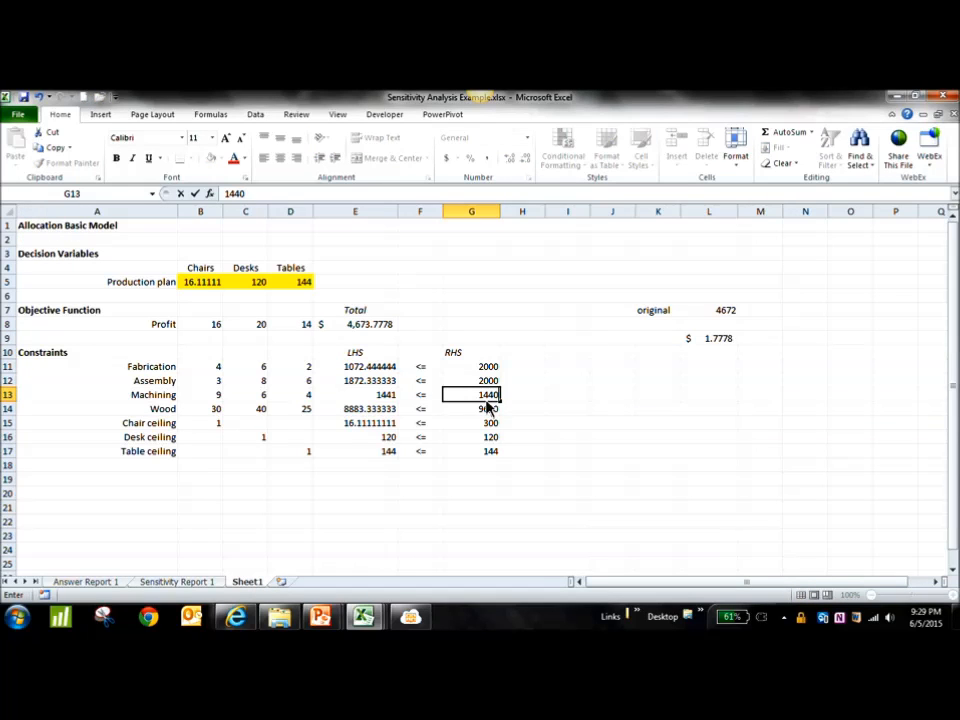
pyautogui.press('Return')
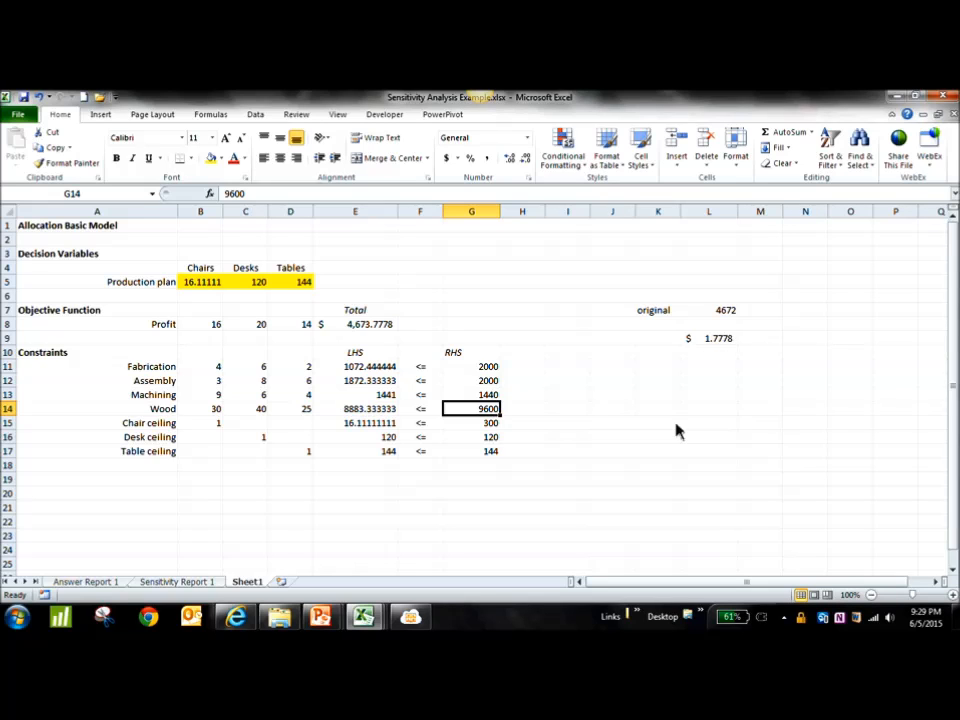
pyautogui.click(256, 115)
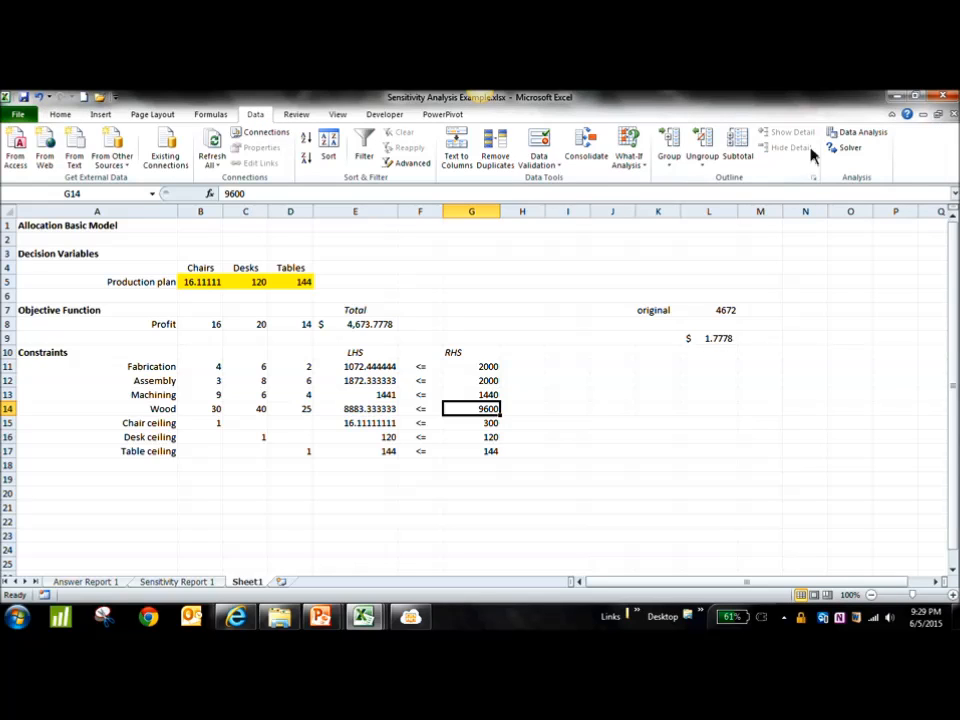
pyautogui.click(831, 150)
pyautogui.click(814, 499)
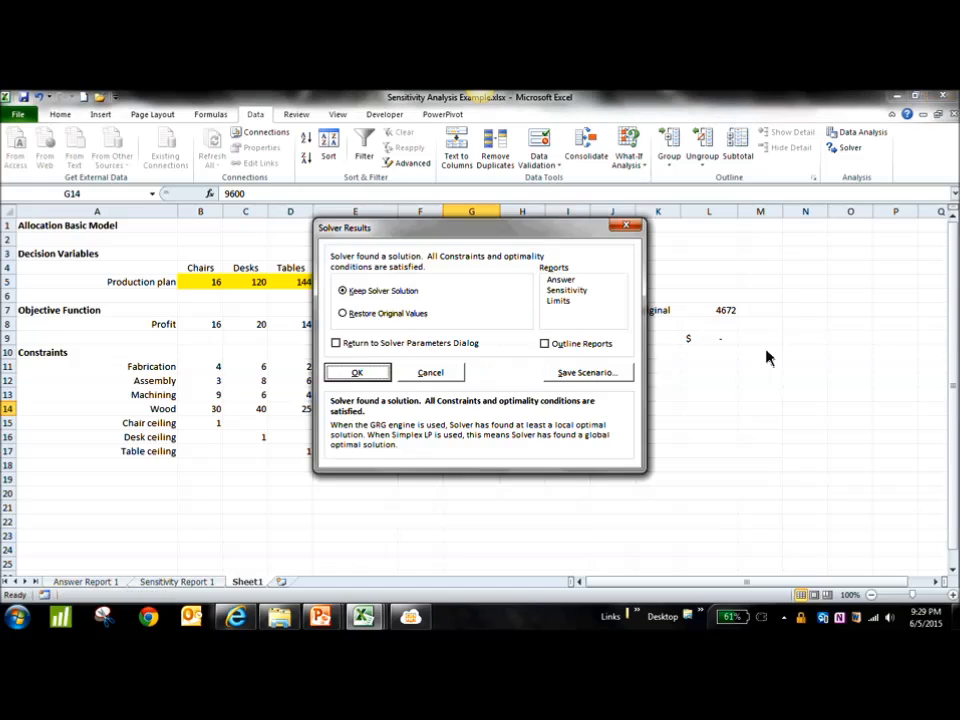
pyautogui.click(366, 374)
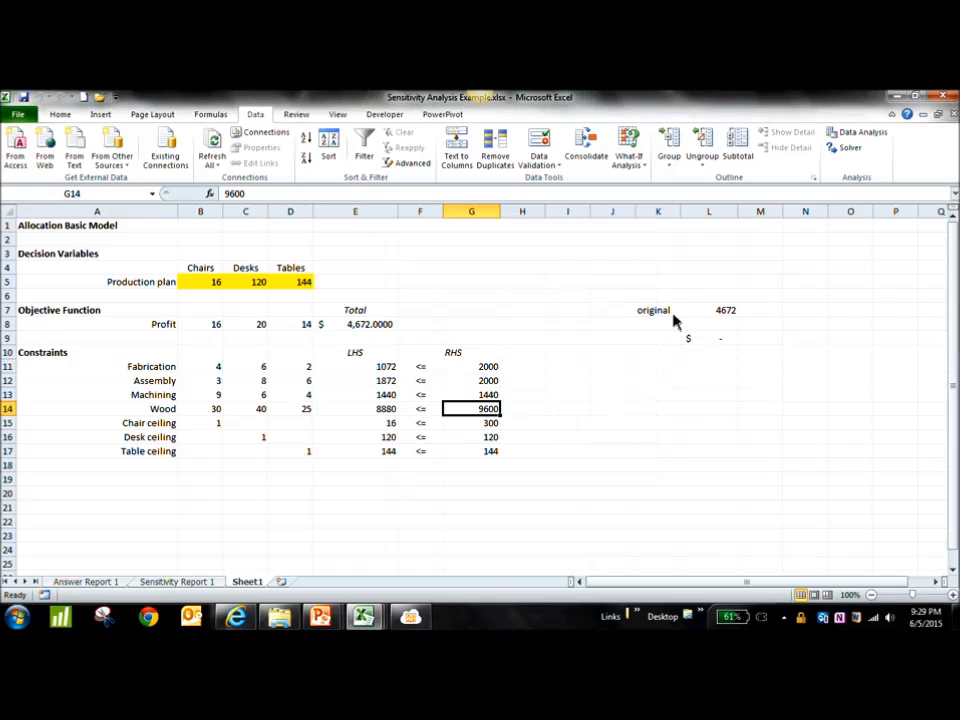
pyautogui.click(385, 330)
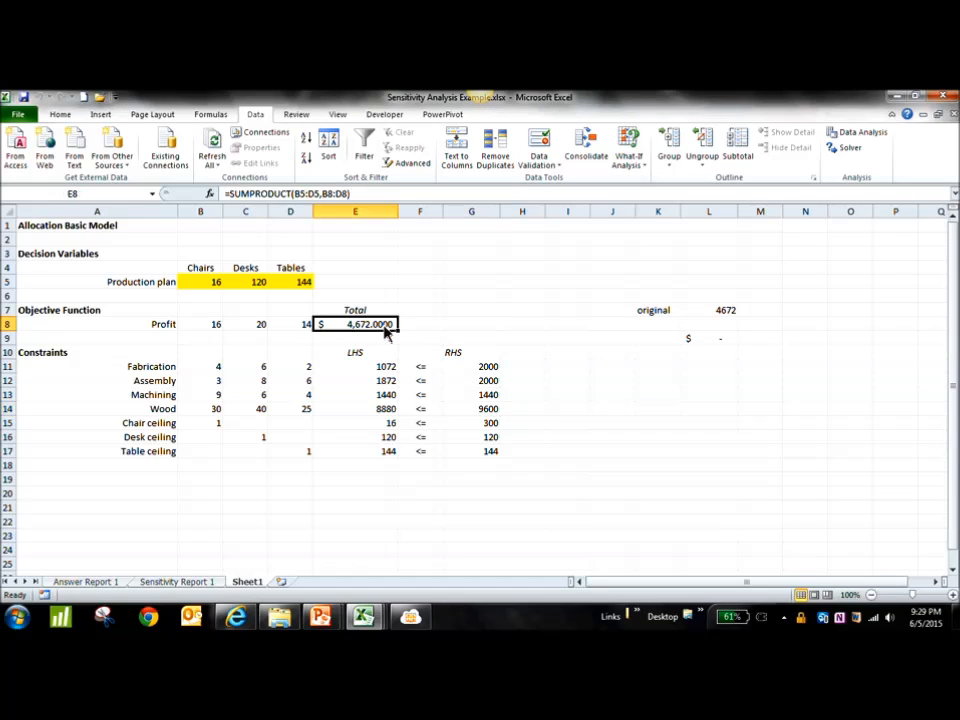
pyautogui.click(700, 312)
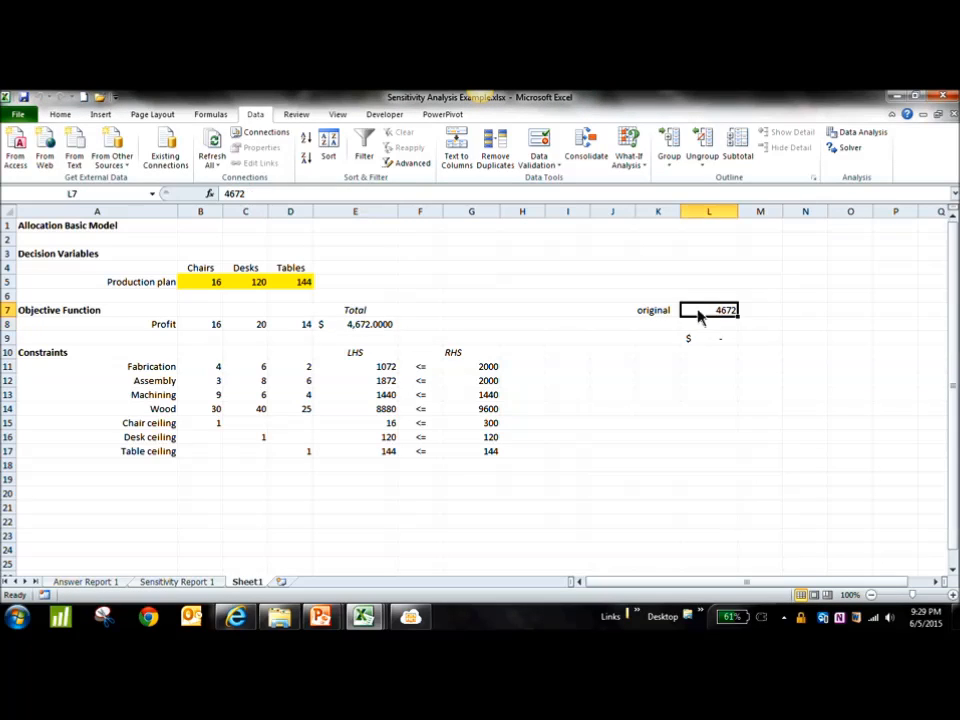
# Set the Desk ceiling's right-hand side in G16 to 121, rerun Solver and keep the solution.
pyautogui.click(489, 441)
pyautogui.write('121')
pyautogui.press('Return')
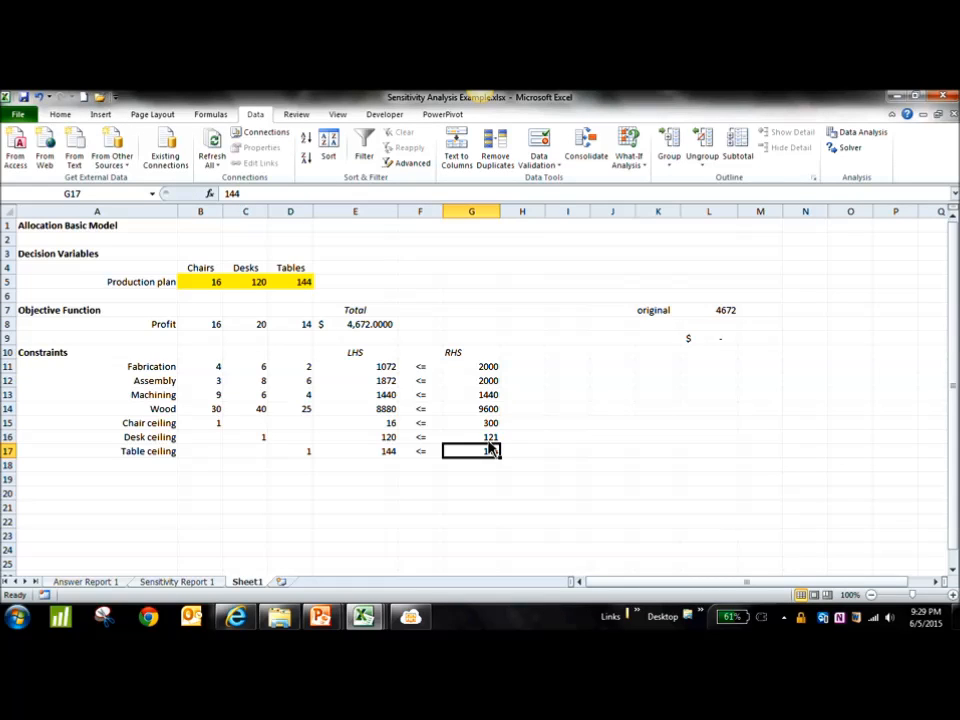
pyautogui.click(492, 438)
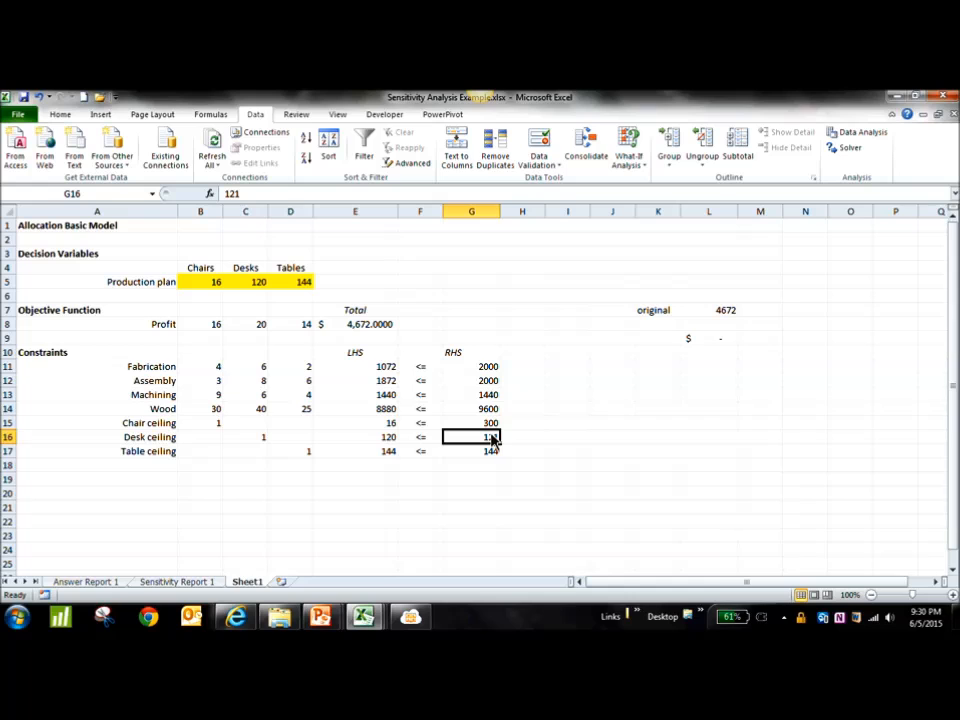
pyautogui.click(845, 150)
pyautogui.click(831, 508)
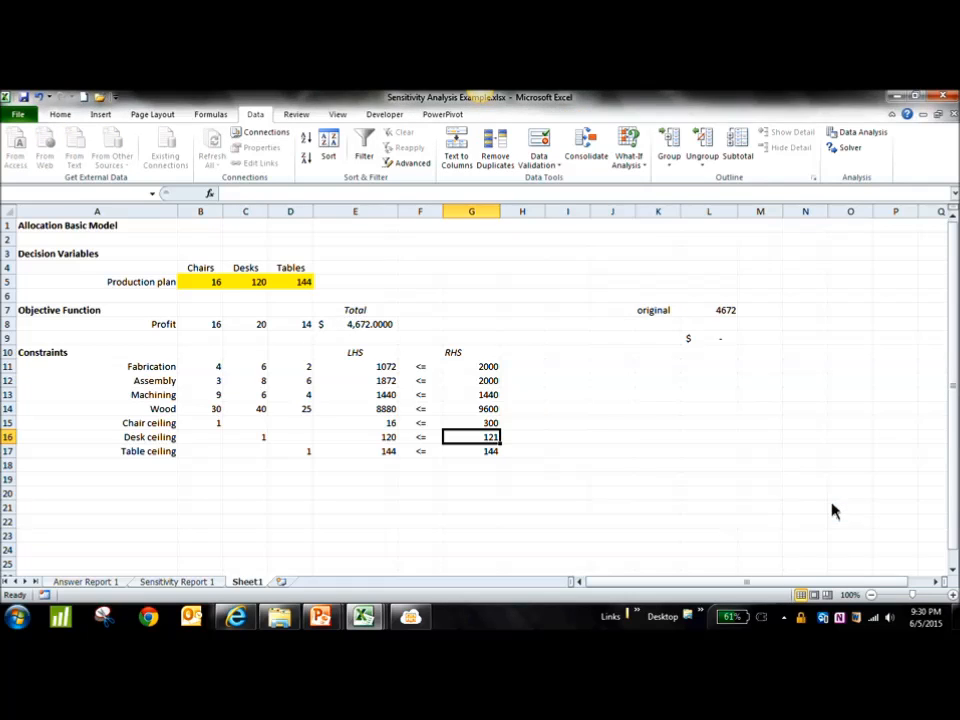
pyautogui.moveTo(420, 238); pyautogui.dragTo(704, 233)
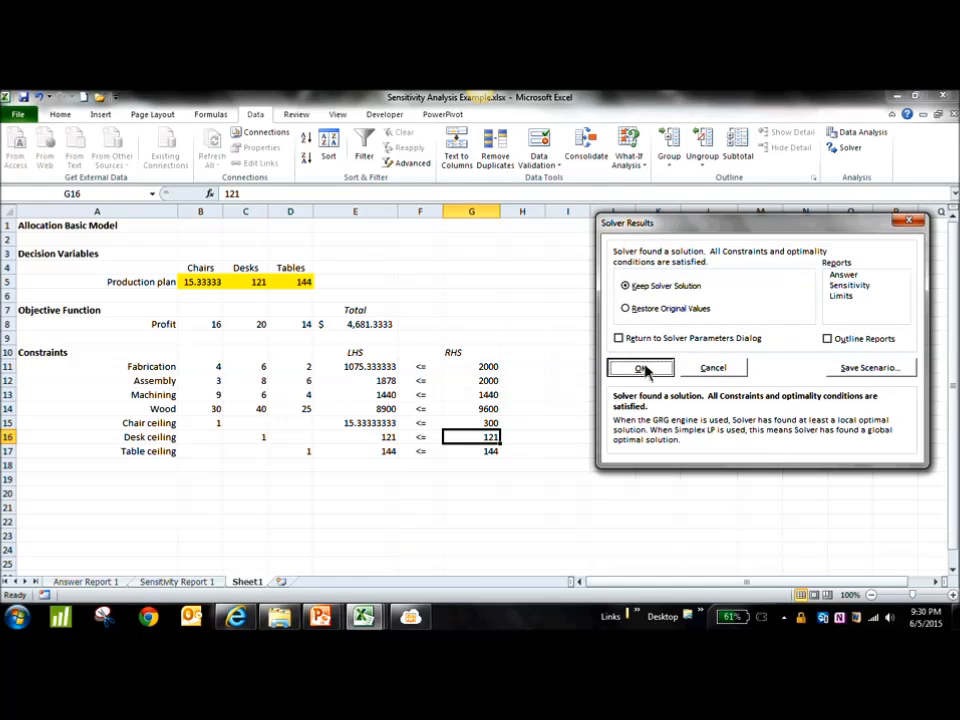
pyautogui.click(640, 367)
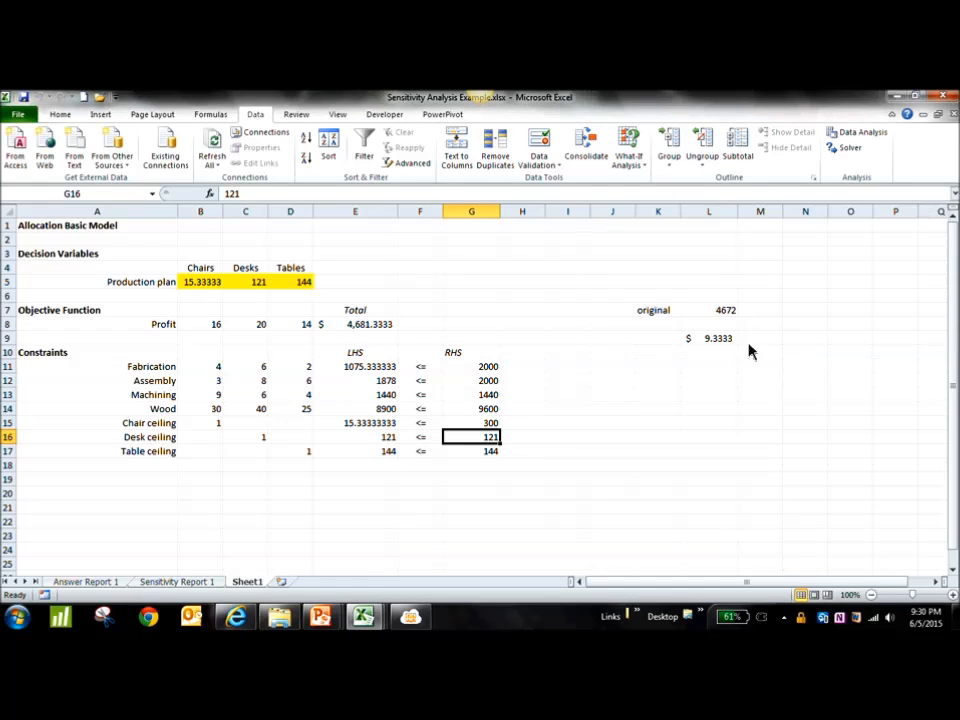
# Compare the profit change in L9 with Sensitivity Report 1, and examine the Machining shadow price with its minimum and maximum values.
pyautogui.click(735, 343)
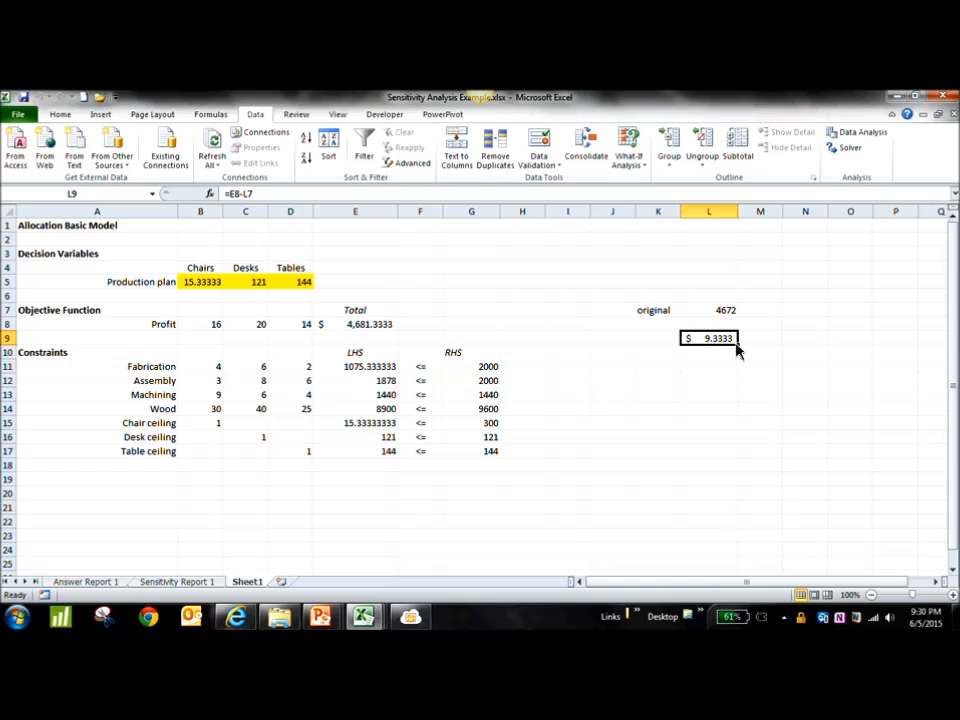
pyautogui.click(180, 582)
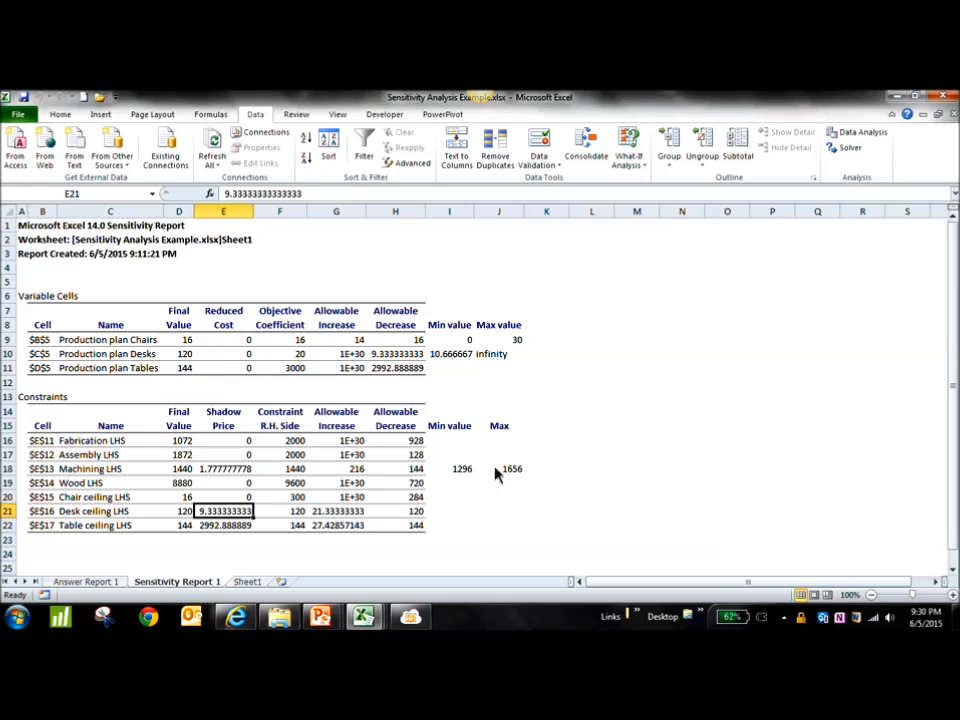
pyautogui.click(223, 472)
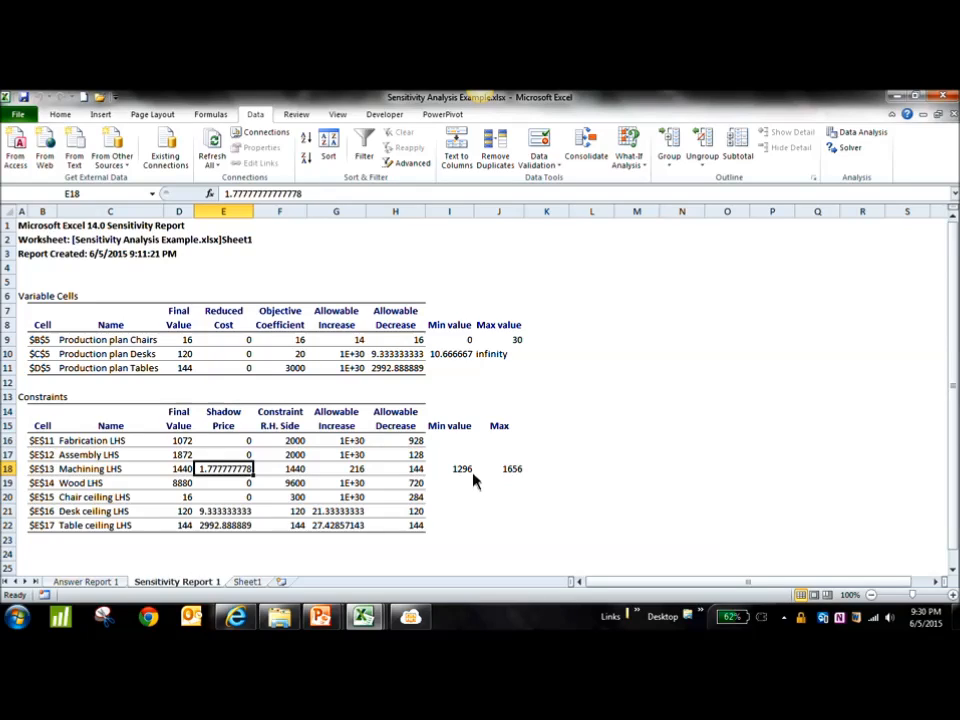
# Restore the Desk ceiling's right-hand side in G16 on Sheet1 to 120.
pyautogui.click(247, 581)
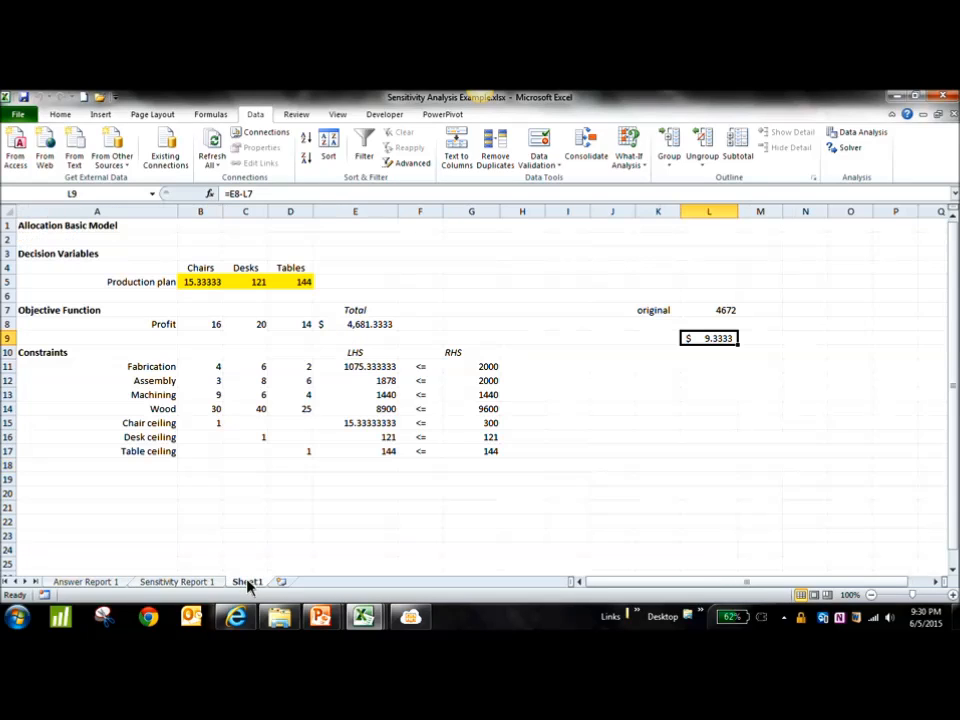
pyautogui.click(492, 439)
pyautogui.write('120')
pyautogui.press('Return')
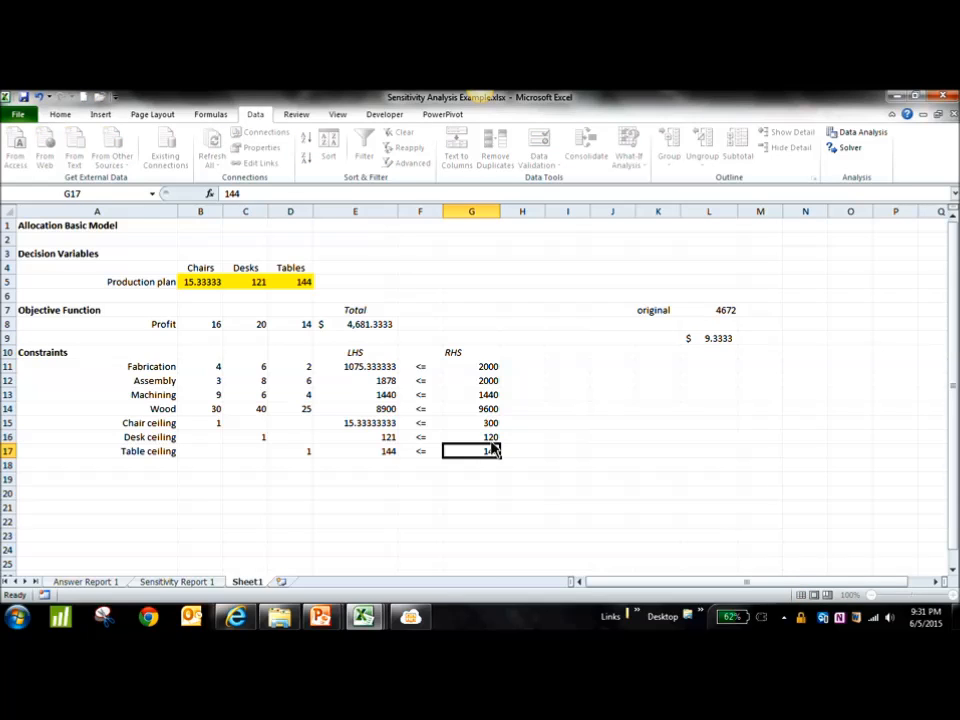
# Set the Machining constraint's right-hand side in G13 to 1290, rerun Solver and keep the solution.
pyautogui.click(492, 396)
pyautogui.write('1290')
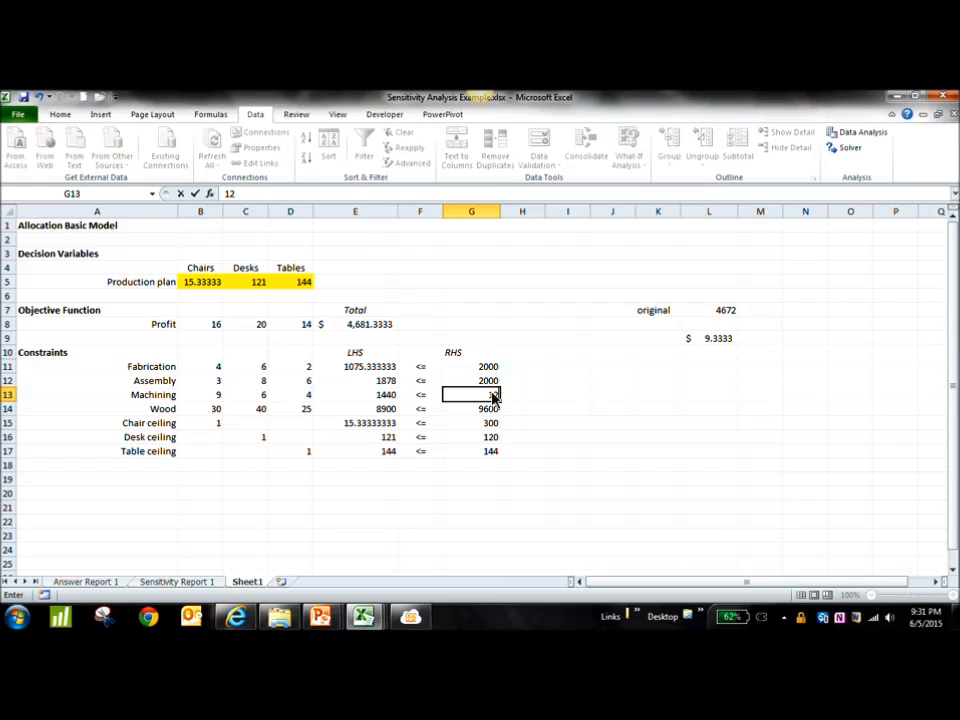
pyautogui.press('Return')
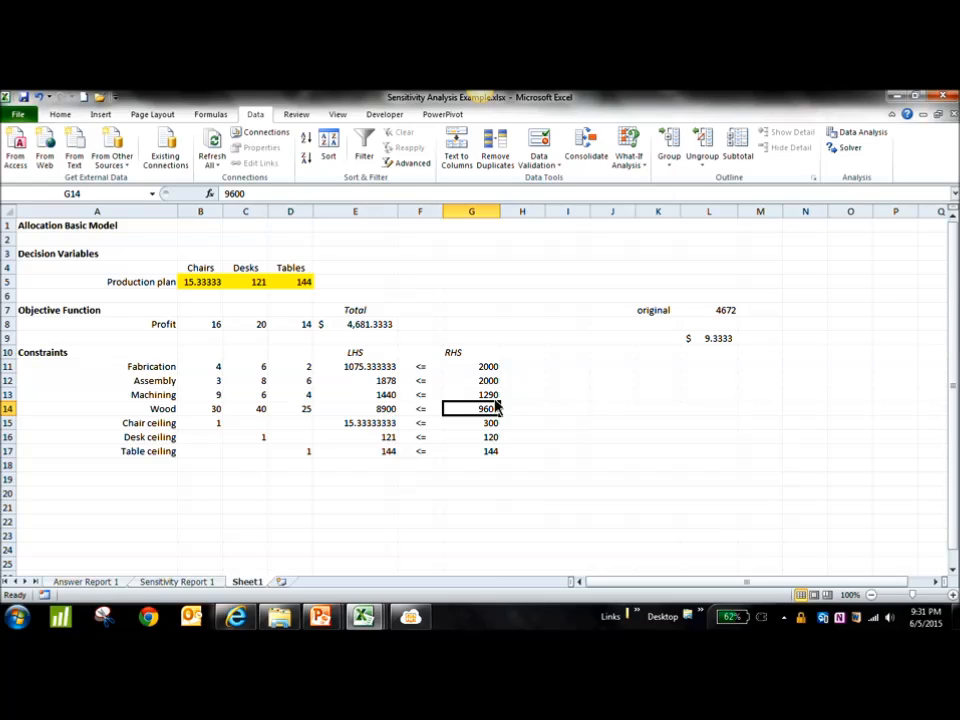
pyautogui.click(452, 395)
pyautogui.click(865, 150)
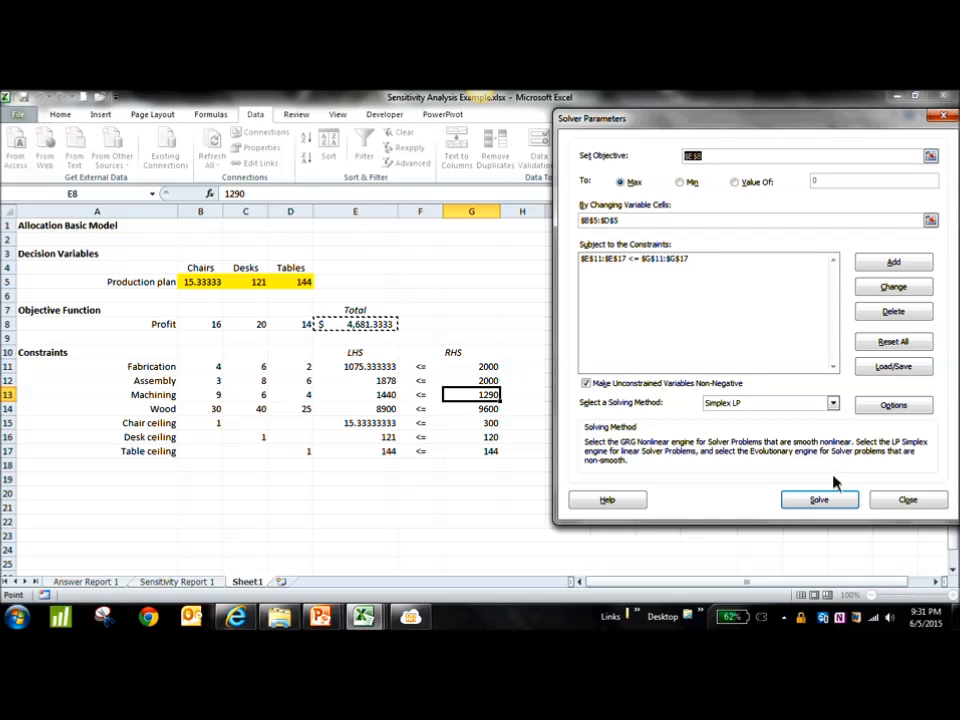
pyautogui.click(831, 500)
pyautogui.moveTo(489, 230); pyautogui.dragTo(753, 386)
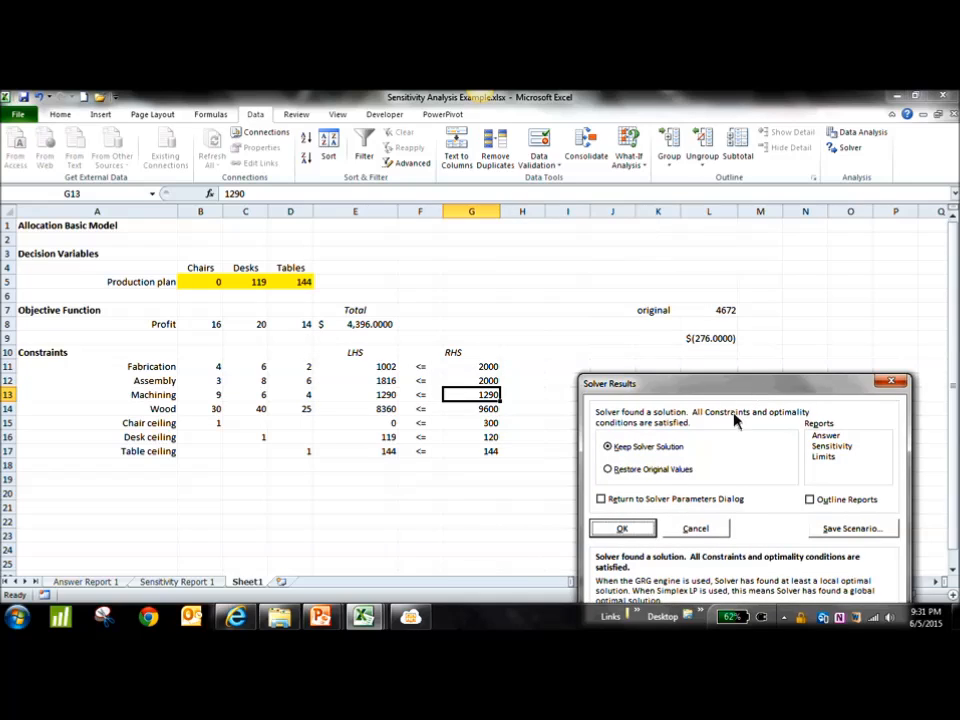
pyautogui.click(648, 530)
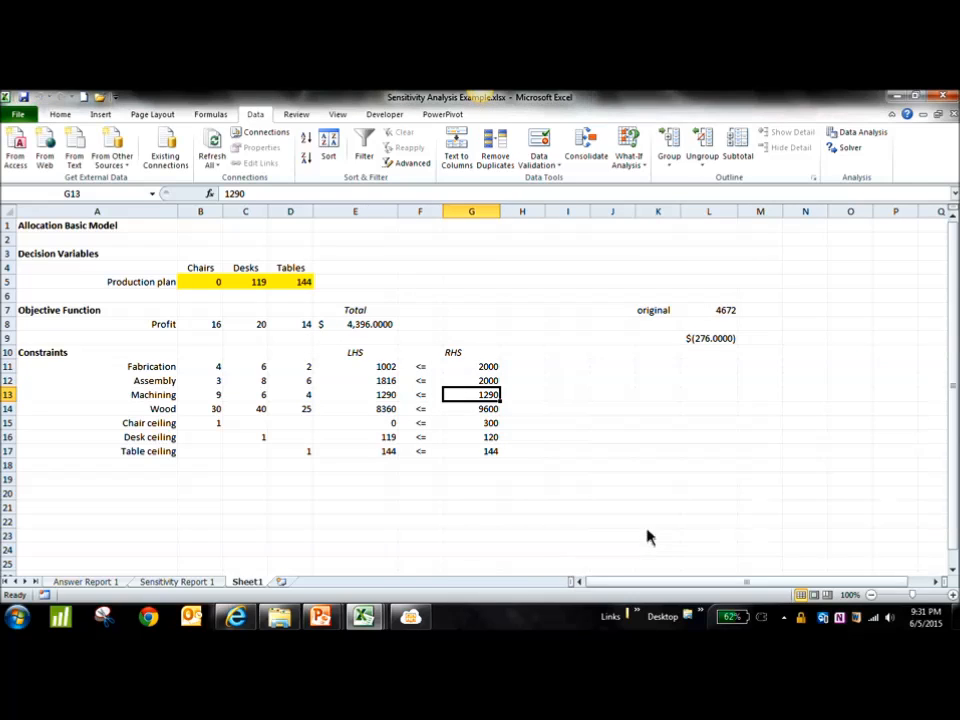
# Re-enter the profit change formula =E8-L7 in L9.
pyautogui.click(726, 345)
pyautogui.write('=')
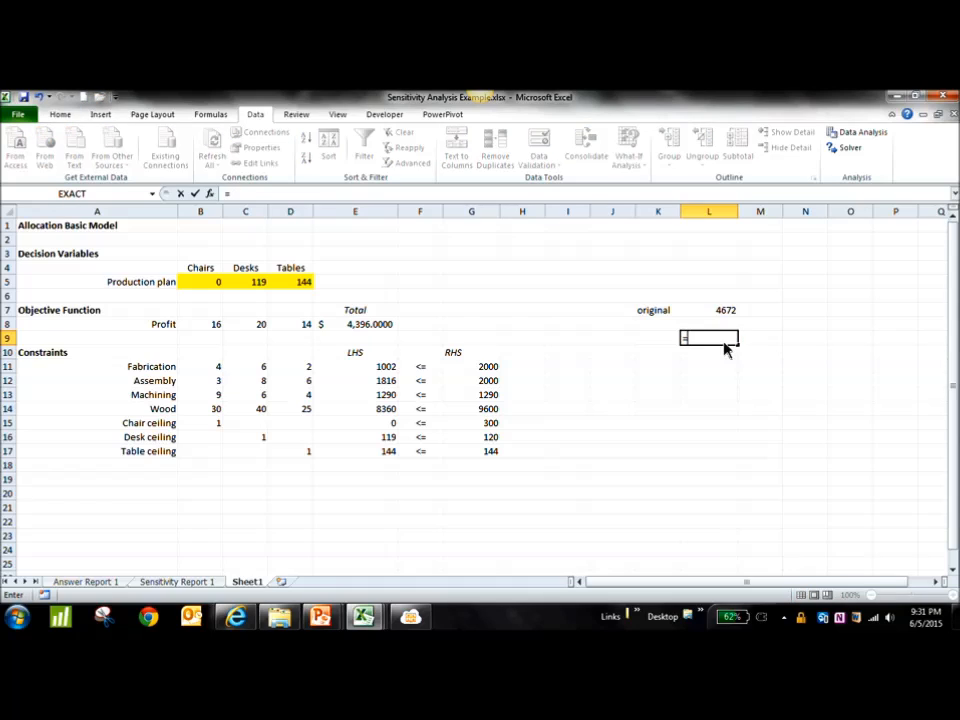
pyautogui.click(368, 326)
pyautogui.write('-')
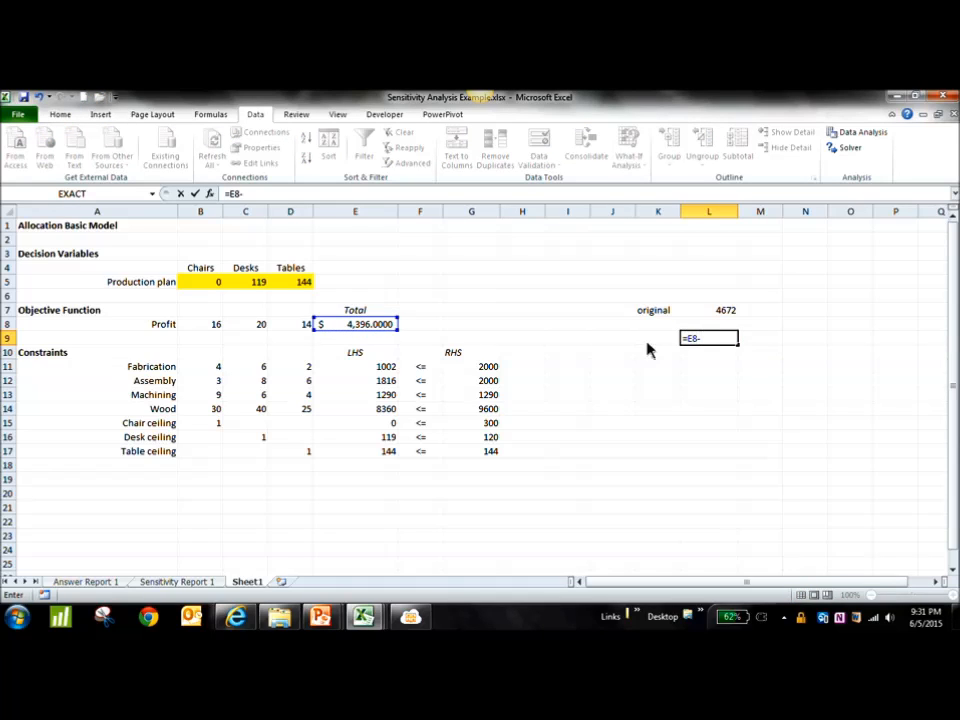
pyautogui.click(726, 316)
pyautogui.press('Return')
pyautogui.click(730, 339)
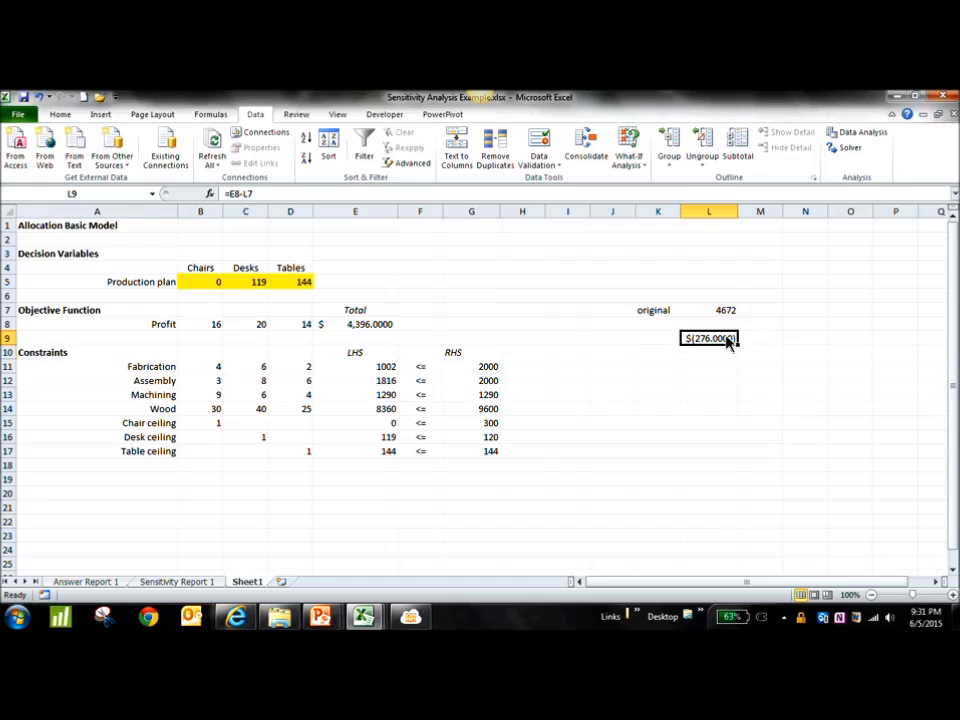
# Format the profit change in L9 to show no decimal places.
pyautogui.click(60, 114)
pyautogui.click(524, 160)
pyautogui.click(524, 160)
pyautogui.click(524, 160)
pyautogui.click(524, 160)
pyautogui.click(755, 452)
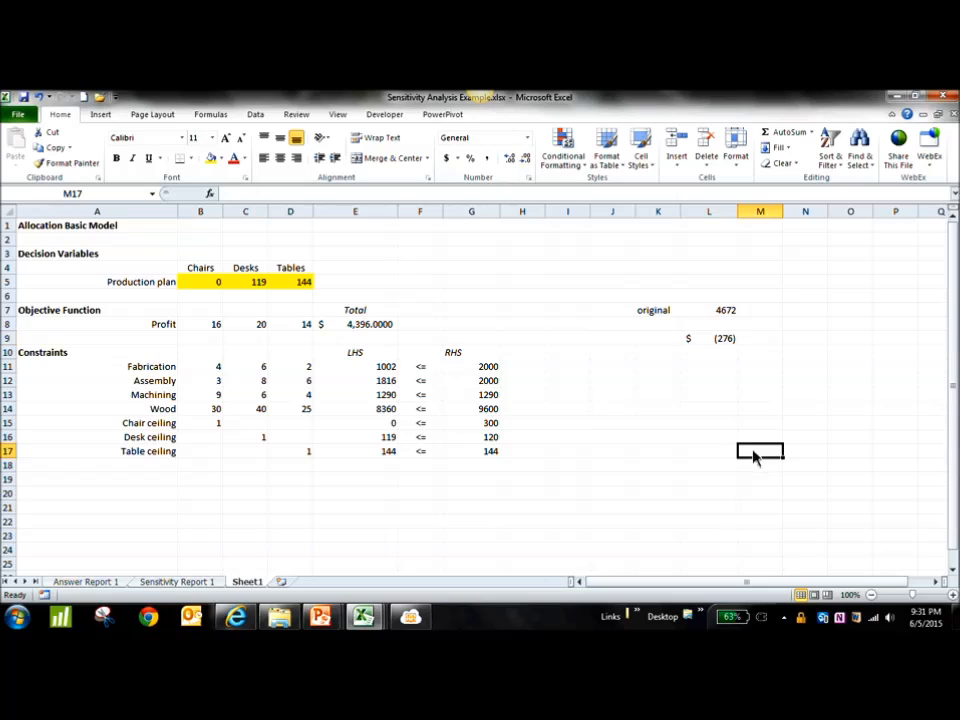
# Compare the profit change in L9 with the Machining shadow price and minimum value in Sensitivity Report 1.
pyautogui.click(714, 341)
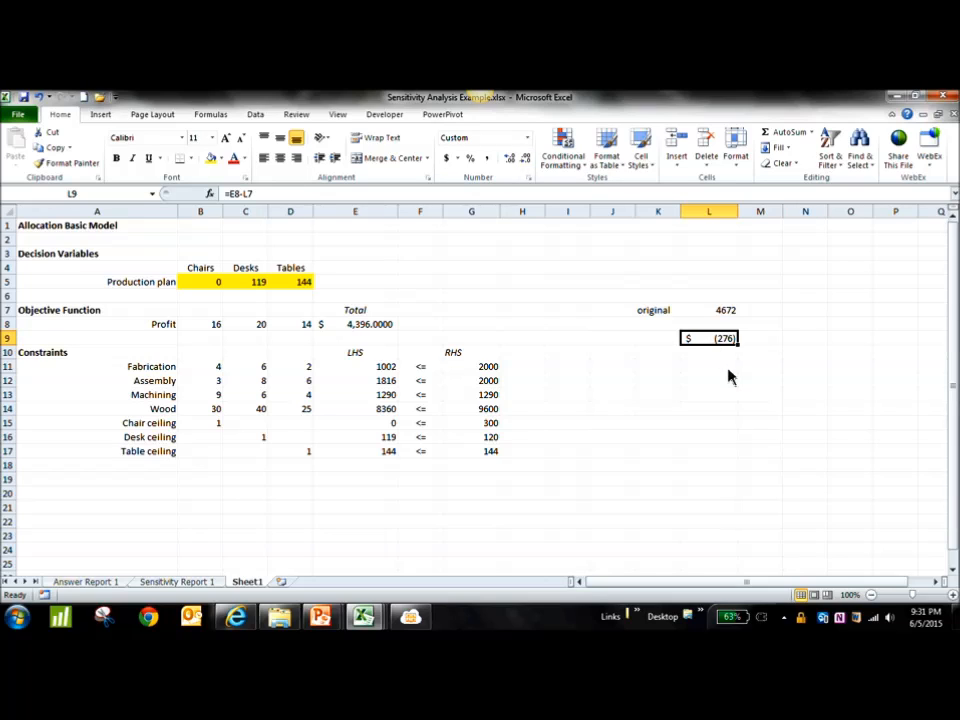
pyautogui.click(172, 584)
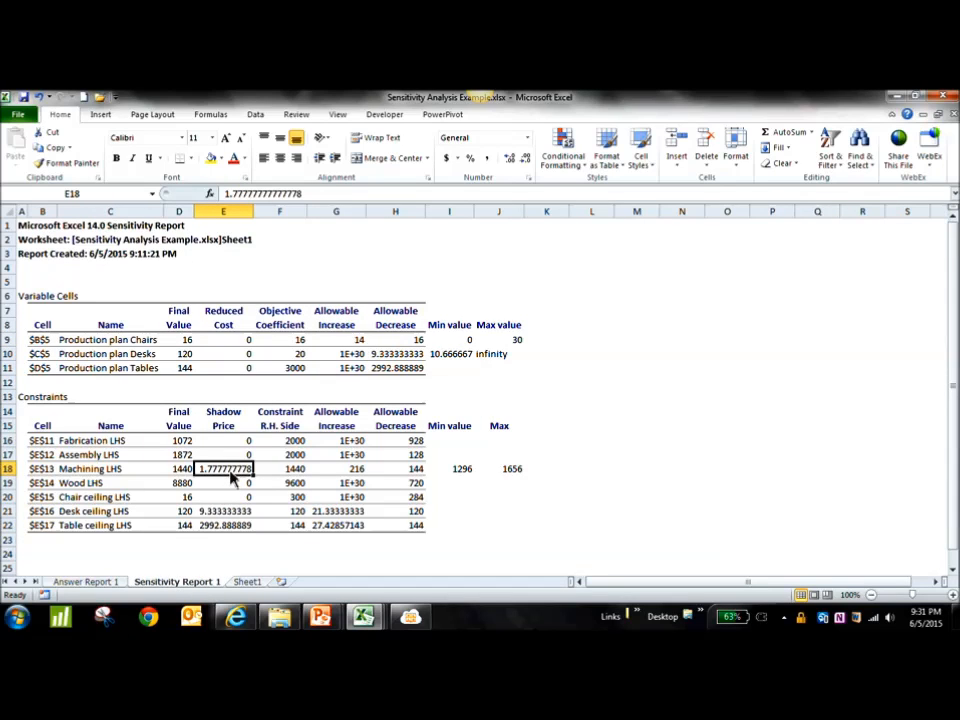
pyautogui.click(248, 583)
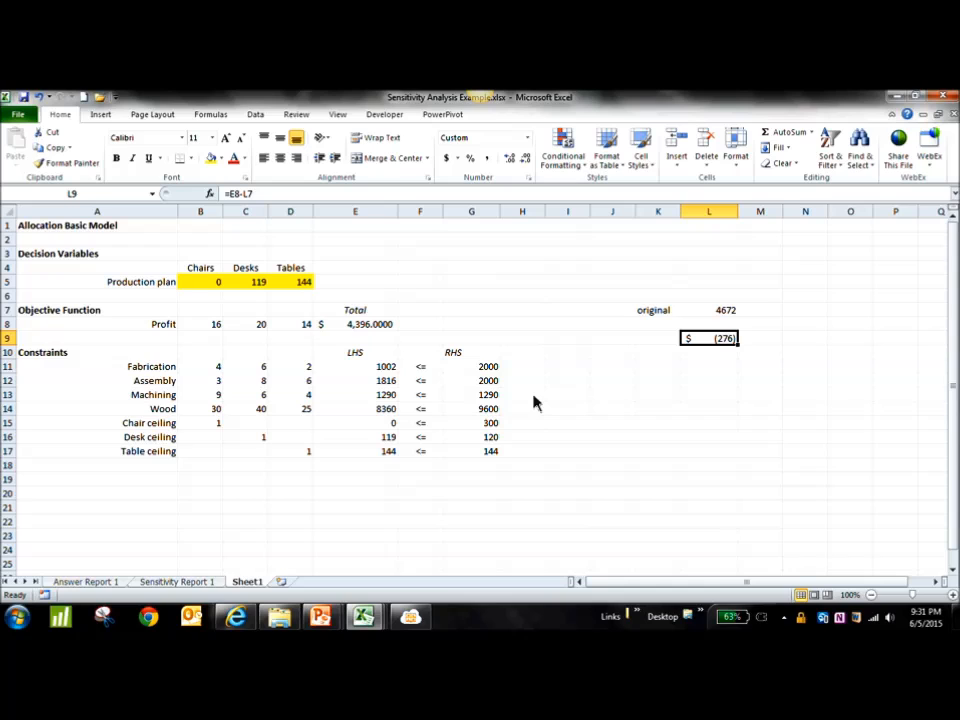
pyautogui.click(172, 583)
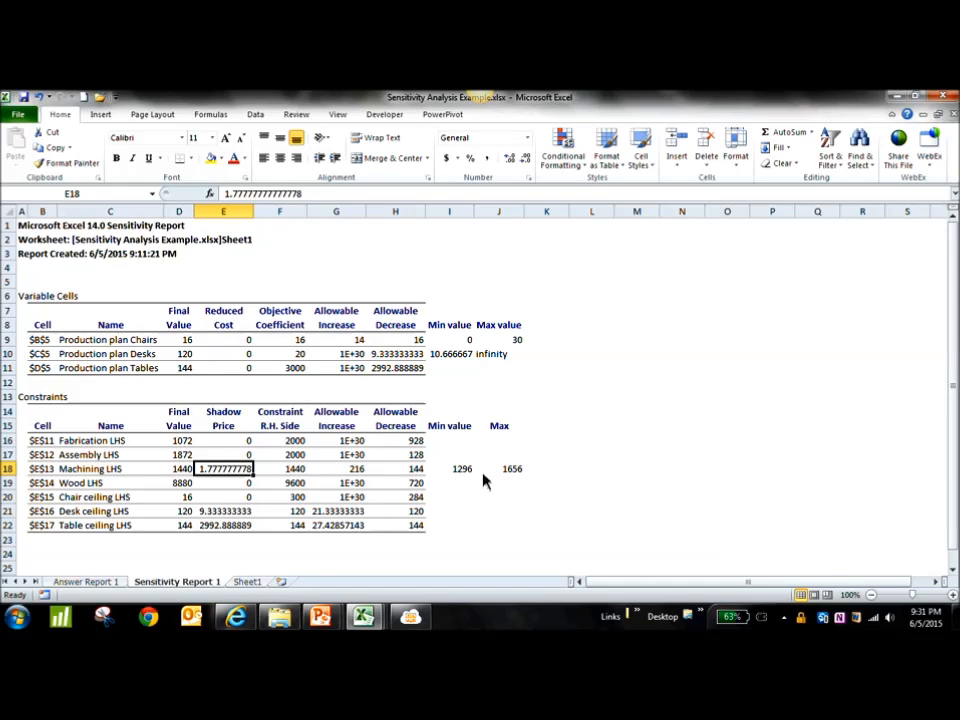
# Set the Machining constraint's right-hand side in G13 on Sheet1 to 1297, rerun Solver and keep the solution.
pyautogui.click(246, 581)
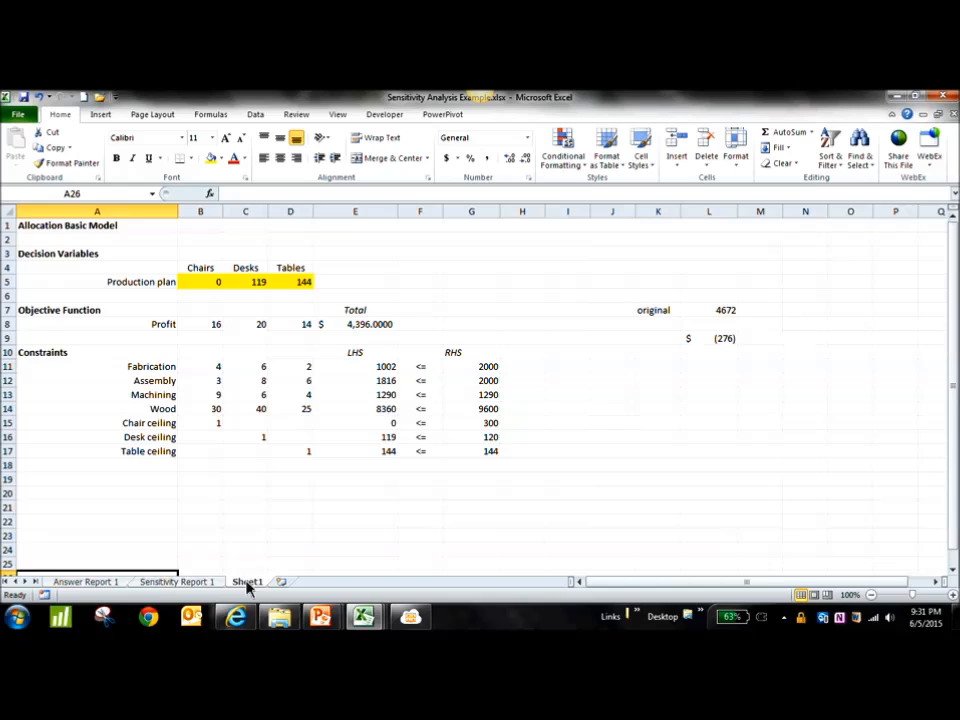
pyautogui.click(481, 398)
pyautogui.write('1297')
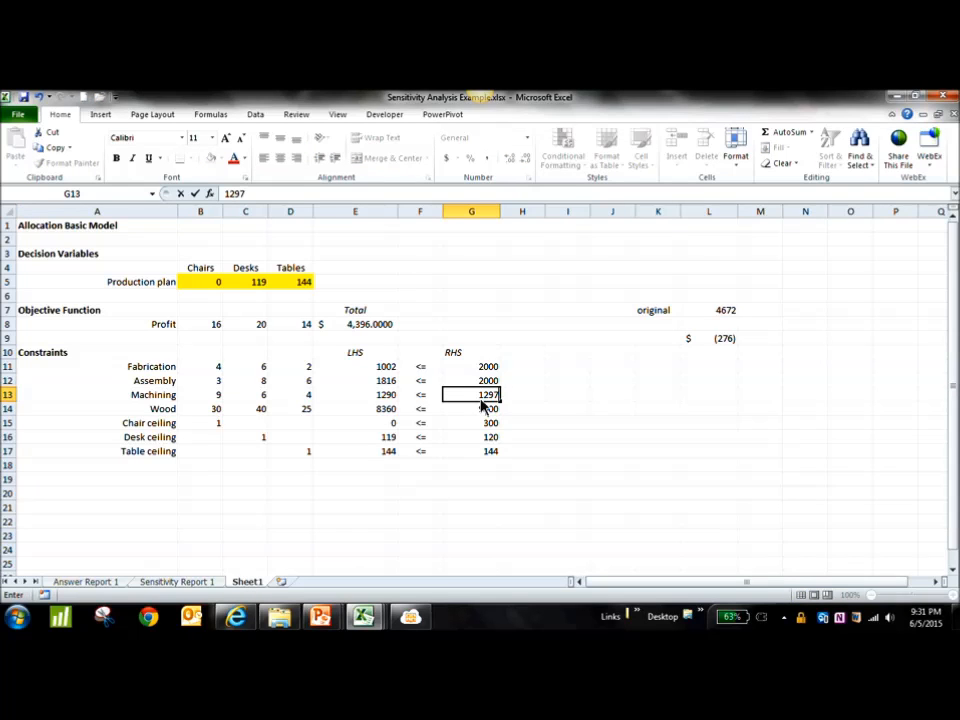
pyautogui.press('Return')
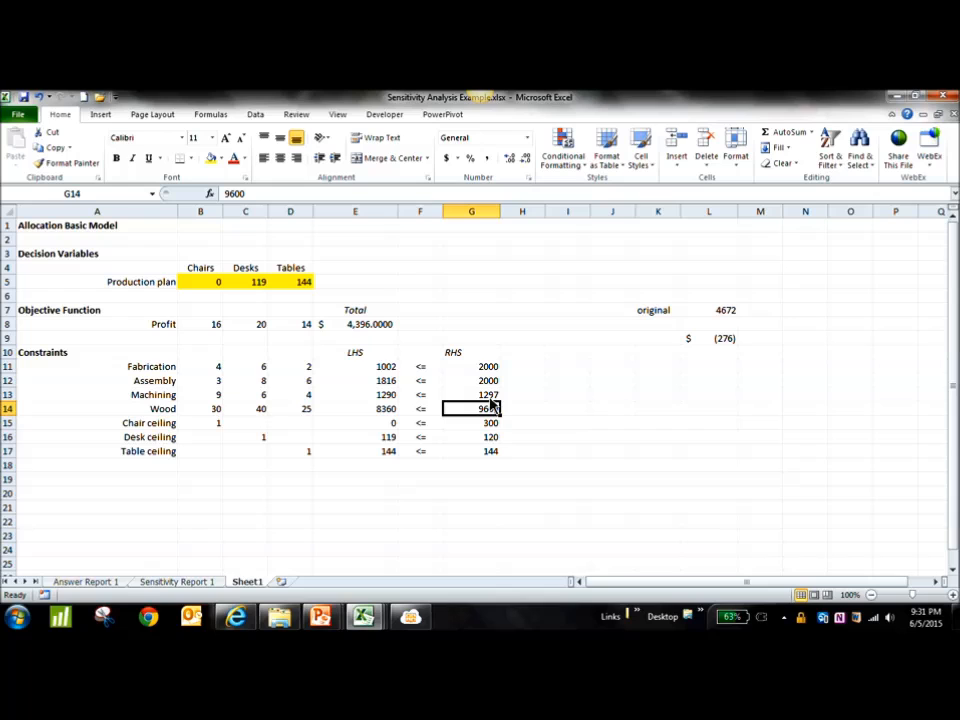
pyautogui.click(256, 114)
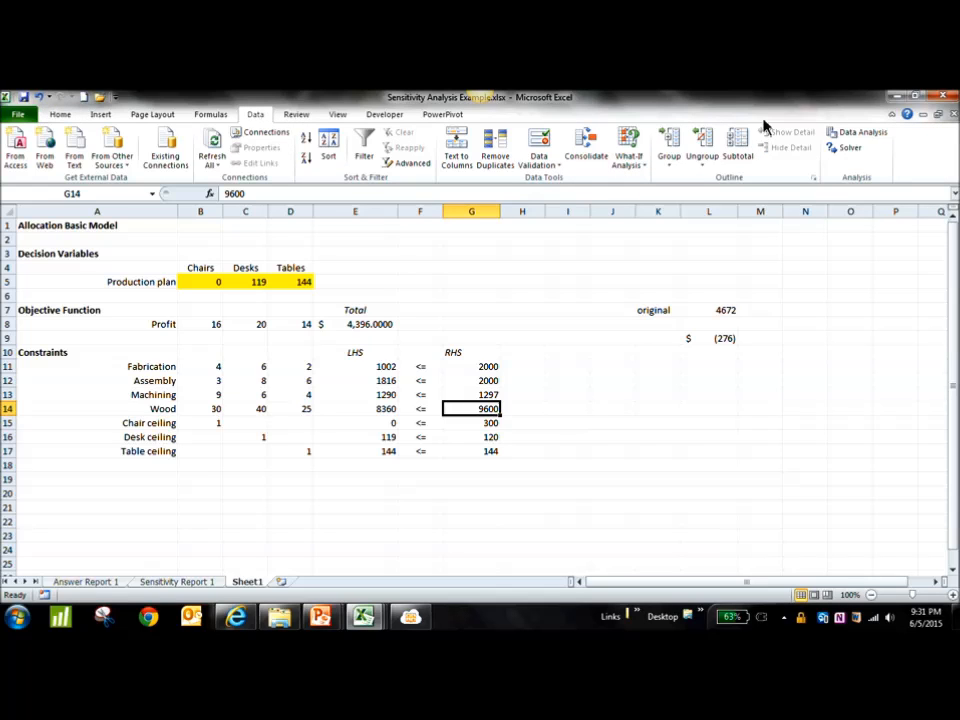
pyautogui.click(849, 146)
pyautogui.click(842, 503)
pyautogui.click(357, 373)
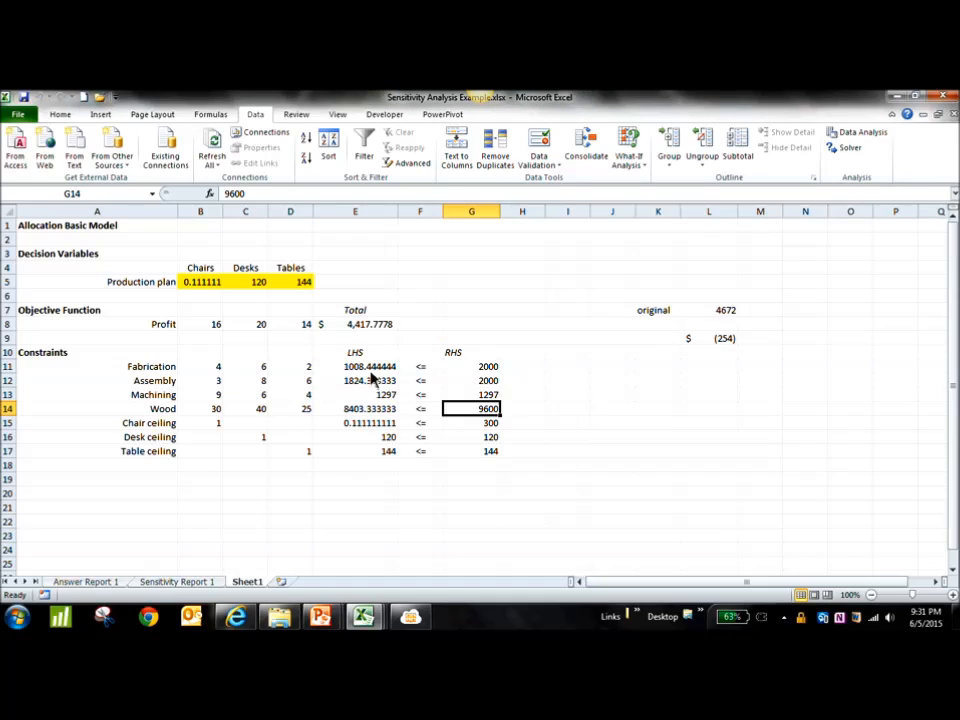
pyautogui.click(490, 396)
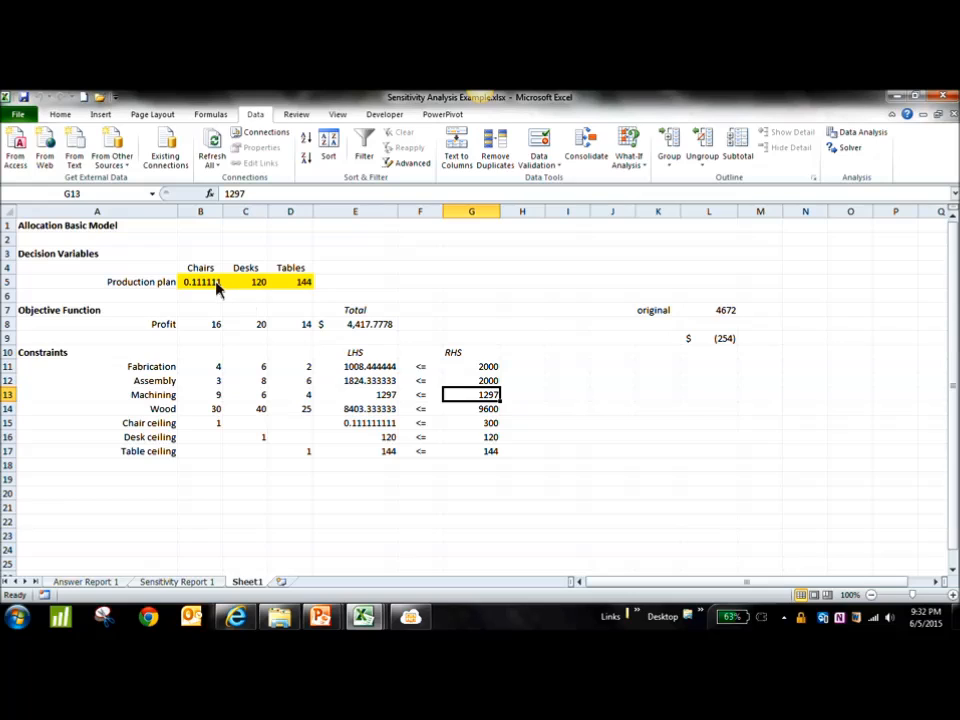
# Re-enter the Machining minimum value formula =F18-H18 in I18 of Sensitivity Report 1.
pyautogui.click(179, 583)
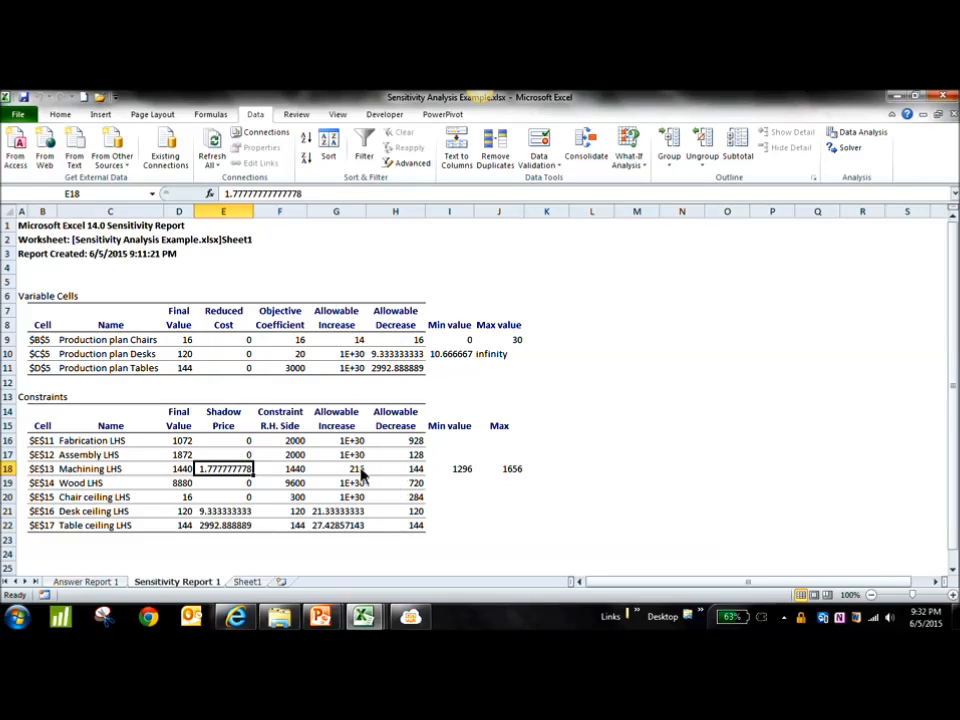
pyautogui.click(465, 474)
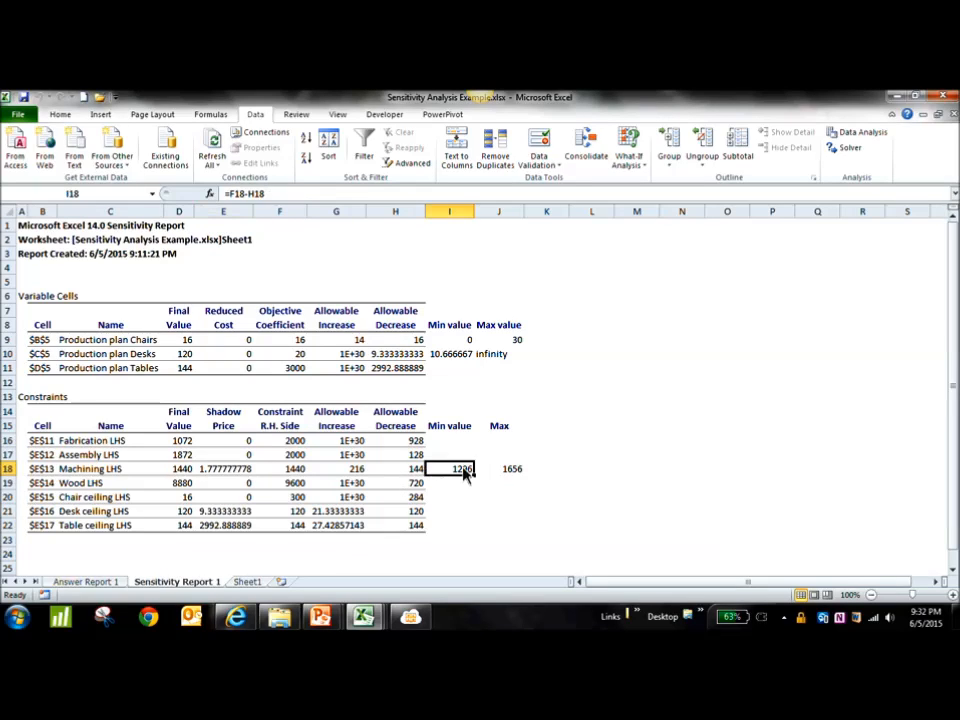
pyautogui.write('=')
pyautogui.click(296, 470)
pyautogui.write('-')
pyautogui.press('BackSpace')
pyautogui.press('BackSpace')
pyautogui.press('BackSpace')
pyautogui.press('BackSpace')
pyautogui.press('BackSpace')
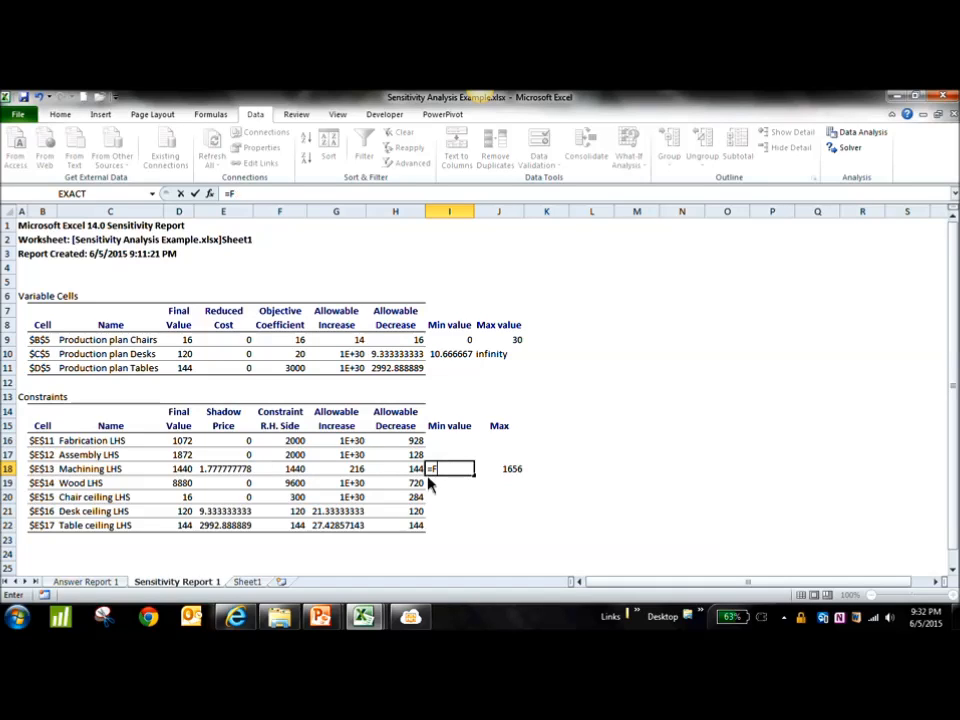
pyautogui.write('=')
pyautogui.click(300, 476)
pyautogui.write('-')
pyautogui.click(418, 472)
pyautogui.press('Return')
pyautogui.click(460, 471)
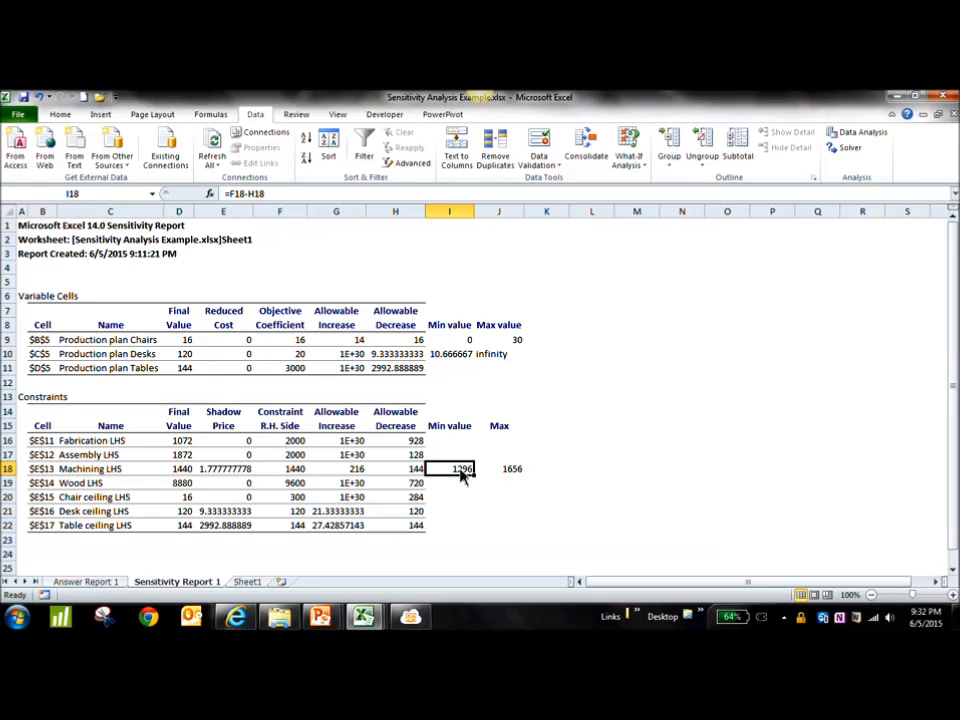
# On Sheet1, try setting the Machining right-hand side in G13 to 1440 and undo that change.
pyautogui.click(250, 583)
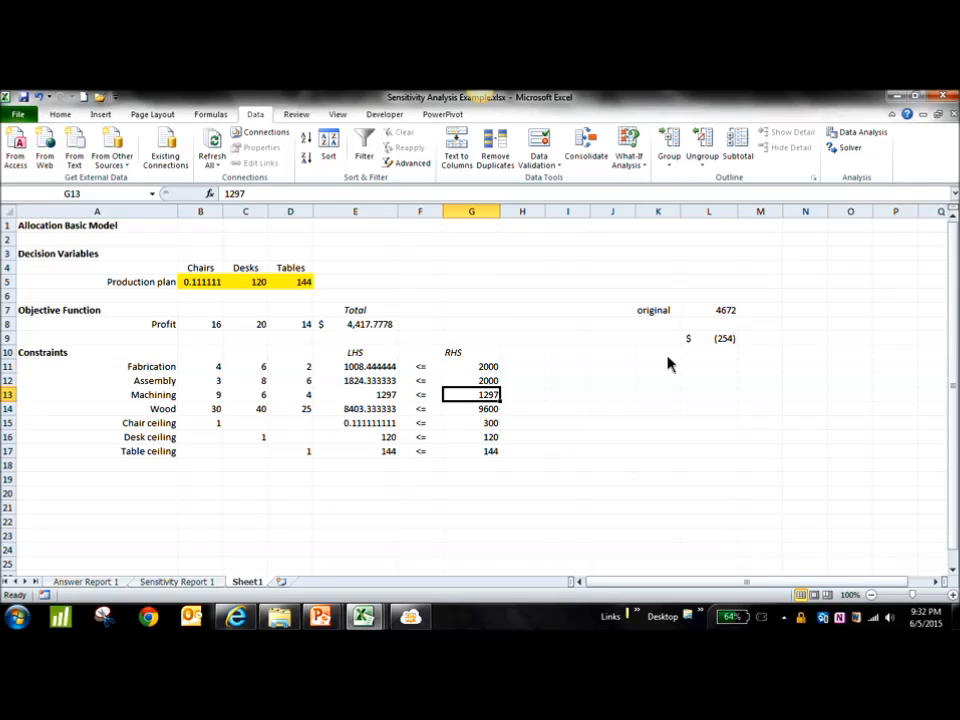
pyautogui.write('144')
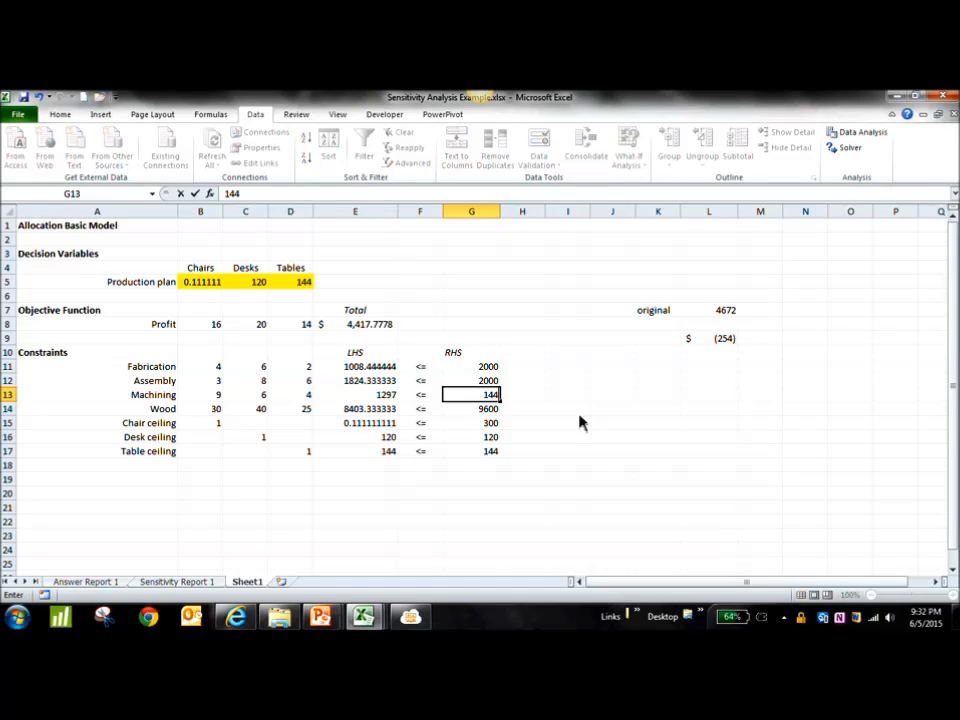
pyautogui.write('0')
pyautogui.press('Return')
pyautogui.click(487, 397)
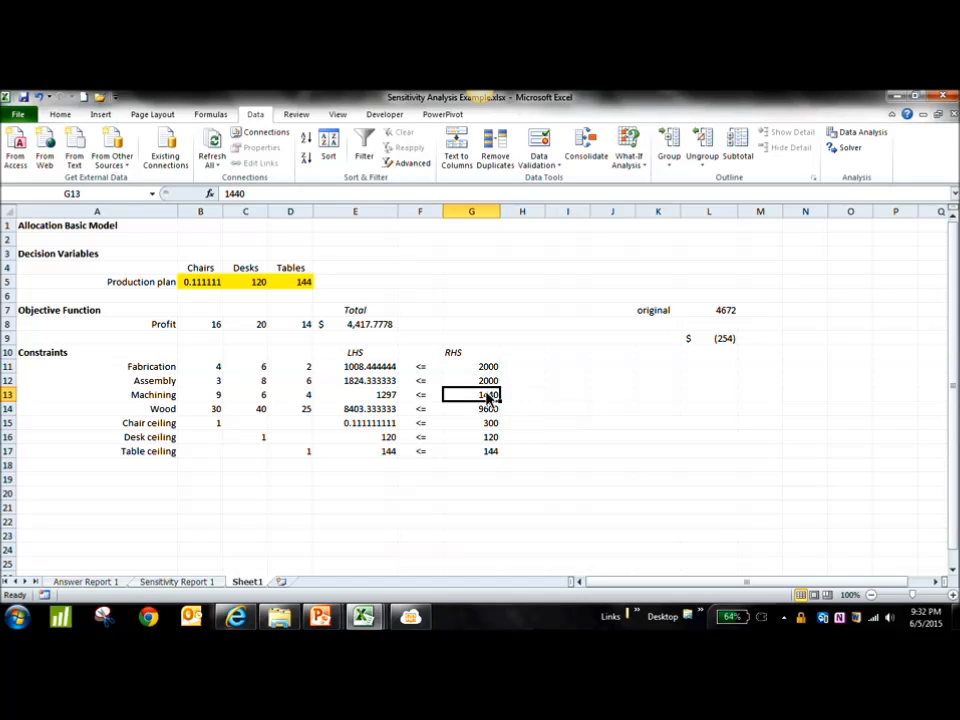
pyautogui.write('14')
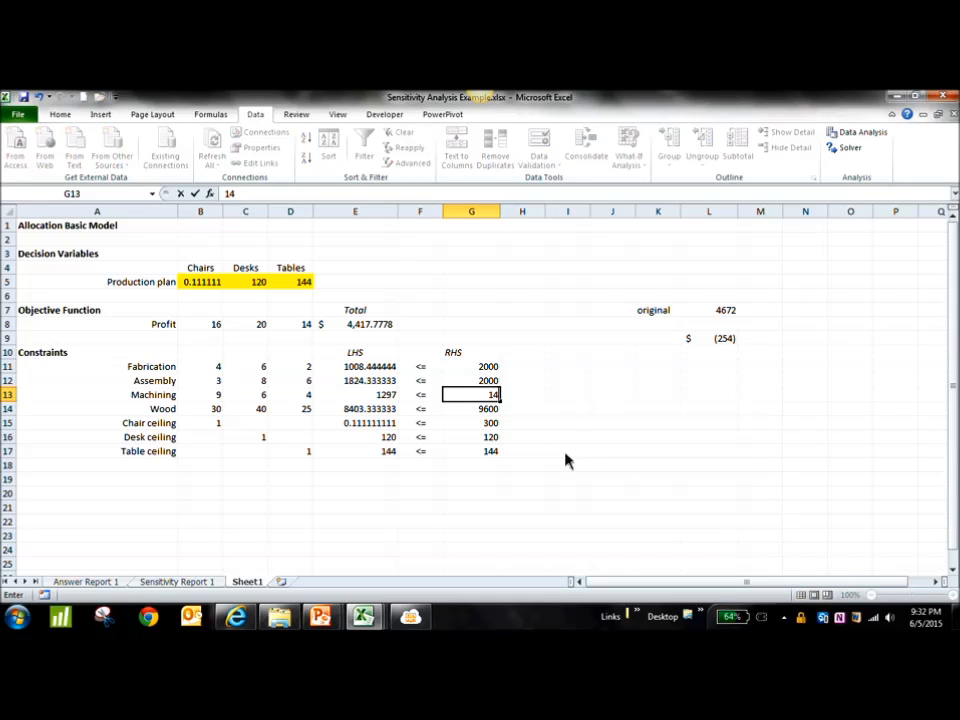
pyautogui.press('BackSpace')
pyautogui.press('BackSpace')
pyautogui.write('1440')
pyautogui.press('Return')
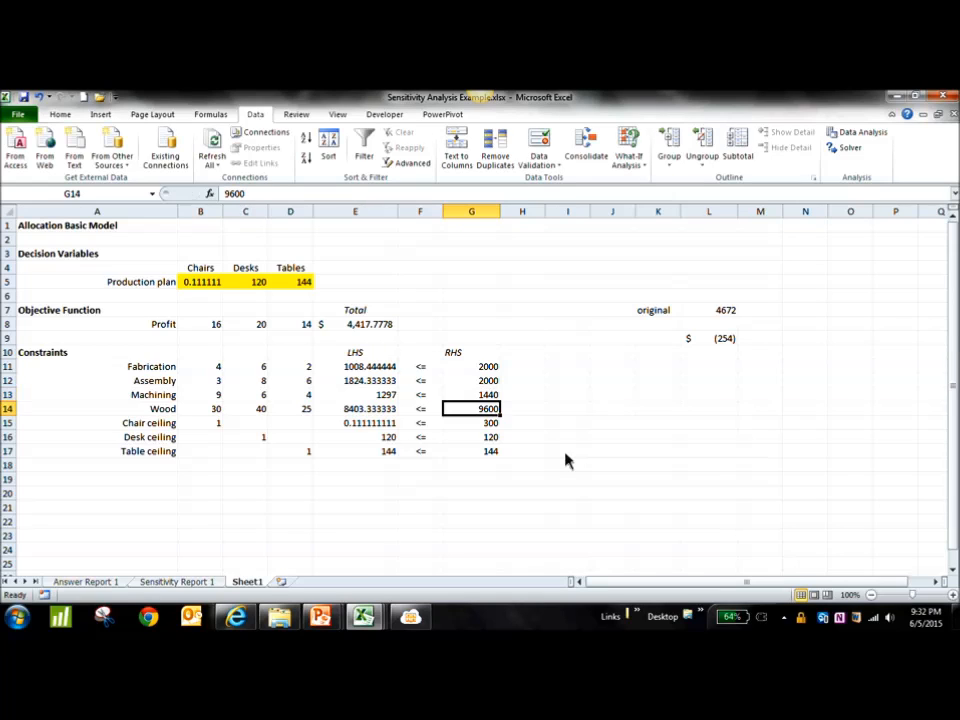
pyautogui.click(483, 398)
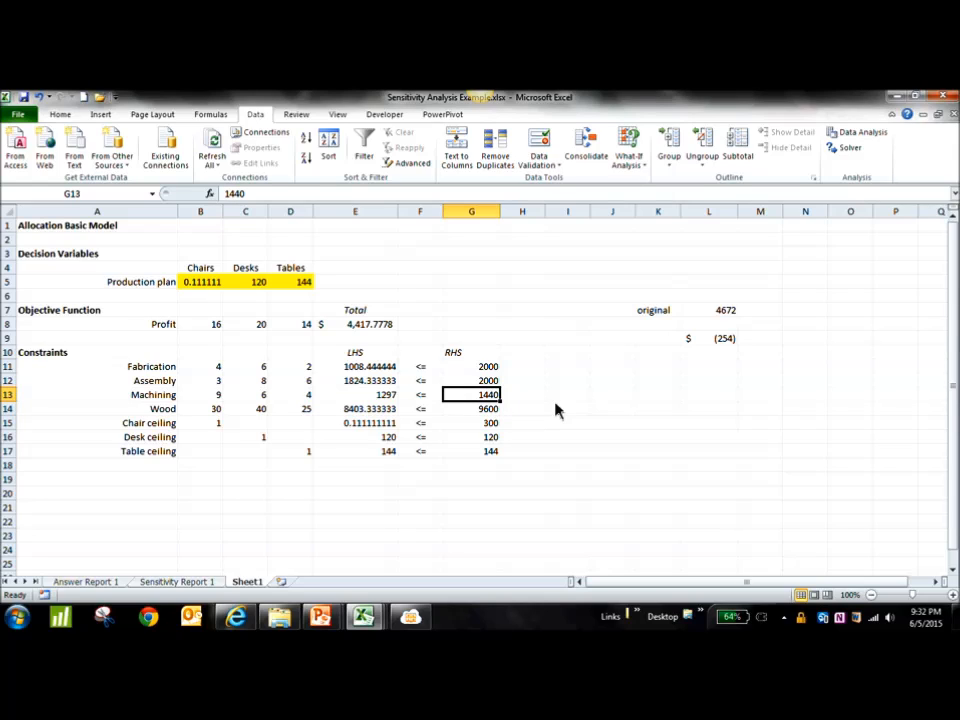
pyautogui.hotkey('ctrl', 'z')
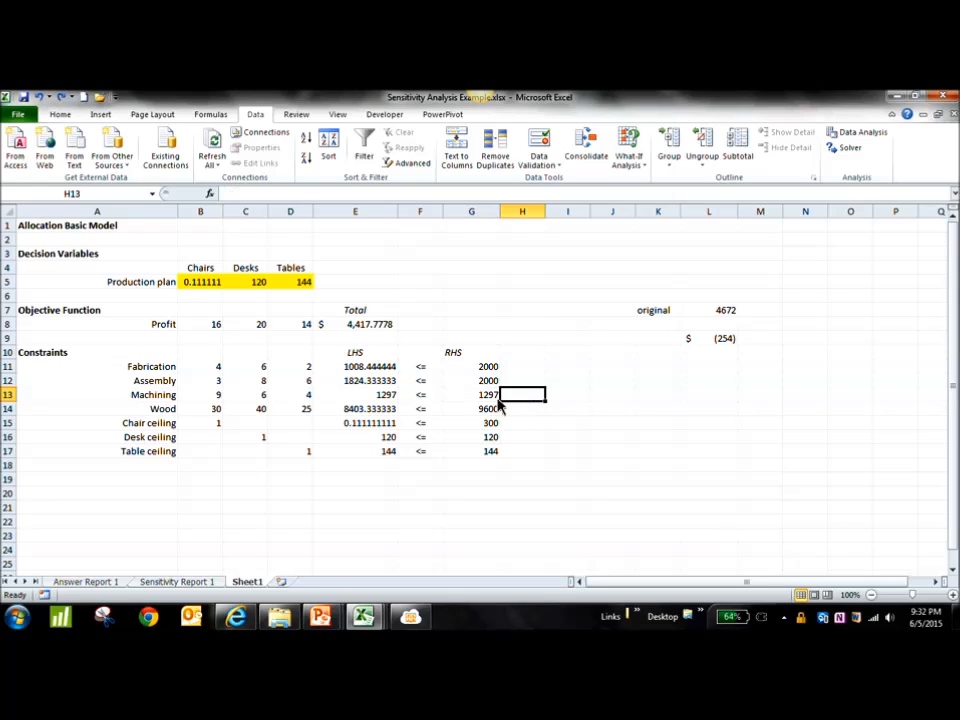
# Calculate the reduction in the Machining right-hand side in J13 with the formula =1440-G13.
pyautogui.click(611, 399)
pyautogui.write('=1440-')
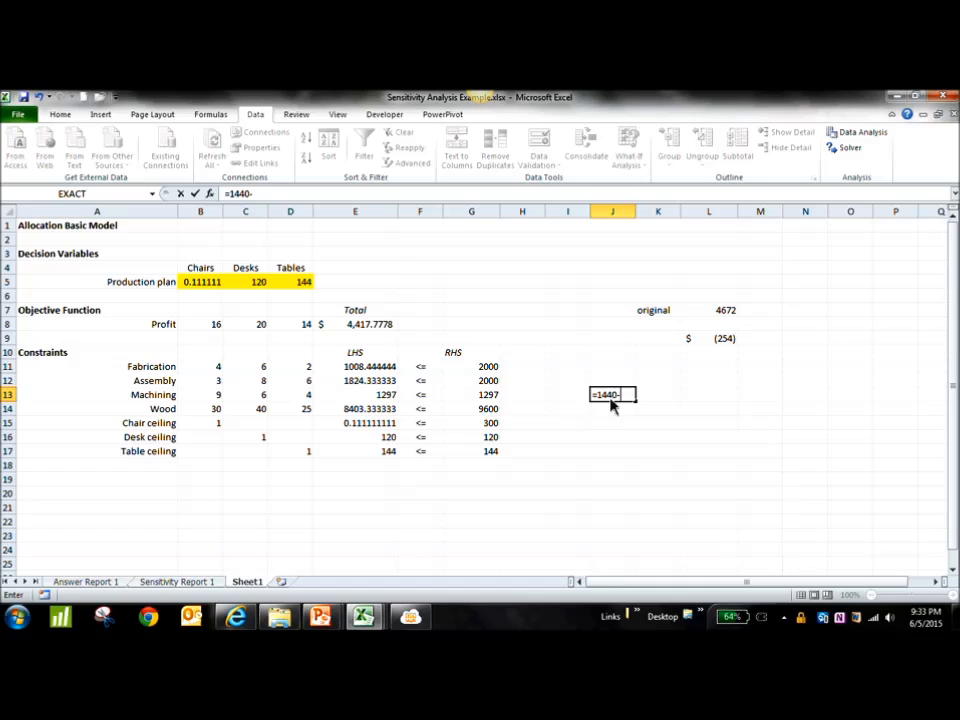
pyautogui.click(492, 396)
pyautogui.press('Return')
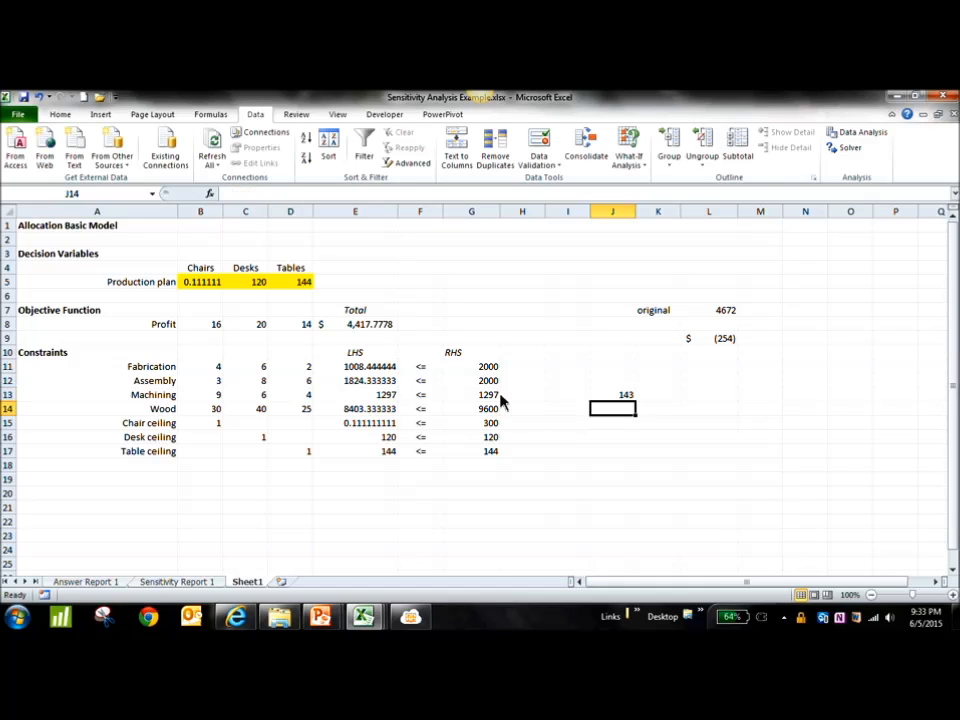
# Multiply the reduction in J13 by the shadow price 1.777778 in K13 and compare it with the profit change in L9.
pyautogui.click(616, 397)
pyautogui.click(664, 398)
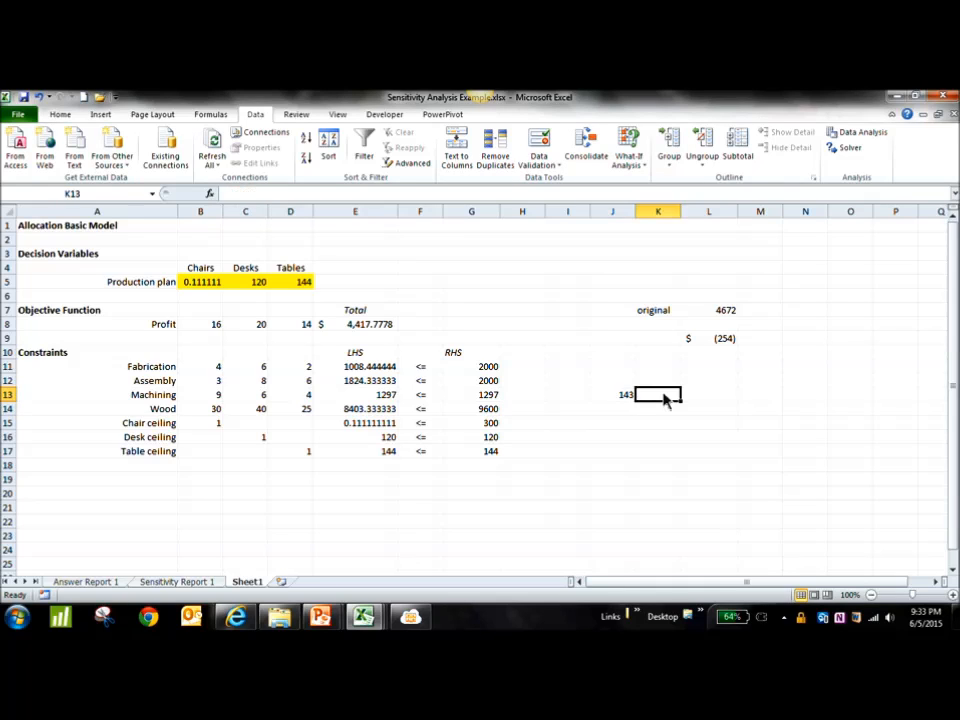
pyautogui.write('="')
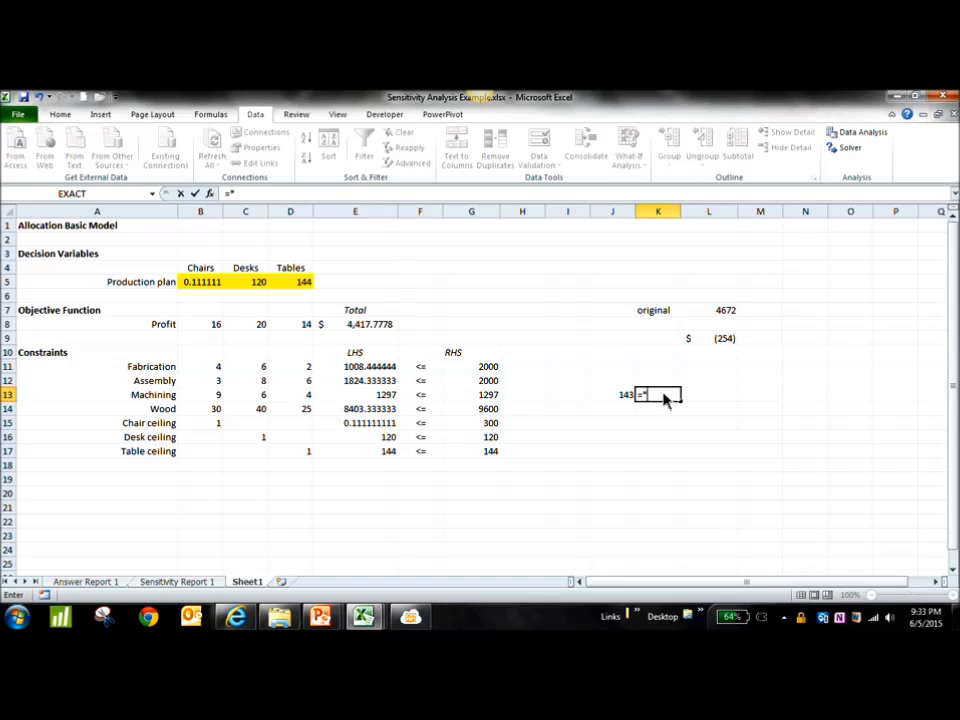
pyautogui.click(621, 398)
pyautogui.press('BackSpace')
pyautogui.press('BackSpace')
pyautogui.press('BackSpace')
pyautogui.press('BackSpace')
pyautogui.click(621, 398)
pyautogui.write('*1.77777')
pyautogui.press('Return')
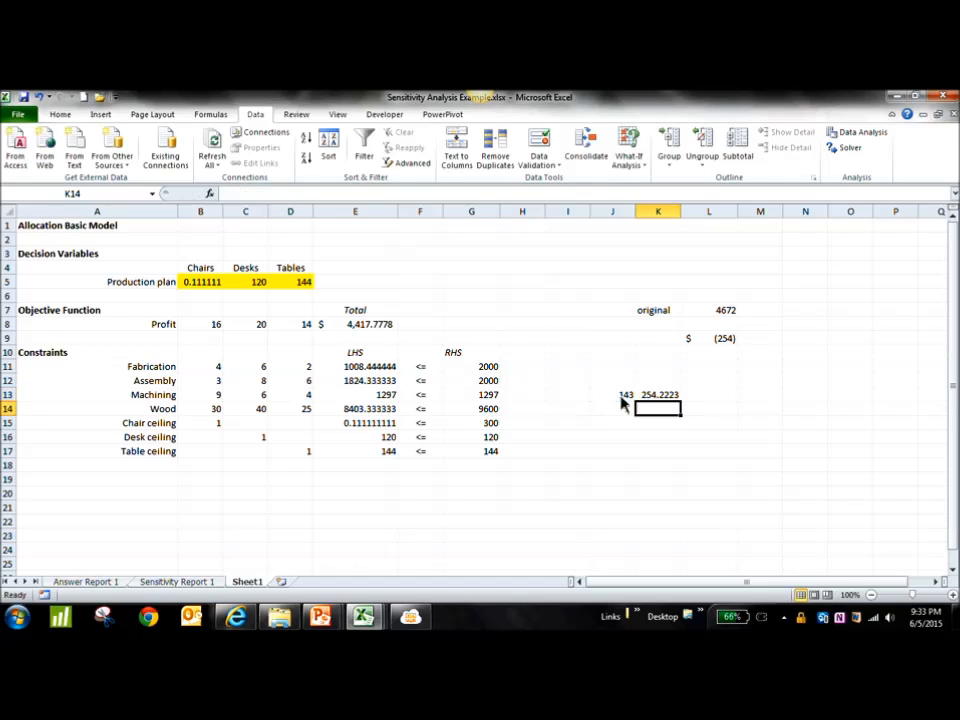
pyautogui.click(719, 342)
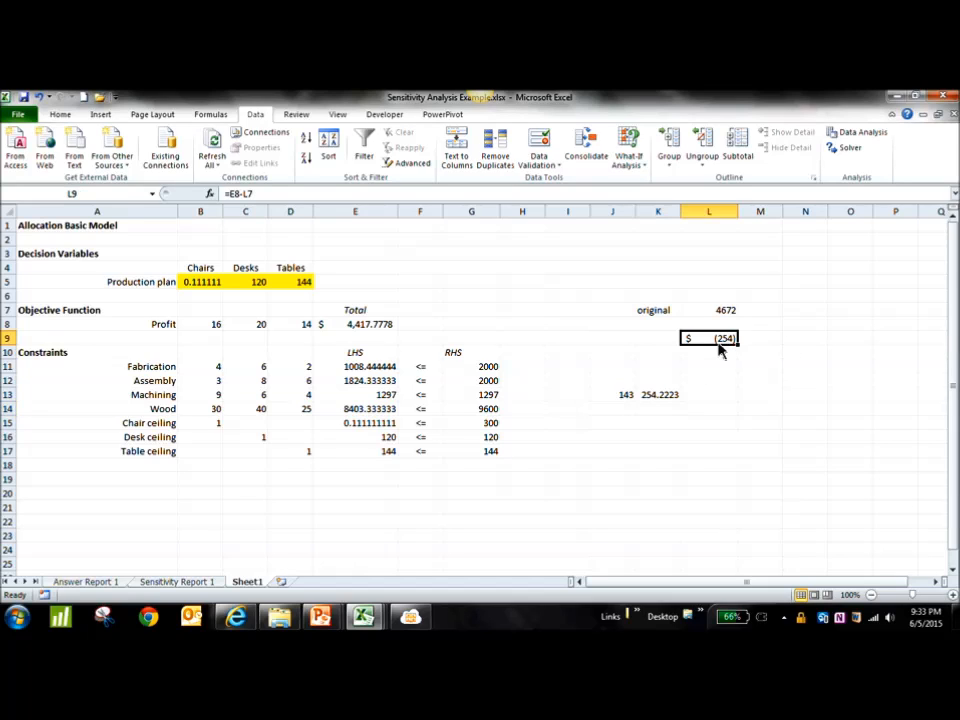
# Label the reduction in J12 as "reduce constraint" and fit column J's width to the text.
pyautogui.click(612, 396)
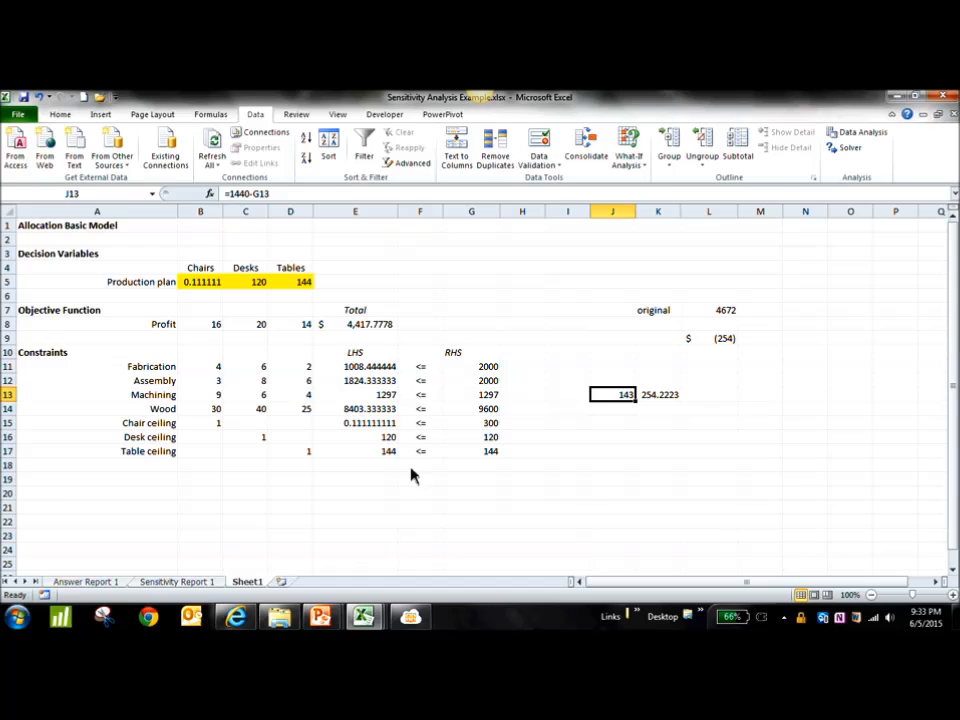
pyautogui.click(612, 381)
pyautogui.write('reduce')
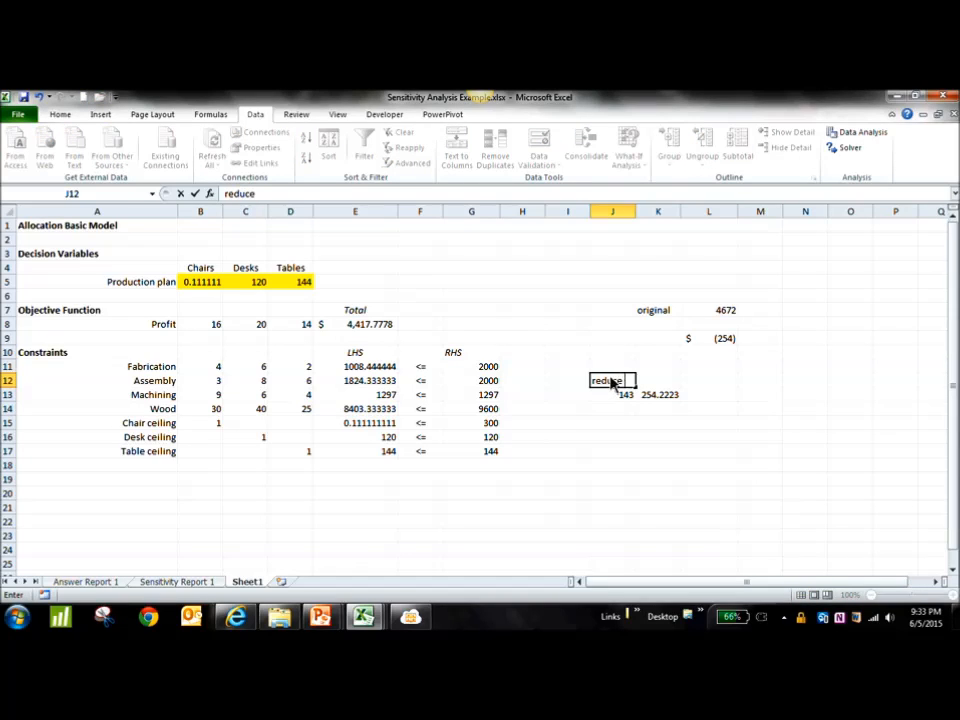
pyautogui.write(' constraint')
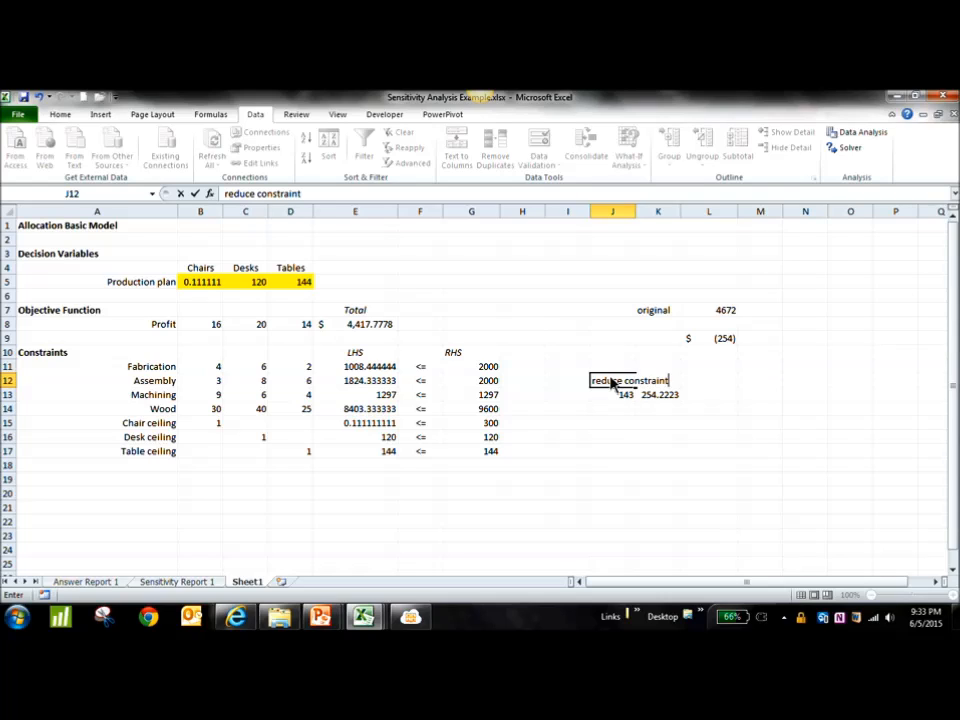
pyautogui.press('Tab')
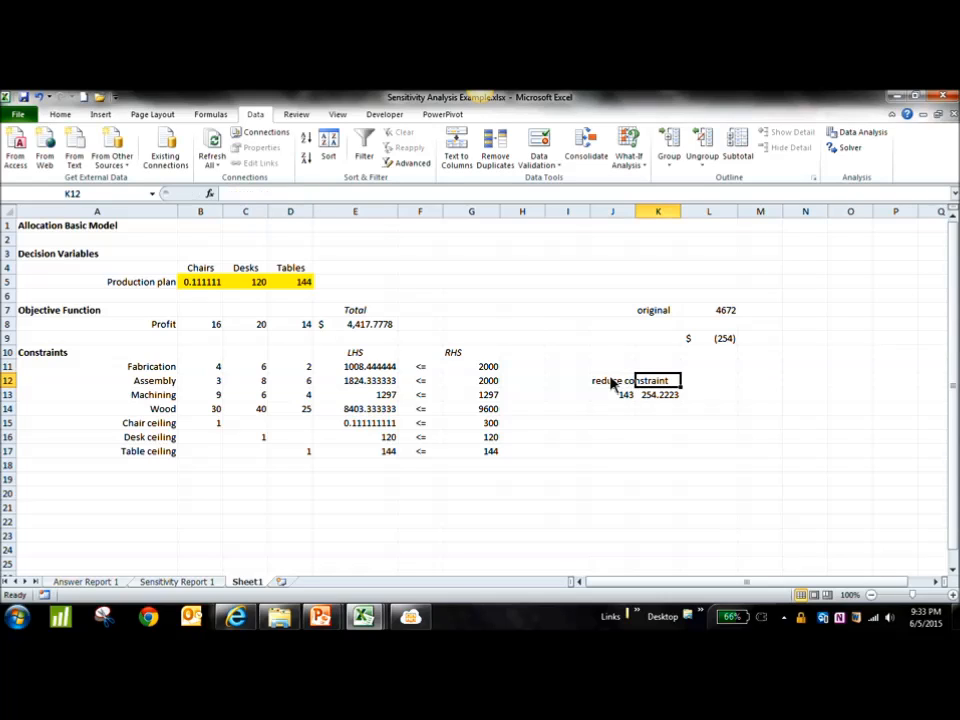
pyautogui.doubleClick(637, 212)
# Label K12 as "impact on objective function" and fit column K's width to the text.
pyautogui.write('impac')
pyautogui.press('BackSpace')
pyautogui.press('BackSpace')
pyautogui.press('BackSpace')
pyautogui.write('pact on')
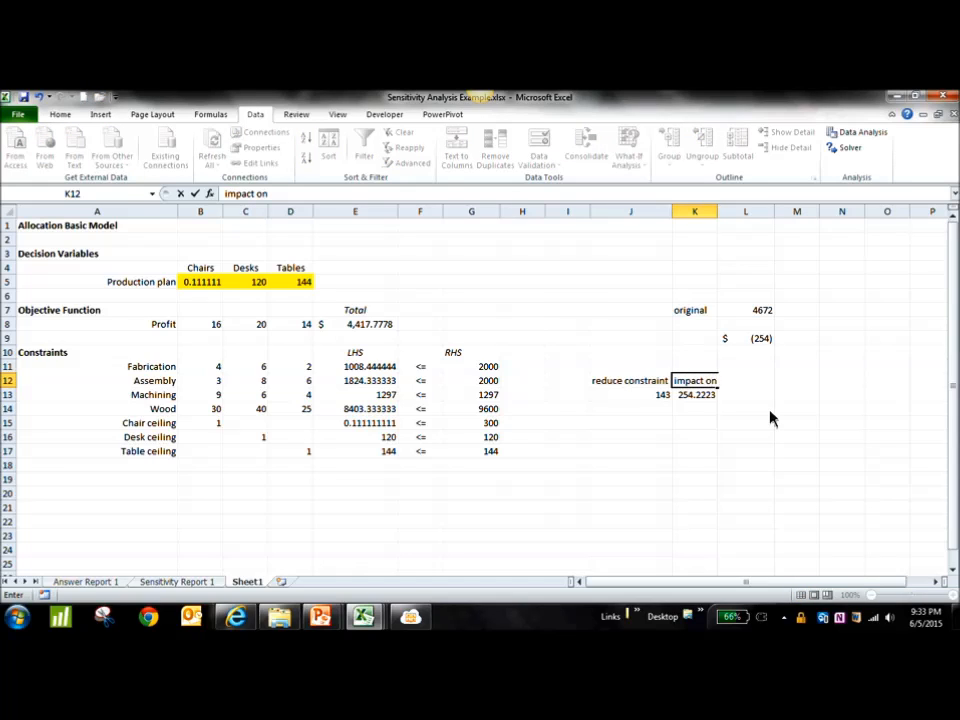
pyautogui.write(' objective function')
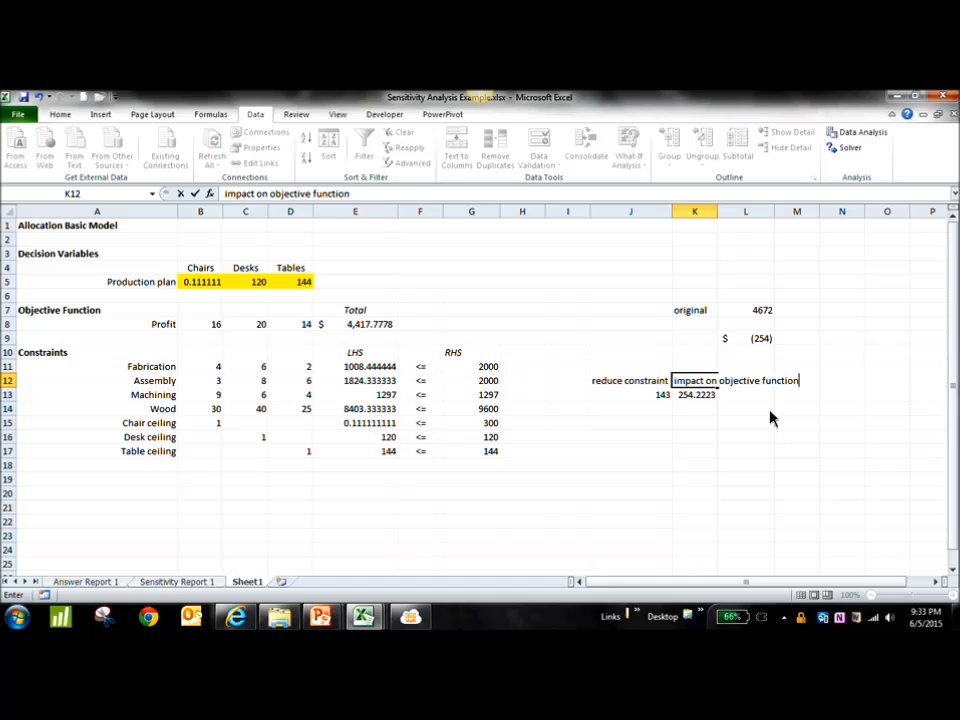
pyautogui.press('Return')
pyautogui.press('Left')
pyautogui.doubleClick(718, 212)
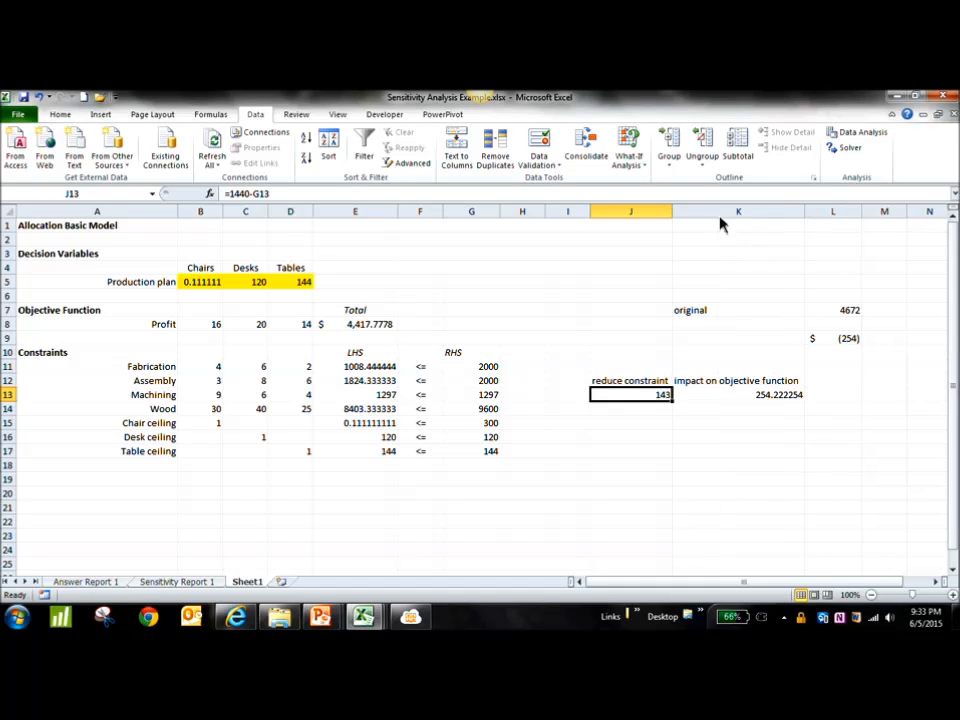
# Enter test reductions of 1 and 2 in J13 to recalculate the impact on the objective function.
pyautogui.write('1')
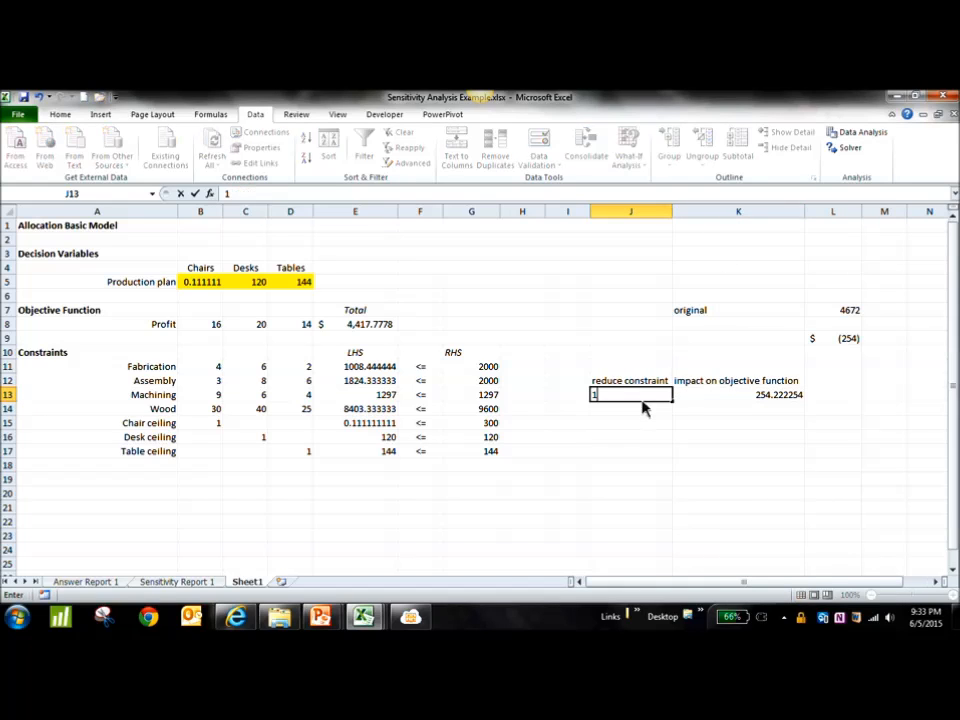
pyautogui.press('Return')
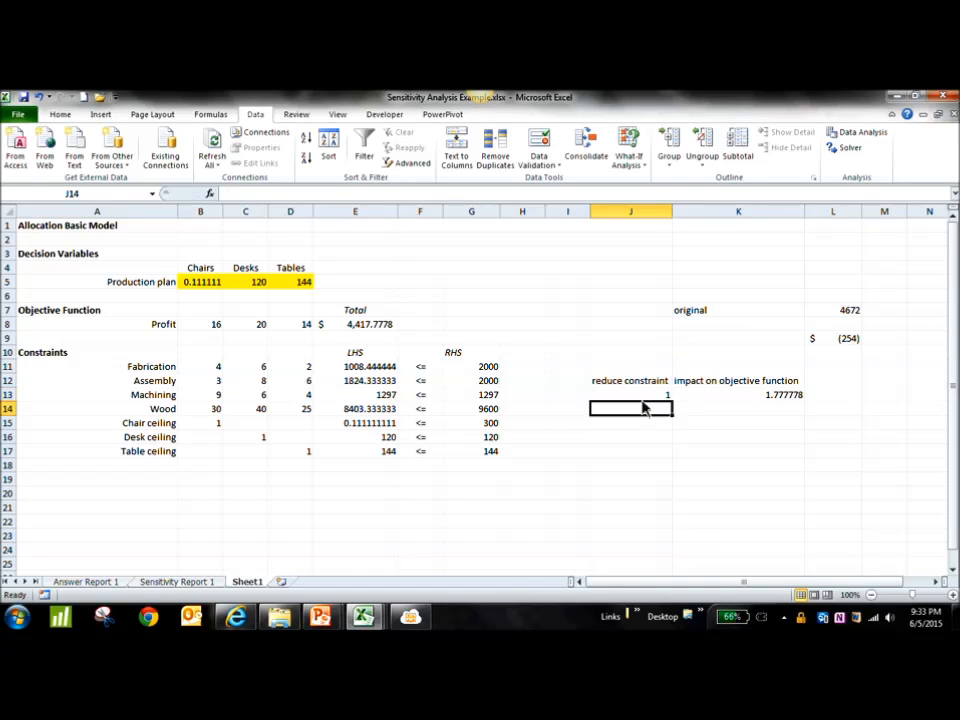
pyautogui.click(781, 399)
pyautogui.press('Left')
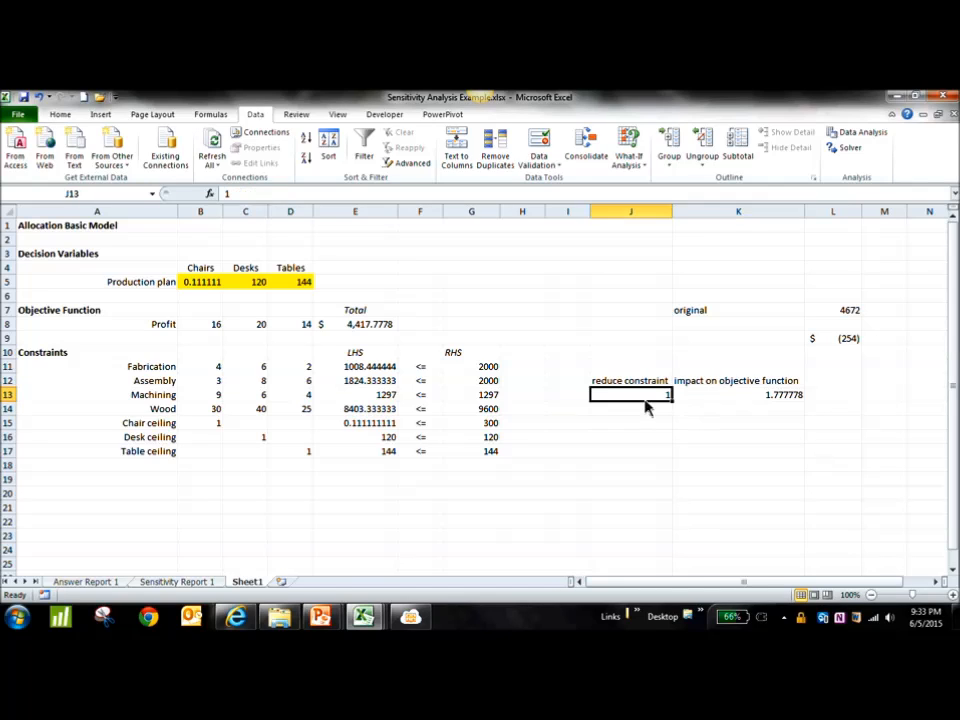
pyautogui.write('2')
pyautogui.press('Return')
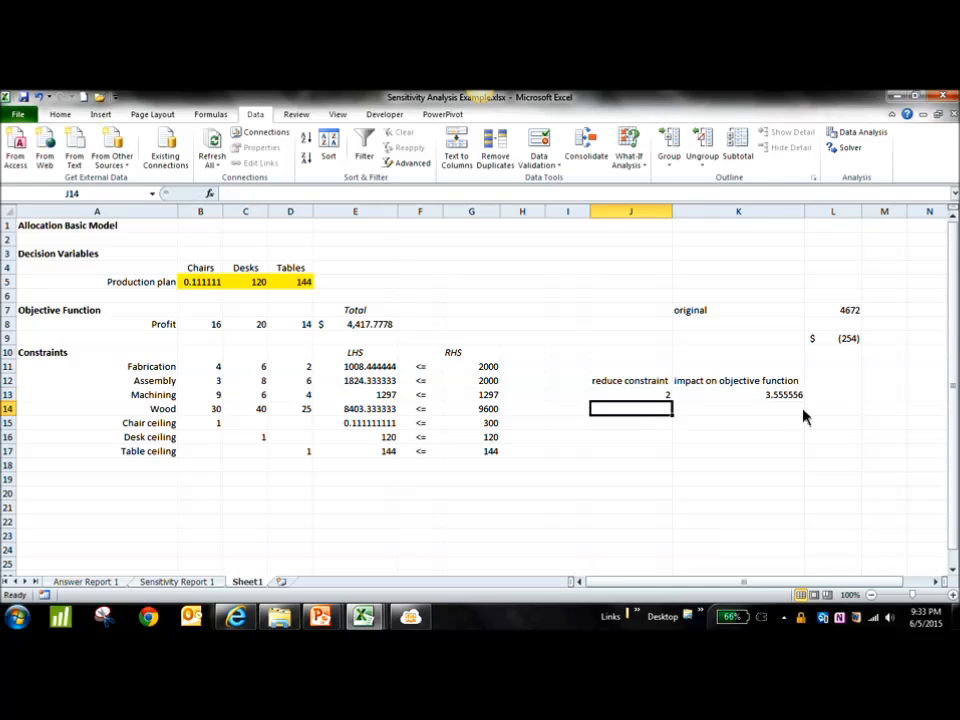
pyautogui.click(651, 399)
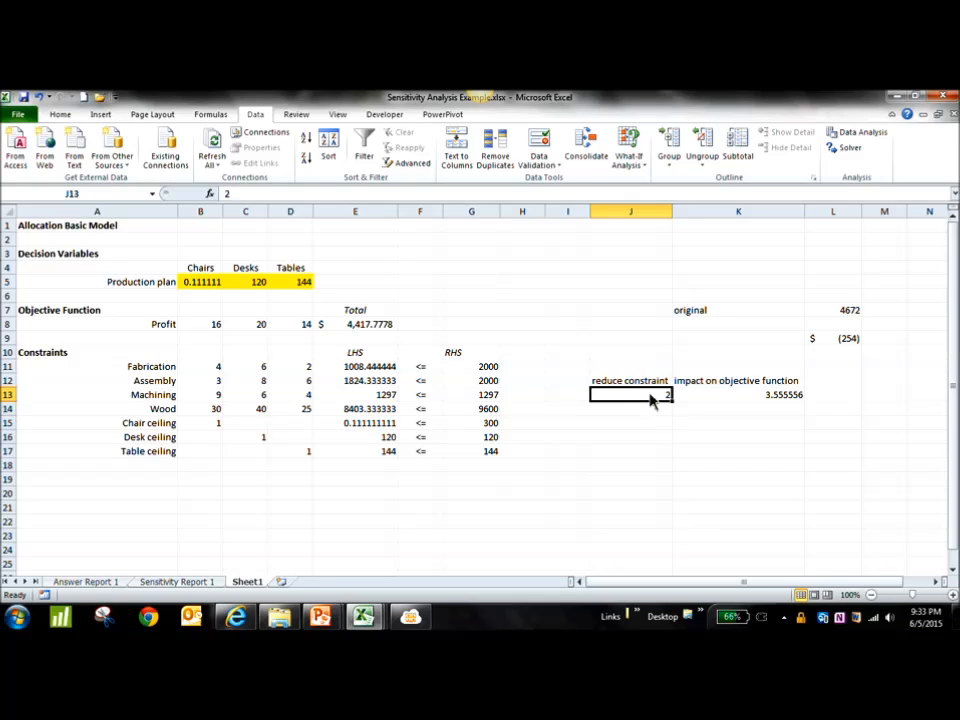
# Enter test reductions of 3, 144, 142 and 143 in J13 to recalculate the impact on the objective function.
pyautogui.write('3')
pyautogui.press('Return')
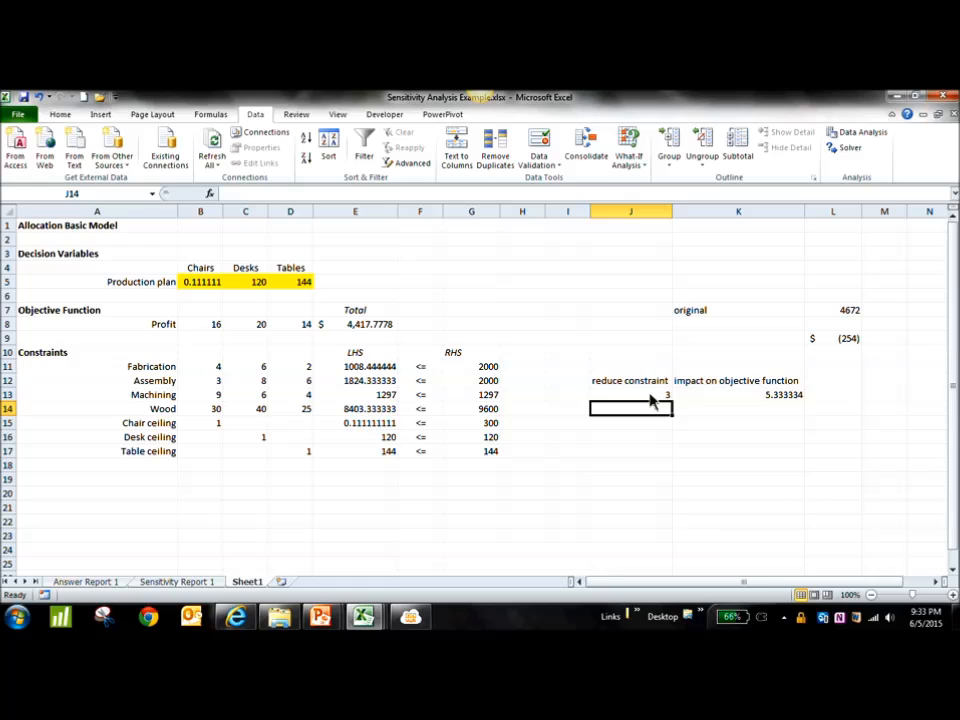
pyautogui.click(650, 398)
pyautogui.write('144')
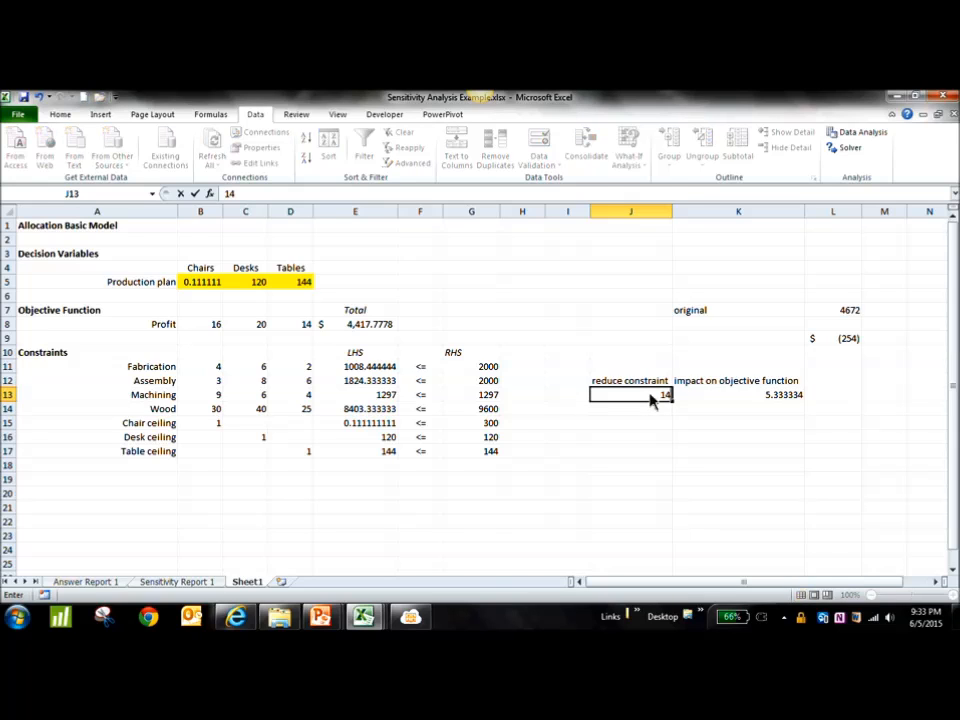
pyautogui.press('Return')
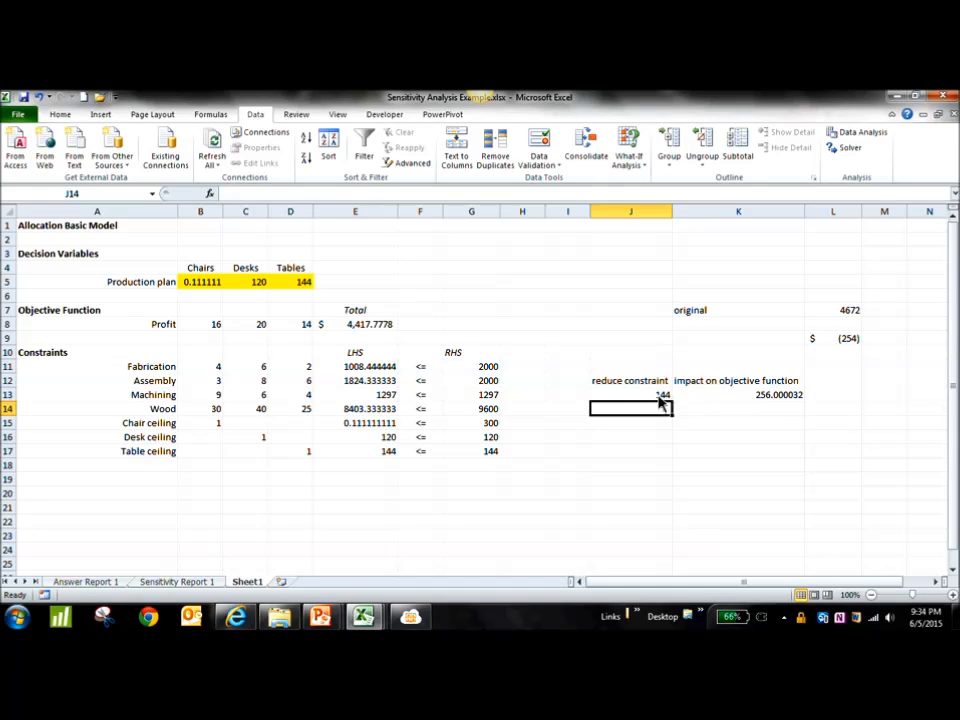
pyautogui.click(660, 396)
pyautogui.write('142')
pyautogui.press('Return')
pyautogui.click(661, 397)
pyautogui.write('143')
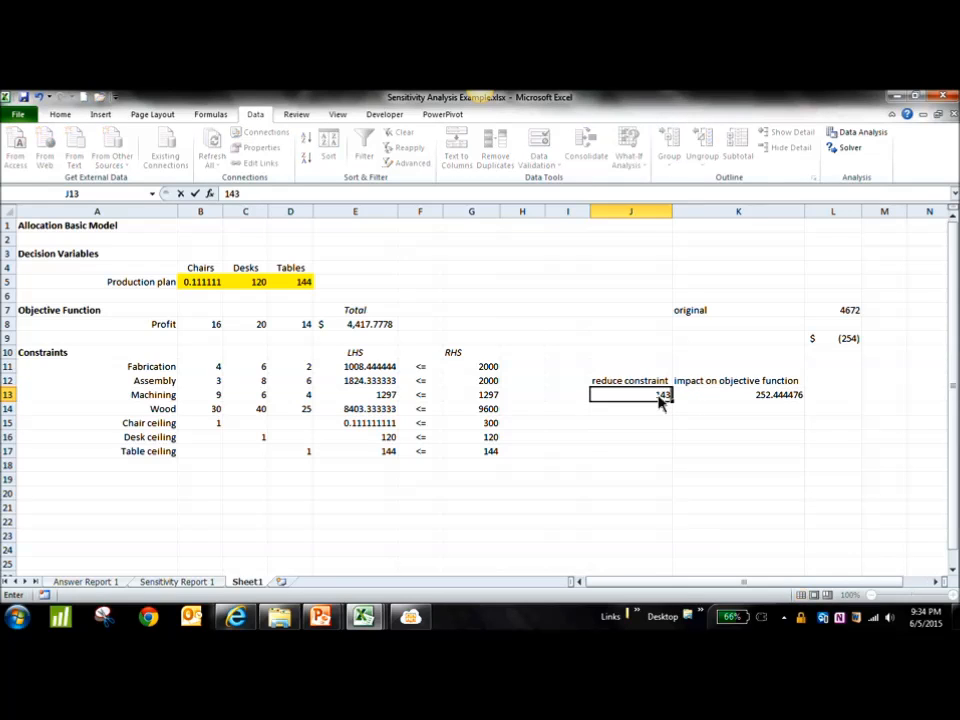
pyautogui.press('Return')
# Compare the impact in K13 with the profit change in L9, checking the Machining limit, original profit, current profit and shadow price multiplier.
pyautogui.click(852, 340)
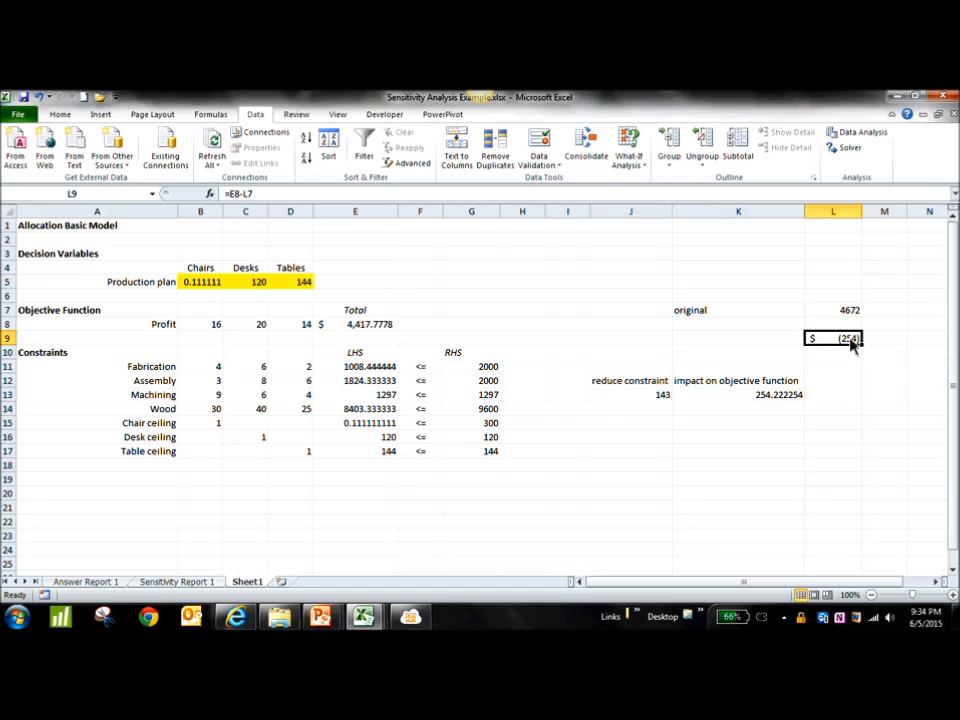
pyautogui.click(490, 396)
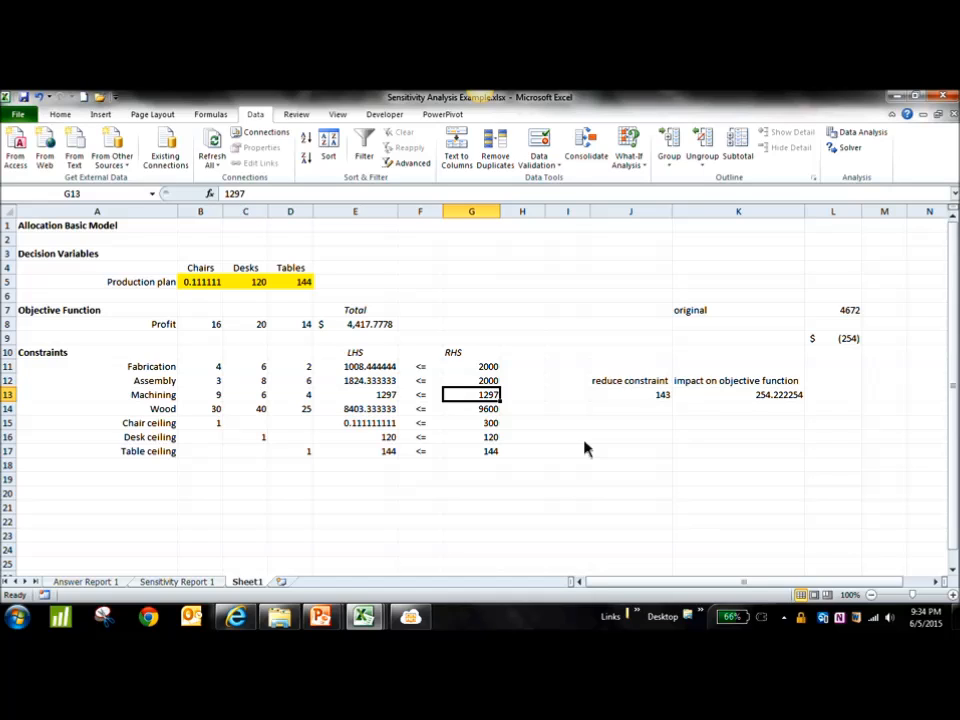
pyautogui.click(760, 402)
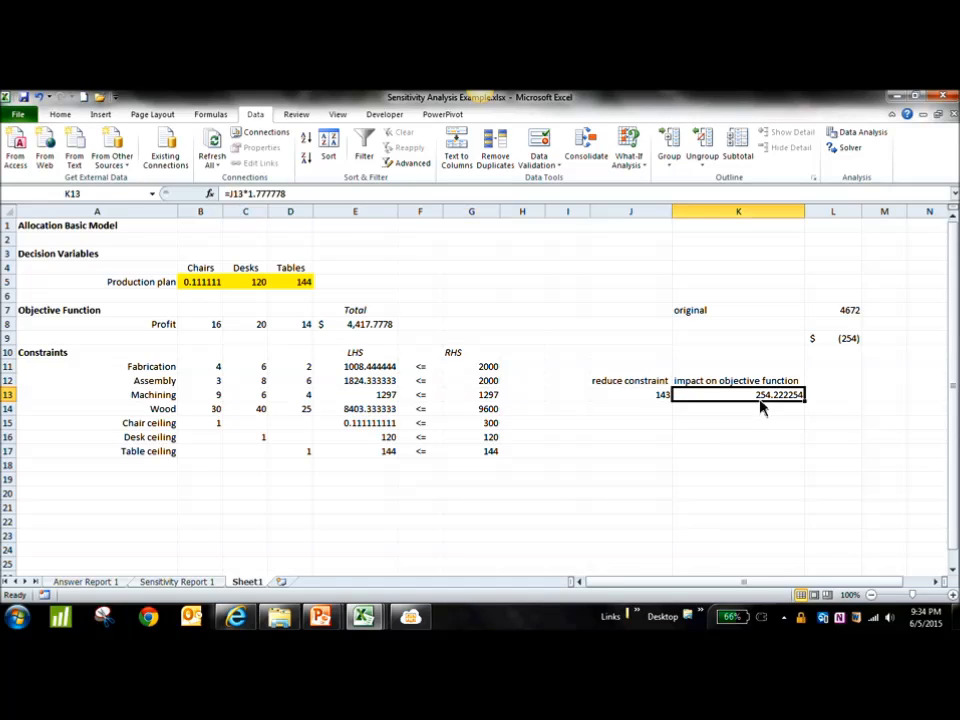
pyautogui.click(836, 314)
pyautogui.click(366, 330)
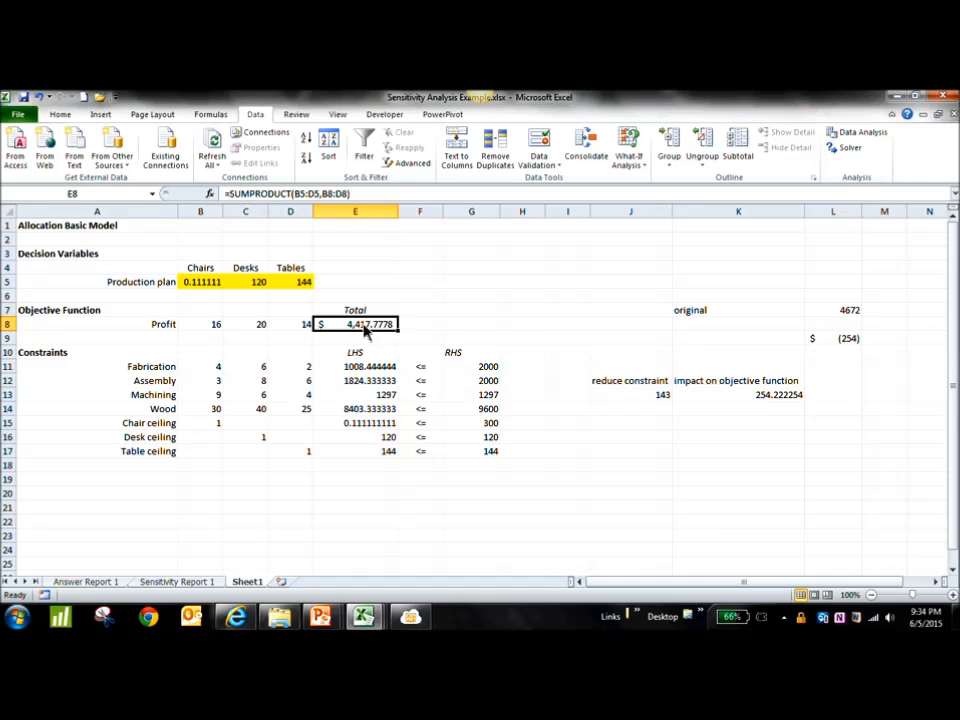
pyautogui.click(848, 340)
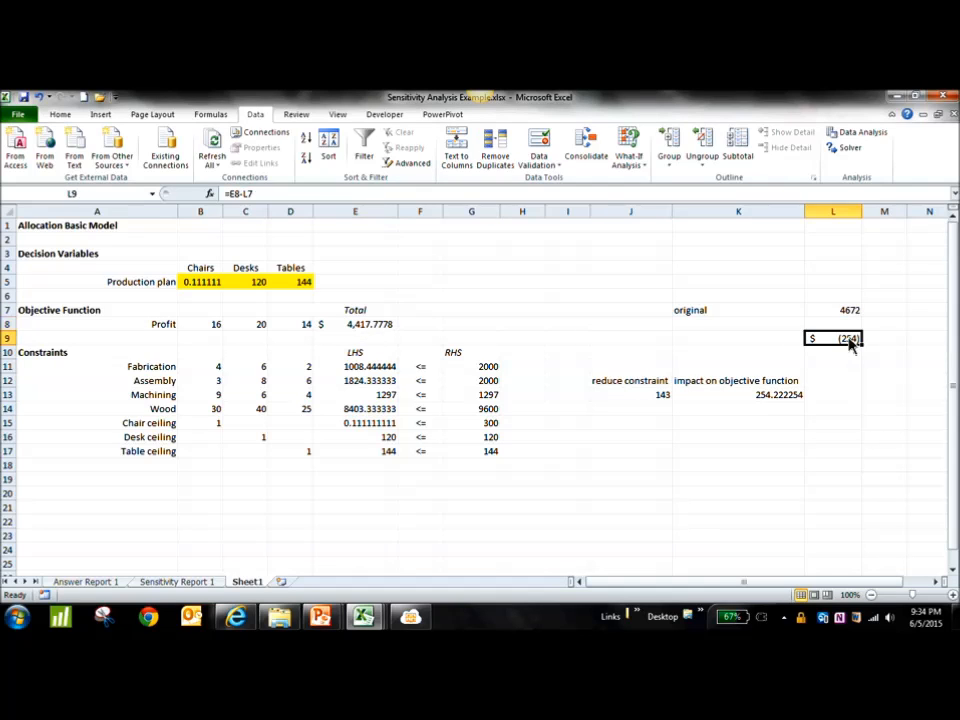
pyautogui.click(780, 400)
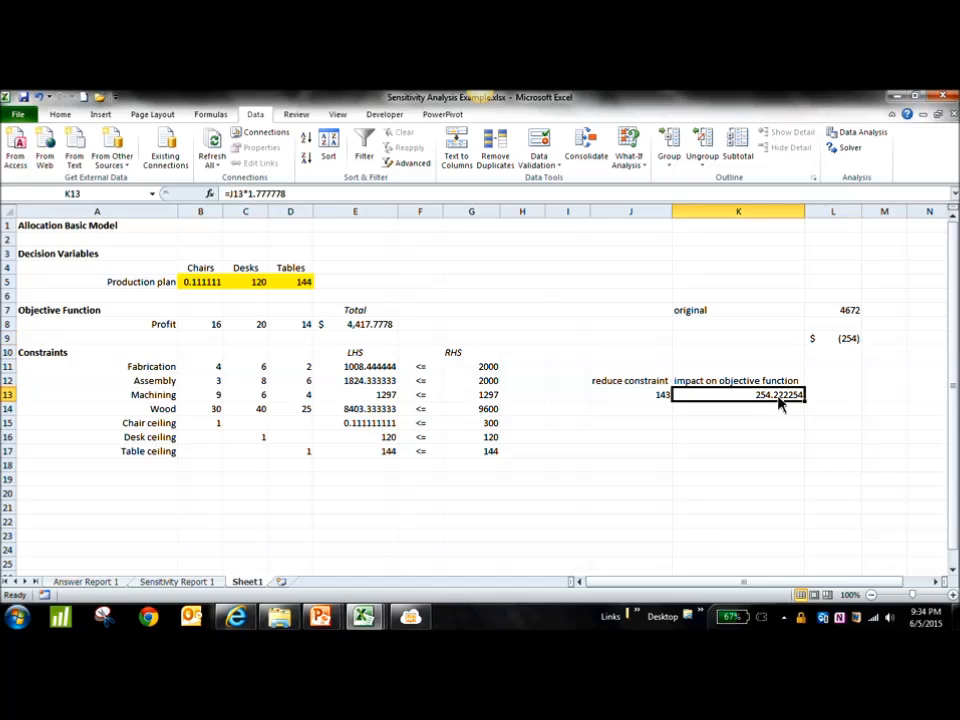
pyautogui.moveTo(288, 194); pyautogui.dragTo(249, 193)
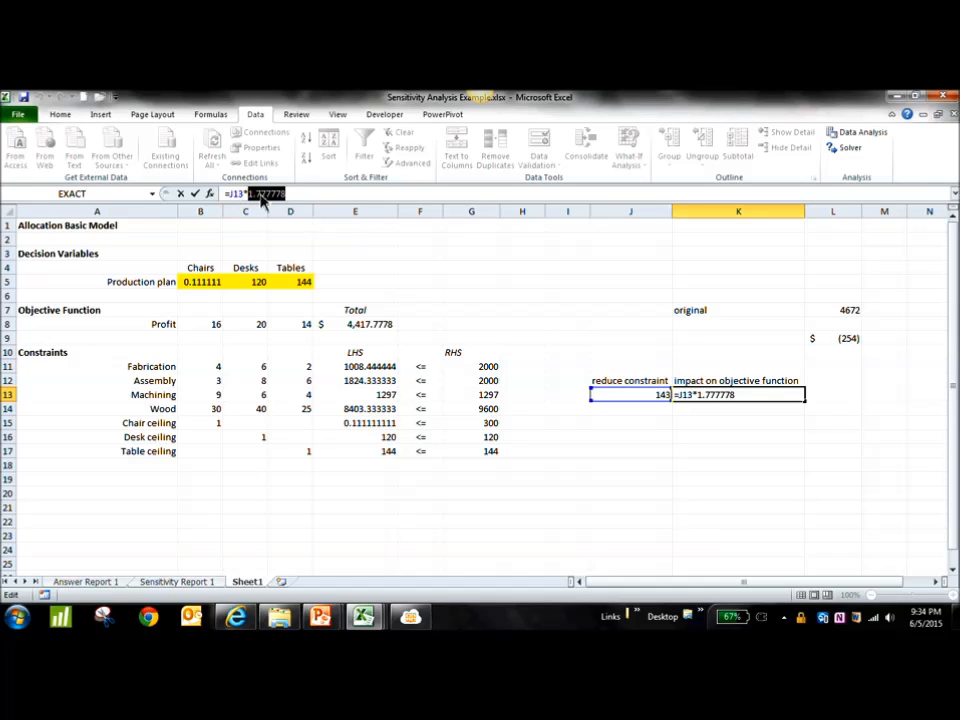
pyautogui.press('Escape')
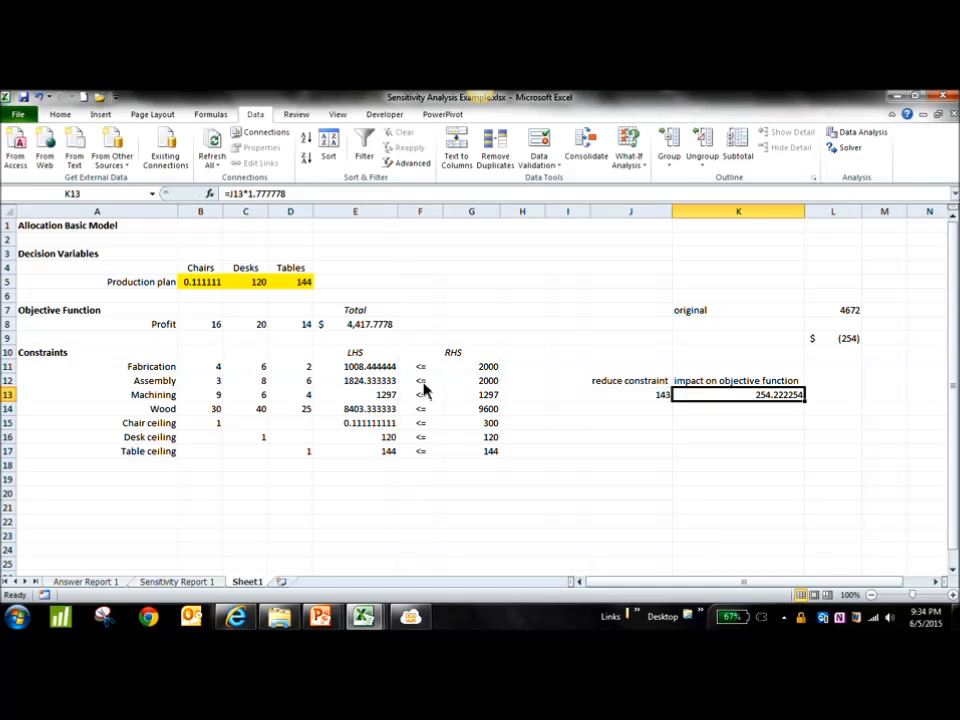
# Switch to the MeetingBurner browser window and read the participants' questions in the chat.
pyautogui.click(240, 618)
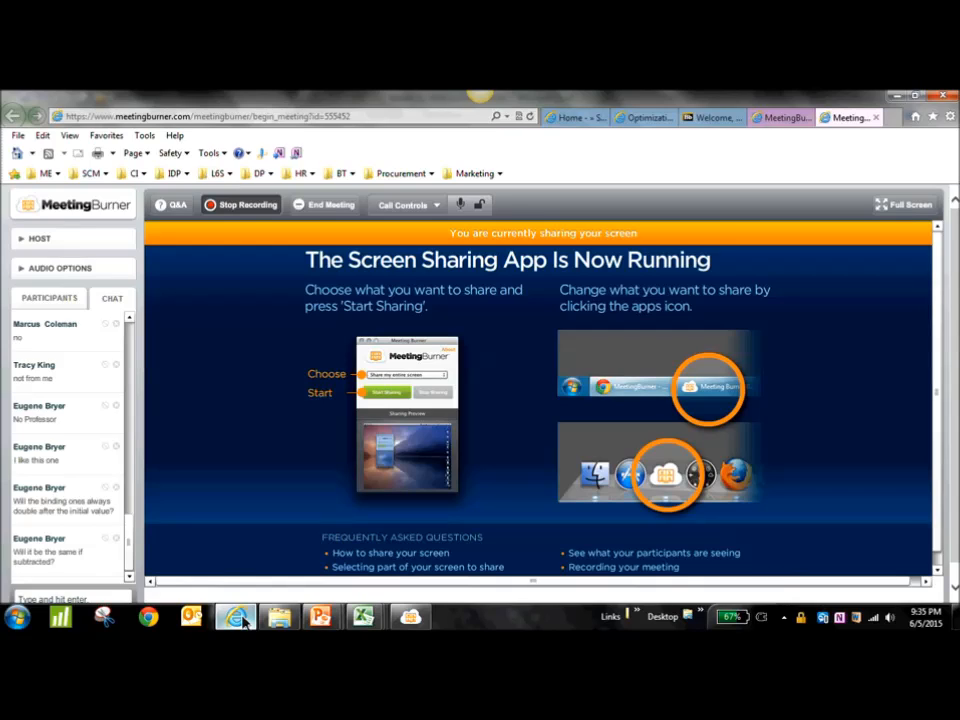
pyautogui.moveTo(240, 621)
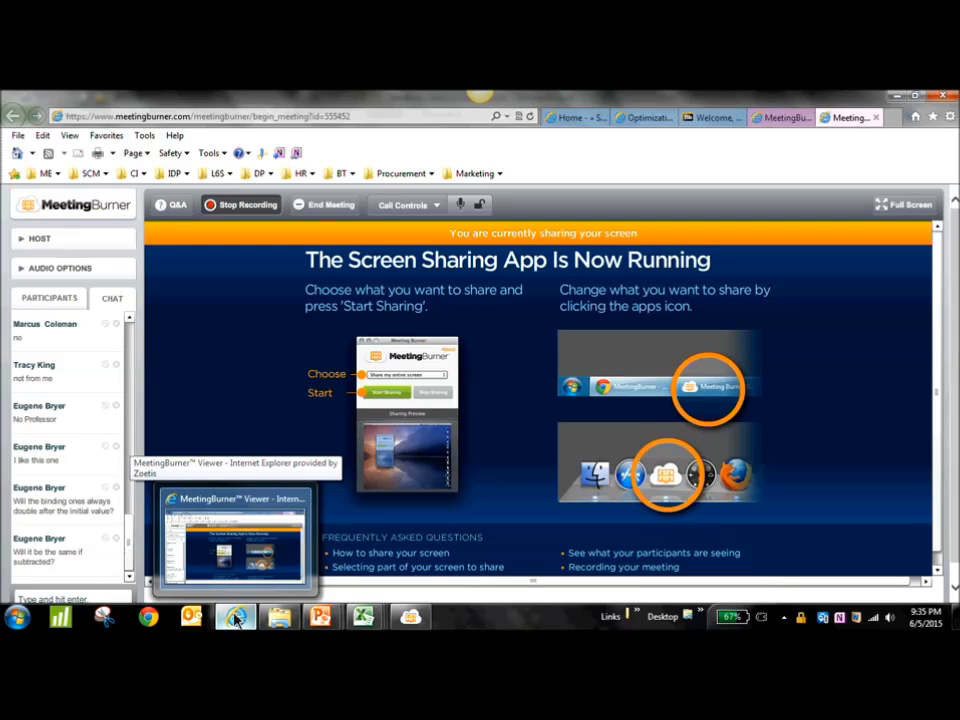
pyautogui.moveTo(363, 617)
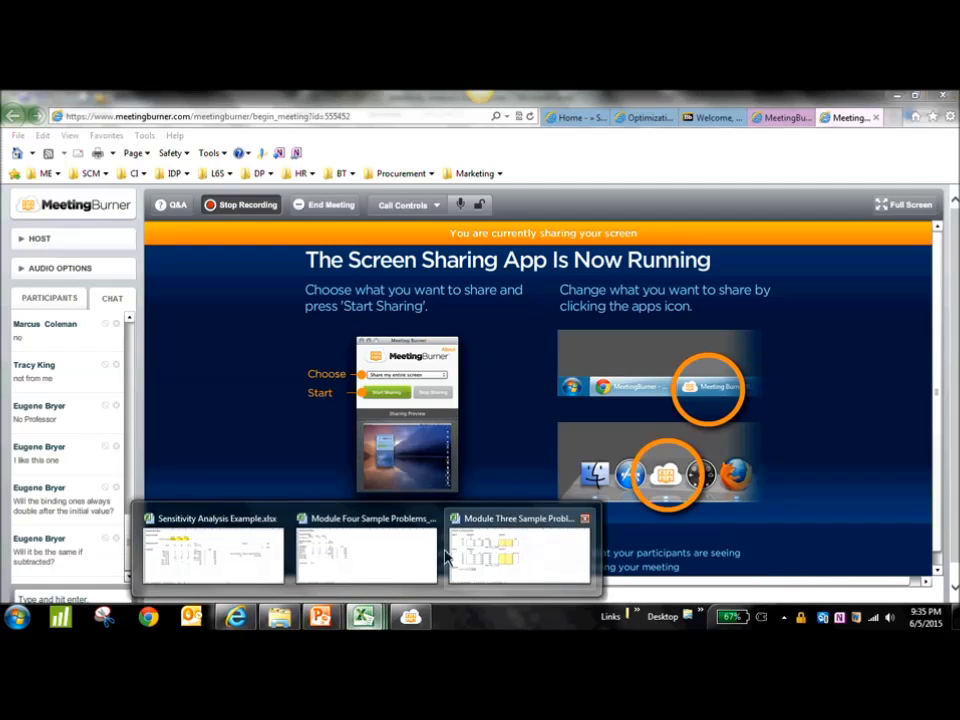
# Switch back to the Sensitivity Analysis Example workbook in Excel and set the constraint change in J13 to 1.
pyautogui.click(221, 558)
pyautogui.click(663, 397)
pyautogui.write('1')
pyautogui.press('Return')
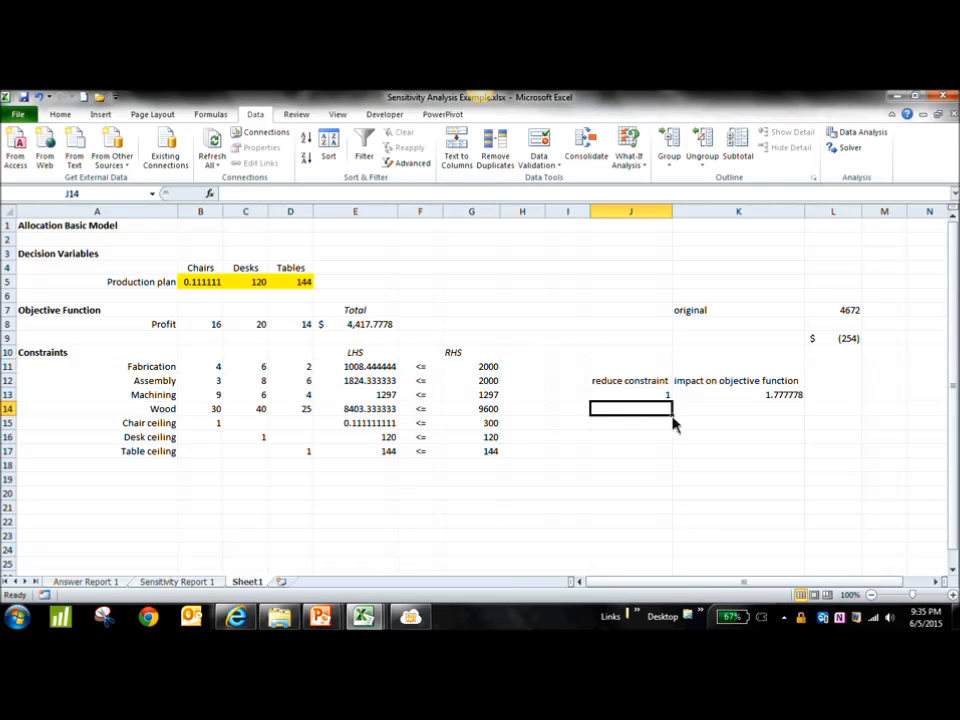
# Enter the label "increase" in J11, directly above the "reduce constraint" label.
pyautogui.click(612, 382)
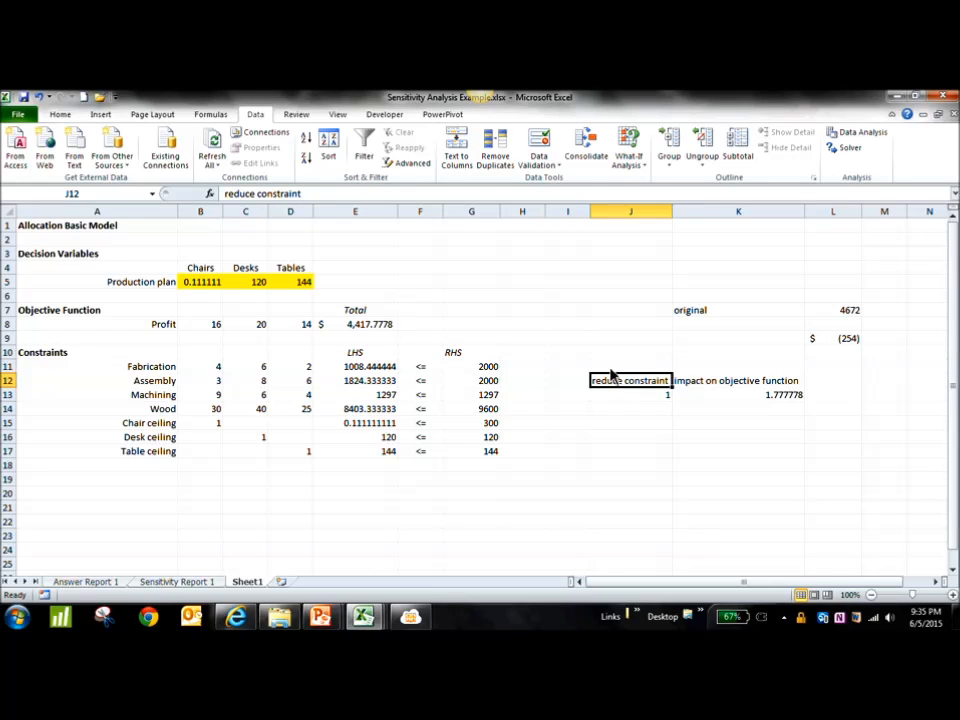
pyautogui.click(612, 372)
pyautogui.write('increase')
pyautogui.press('Return')
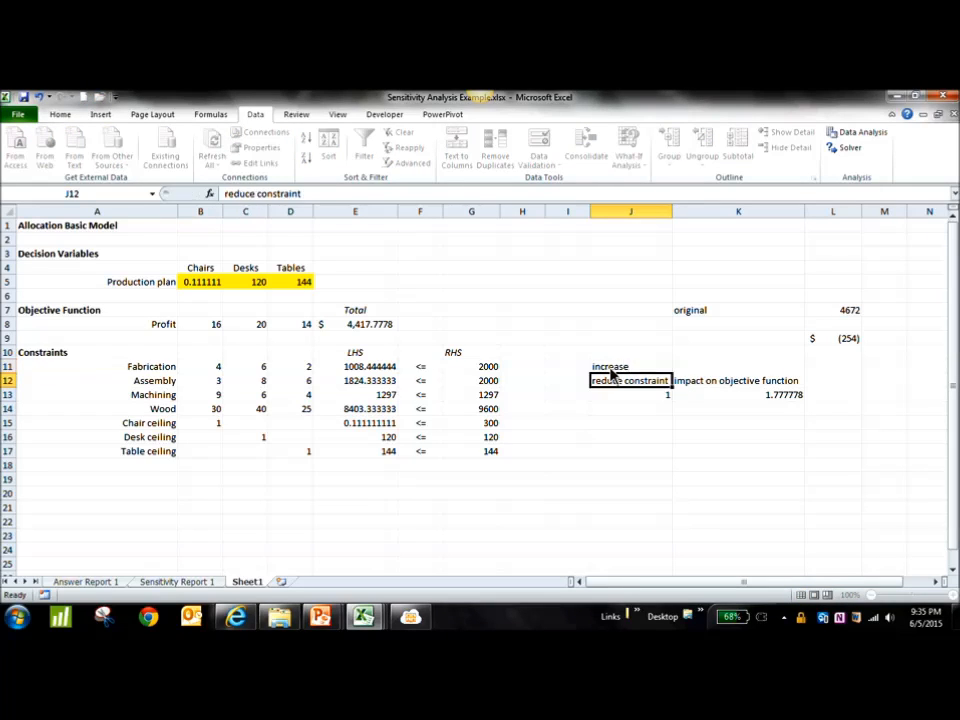
# Change the constraint change in J13 to -1 and check the recalculated impact in K13.
pyautogui.click(669, 397)
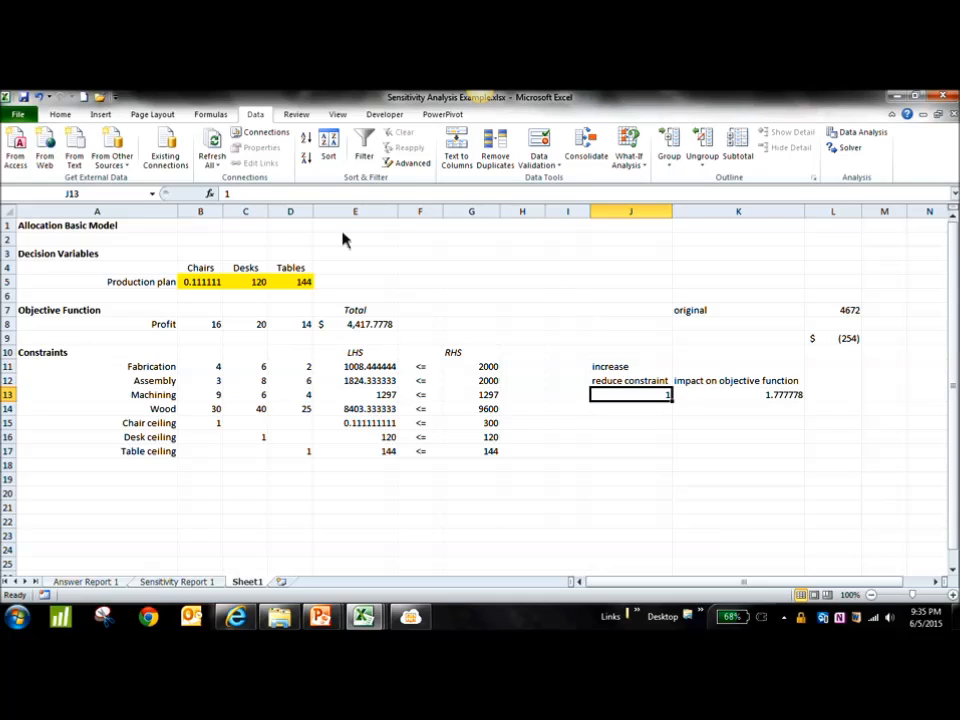
pyautogui.click(226, 194)
pyautogui.write('-')
pyautogui.press('Return')
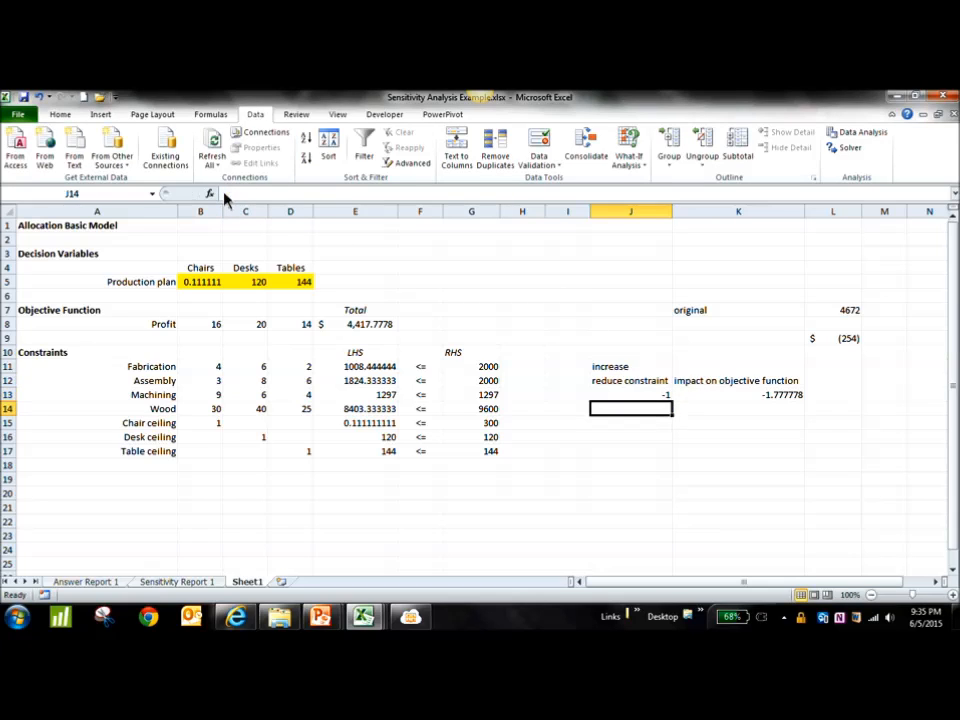
pyautogui.click(755, 398)
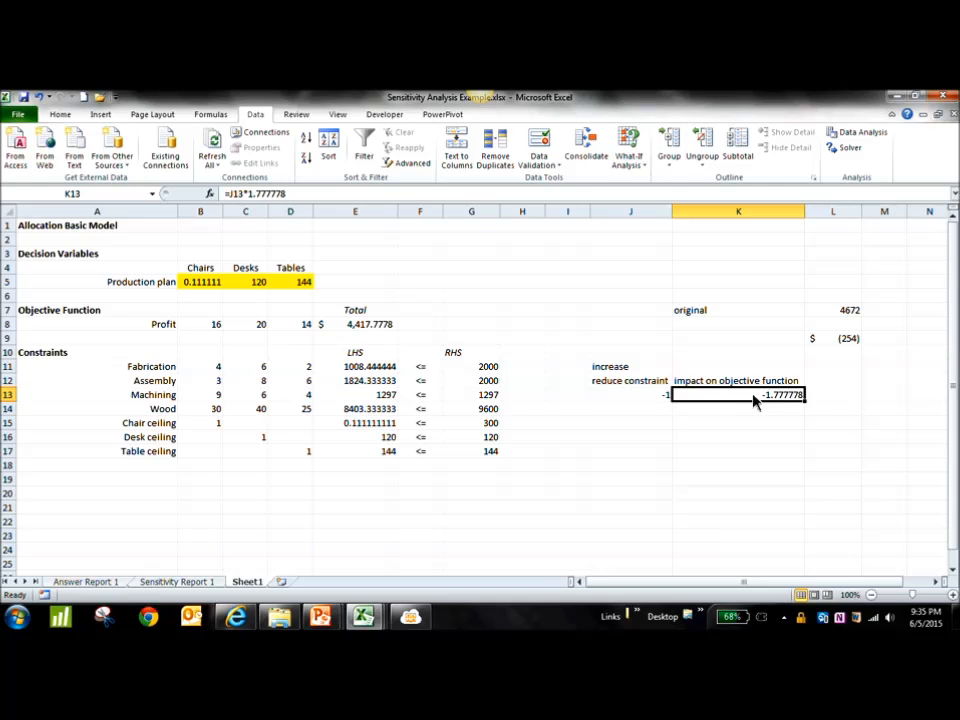
# Set the constraint change in J13 to -3 and compare the impact in K13 with the profit change in L9.
pyautogui.click(660, 400)
pyautogui.write('-3')
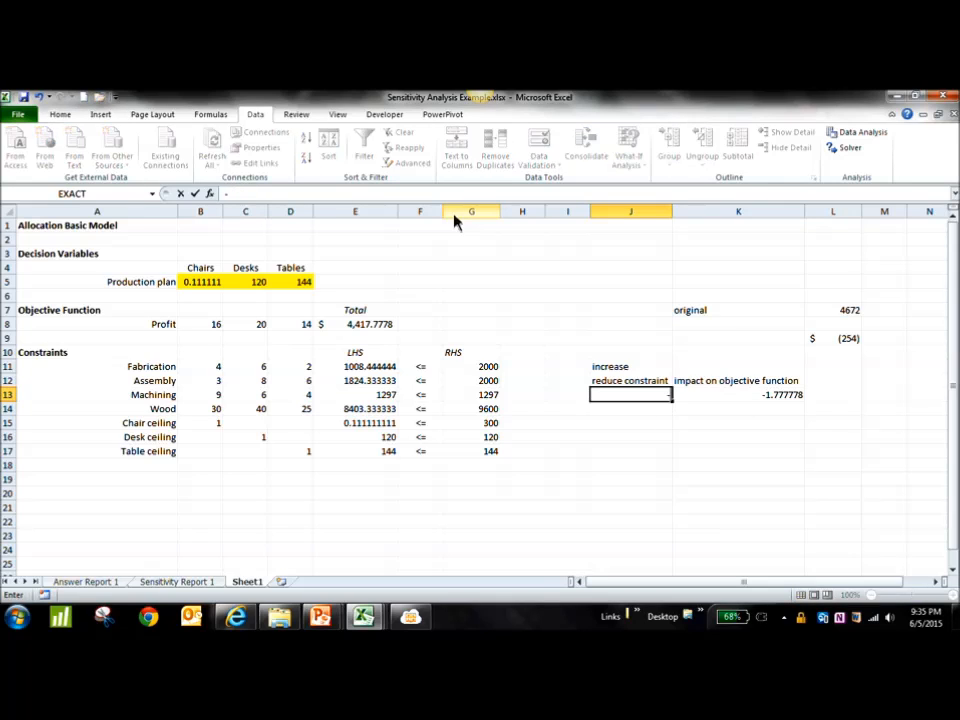
pyautogui.press('Return')
pyautogui.click(792, 398)
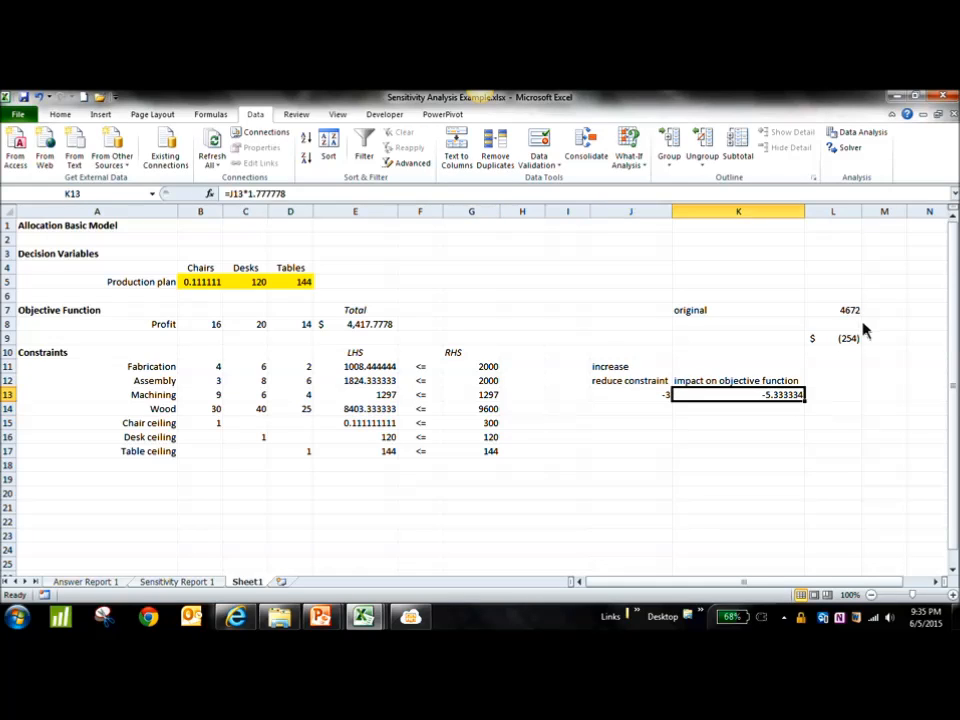
pyautogui.click(849, 339)
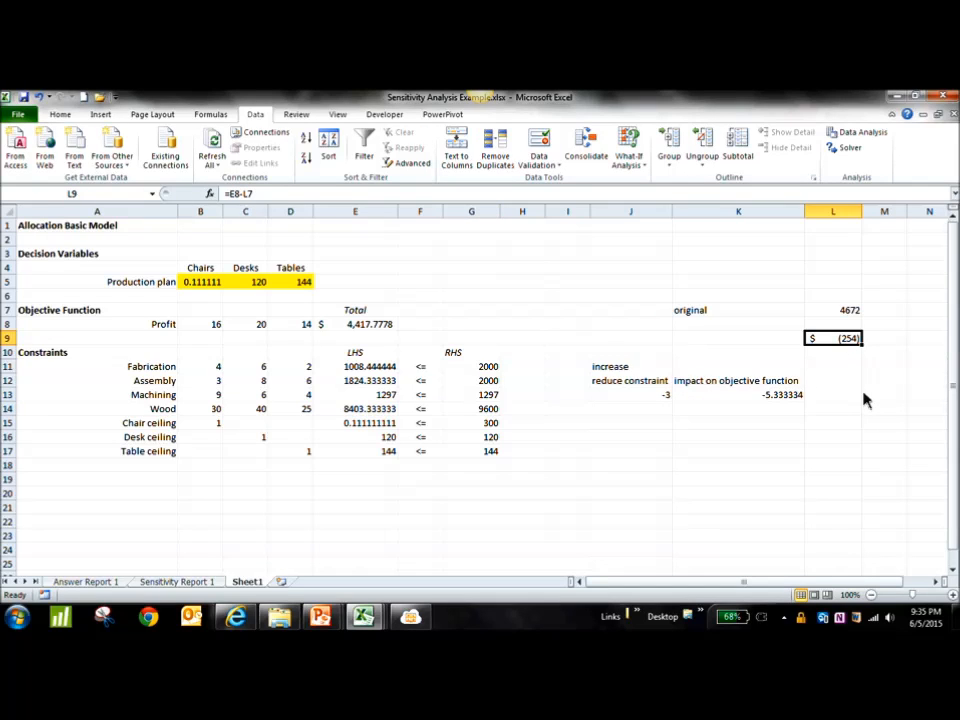
pyautogui.click(652, 399)
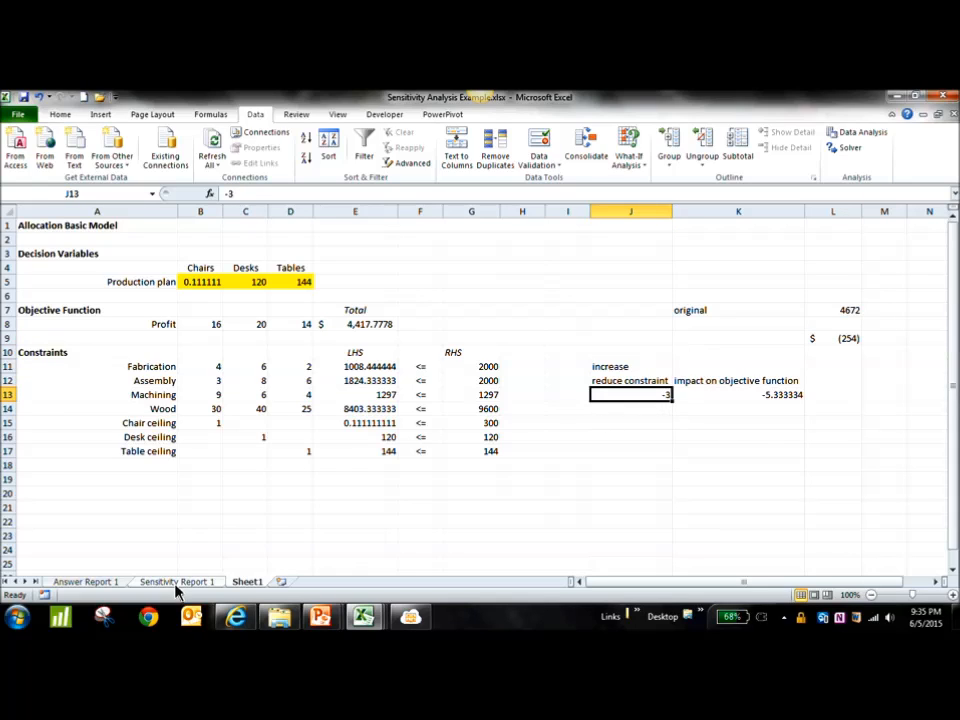
# Check the participants' chat in MeetingBurner, and return to the Excel workbook to view the Sensitivity Report 1 sheet.
pyautogui.click(248, 620)
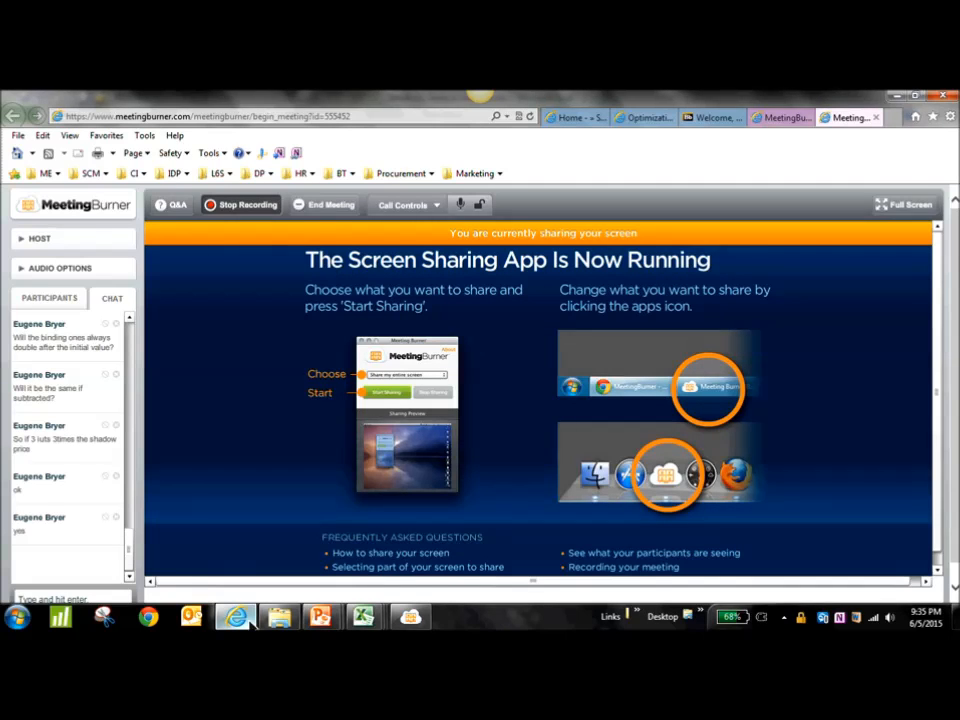
pyautogui.click(362, 617)
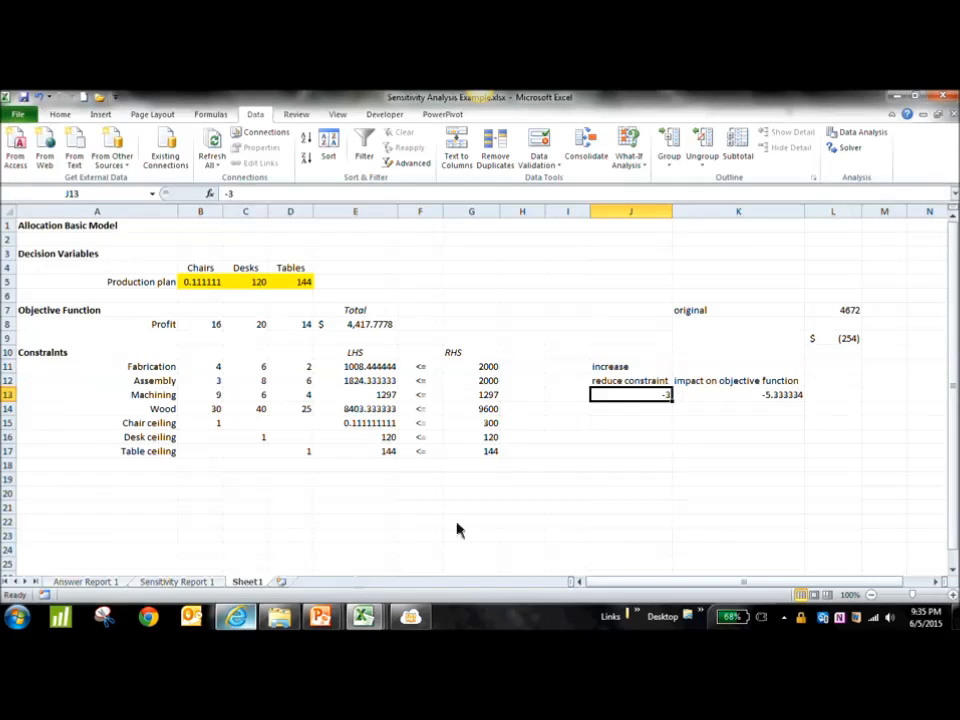
pyautogui.click(170, 584)
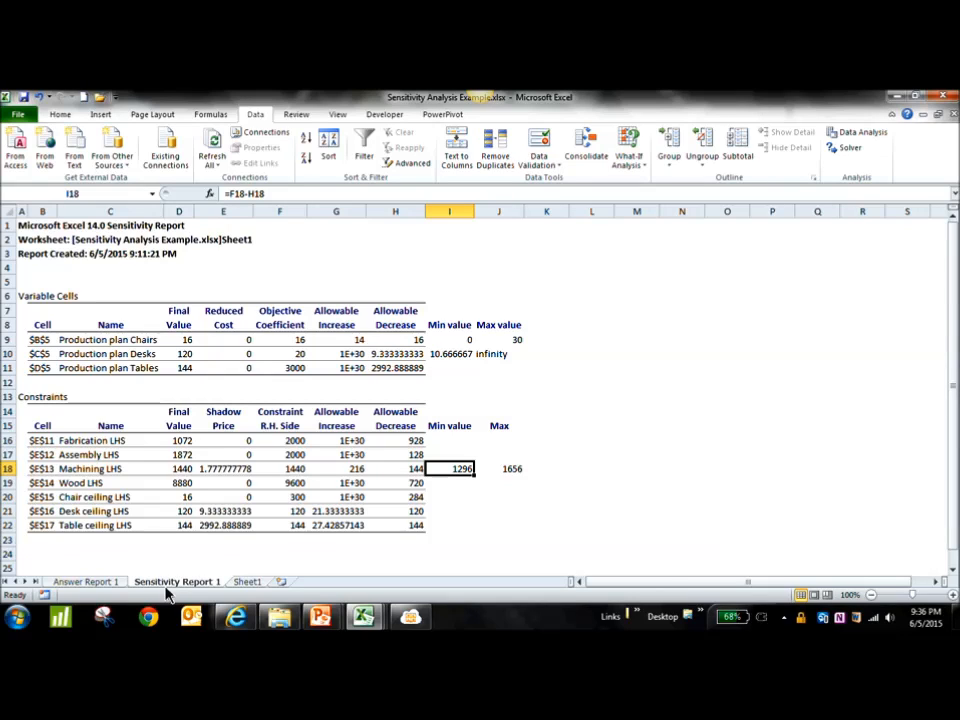
# Add a new worksheet and enter the heading "symbol" in G8 with "<=" beneath it in G9.
pyautogui.click(283, 582)
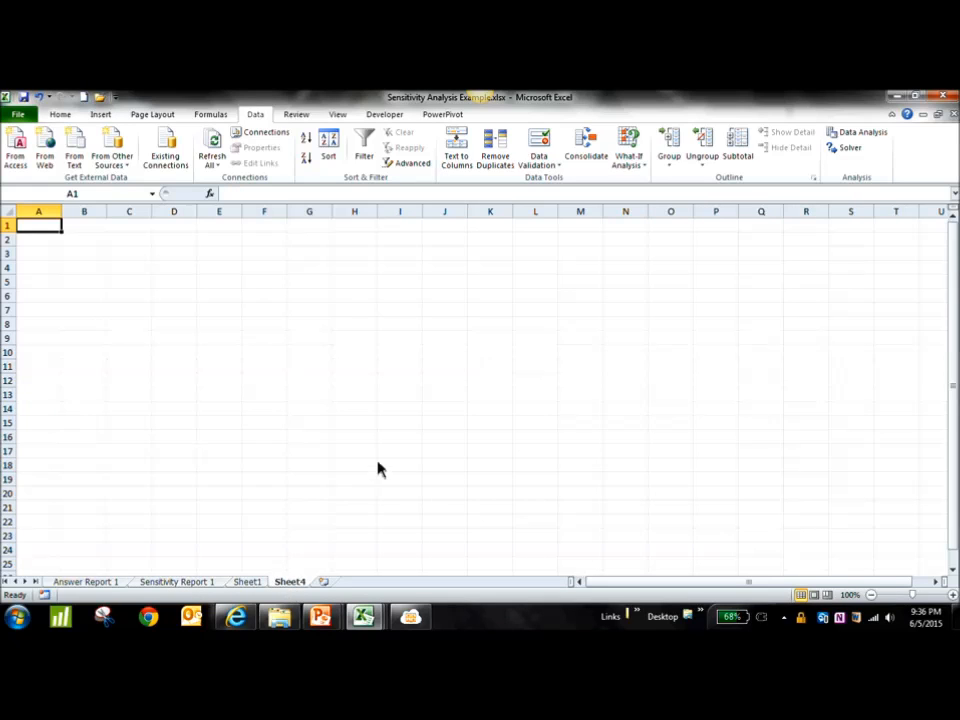
pyautogui.click(320, 326)
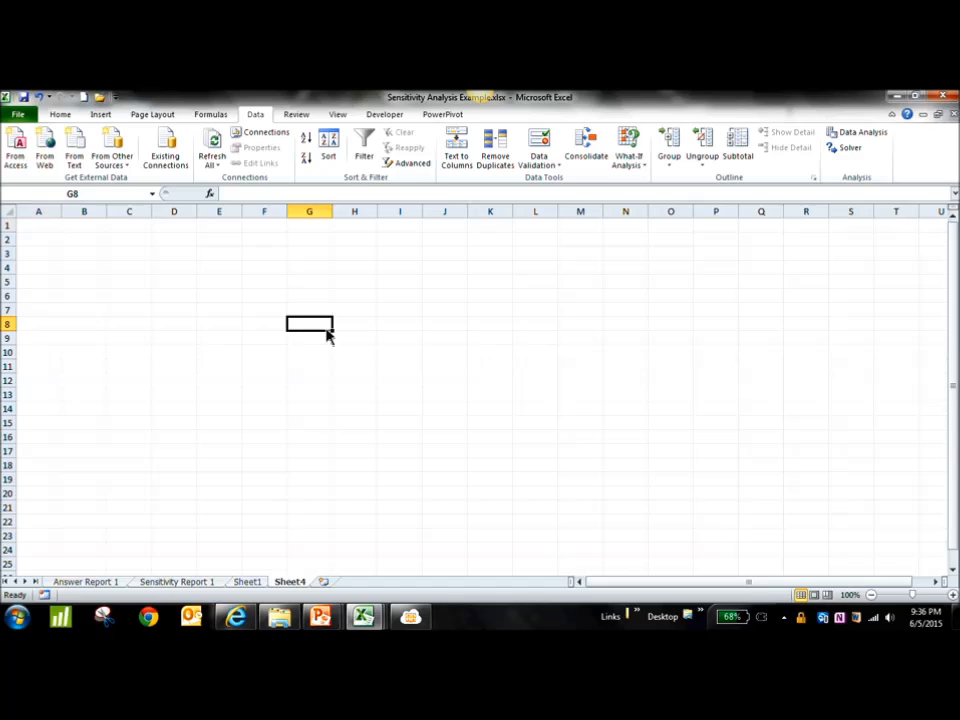
pyautogui.write('symbol')
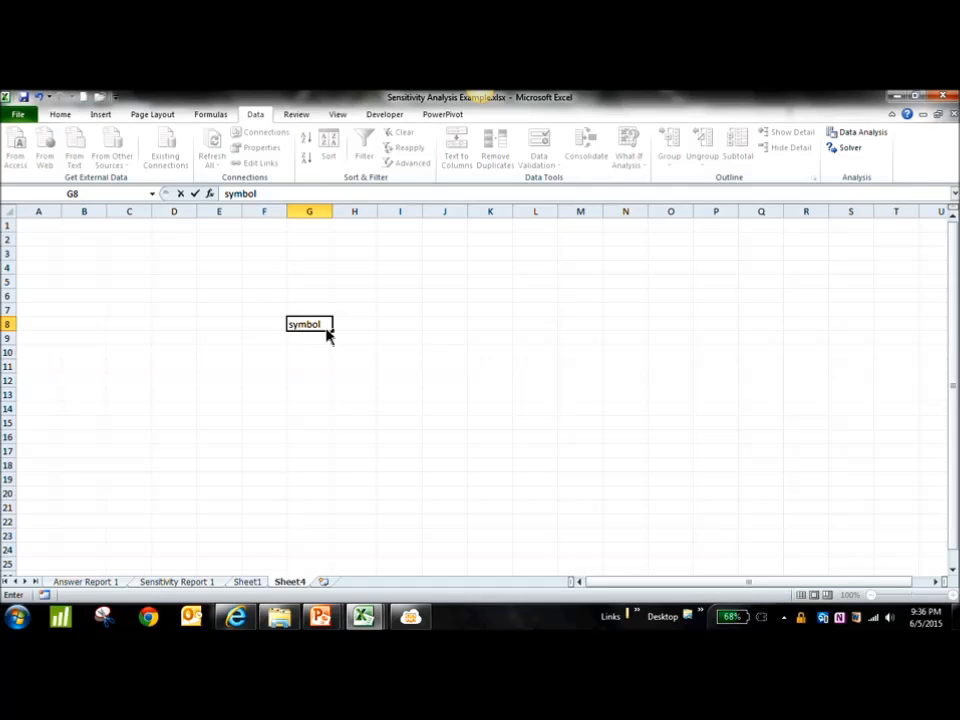
pyautogui.press('Return')
pyautogui.write('<=')
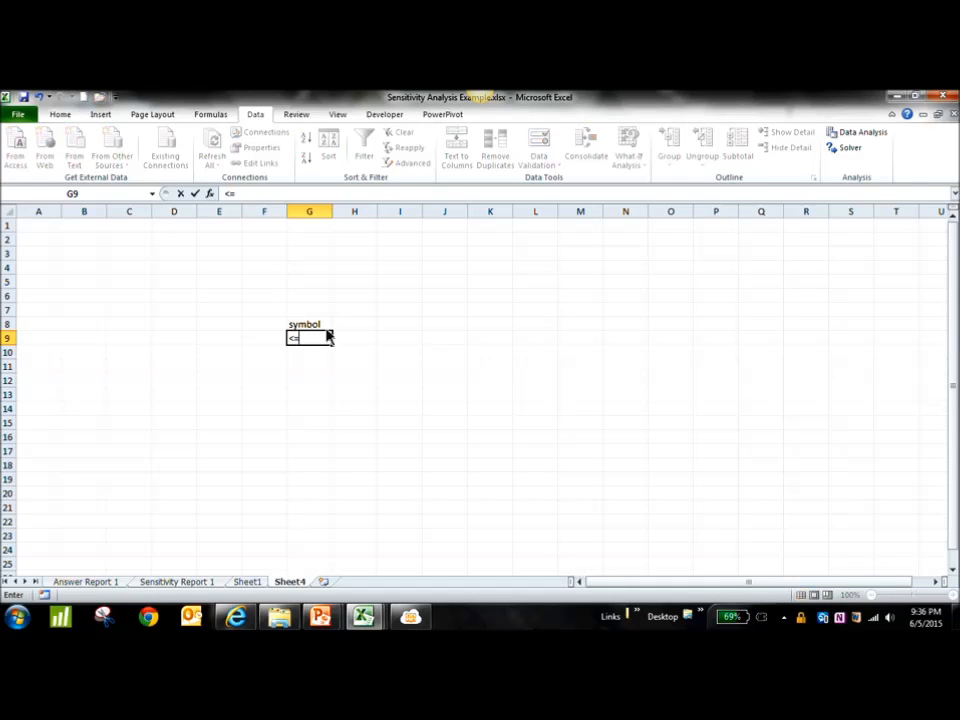
pyautogui.press('Return')
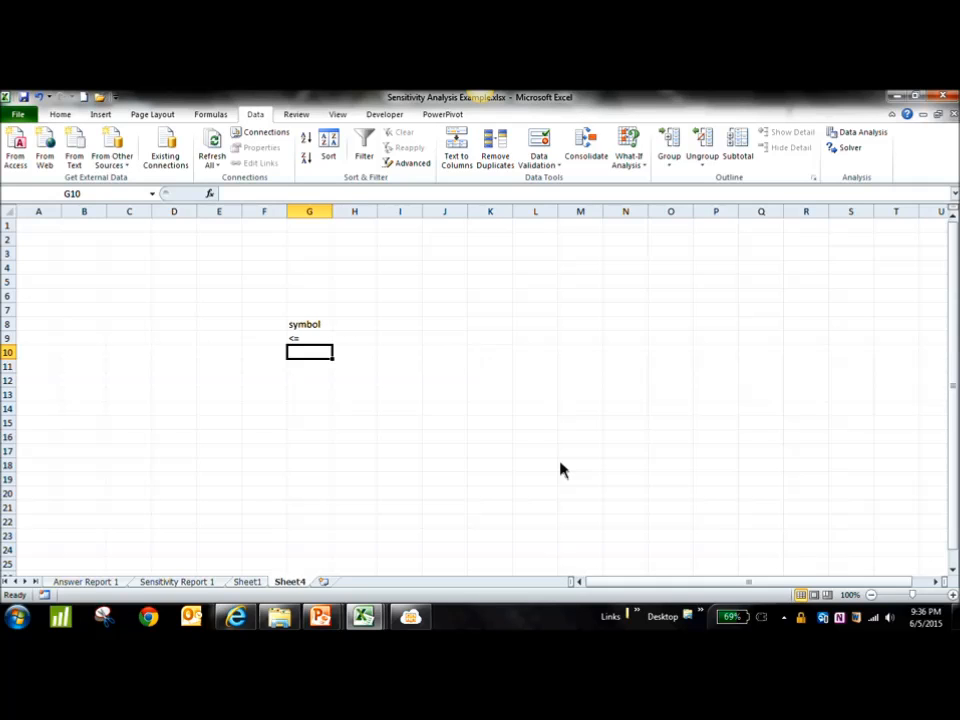
# Fill the "<=" symbol from G9 down through G16.
pyautogui.click(326, 340)
pyautogui.moveTo(333, 345); pyautogui.dragTo(338, 449)
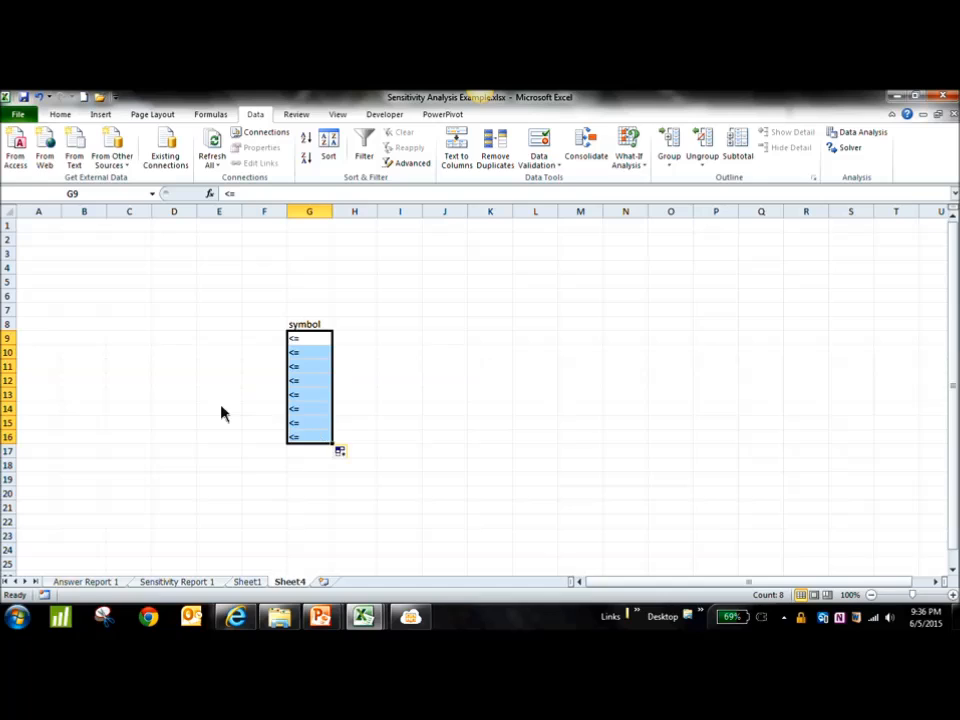
pyautogui.click(306, 412)
pyautogui.click(92, 412)
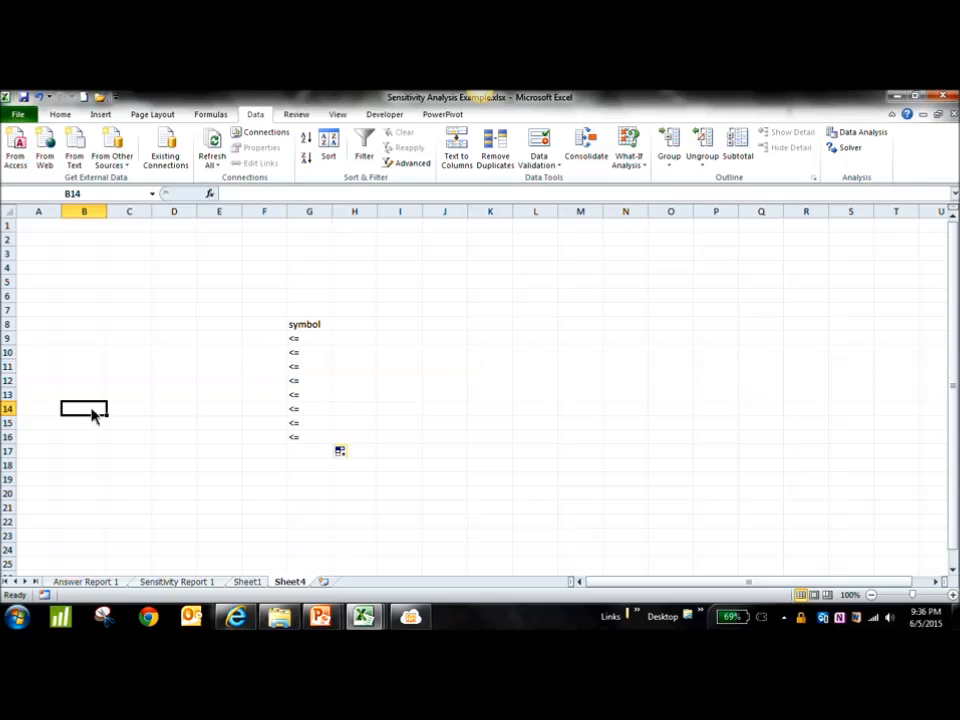
pyautogui.write('2000')
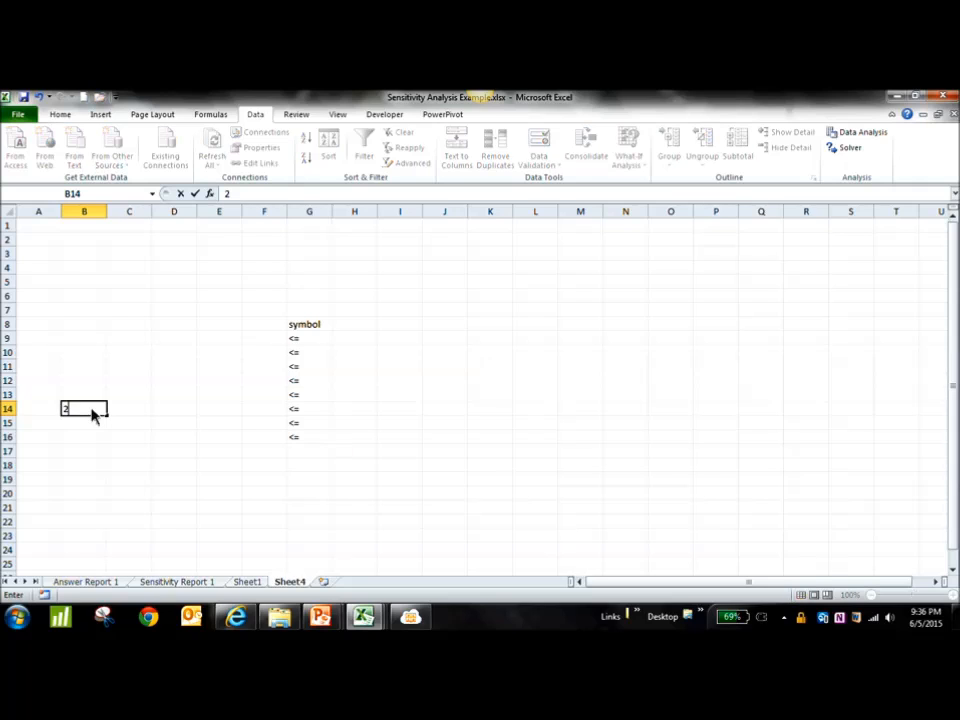
pyautogui.press('BackSpace')
pyautogui.press('BackSpace')
pyautogui.press('BackSpace')
pyautogui.press('BackSpace')
# Enter 2000 in H14 and 1600 in H15 beside the "<=" symbols.
pyautogui.click(345, 410)
pyautogui.write('2000')
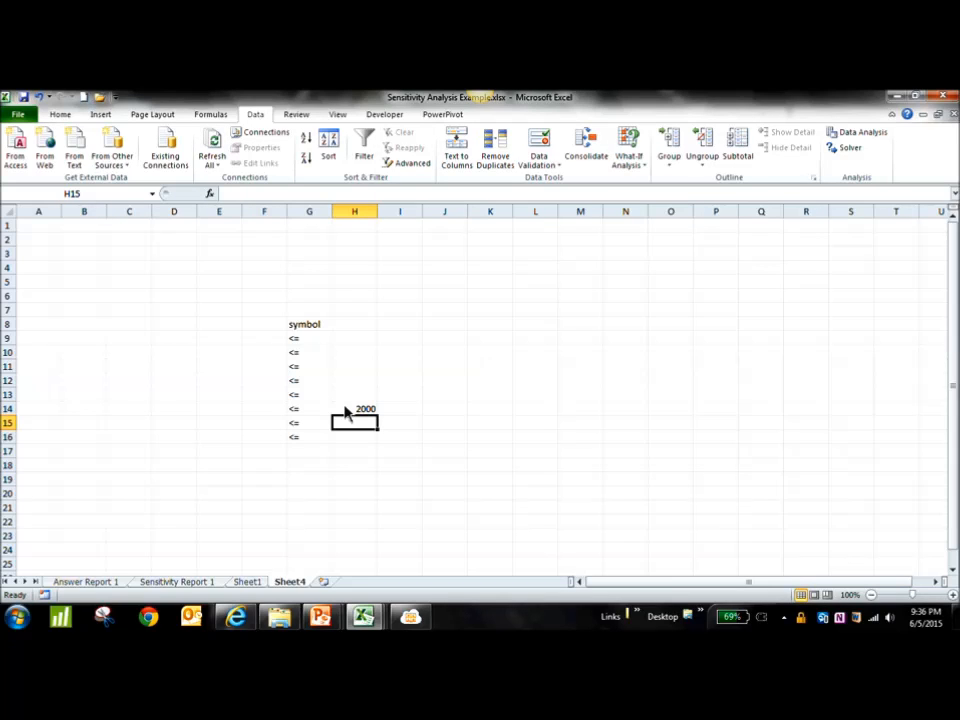
pyautogui.write('16000')
pyautogui.press('Return')
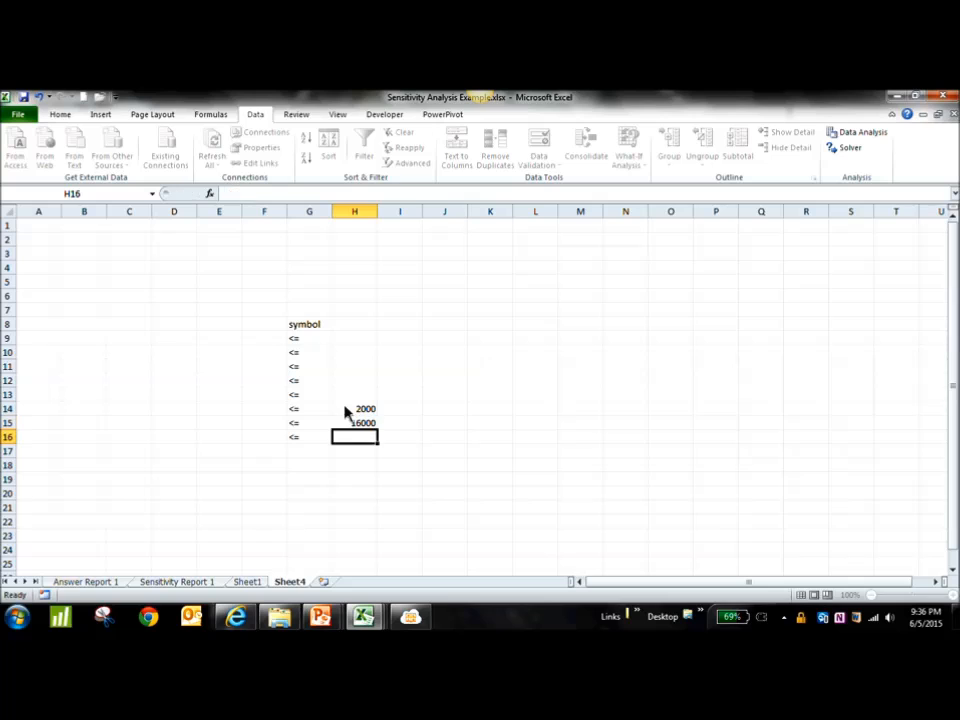
pyautogui.click(367, 425)
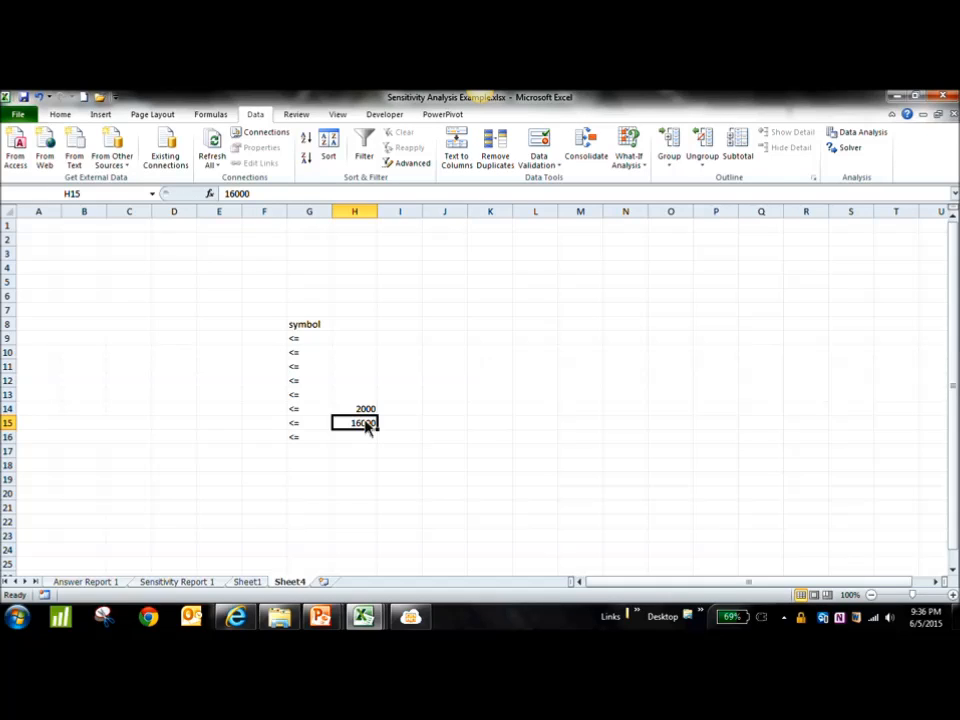
pyautogui.doubleClick(374, 429)
pyautogui.press('BackSpace')
pyautogui.click(402, 452)
# Add the heading "RHS" in H8 and the heading "LHS" in F8, on either side of "symbol".
pyautogui.click(348, 328)
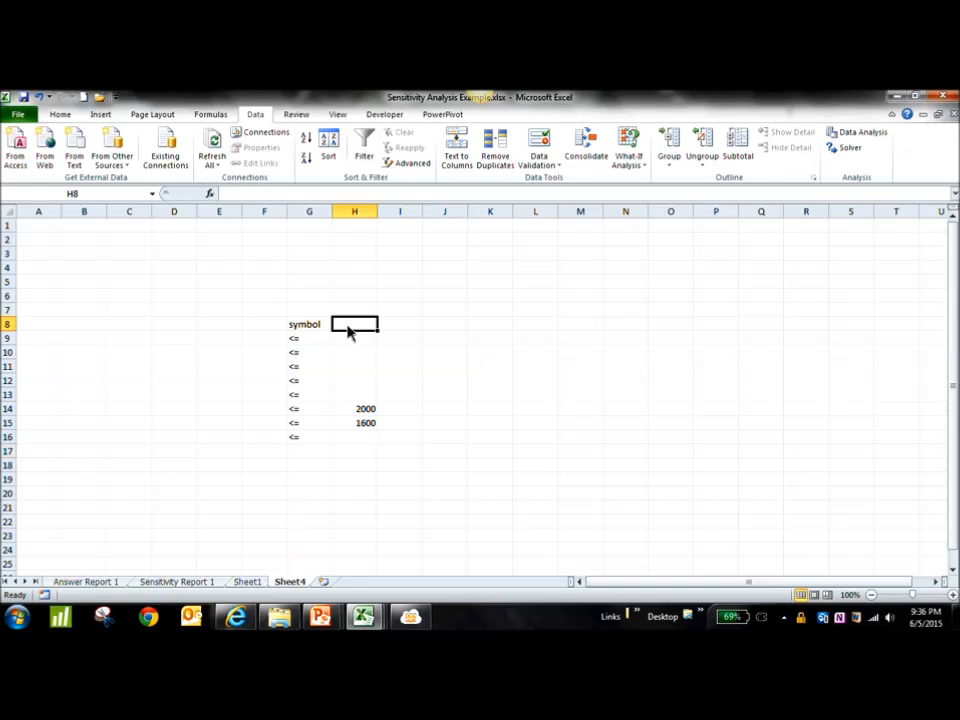
pyautogui.write('RHS')
pyautogui.press('Return')
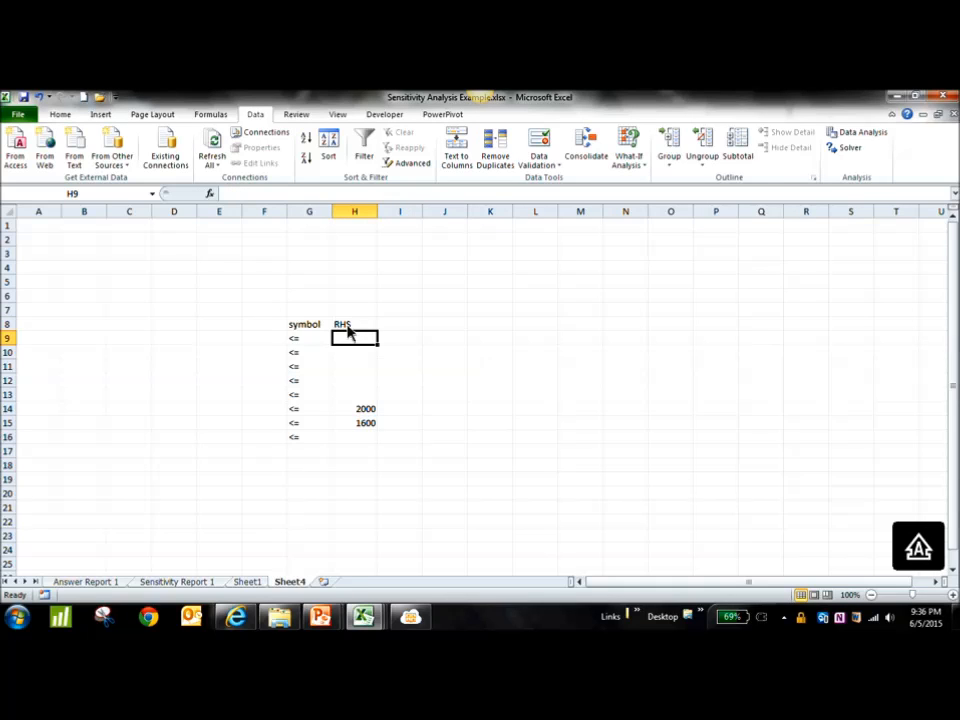
pyautogui.click(274, 326)
pyautogui.write('LHS')
pyautogui.press('Return')
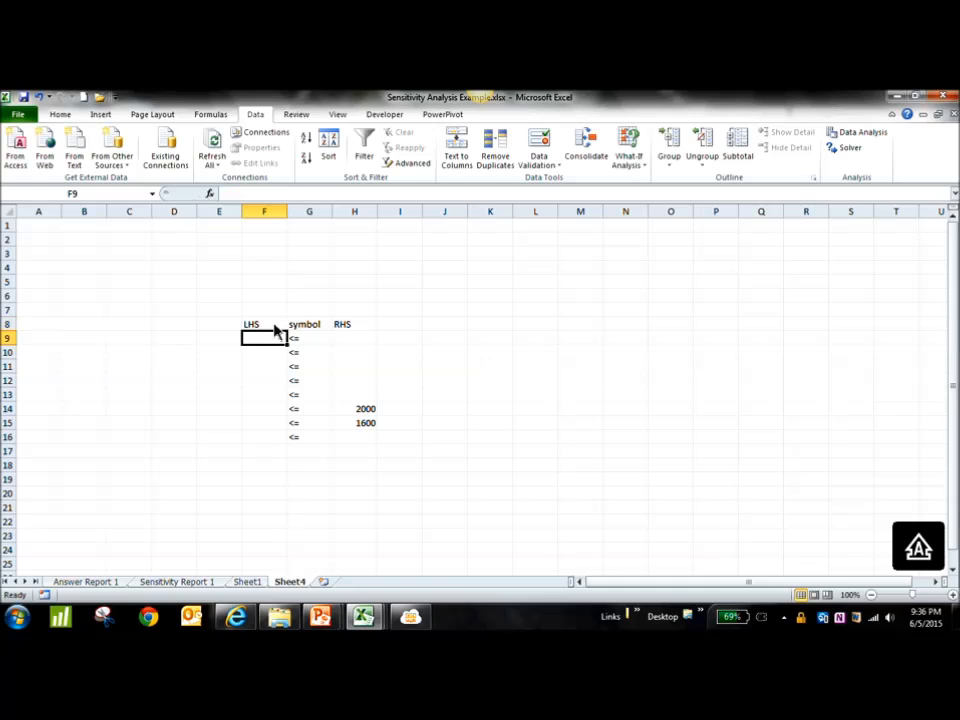
pyautogui.write('SUMPRO')
pyautogui.press('BackSpace')
pyautogui.press('BackSpace')
pyautogui.press('BackSpace')
pyautogui.press('BackSpace')
pyautogui.press('BackSpace')
pyautogui.press('BackSpace')
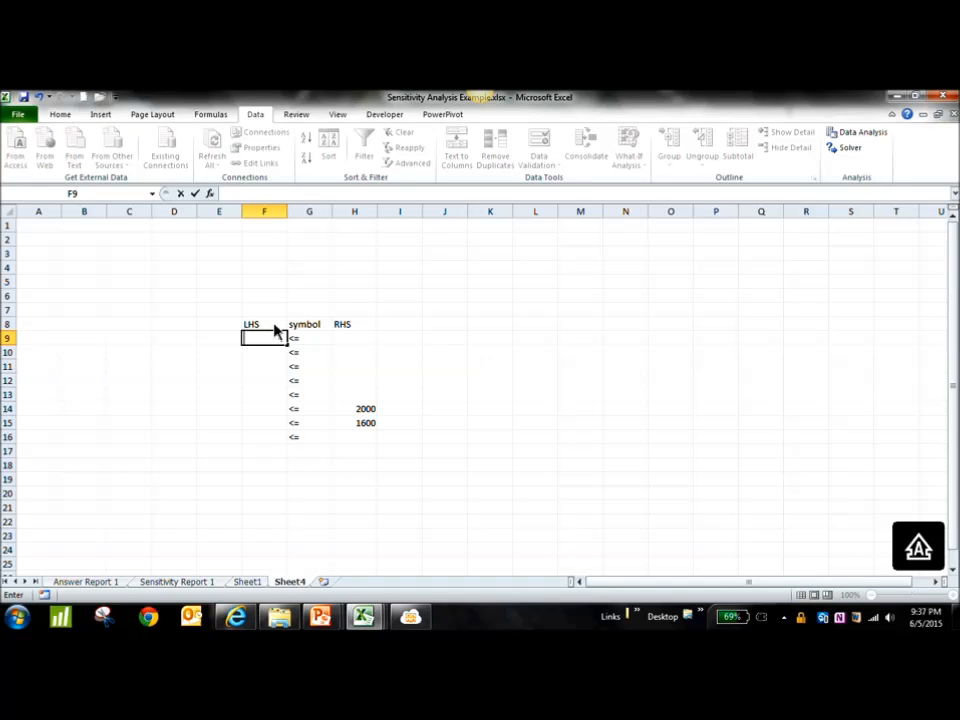
pyautogui.write('=SU')
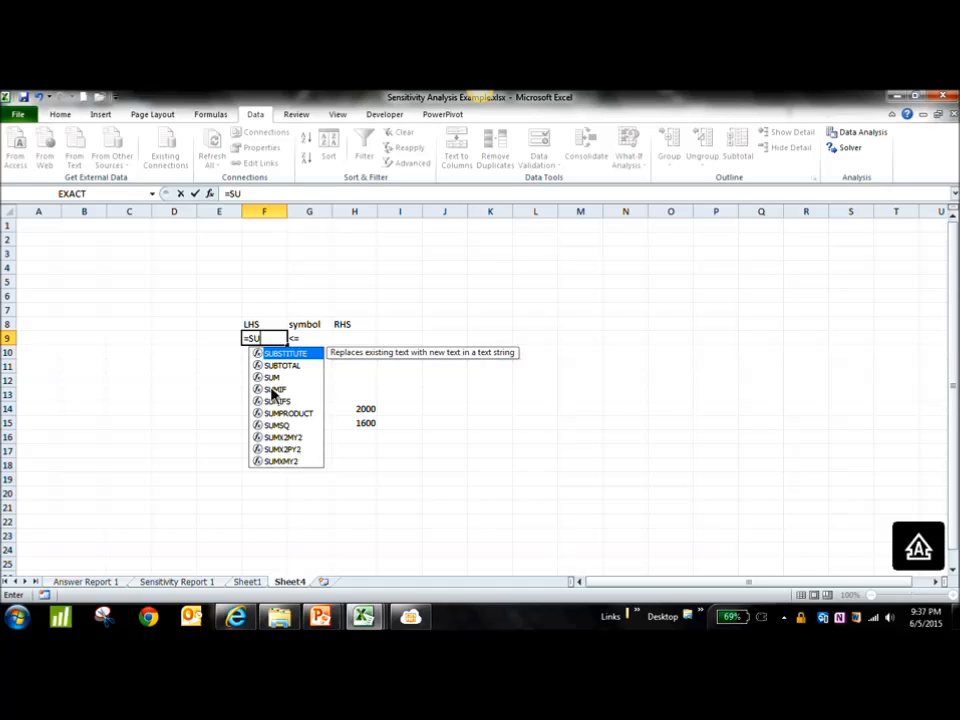
pyautogui.write('MPRODUCT(')
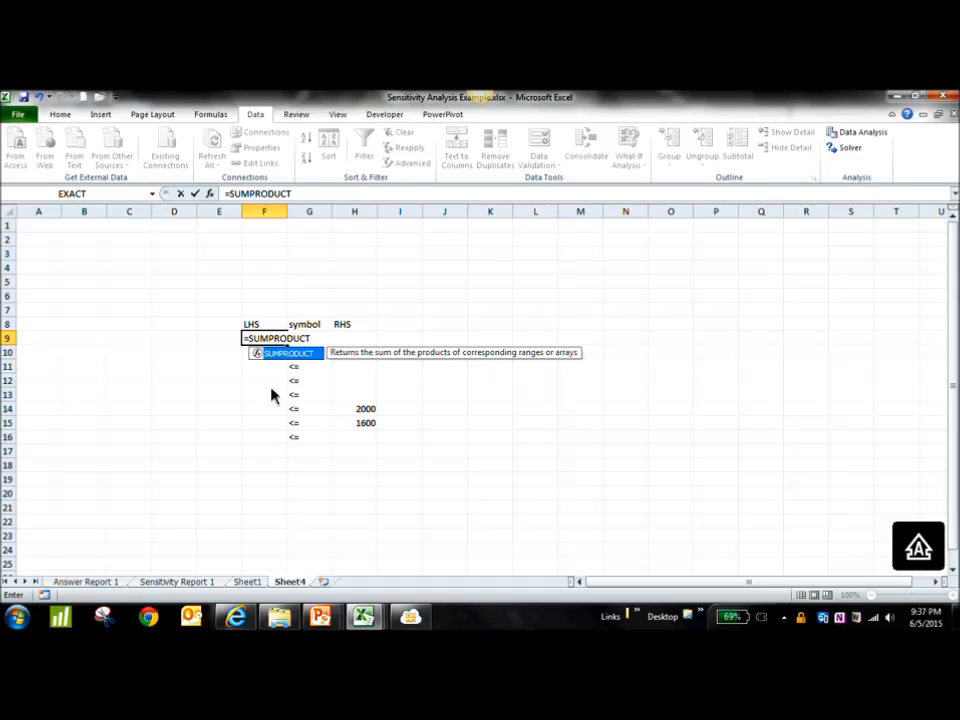
pyautogui.press('BackSpace')
pyautogui.press('BackSpace')
pyautogui.press('BackSpace')
pyautogui.press('BackSpace')
pyautogui.press('BackSpace')
pyautogui.press('BackSpace')
pyautogui.press('BackSpace')
pyautogui.press('BackSpace')
pyautogui.press('BackSpace')
pyautogui.press('BackSpace')
pyautogui.press('BackSpace')
pyautogui.press('BackSpace')
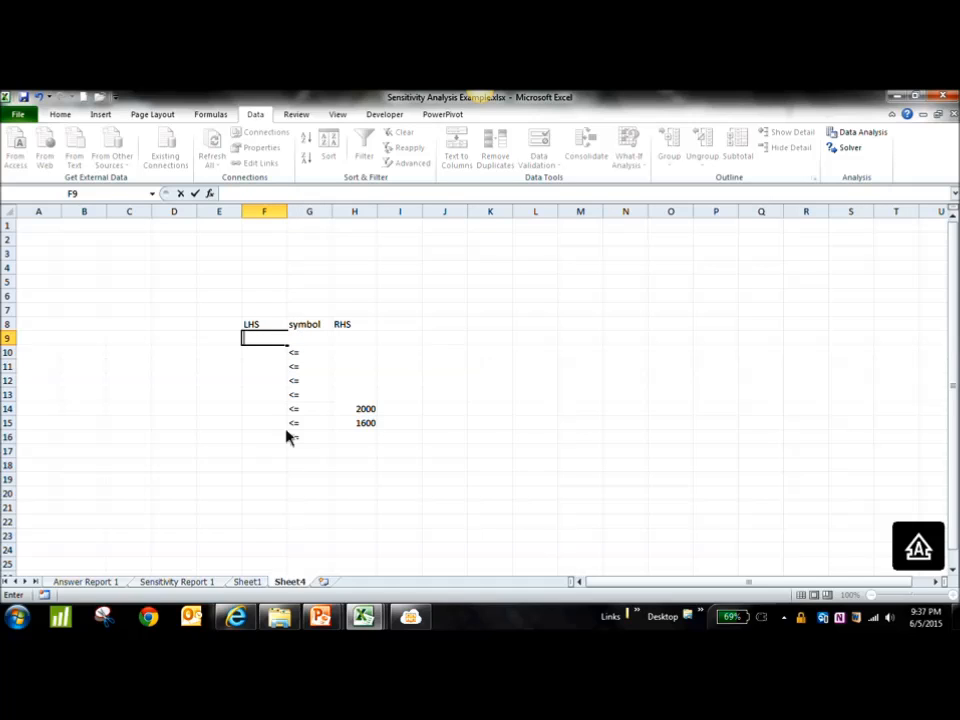
pyautogui.click(285, 425)
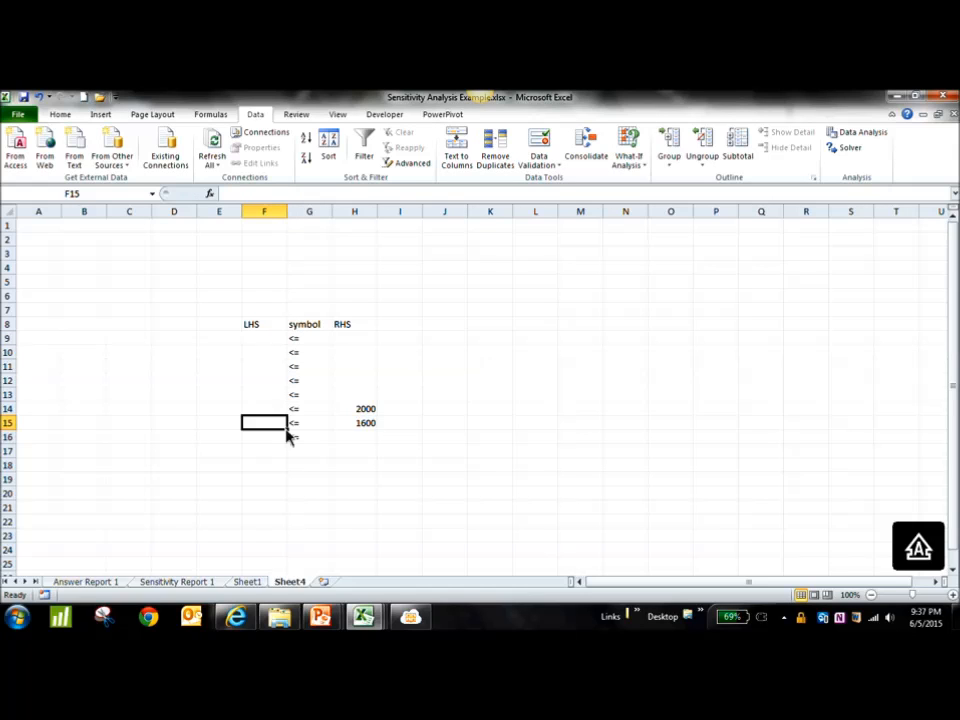
# Clear the "<=" symbol from G16, below the two rows with right-hand-side values.
pyautogui.click(268, 407)
pyautogui.click(296, 415)
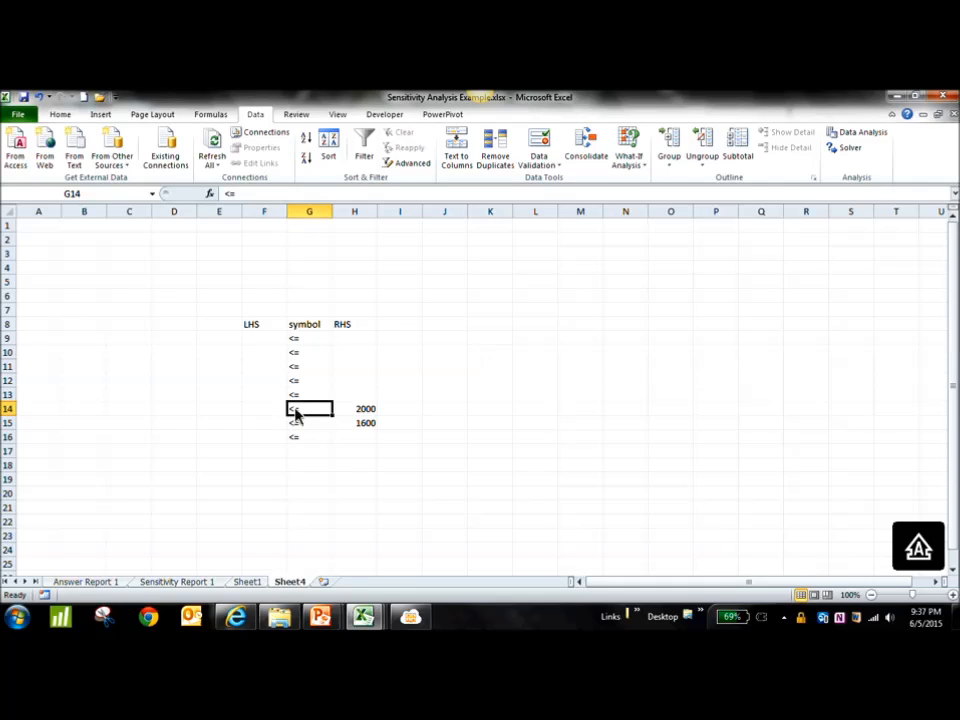
pyautogui.moveTo(313, 415); pyautogui.dragTo(314, 428)
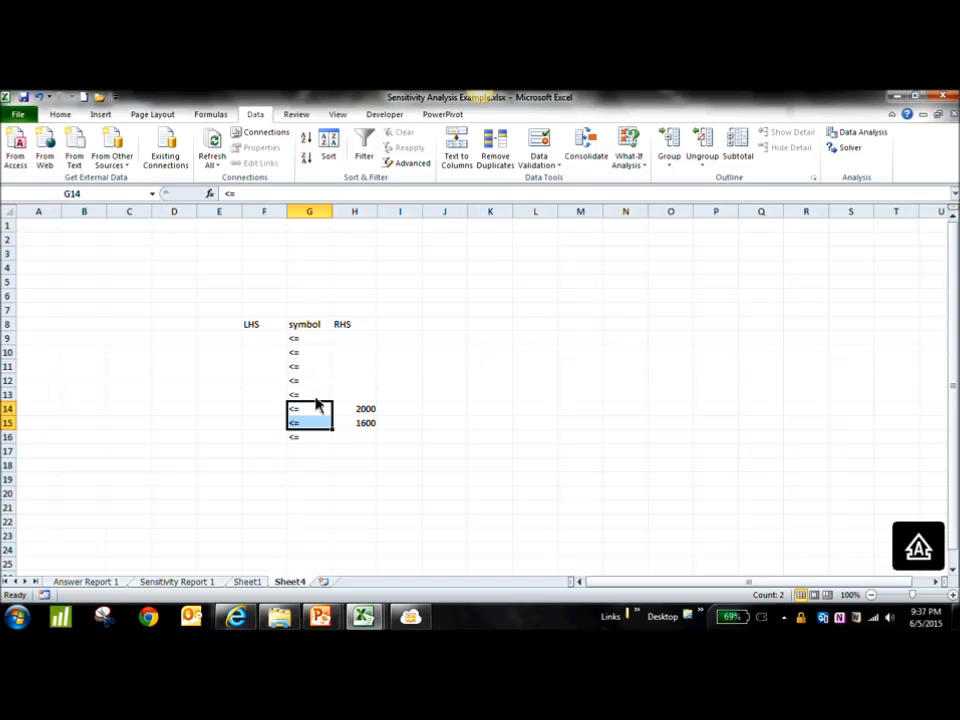
pyautogui.click(304, 439)
pyautogui.write('>')
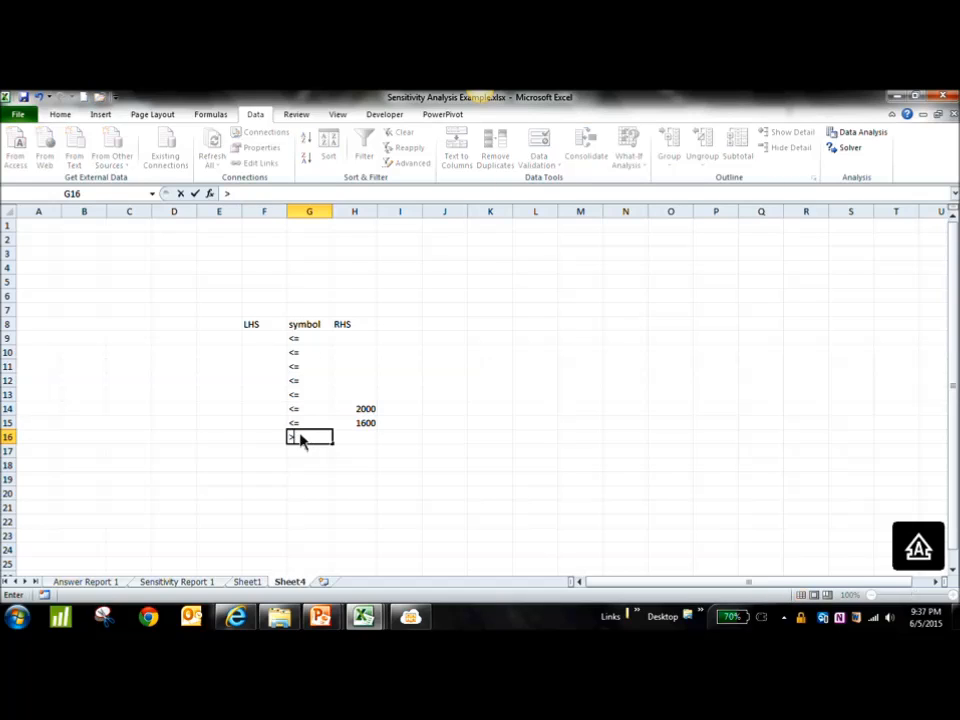
pyautogui.press('BackSpace')
pyautogui.click(424, 471)
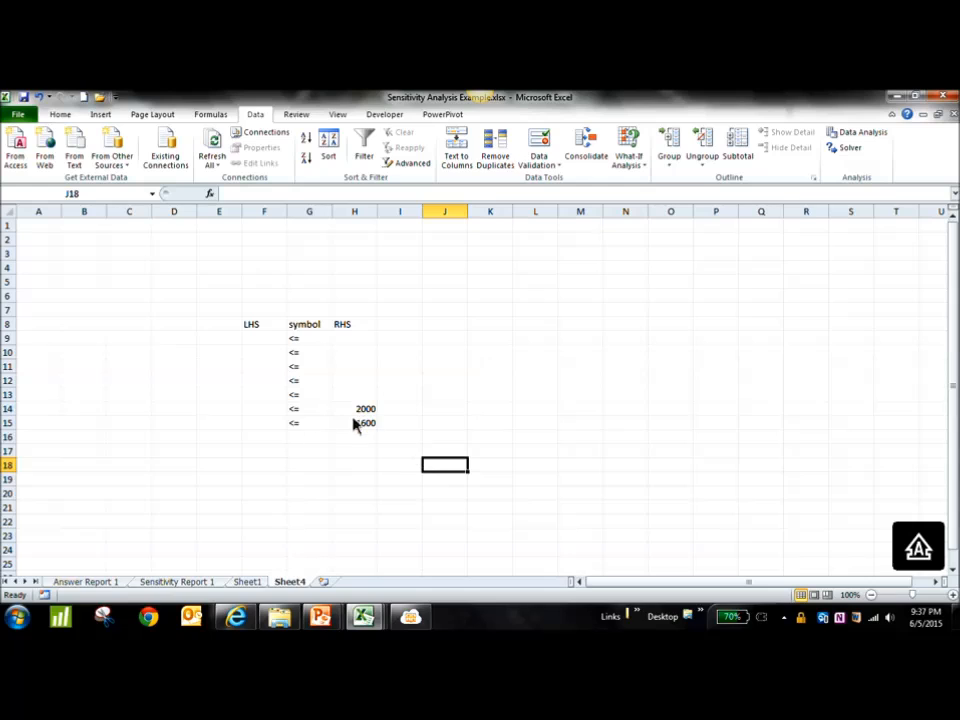
# Re-enter the "<=" symbol in G14.
pyautogui.click(319, 410)
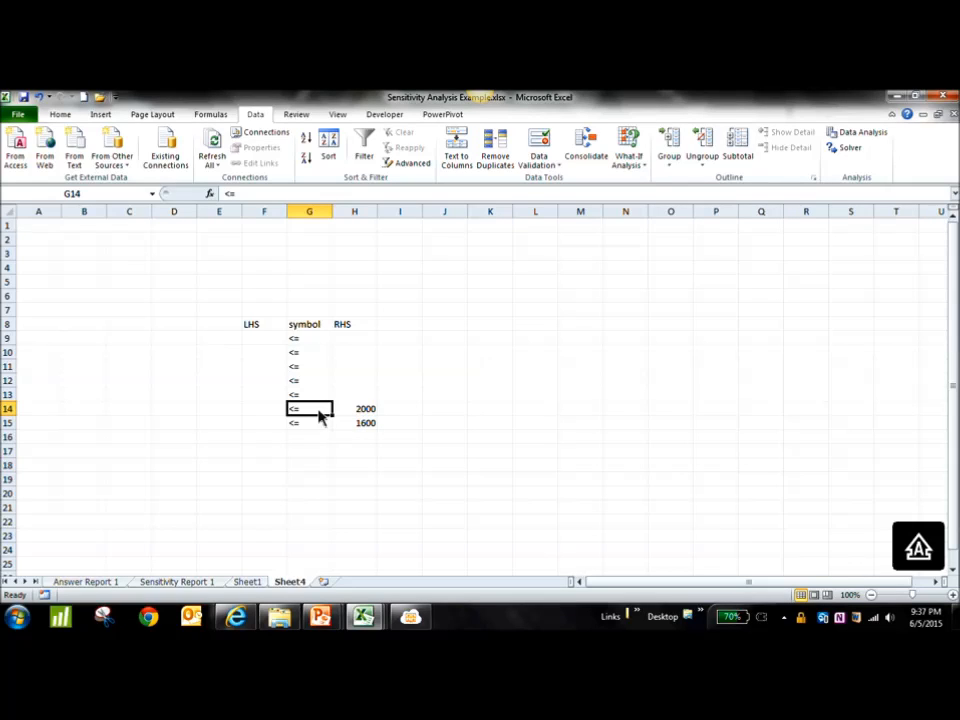
pyautogui.write('>')
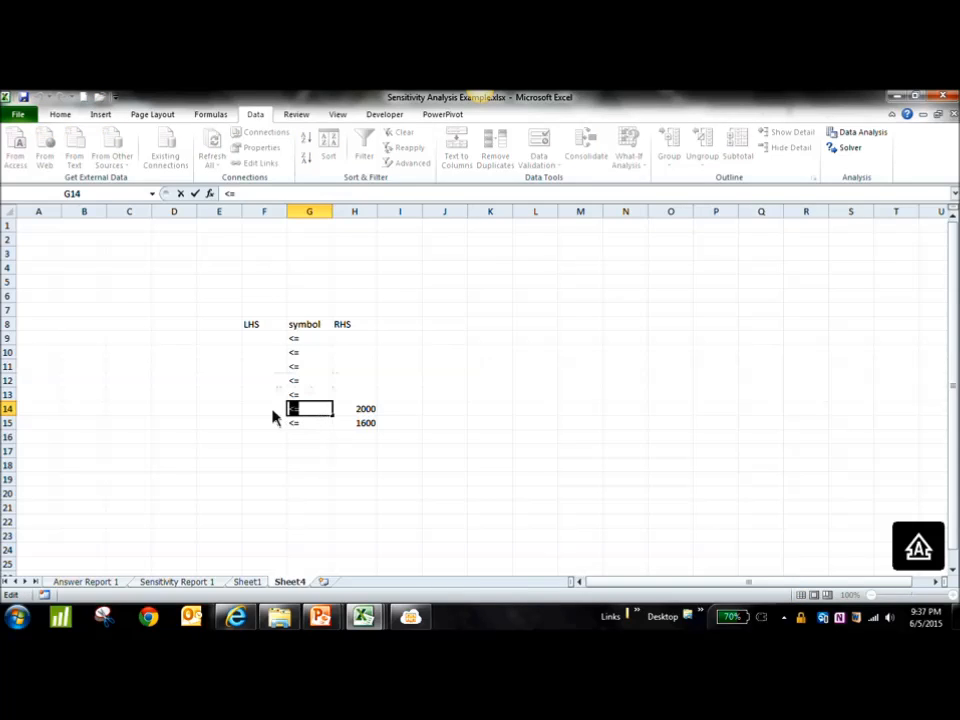
pyautogui.press('BackSpace')
pyautogui.press('BackSpace')
pyautogui.write('<=')
pyautogui.click(352, 439)
# Check the participants' chat in MeetingBurner, and clear the LHS, symbol and RHS table in E7:H15 of the Excel workbook.
pyautogui.click(240, 619)
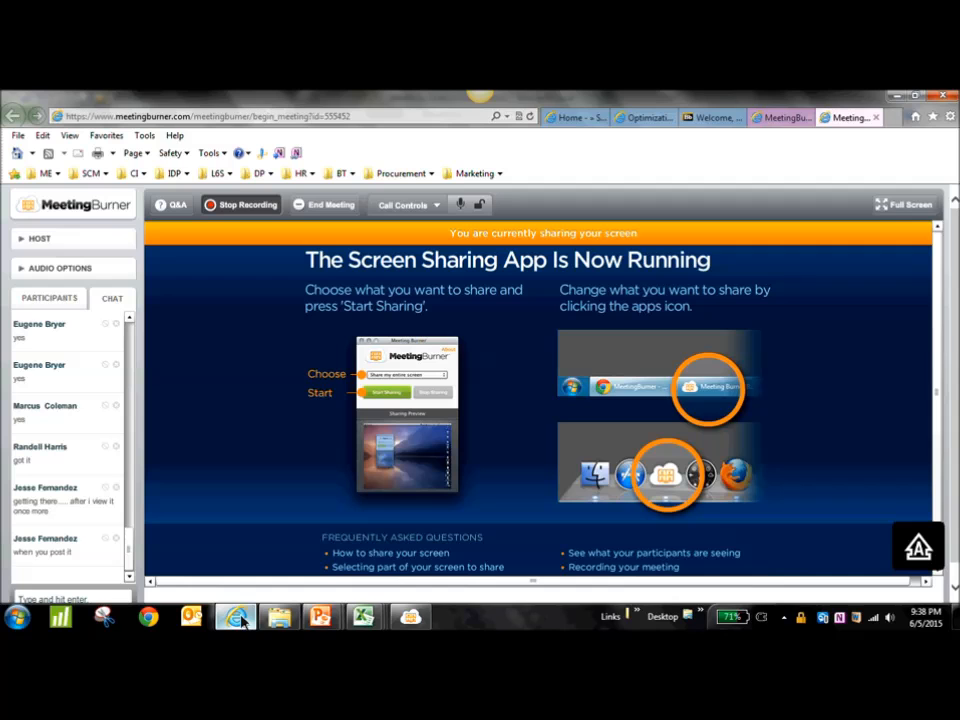
pyautogui.click(363, 617)
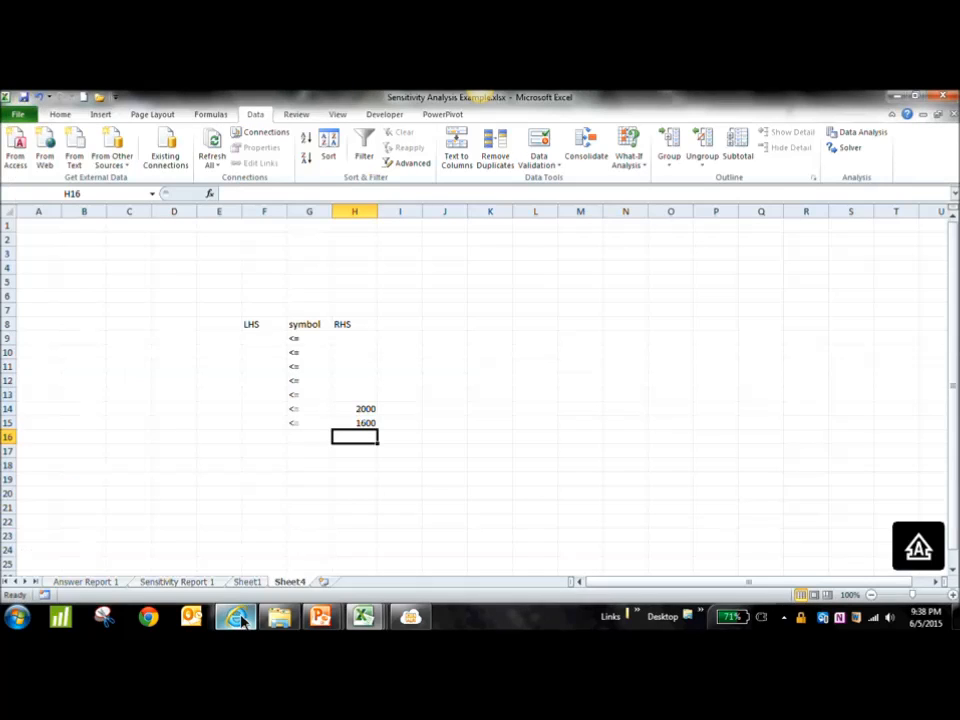
pyautogui.moveTo(362, 423); pyautogui.dragTo(230, 320)
pyautogui.press('Delete')
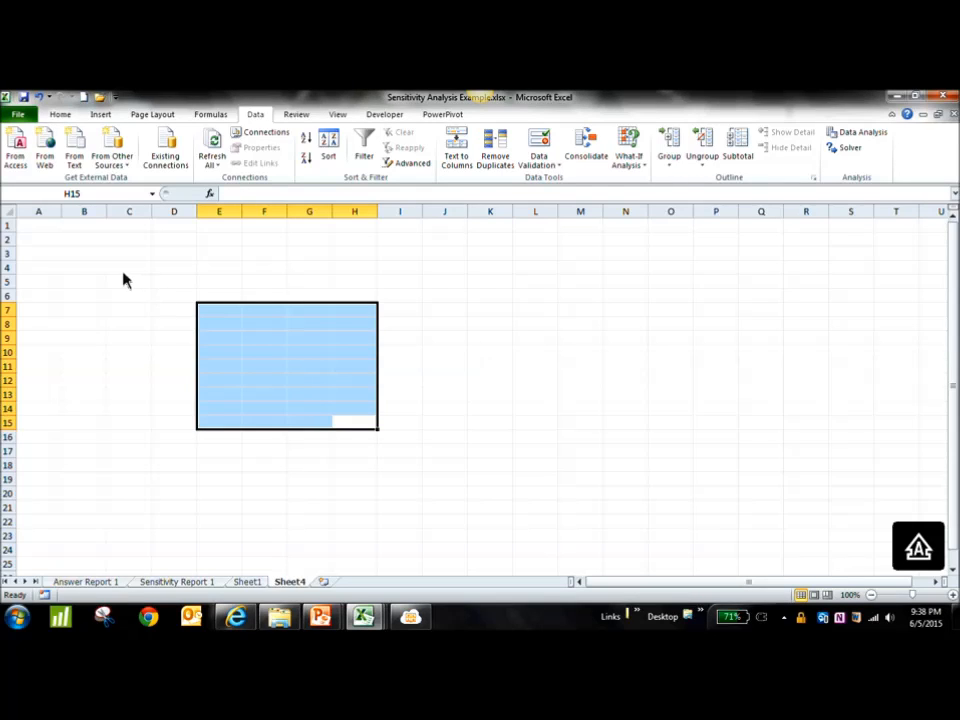
# Enter the heading "DECISION VARIABLES" in A4 and fill cells B5:E5 with yellow.
pyautogui.click(44, 273)
pyautogui.write('DECISION')
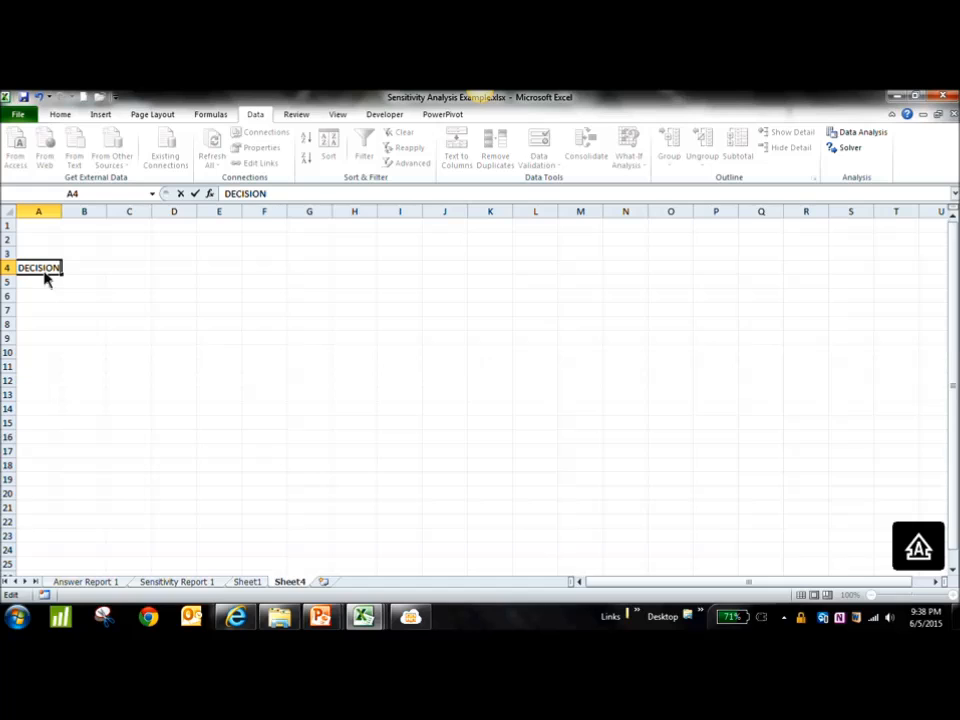
pyautogui.write(' VARIABLES')
pyautogui.press('Return')
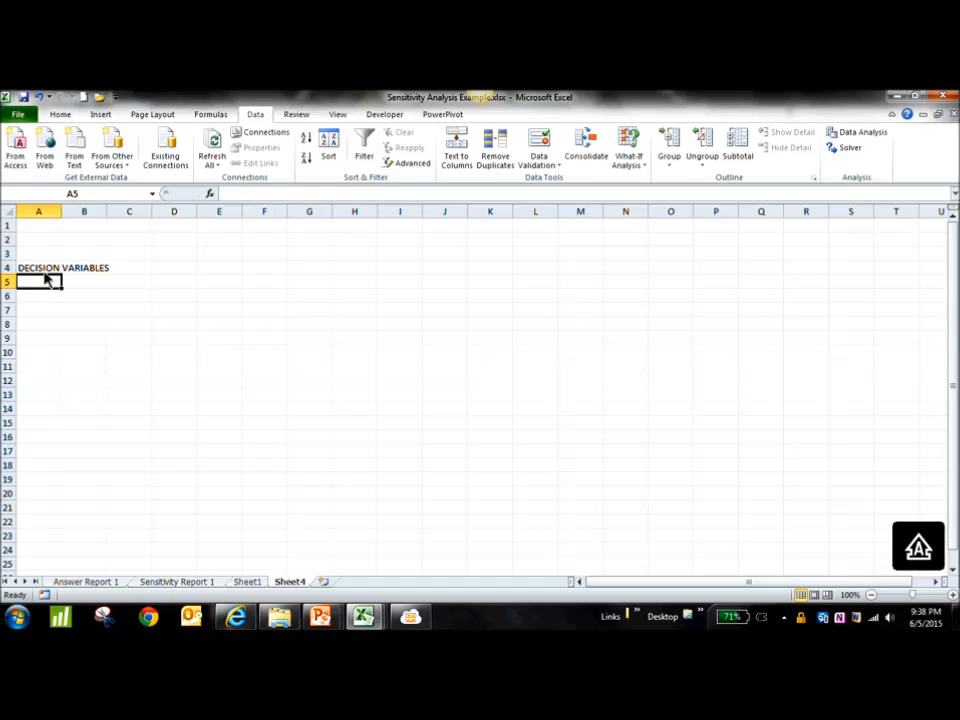
pyautogui.moveTo(94, 287); pyautogui.dragTo(214, 296)
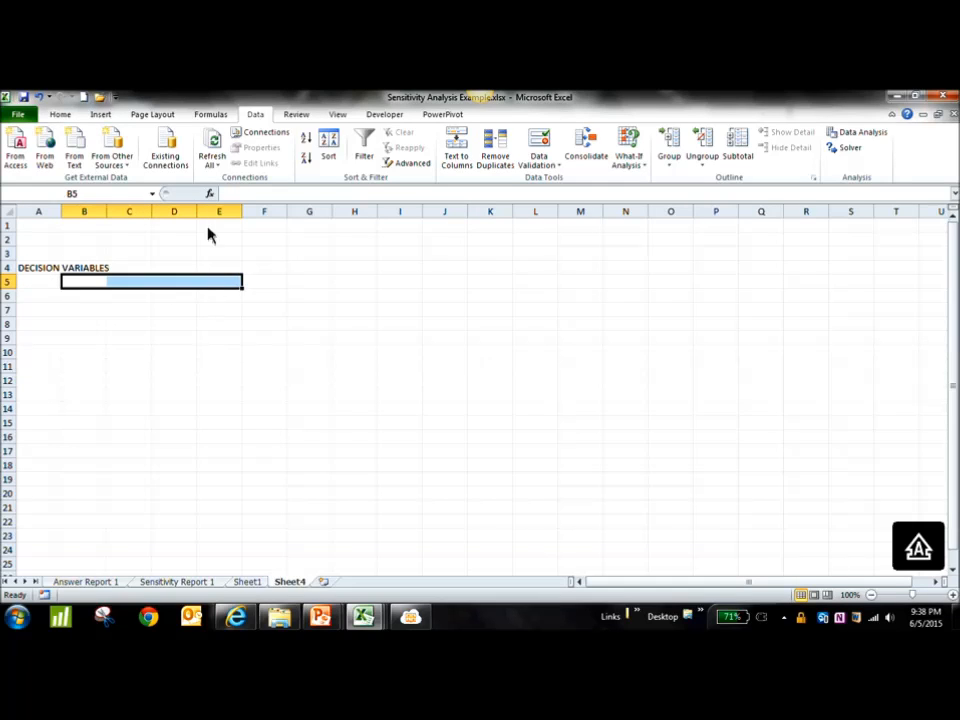
pyautogui.click(60, 114)
pyautogui.click(211, 158)
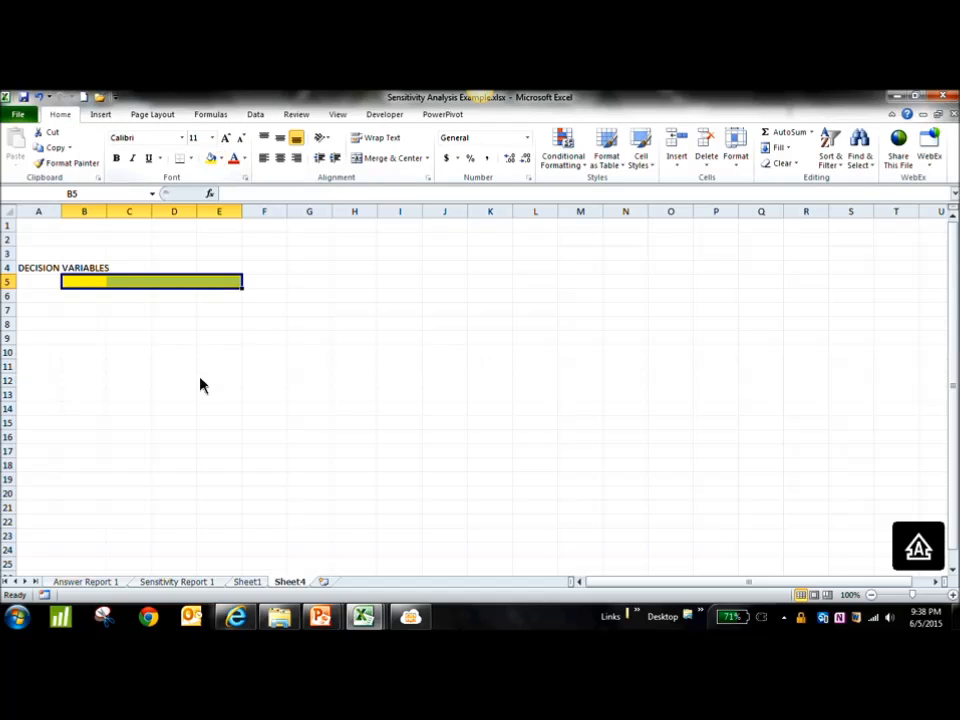
# Enter the heading "Objective function" in A8 and the label "Revenue" in B9.
pyautogui.click(40, 332)
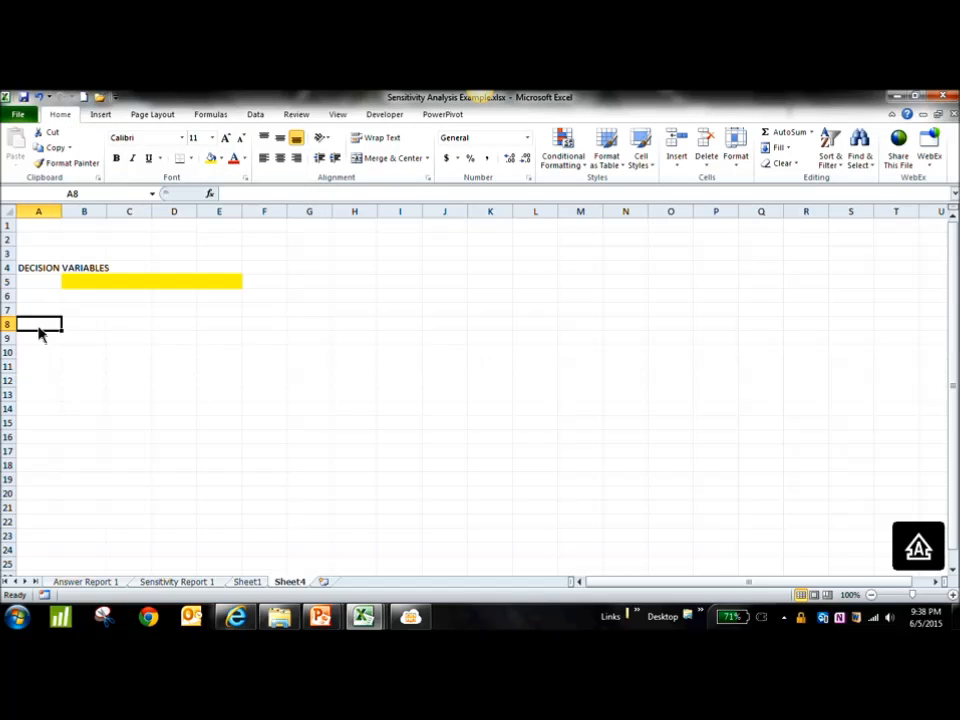
pyautogui.write('Objective fun')
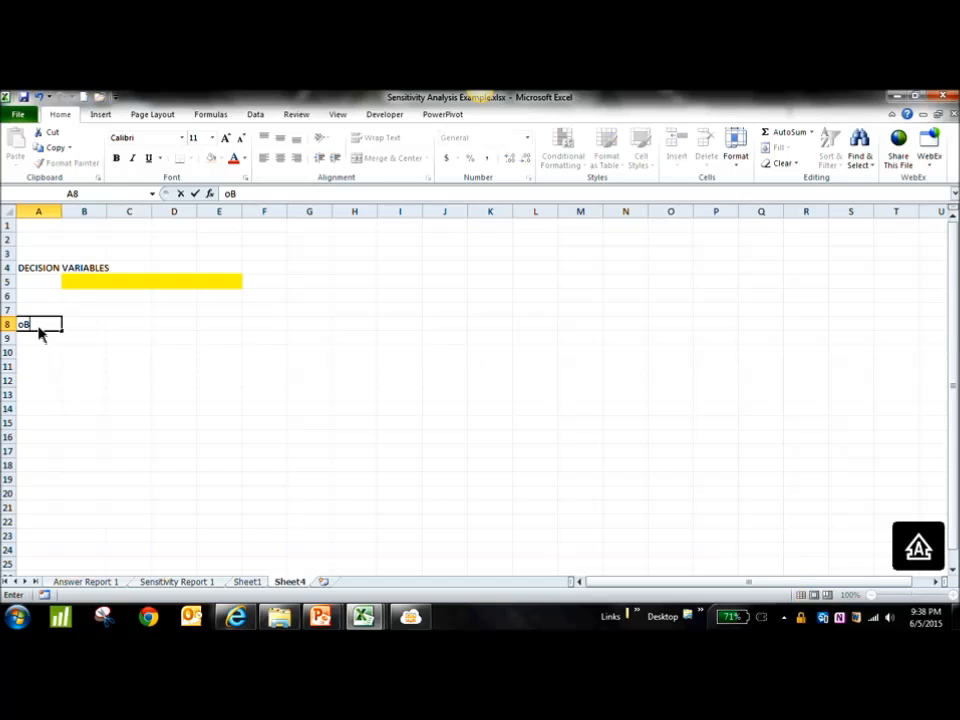
pyautogui.write('ction')
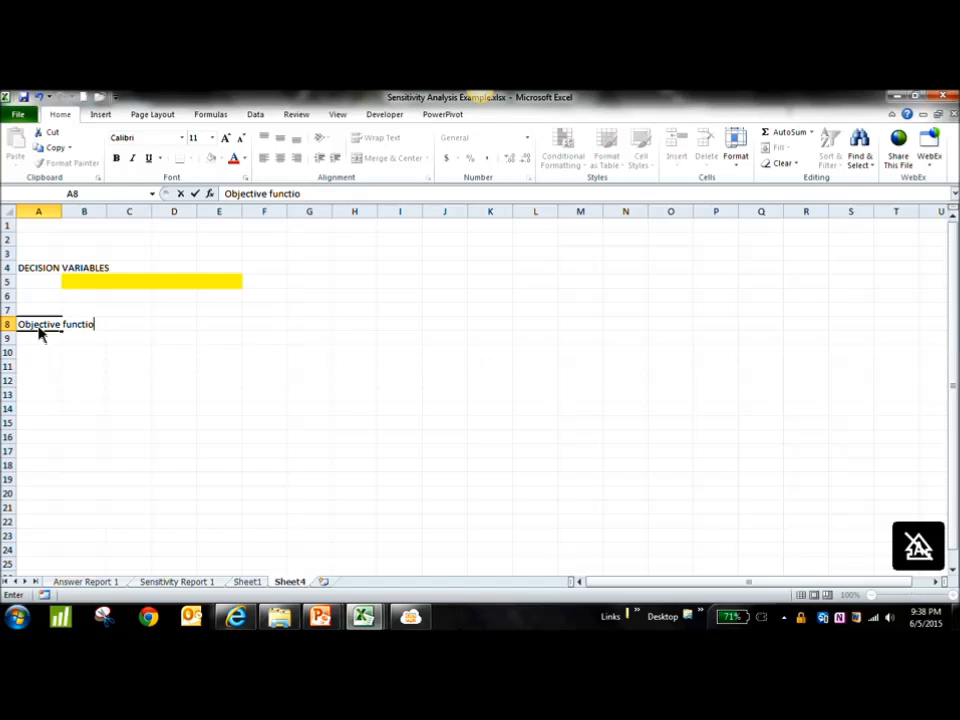
pyautogui.press('Return')
pyautogui.press('Right')
pyautogui.write('Revenue')
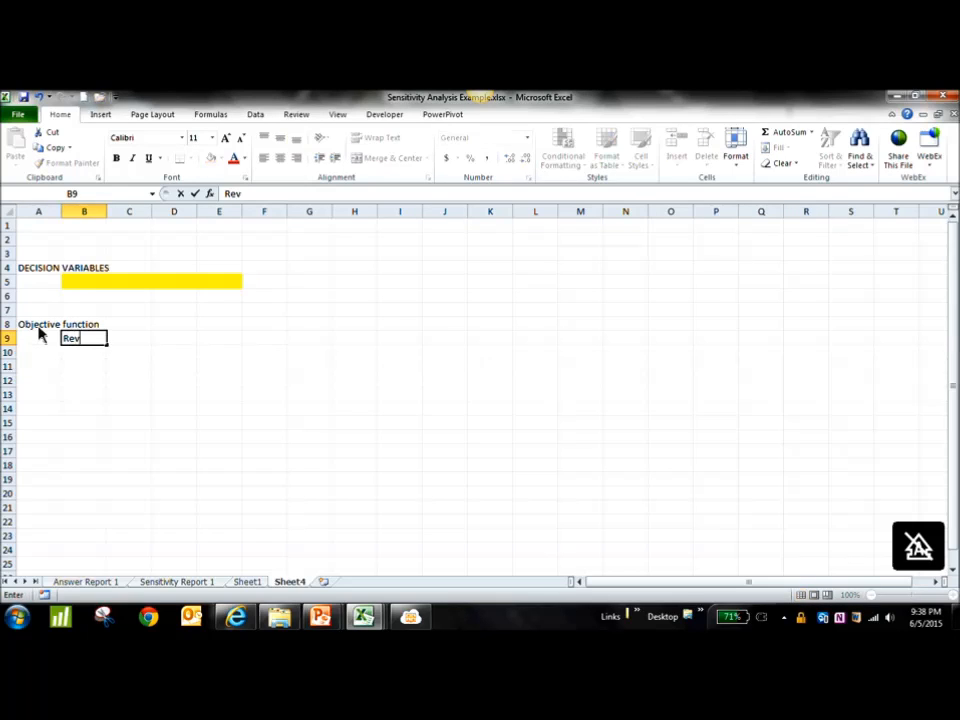
pyautogui.press('Return')
# Enter the labels "Cost" in B10 and "Profit" in B11 under Revenue.
pyautogui.press('Right')
pyautogui.write('cOS')
pyautogui.press('BackSpace')
pyautogui.press('BackSpace')
pyautogui.press('BackSpace')
pyautogui.write('Cost')
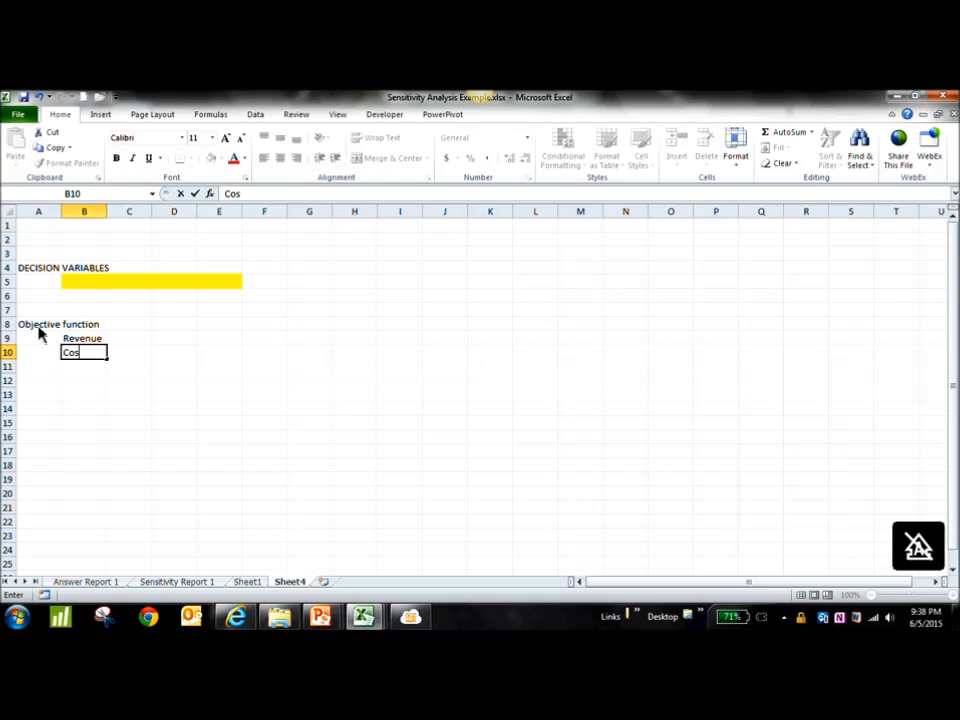
pyautogui.press('Return')
pyautogui.press('Right')
pyautogui.write('pRO')
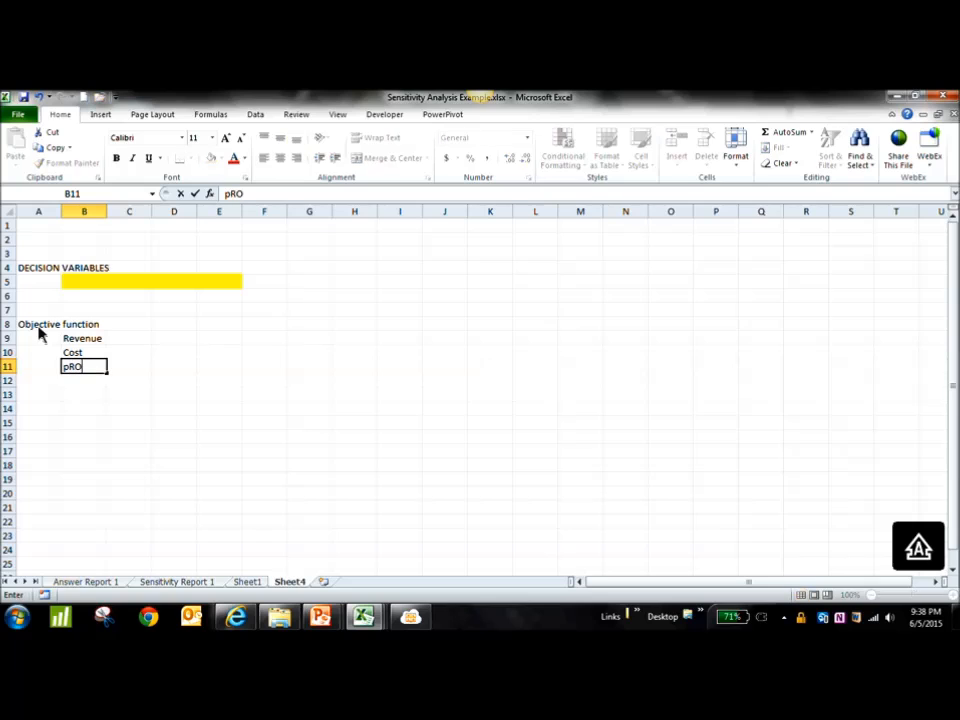
pyautogui.write('FIT')
pyautogui.press('Right')
pyautogui.press('Right')
pyautogui.press('Right')
pyautogui.press('Right')
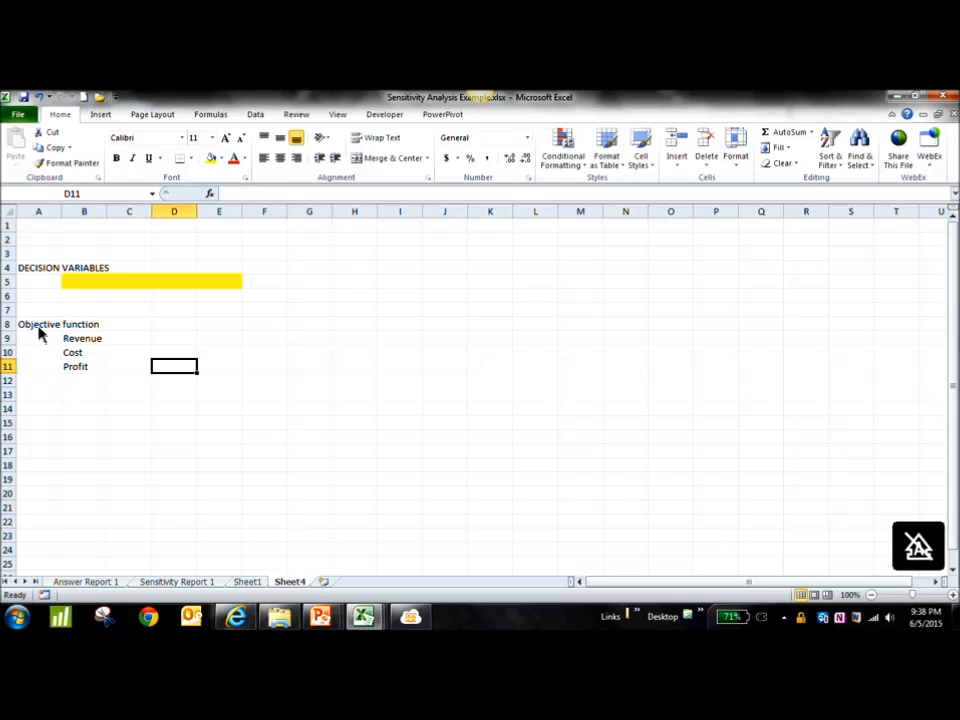
pyautogui.write('sumproduc')
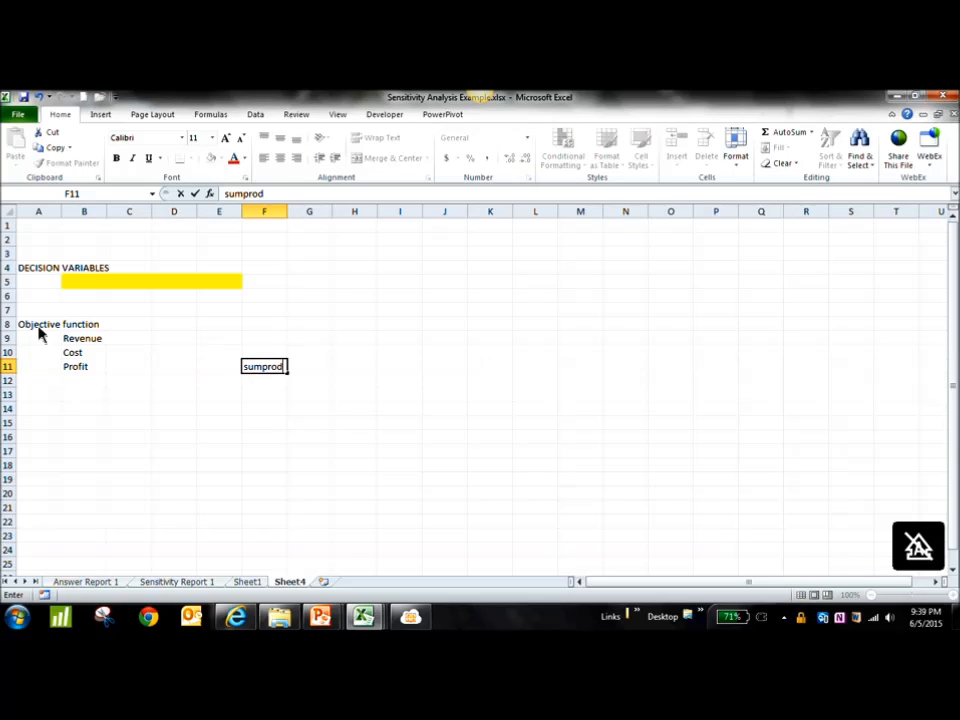
pyautogui.press('BackSpace')
pyautogui.press('BackSpace')
pyautogui.press('BackSpace')
pyautogui.press('BackSpace')
pyautogui.press('BackSpace')
pyautogui.press('BackSpace')
pyautogui.press('BackSpace')
pyautogui.press('BackSpace')
pyautogui.press('BackSpace')
pyautogui.write('=sumc')
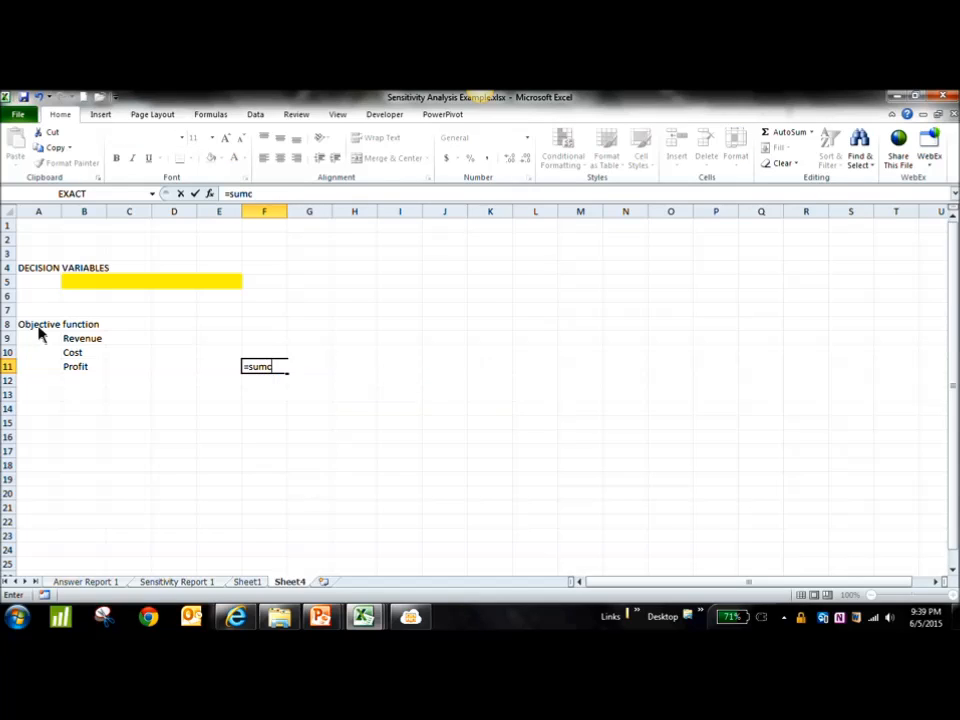
pyautogui.press('BackSpace')
pyautogui.write('product(')
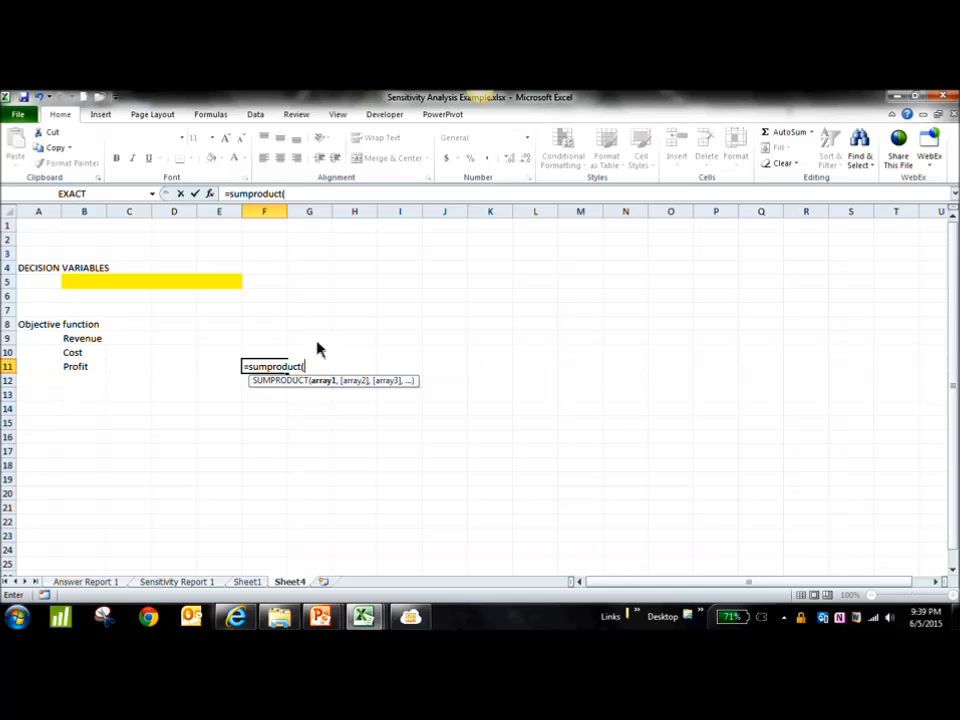
pyautogui.moveTo(111, 368); pyautogui.dragTo(206, 372)
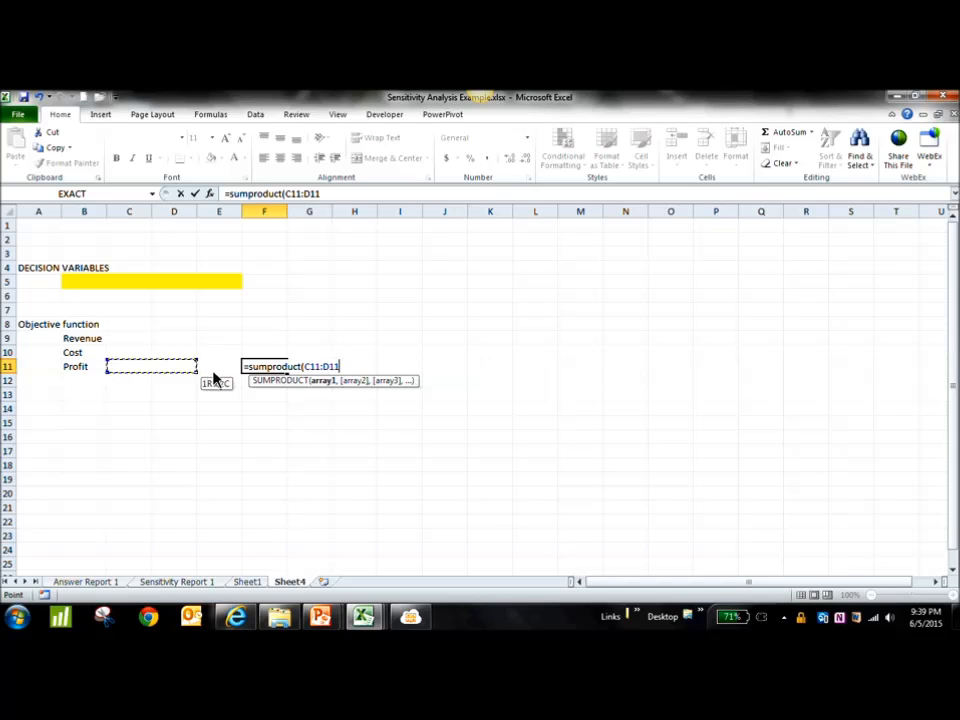
pyautogui.moveTo(73, 370); pyautogui.dragTo(212, 372)
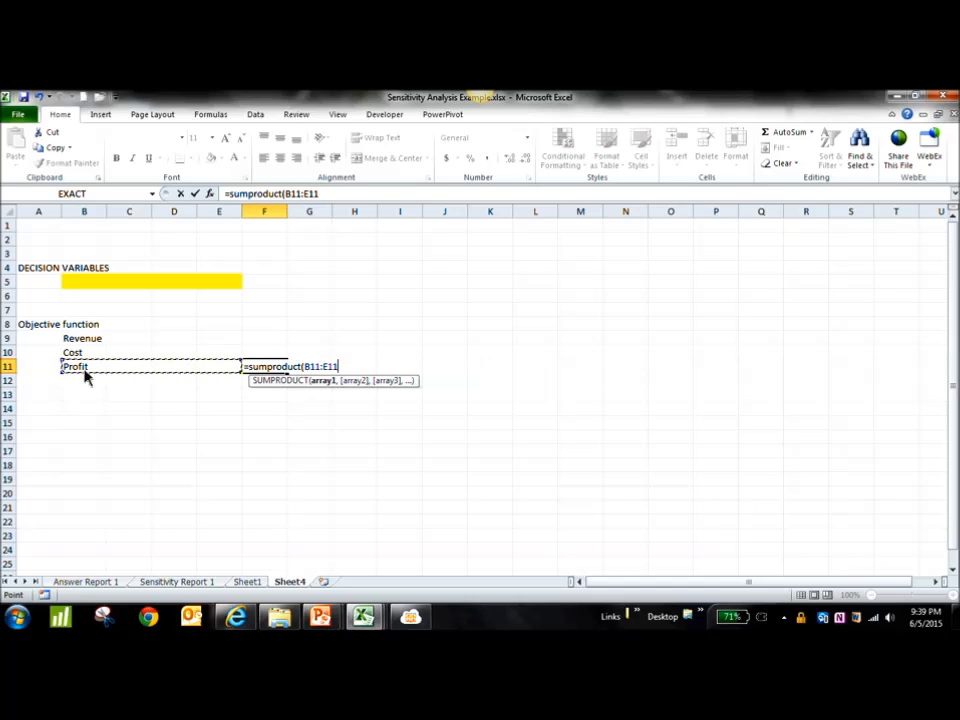
pyautogui.press('Escape')
# Move the labels Revenue, Cost and Profit from B9:B11 to A9:A11.
pyautogui.moveTo(78, 339); pyautogui.dragTo(77, 373)
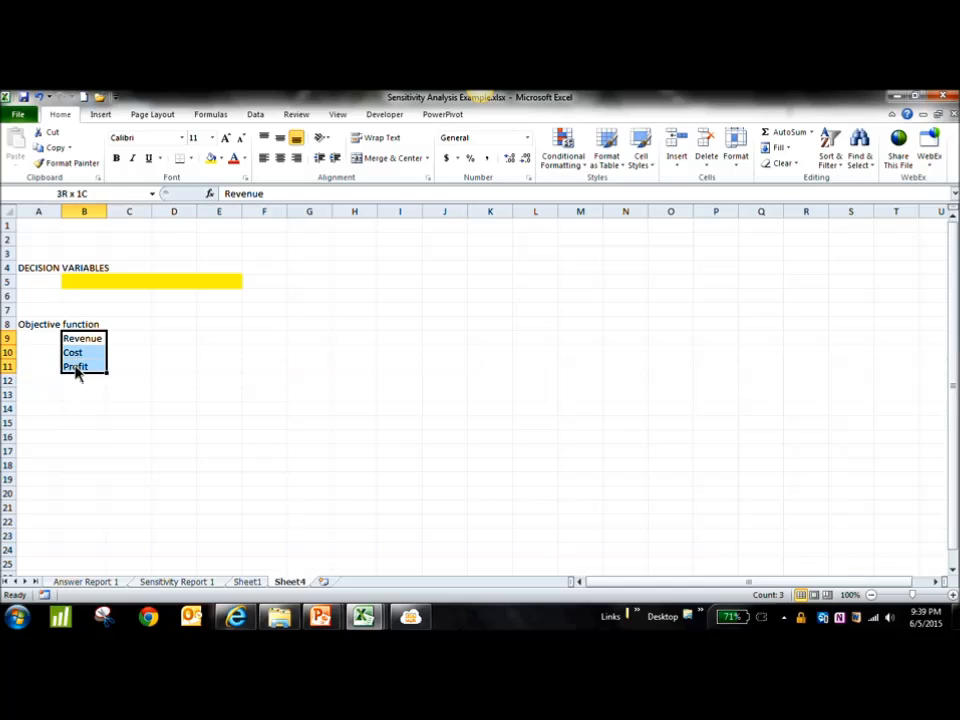
pyautogui.hotkey('ctrl', 'c')
pyautogui.click(36, 339)
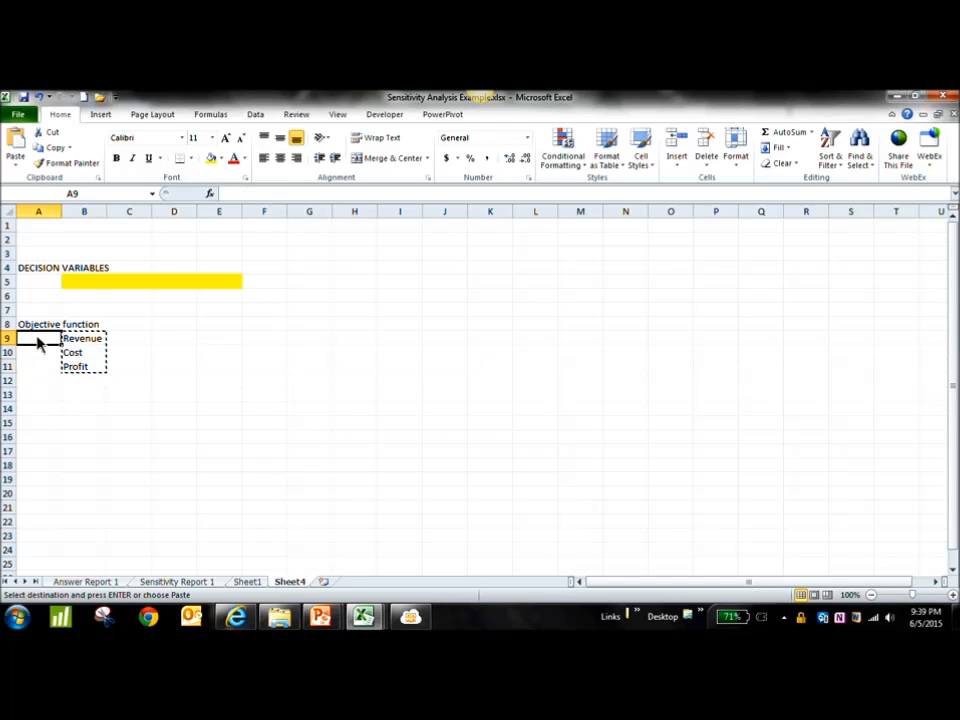
pyautogui.hotkey('ctrl', 'v')
pyautogui.moveTo(84, 367); pyautogui.dragTo(228, 373)
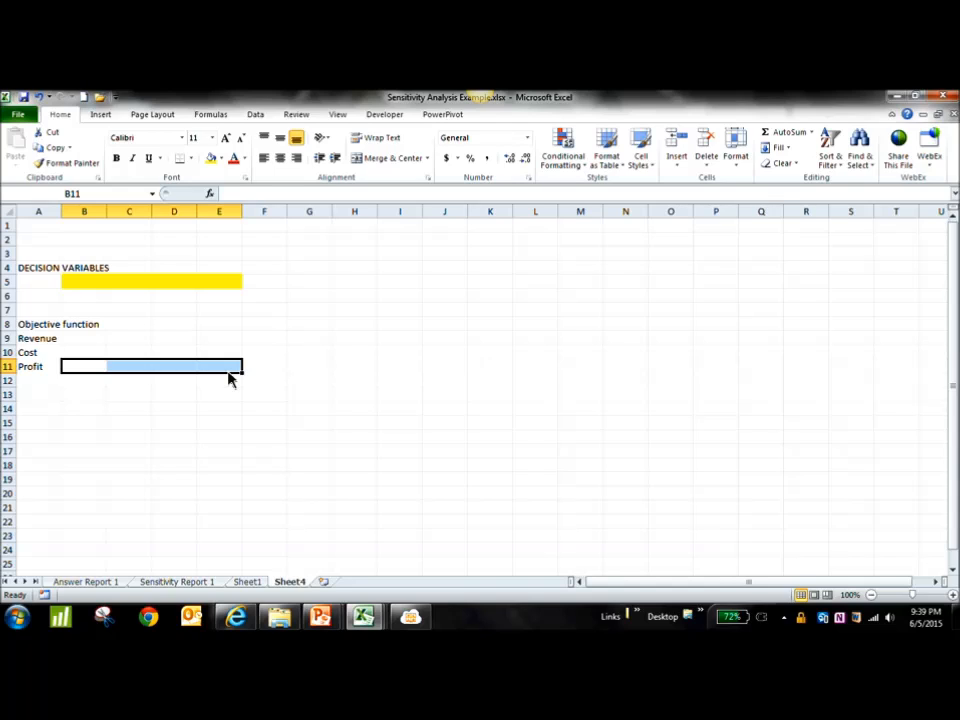
pyautogui.click(266, 371)
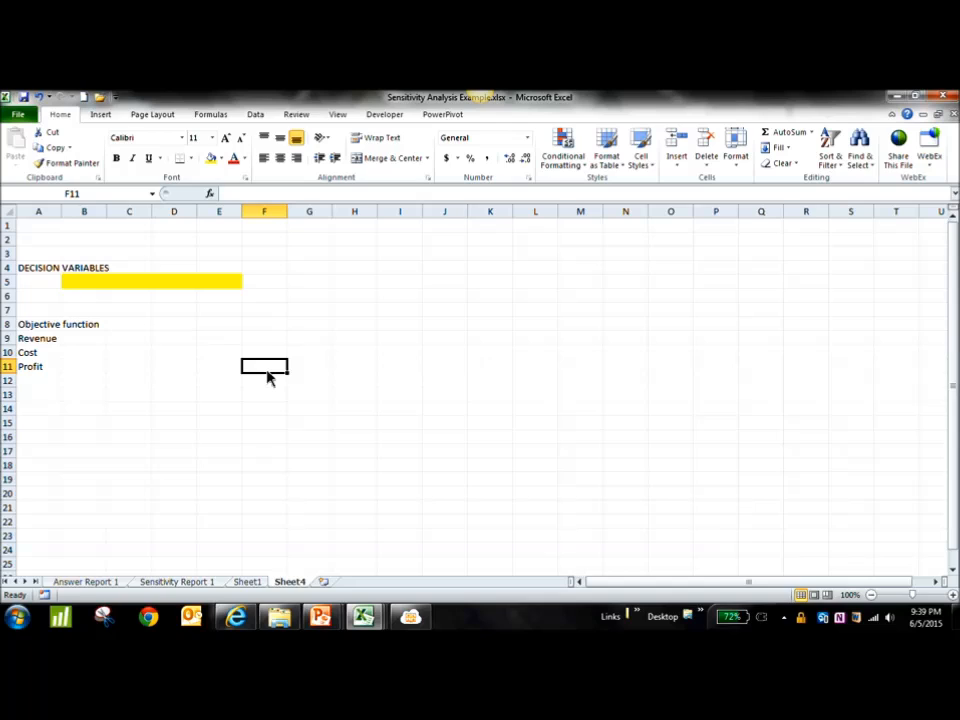
# Make the "Objective function" heading in A8 bold.
pyautogui.click(43, 329)
pyautogui.hotkey('ctrl', 'b')
pyautogui.moveTo(42, 340); pyautogui.dragTo(203, 356)
pyautogui.moveTo(86, 372); pyautogui.dragTo(203, 379)
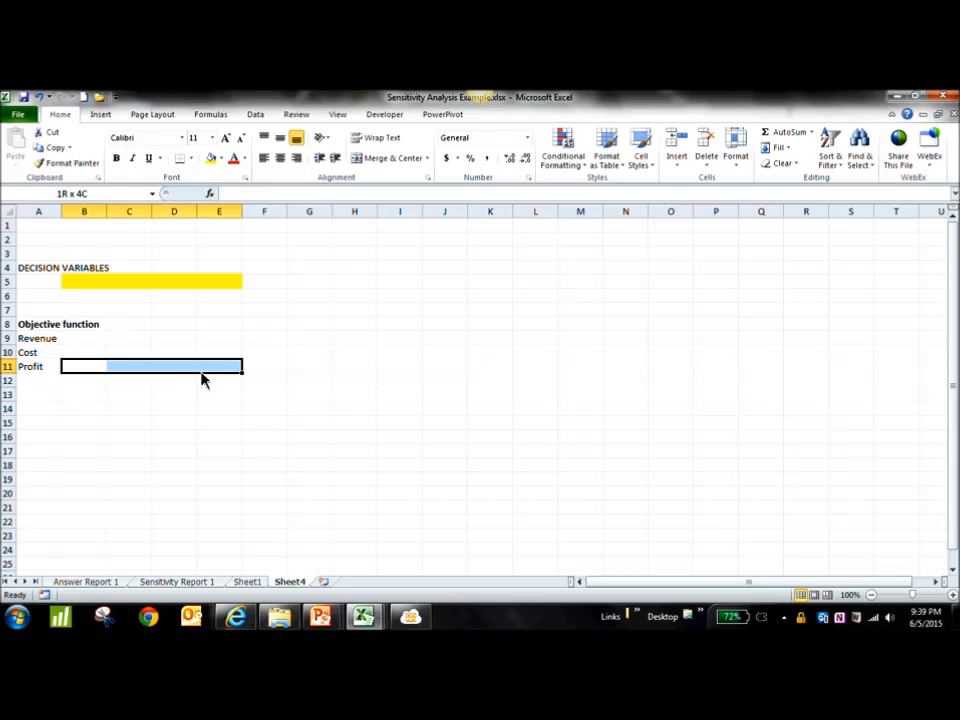
pyautogui.click(56, 341)
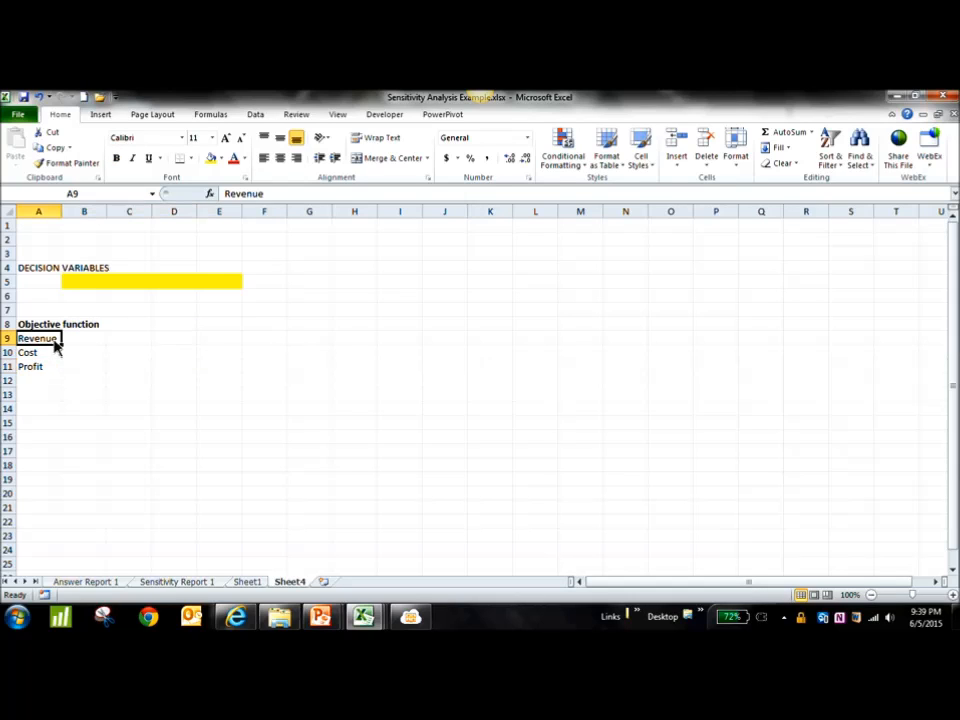
pyautogui.click(55, 356)
pyautogui.click(87, 370)
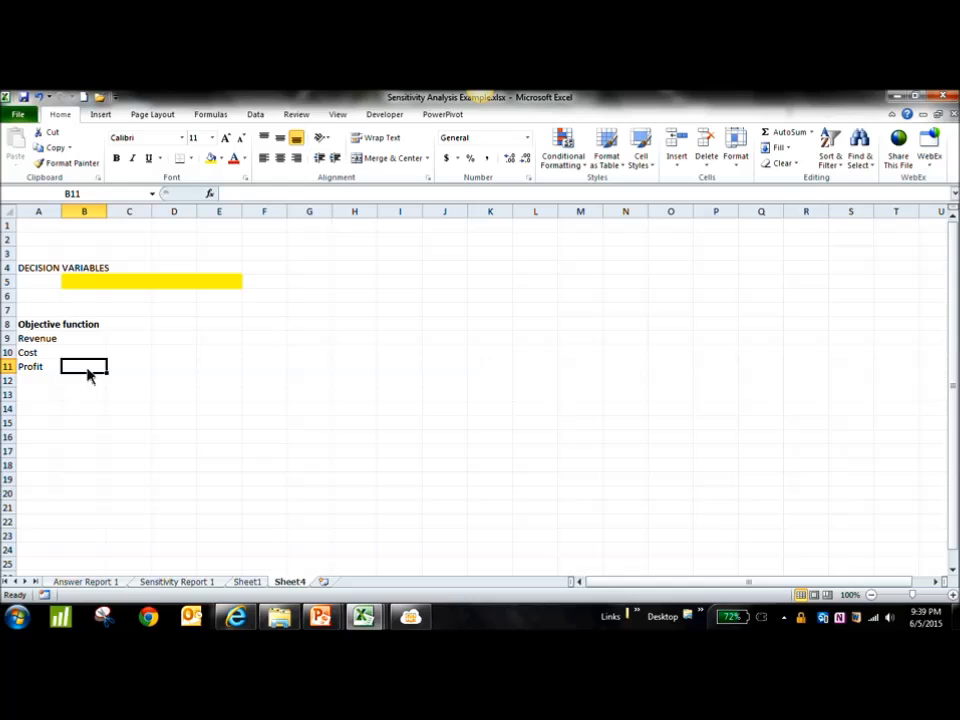
# Enter the heading "Constraints" in A15 and the label "Objective" in F10.
pyautogui.click(41, 423)
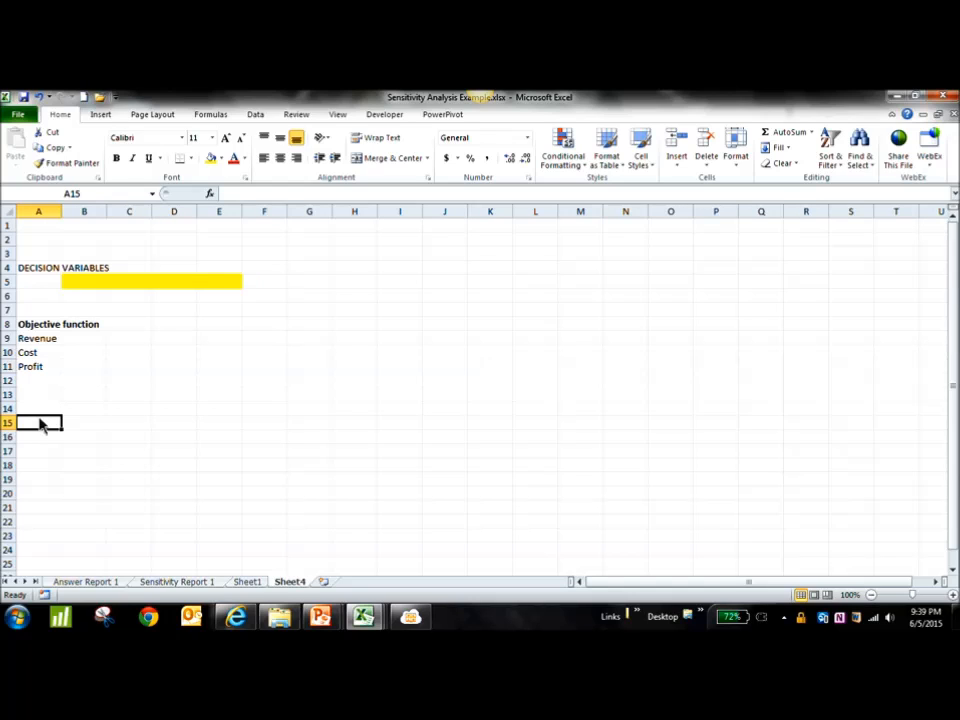
pyautogui.write('Constraints')
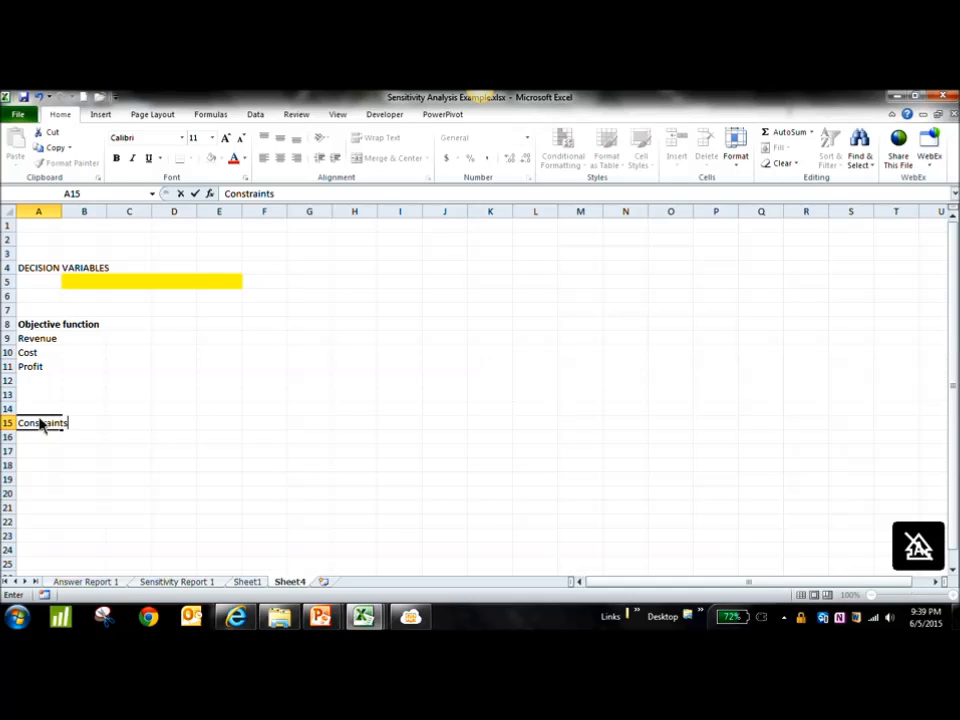
pyautogui.click(298, 341)
pyautogui.click(274, 354)
pyautogui.write('Objective')
pyautogui.press('BackSpace')
pyautogui.press('BackSpace')
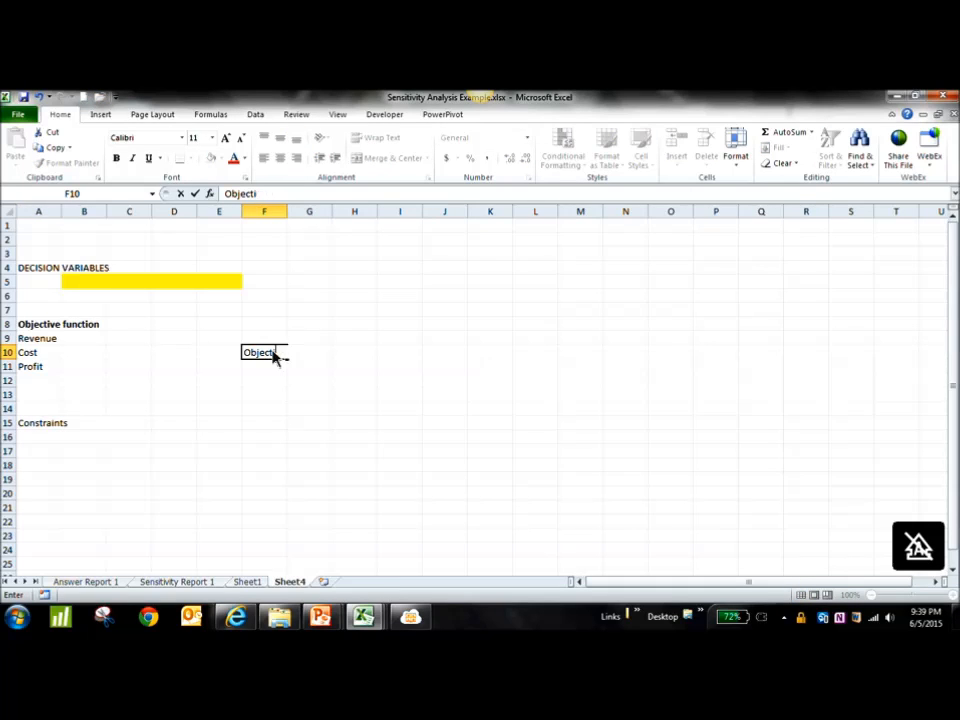
pyautogui.write('ve')
pyautogui.press('Return')
# Enter the formula =SUMPRODUCT(B11:E11,B5:E5) in F11 to multiply the profit row by the decision variables.
pyautogui.write('=sumproduct')
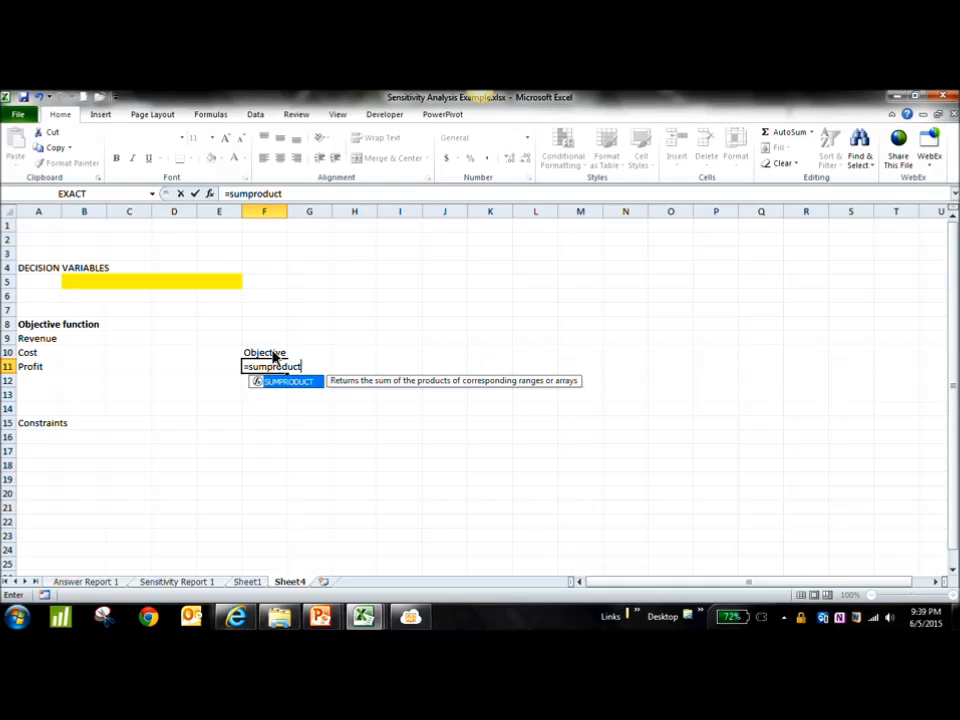
pyautogui.write('(')
pyautogui.moveTo(77, 370); pyautogui.dragTo(214, 372)
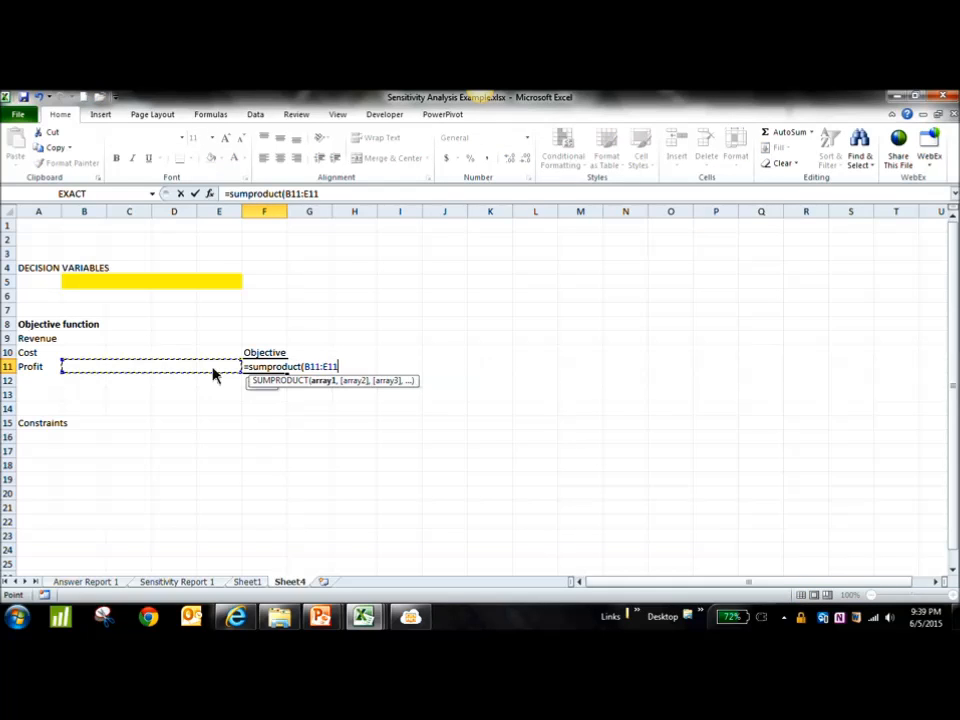
pyautogui.write(',')
pyautogui.moveTo(92, 287); pyautogui.dragTo(225, 294)
pyautogui.write(')')
pyautogui.press('Return')
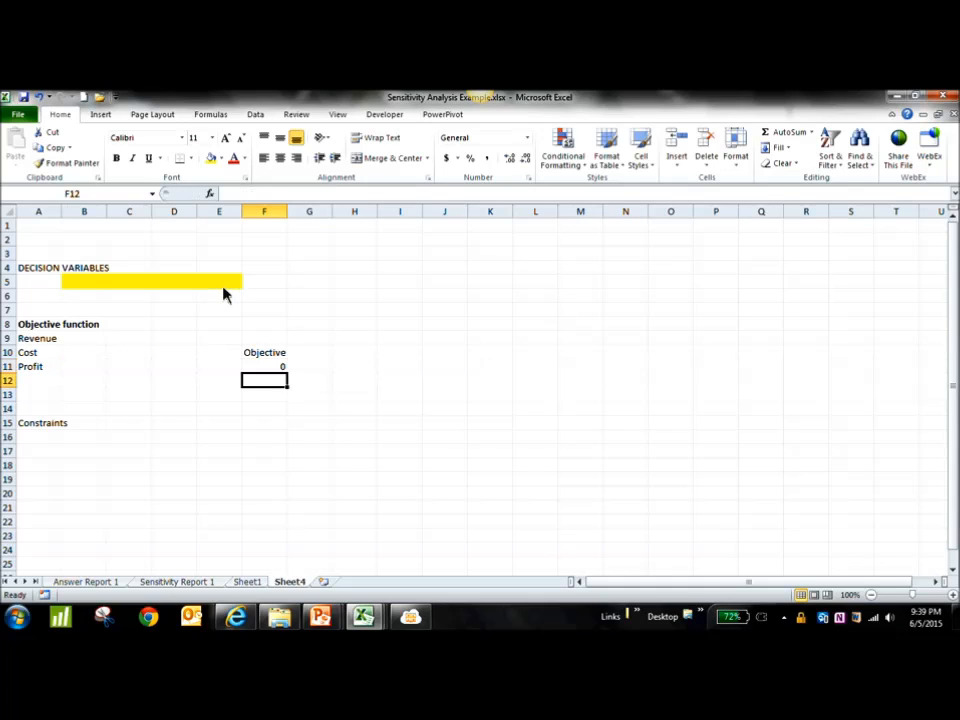
# Fill the objective formula cell F11 with green.
pyautogui.click(278, 368)
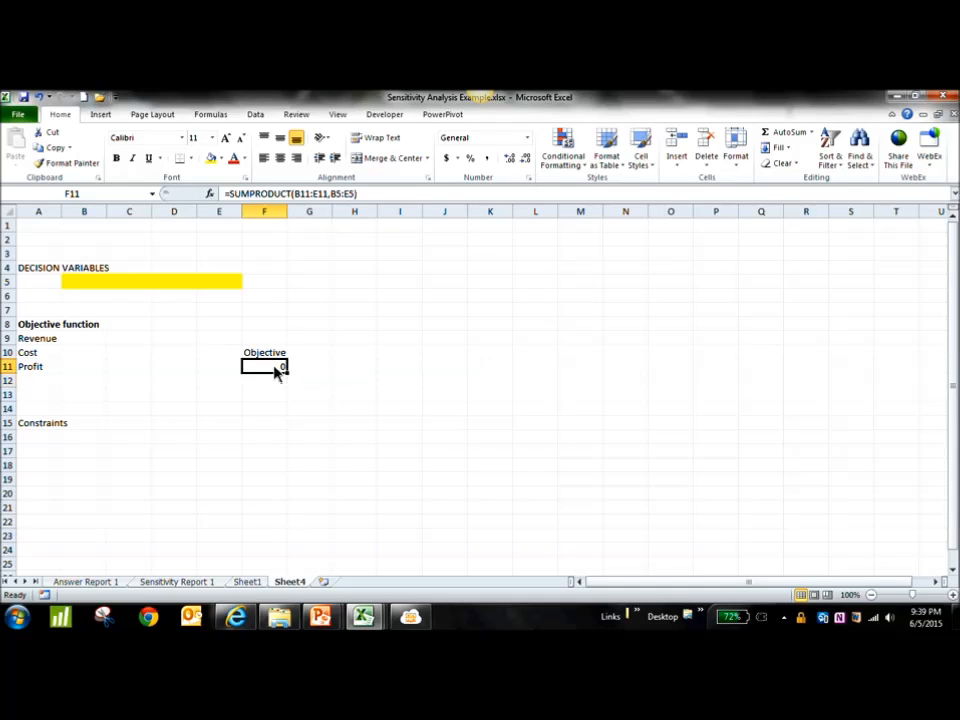
pyautogui.click(222, 158)
pyautogui.click(259, 262)
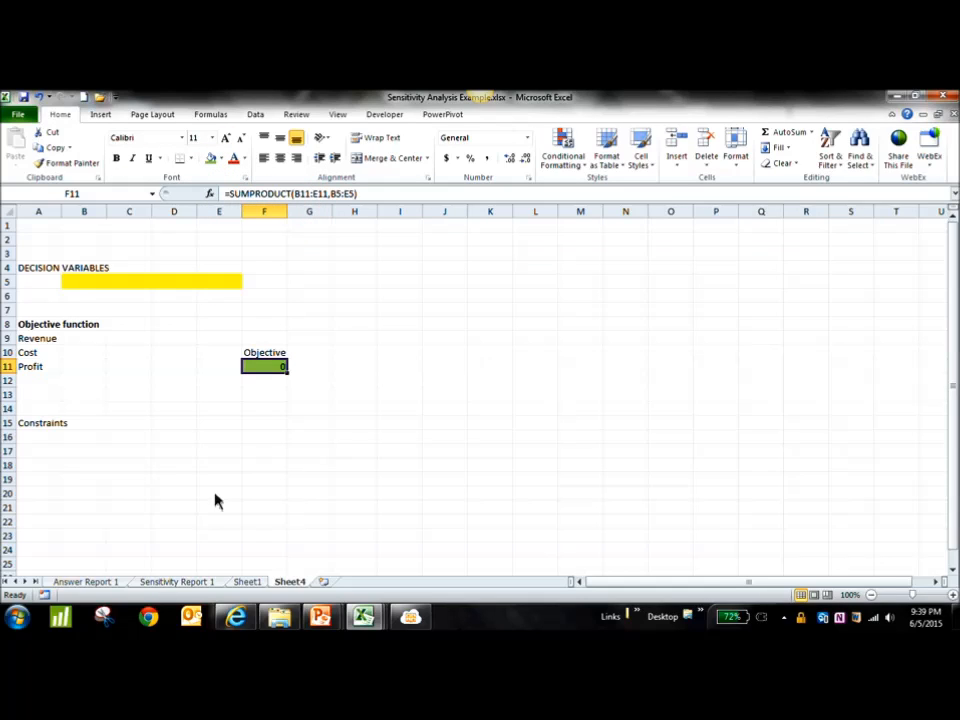
# Enter the constraint labels "fabrication" in A16 and "wood" in A17.
pyautogui.click(49, 439)
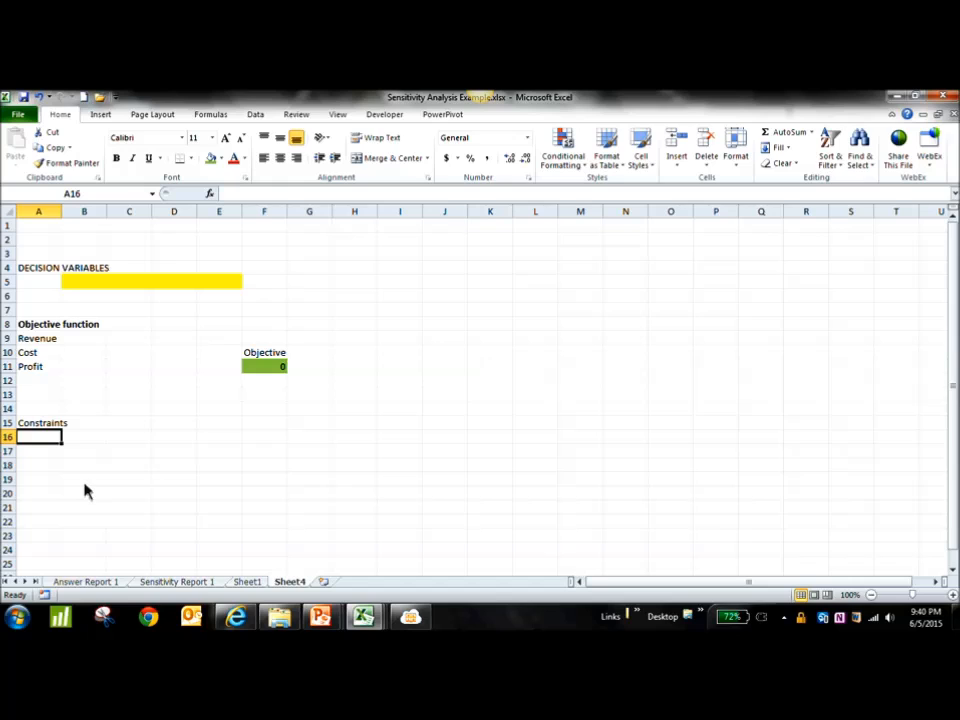
pyautogui.write('fabrication')
pyautogui.press('Return')
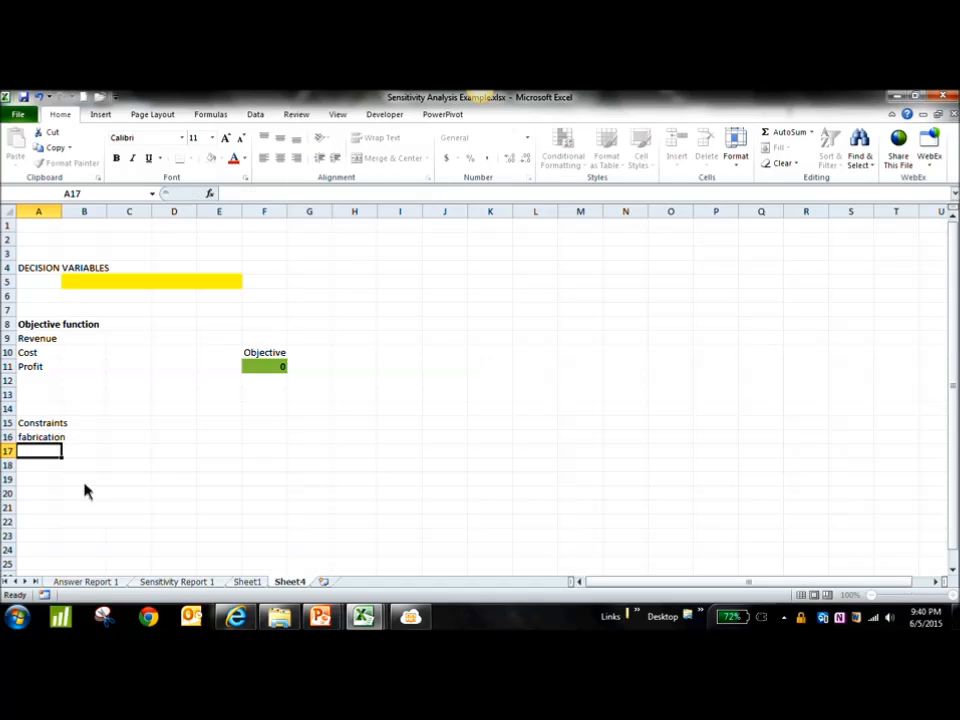
pyautogui.write('wood')
pyautogui.press('Return')
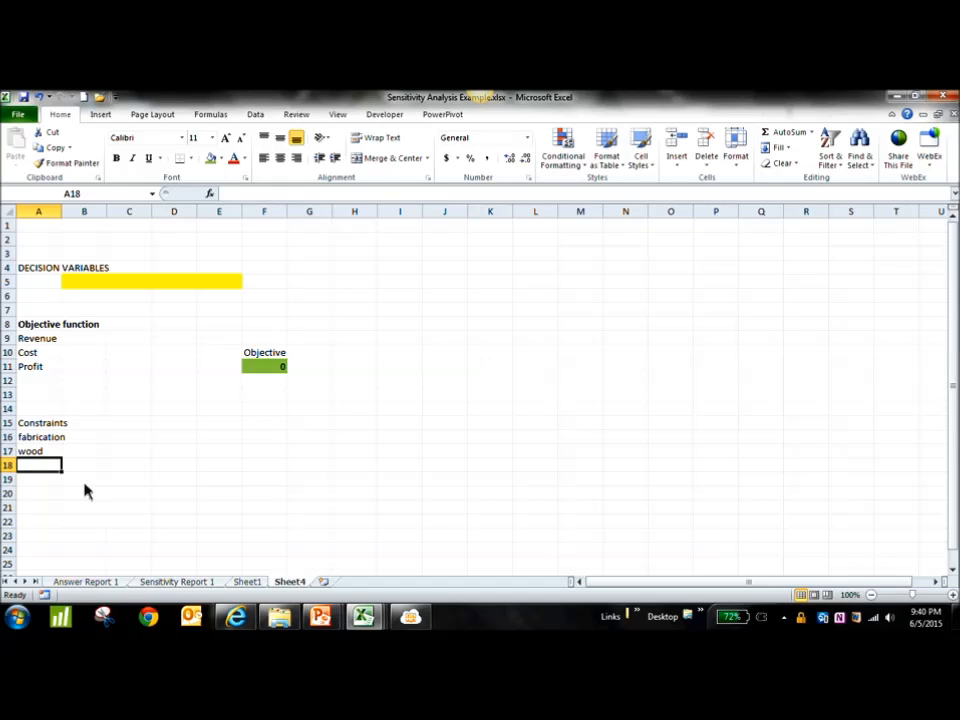
pyautogui.click(99, 445)
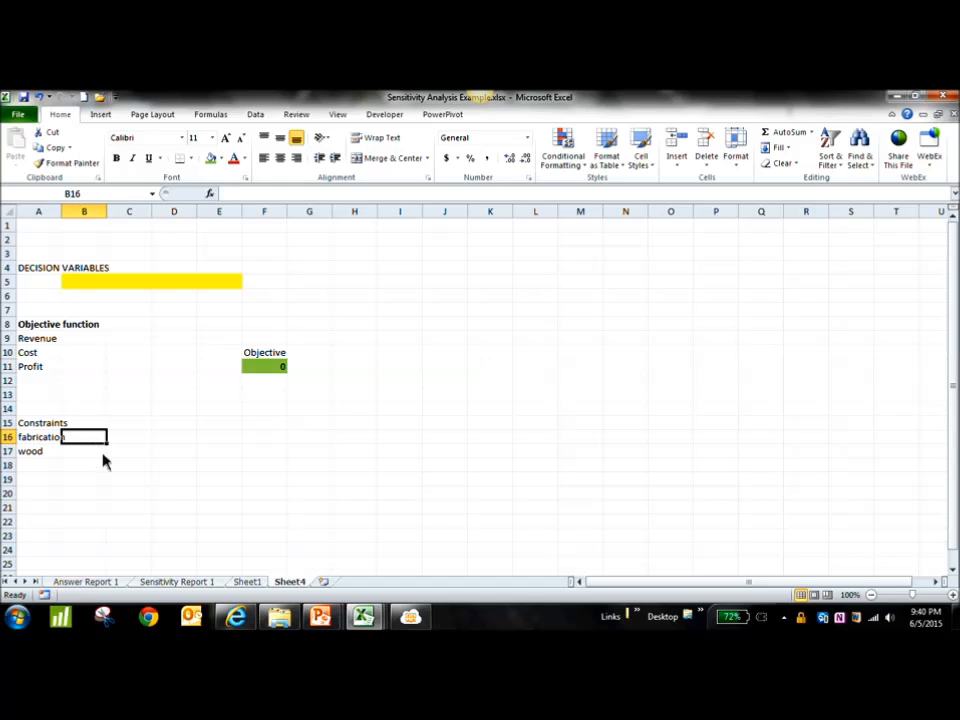
pyautogui.click(92, 456)
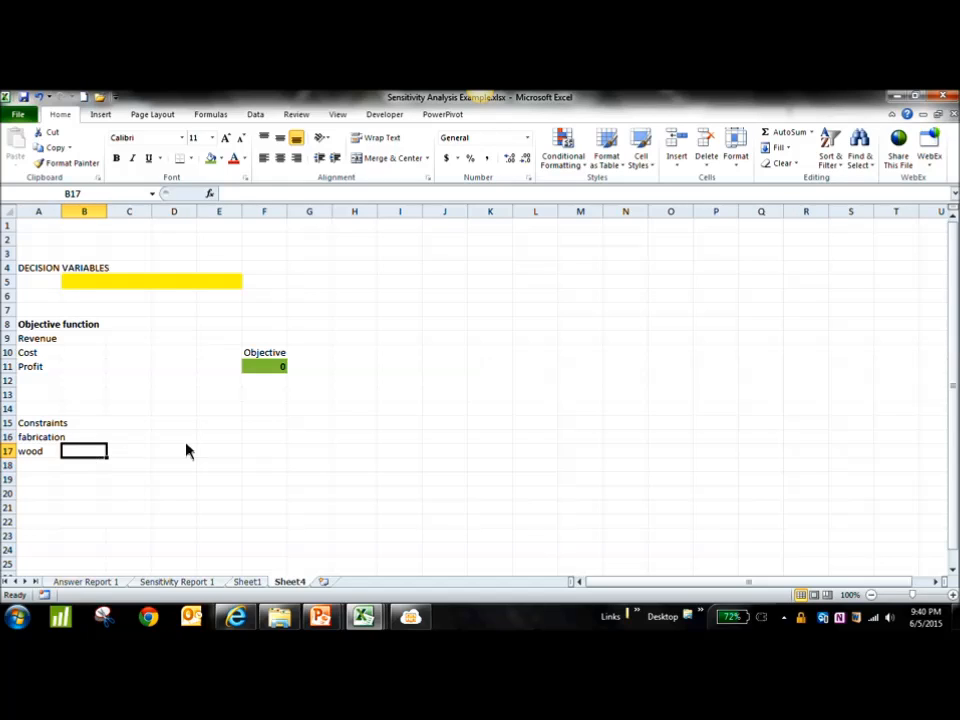
# Enter the constraint column headings "LHS", "SYMBOL" and "RHS" in F15:H15.
pyautogui.click(268, 442)
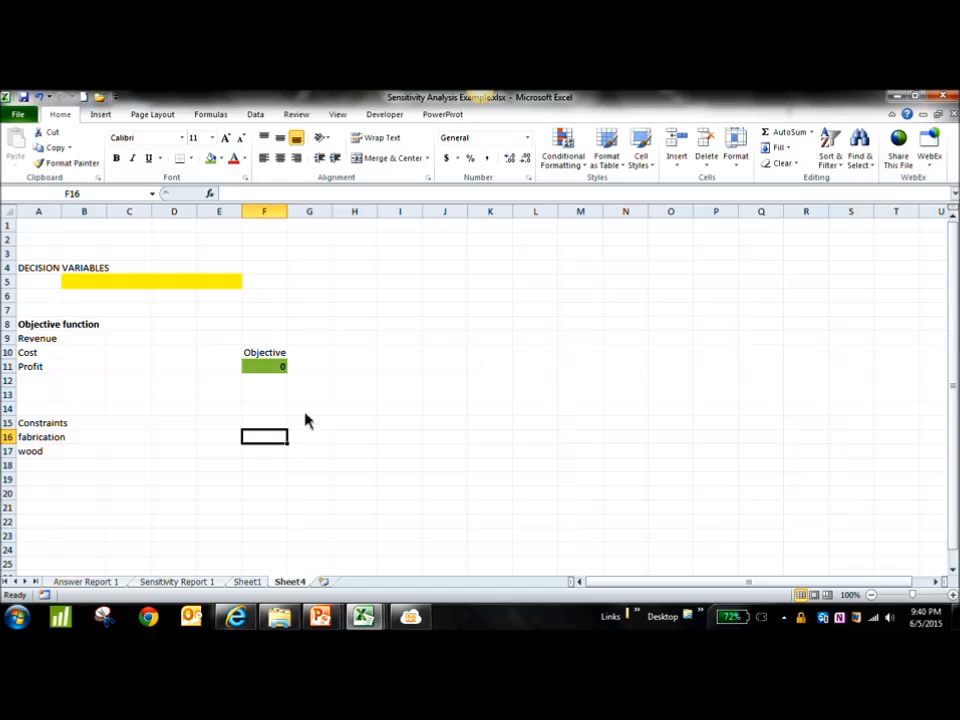
pyautogui.click(271, 425)
pyautogui.write('LHS')
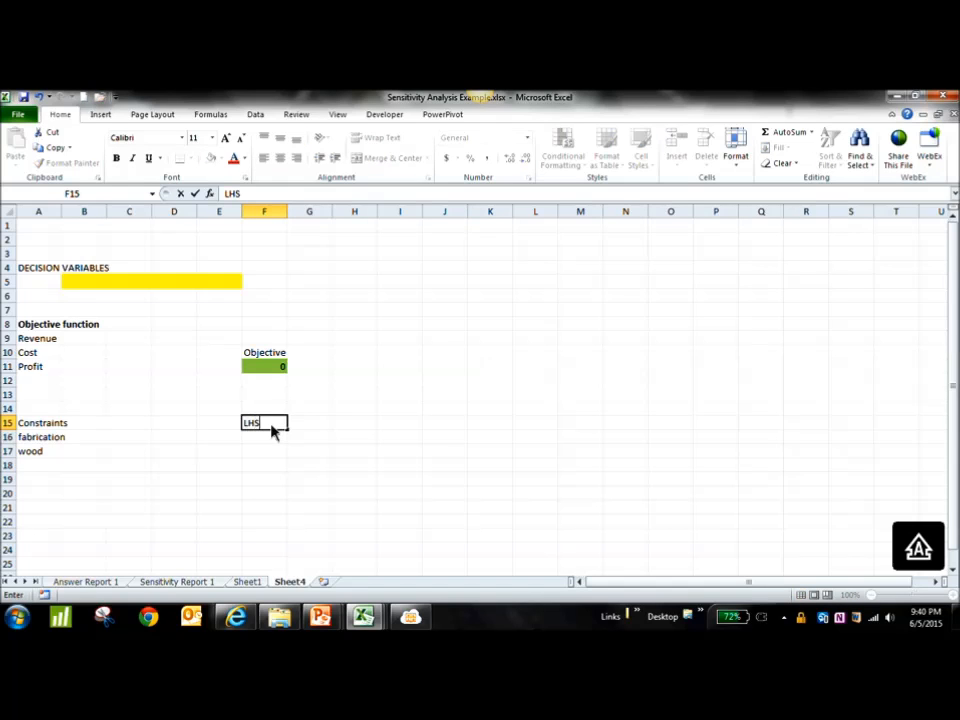
pyautogui.press('Tab')
pyautogui.write('SYMBOL')
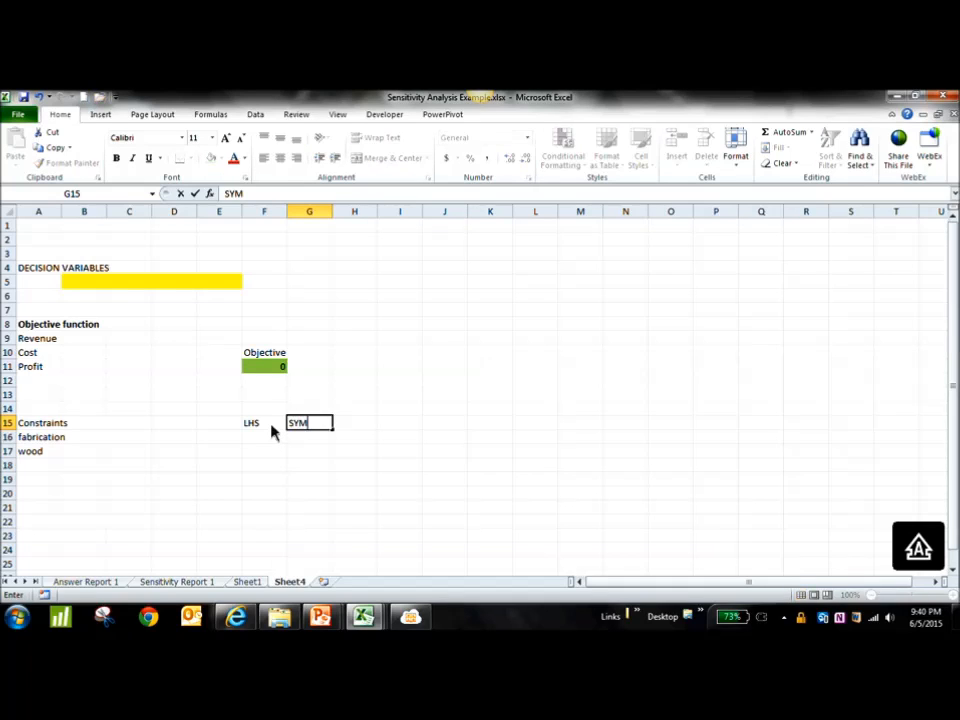
pyautogui.press('Tab')
pyautogui.write('RHS')
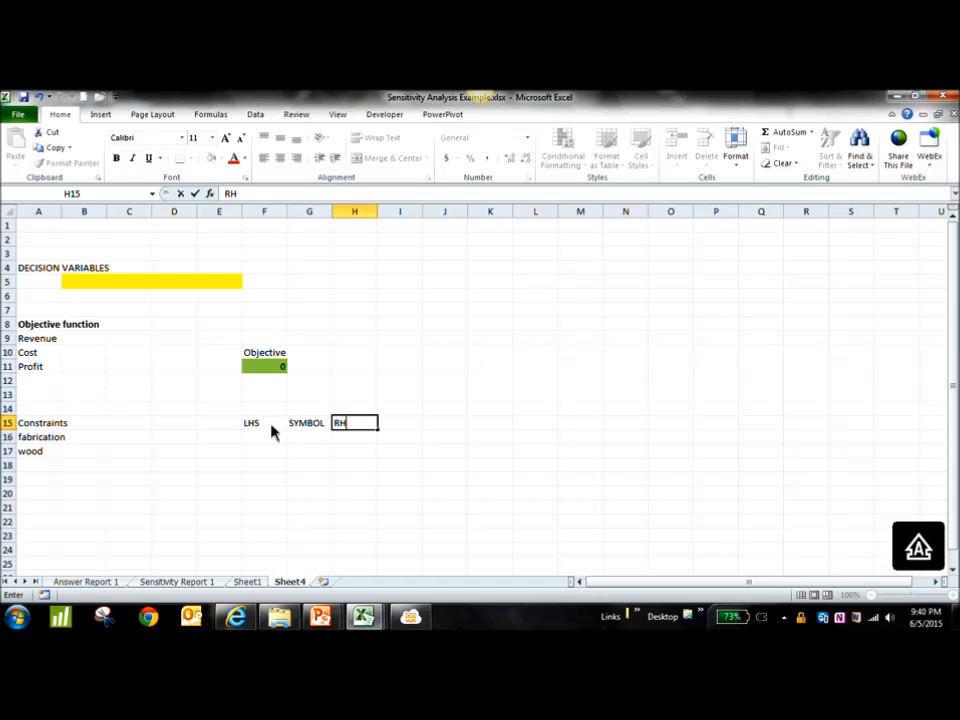
pyautogui.click(279, 436)
# Enter the right-hand-side values 2000 in H20 and 1600 in H21.
pyautogui.click(366, 441)
pyautogui.moveTo(366, 441); pyautogui.dragTo(366, 507)
pyautogui.click(364, 495)
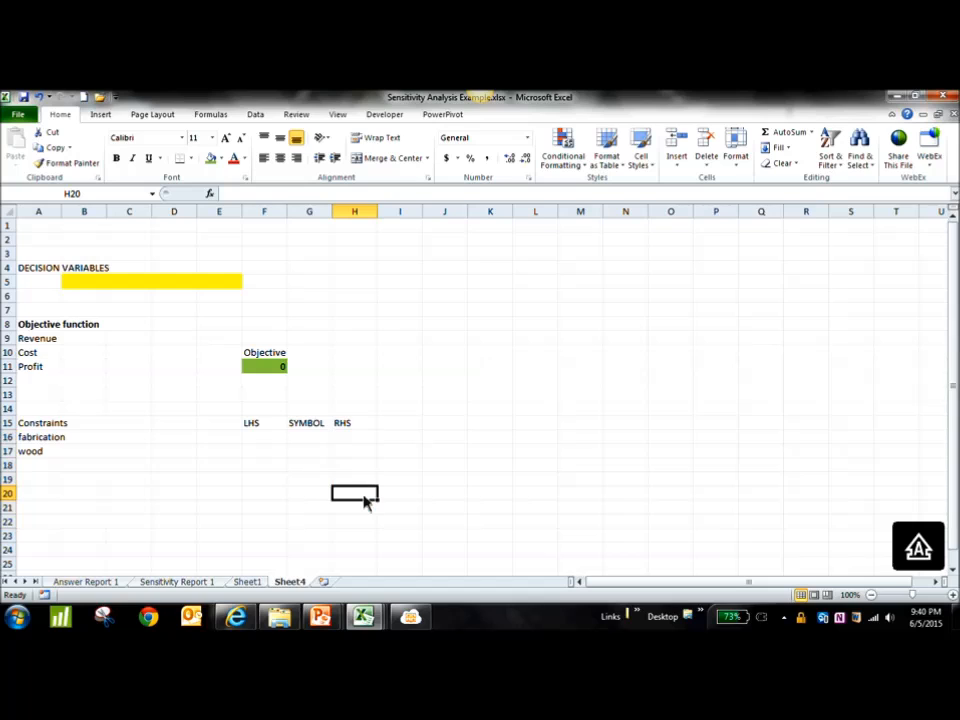
pyautogui.write('2000')
pyautogui.press('Return')
pyautogui.write('1600')
pyautogui.press('Return')
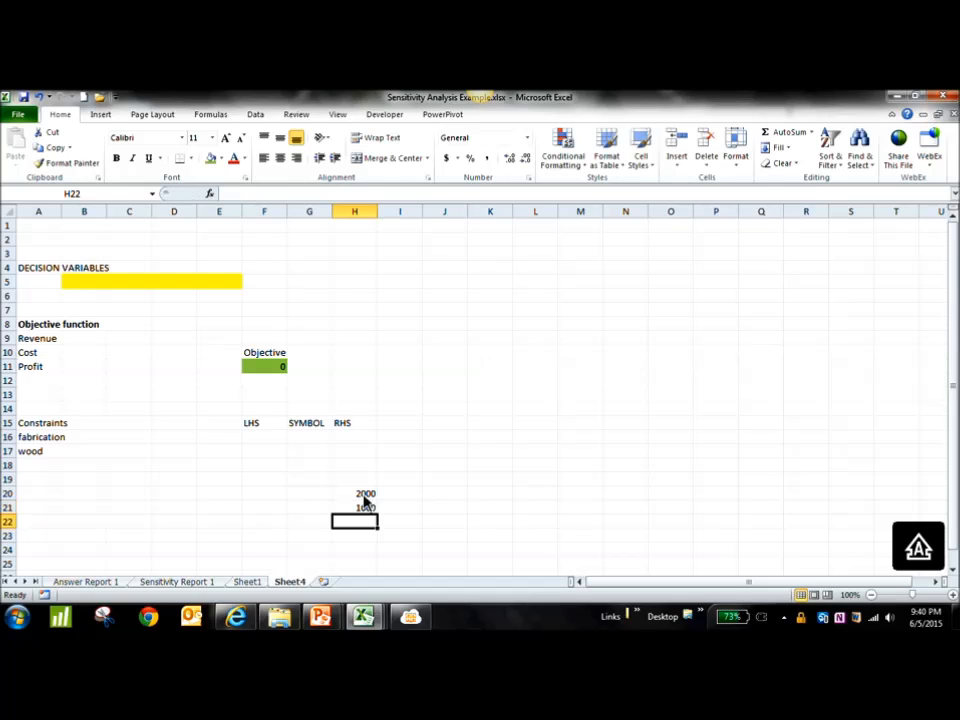
# Enter the constraint symbol "<=" in G20 and G21 beside the right-hand-side values.
pyautogui.click(364, 493)
pyautogui.moveTo(364, 493); pyautogui.dragTo(368, 514)
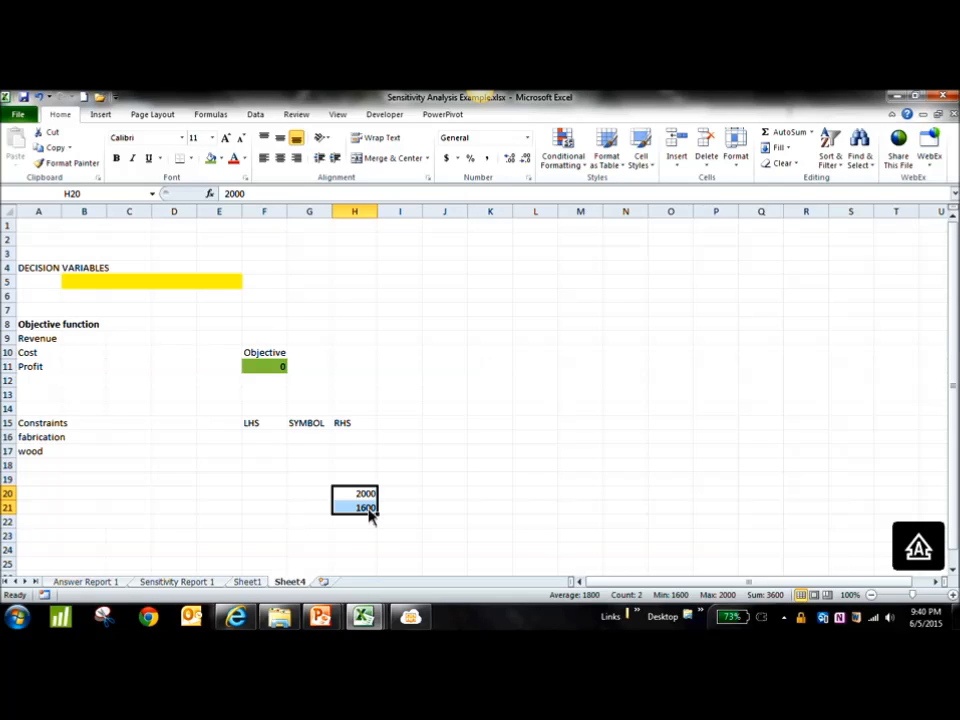
pyautogui.click(318, 496)
pyautogui.write('<=')
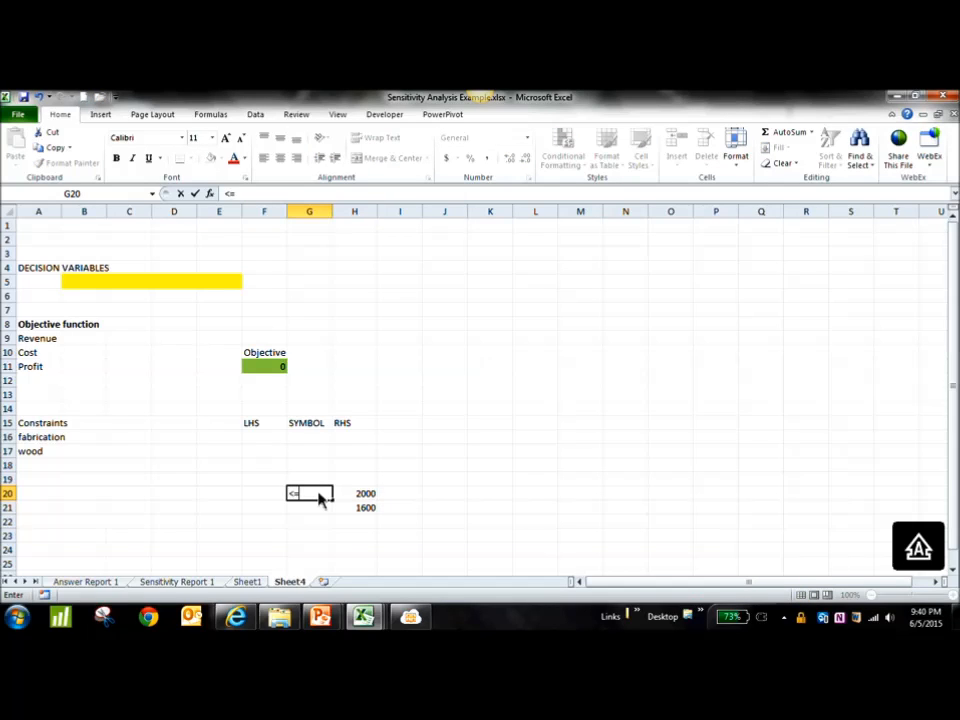
pyautogui.press('Return')
pyautogui.write('<=')
pyautogui.click(270, 496)
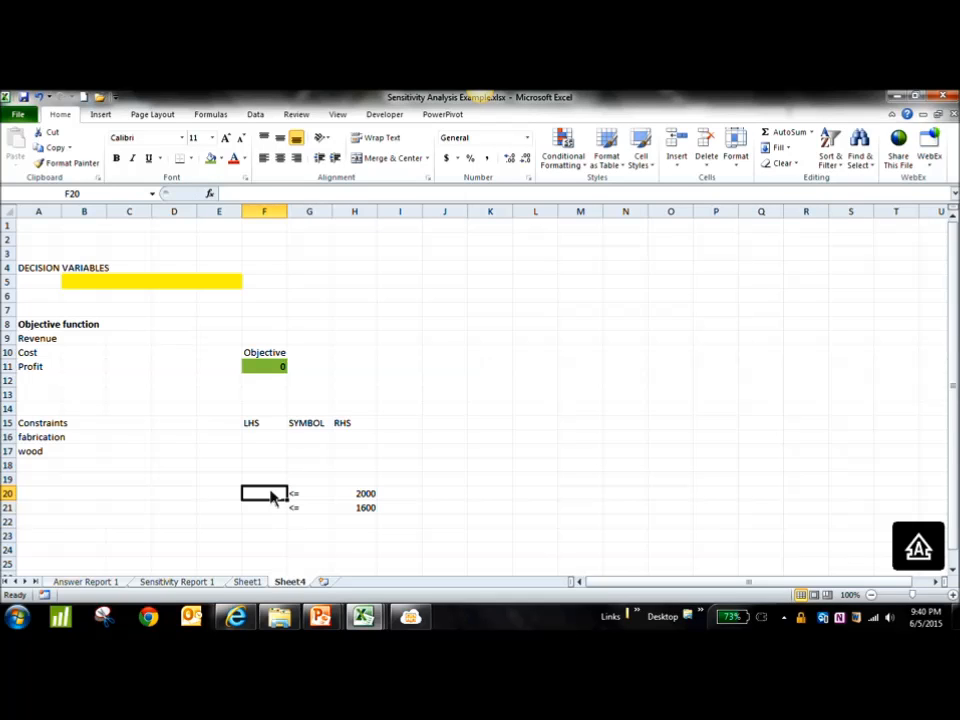
# Enter the formula =SUMPRODUCT(B20:E20,$B$5:$E$5) in F20 as the left-hand side of the constraint.
pyautogui.write('=SUM')
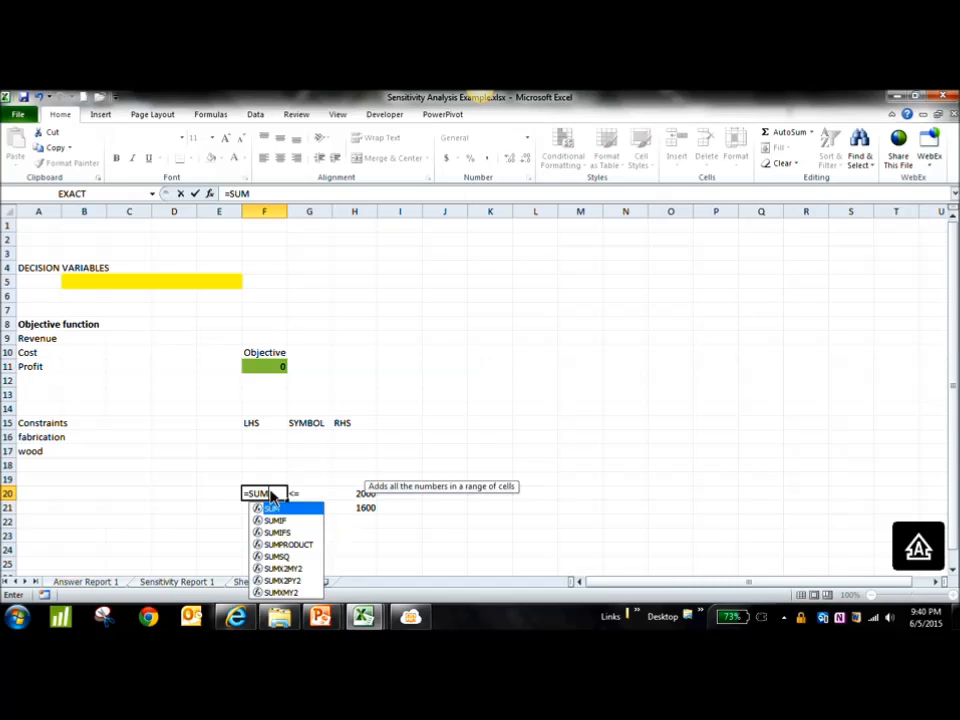
pyautogui.write('PRODUCT(')
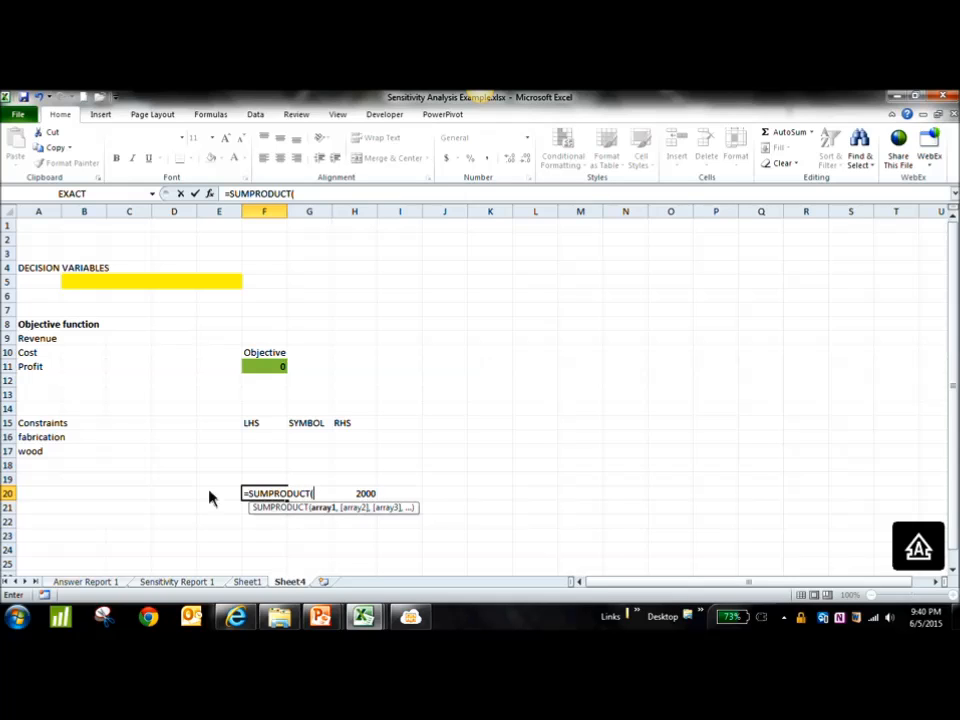
pyautogui.moveTo(80, 498); pyautogui.dragTo(210, 499)
pyautogui.write(',')
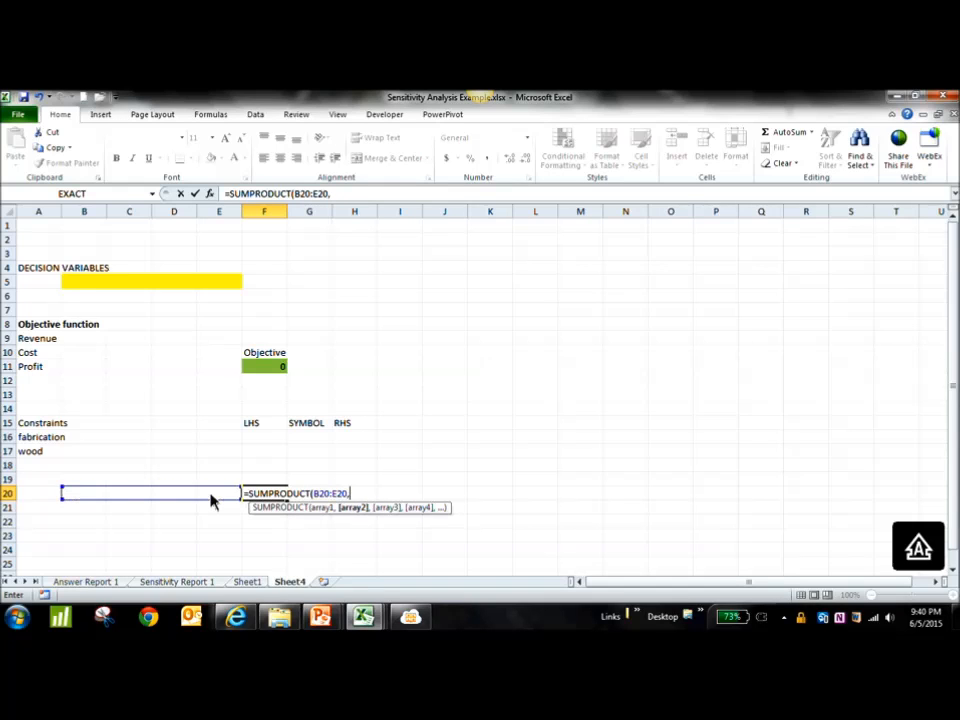
pyautogui.moveTo(75, 280); pyautogui.dragTo(243, 285)
pyautogui.press('F4')
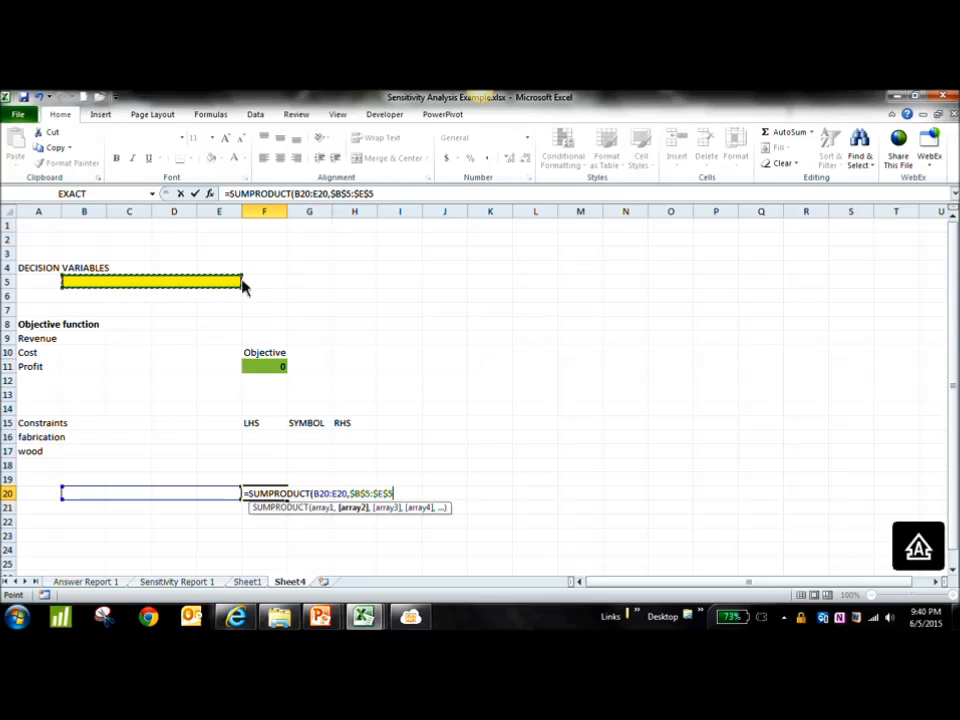
pyautogui.write(')')
pyautogui.press('Return')
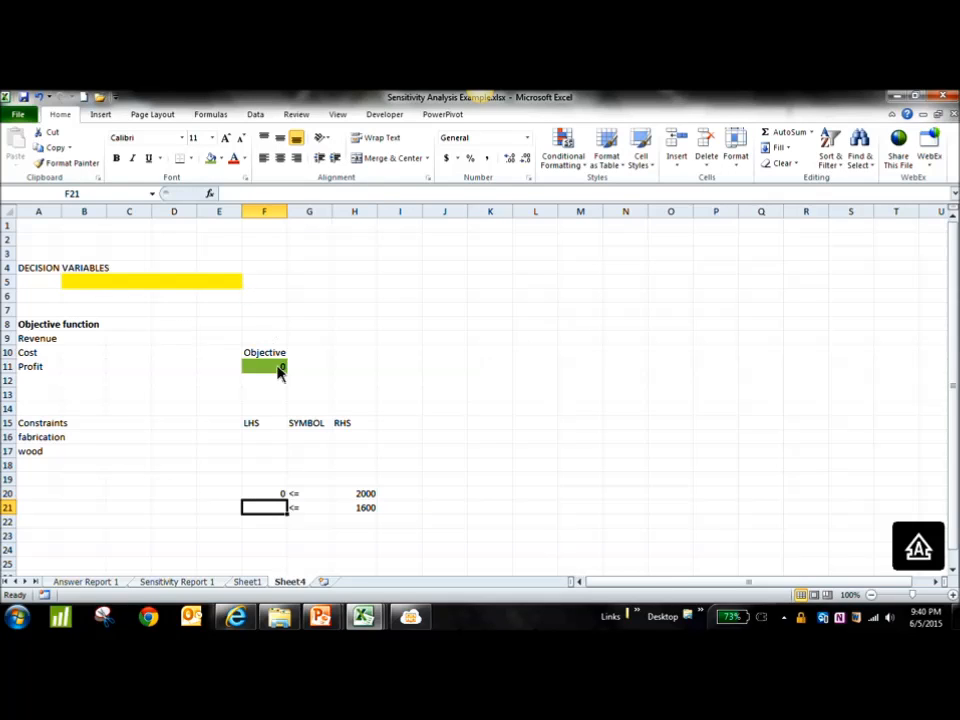
# Fill the SUMPRODUCT formula from F20 down to F21 and up through F16, checking the row ranges it uses.
pyautogui.click(283, 495)
pyautogui.moveTo(288, 501); pyautogui.dragTo(292, 520)
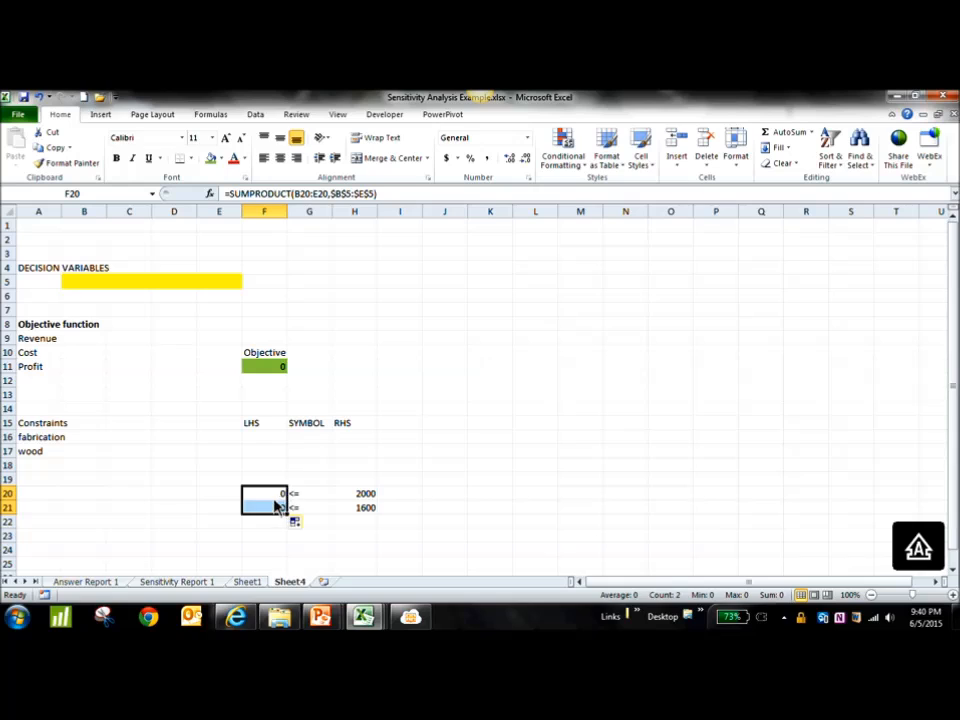
pyautogui.click(283, 497)
pyautogui.moveTo(287, 502); pyautogui.dragTo(292, 437)
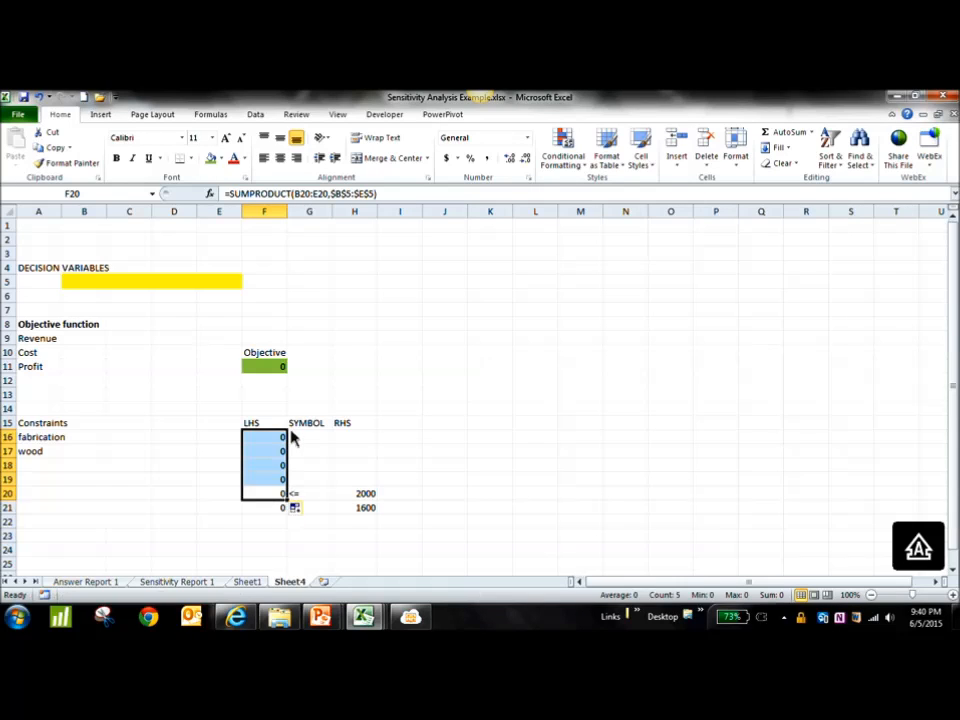
pyautogui.click(275, 442)
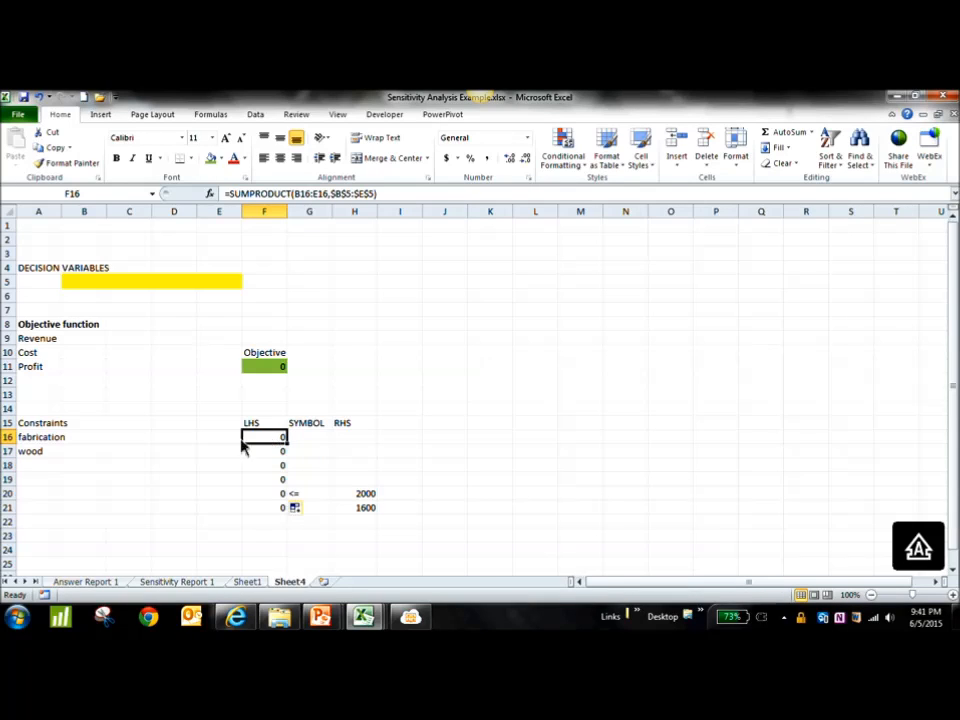
pyautogui.moveTo(96, 440); pyautogui.dragTo(211, 443)
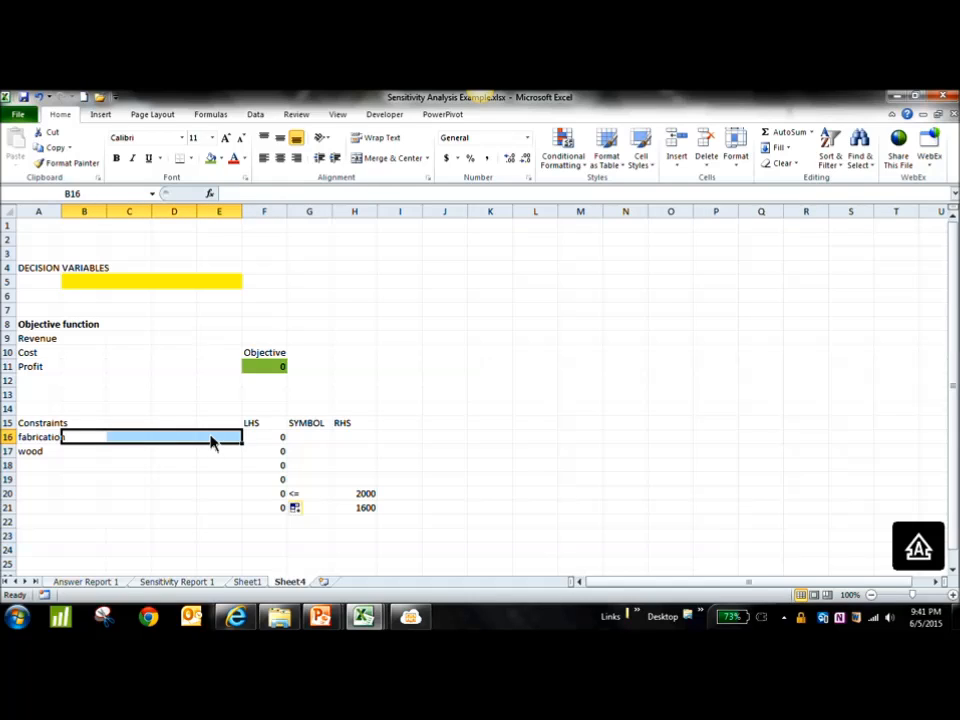
pyautogui.moveTo(88, 452); pyautogui.dragTo(242, 450)
pyautogui.click(30, 481)
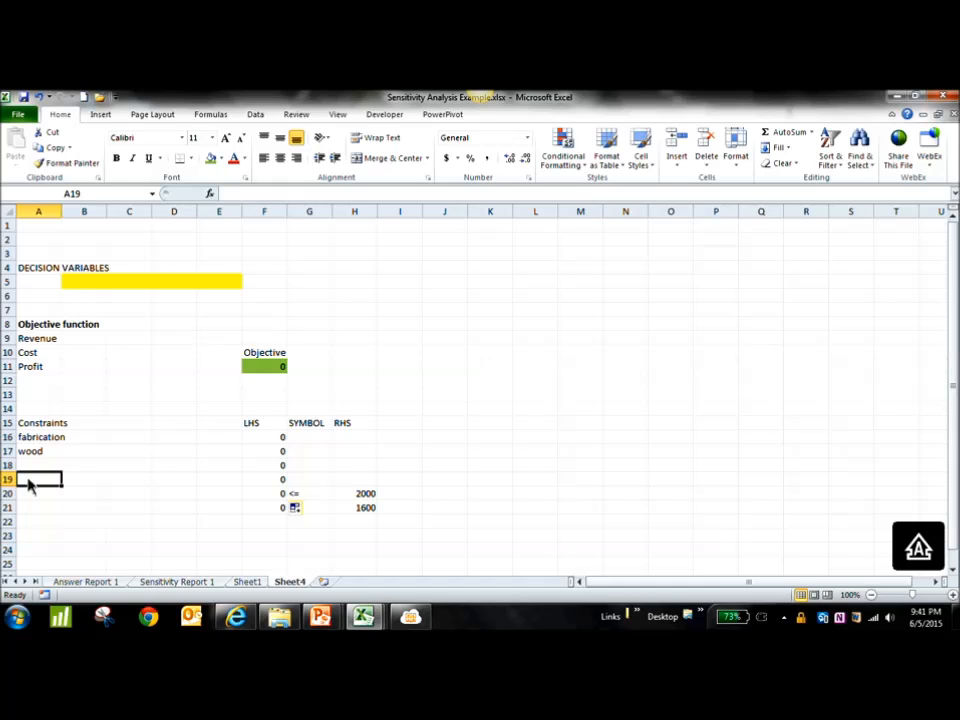
pyautogui.write('DEMAND')
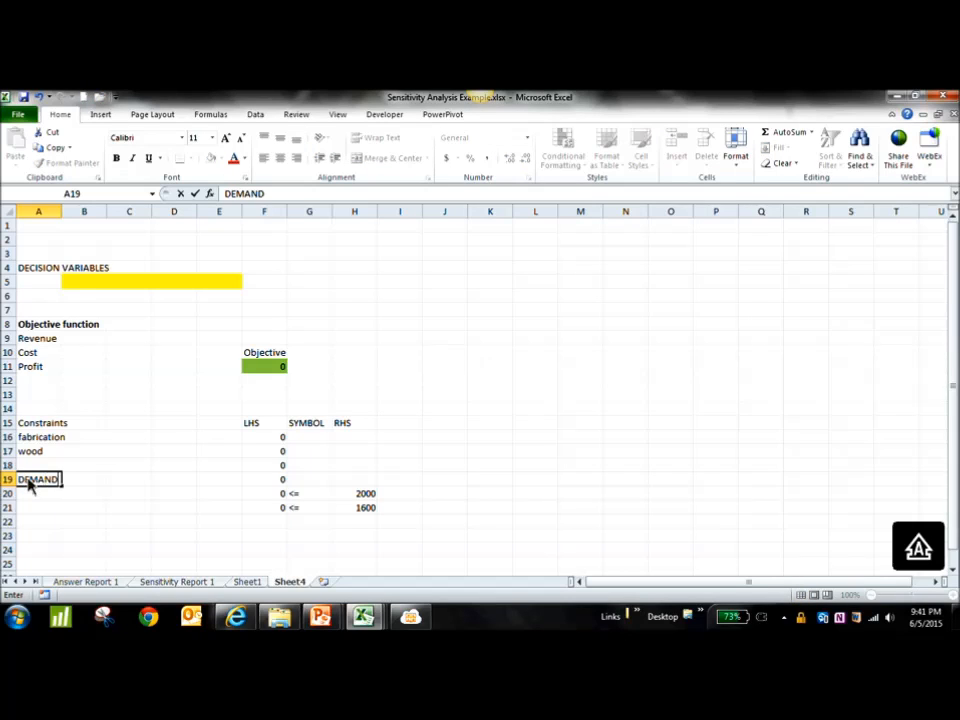
pyautogui.press('BackSpace')
pyautogui.press('BackSpace')
pyautogui.press('BackSpace')
pyautogui.press('BackSpace')
pyautogui.press('BackSpace')
pyautogui.press('BackSpace')
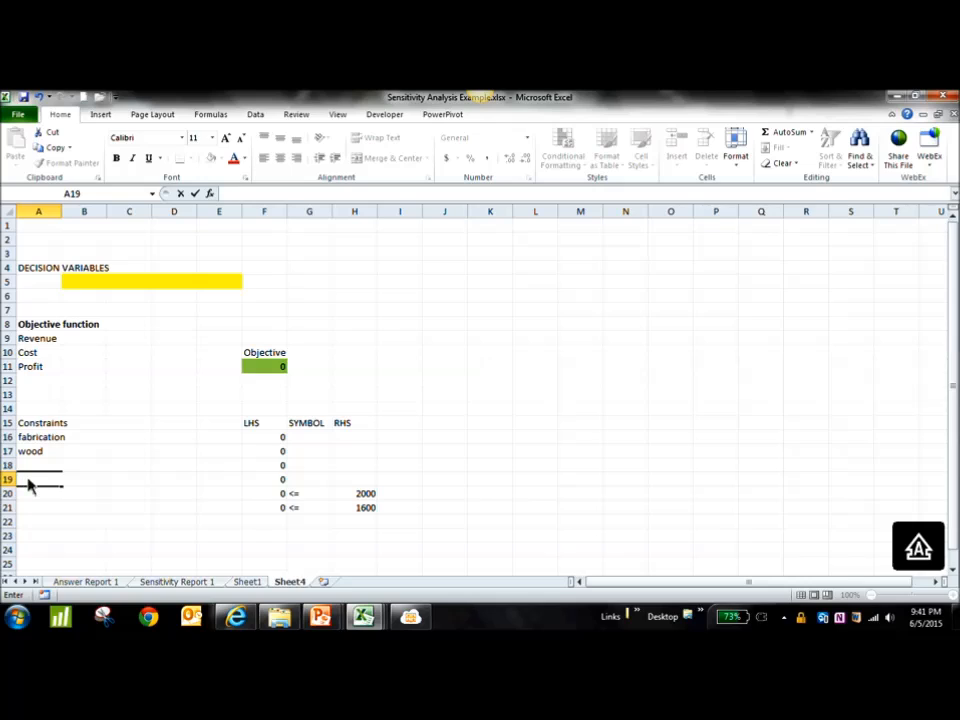
# Enter the constraint label "64gb" in A19.
pyautogui.write('64gb')
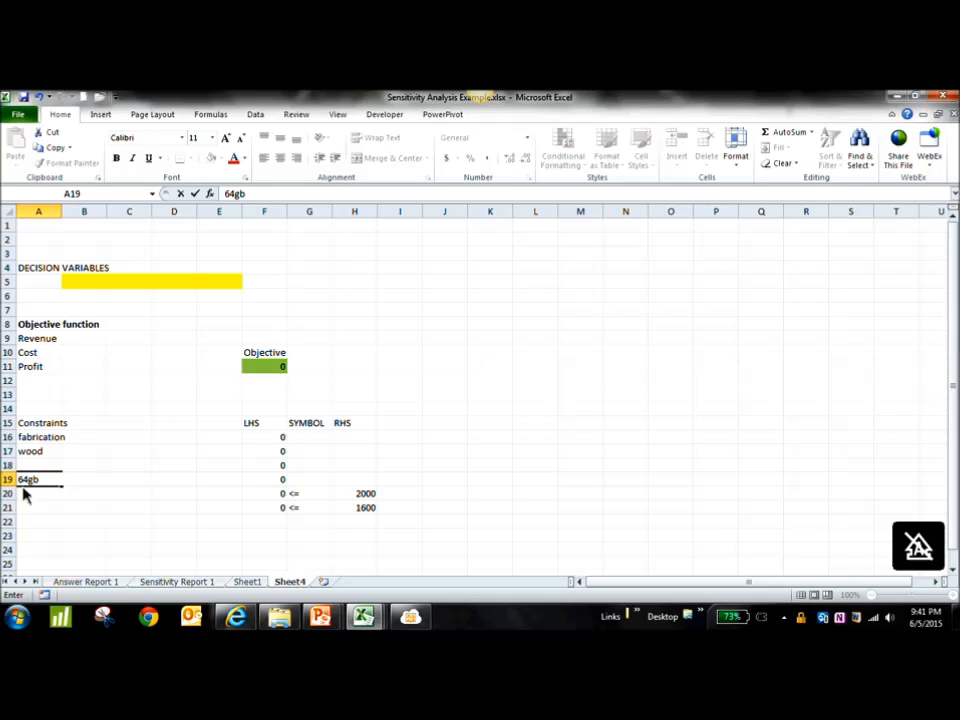
pyautogui.press('Tab')
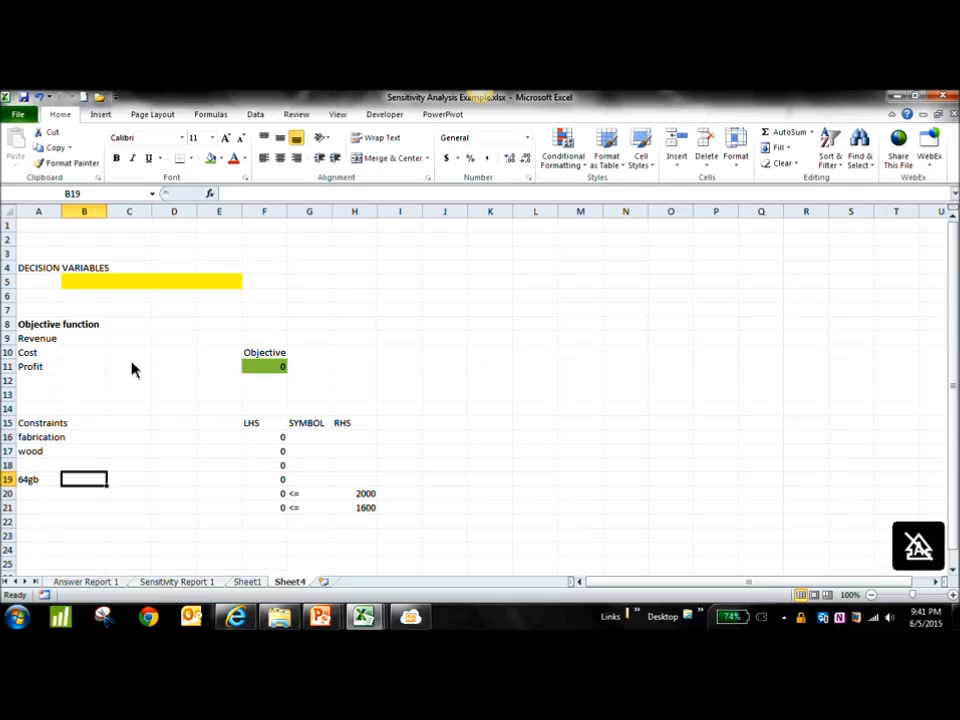
# Enter the decision variable headings "make in house" in B4 and "buy" in C4, and autofit columns B and C.
pyautogui.moveTo(98, 285); pyautogui.dragTo(133, 285)
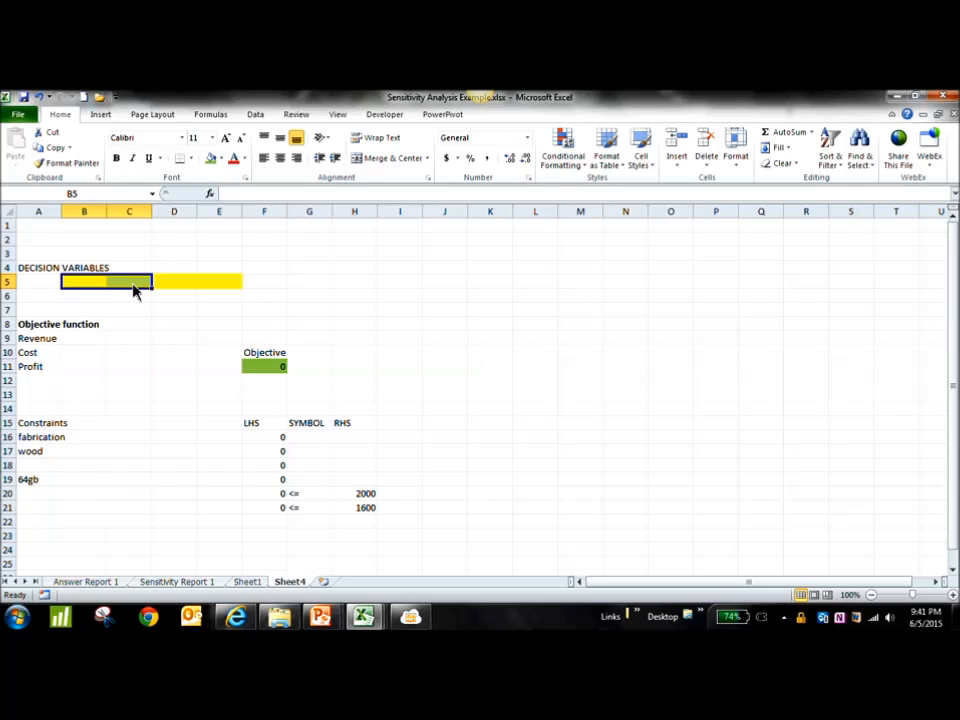
pyautogui.click(94, 270)
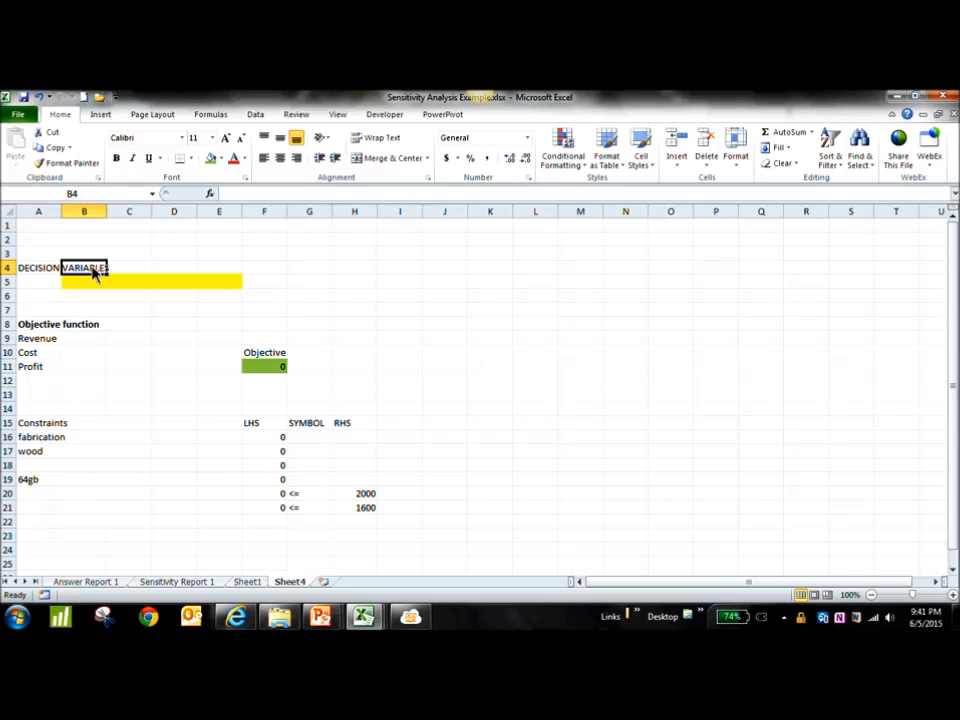
pyautogui.write('make')
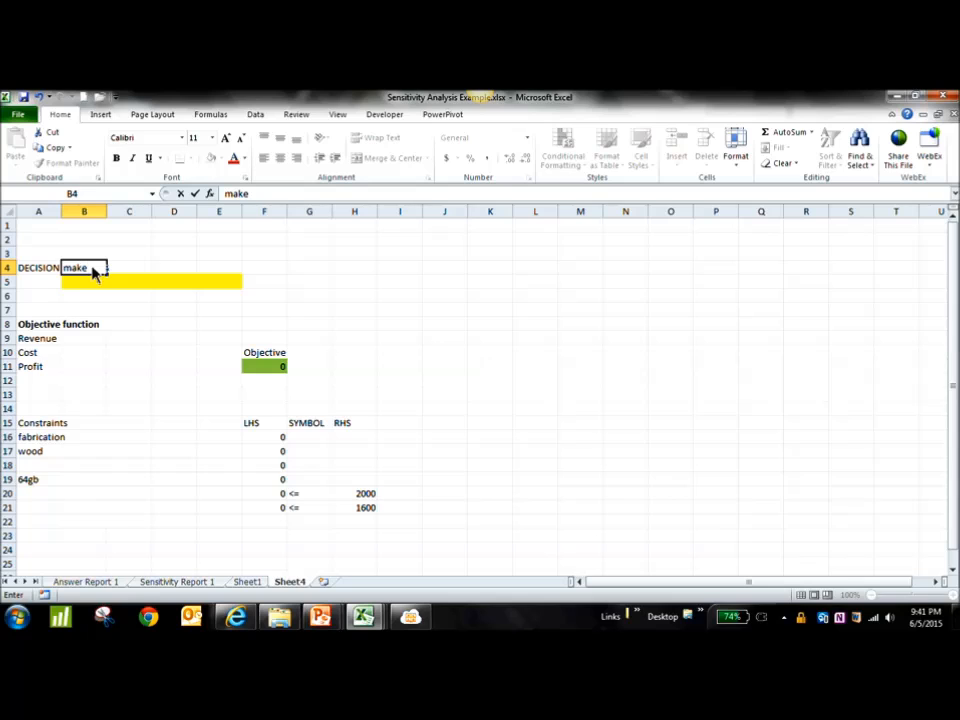
pyautogui.write(' in house')
pyautogui.press('Tab')
pyautogui.write('buy')
pyautogui.press('Tab')
pyautogui.press('Up')
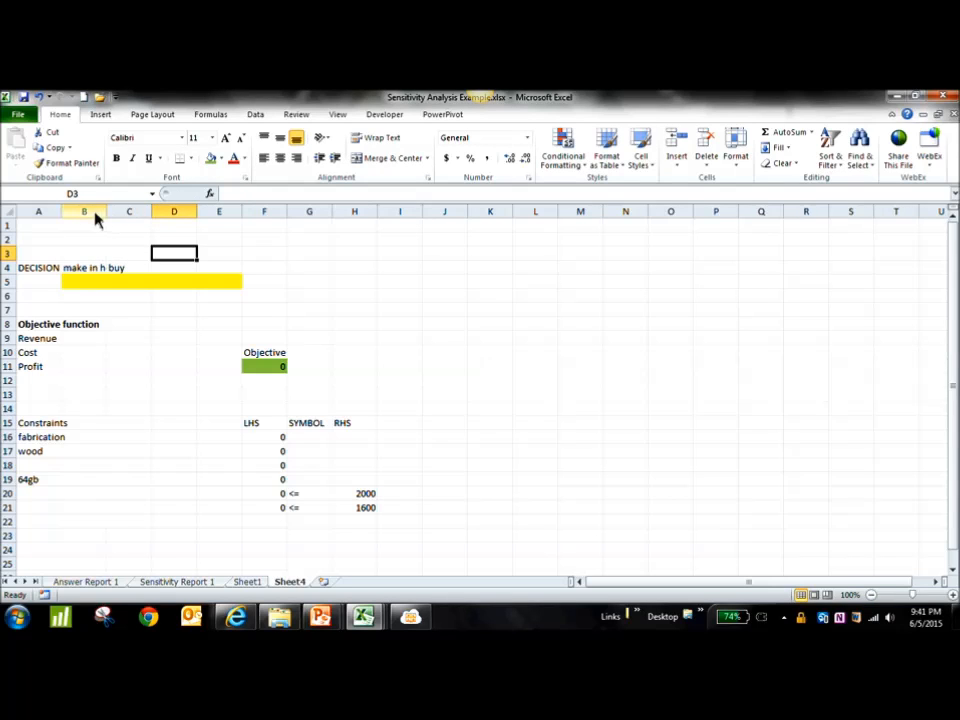
pyautogui.moveTo(94, 212); pyautogui.dragTo(137, 212)
pyautogui.doubleClick(152, 212)
# Merge and center B3:C3 and enter the heading "64gb" above the make and buy columns.
pyautogui.click(100, 256)
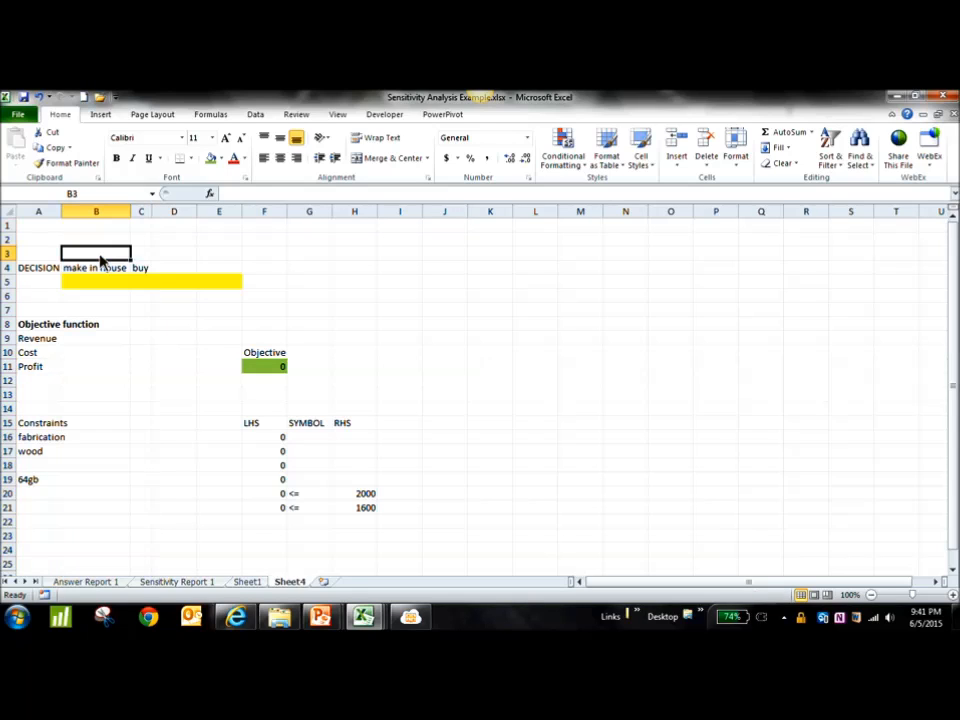
pyautogui.moveTo(100, 260); pyautogui.dragTo(141, 253)
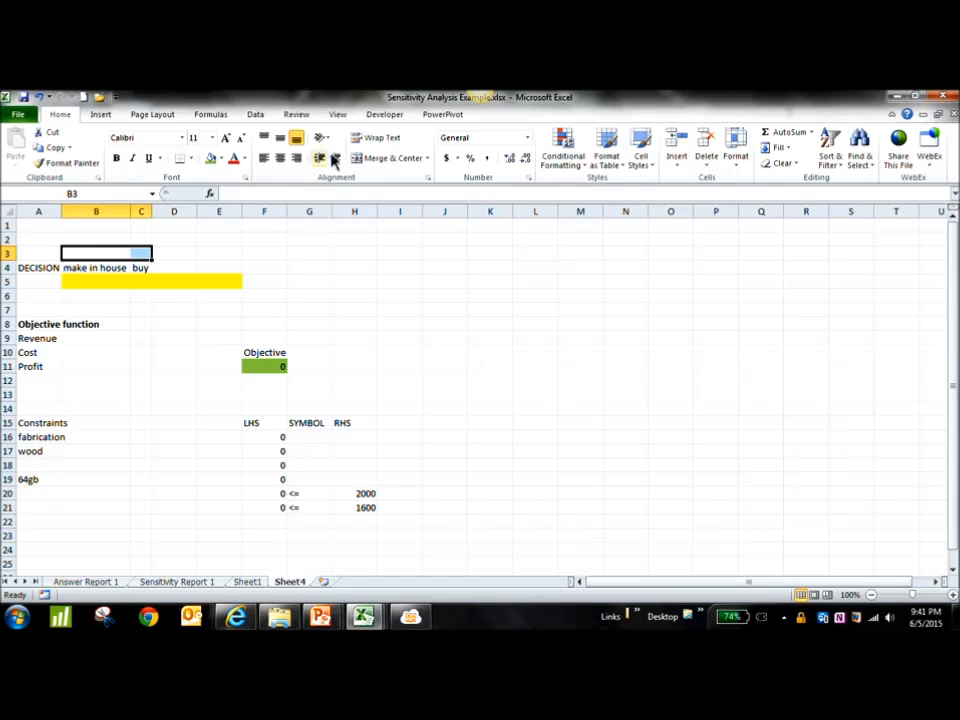
pyautogui.click(367, 162)
pyautogui.write('64')
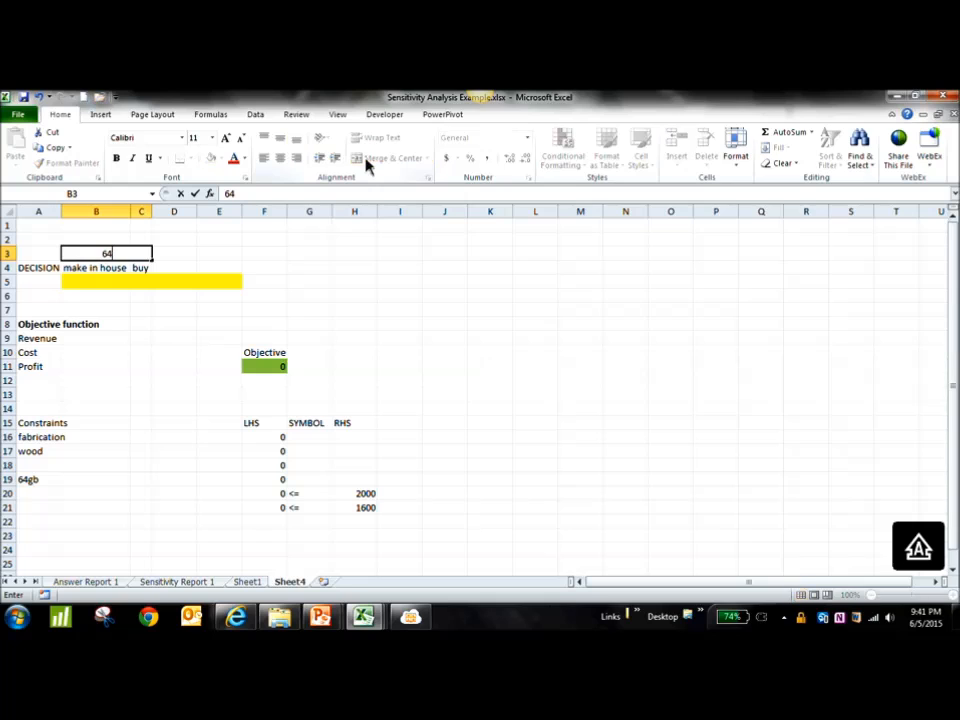
pyautogui.write('gb')
pyautogui.press('Return')
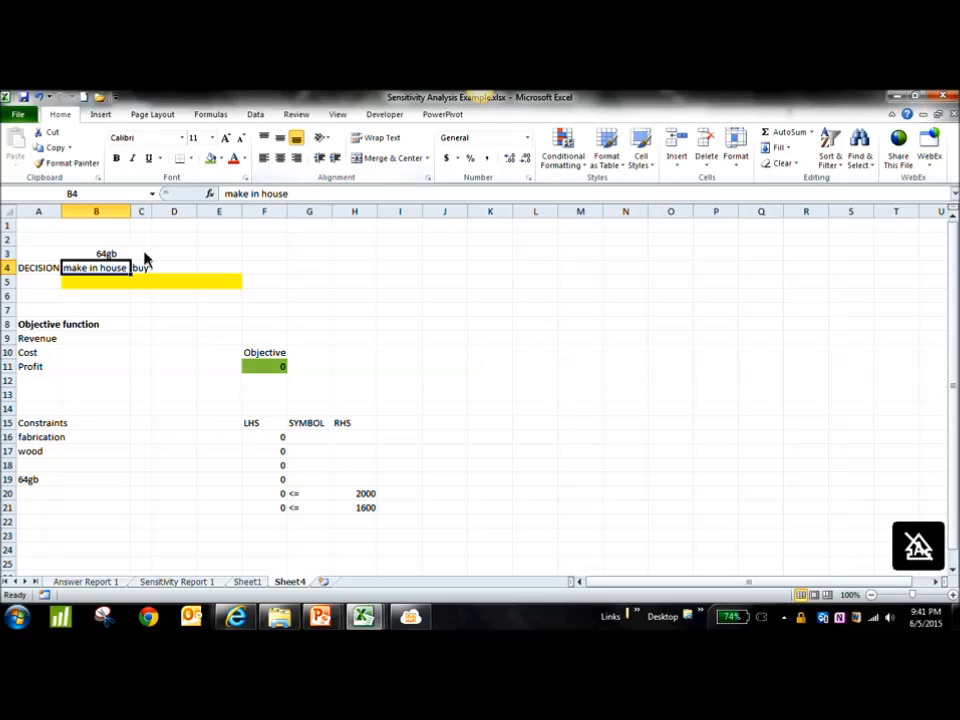
# Autofit column A to its contents and widen column C.
pyautogui.doubleClick(62, 212)
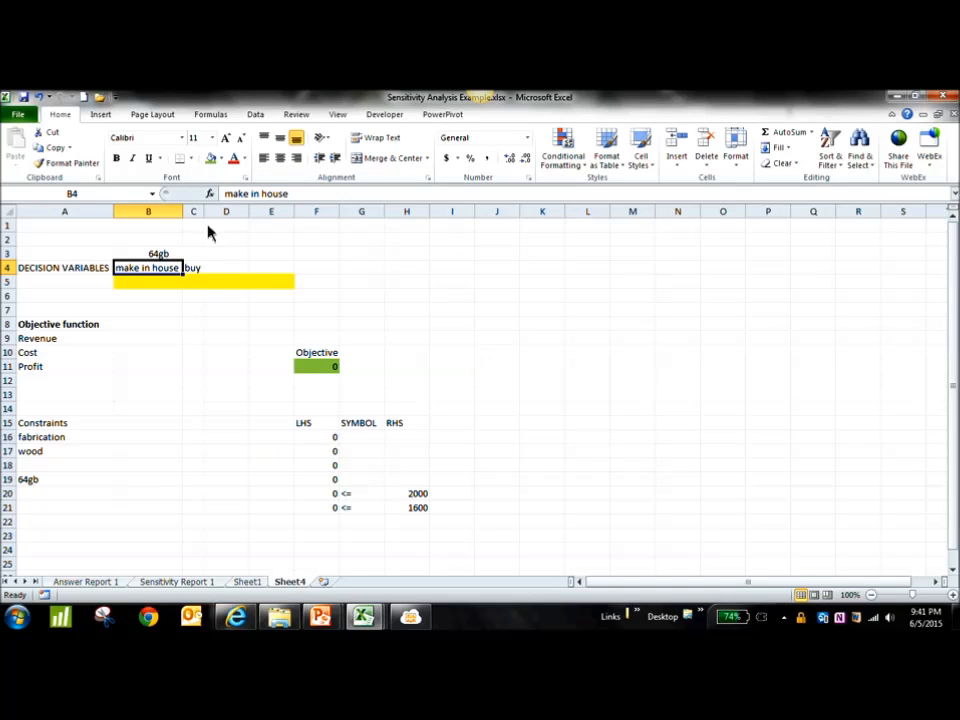
pyautogui.moveTo(205, 212); pyautogui.dragTo(243, 214)
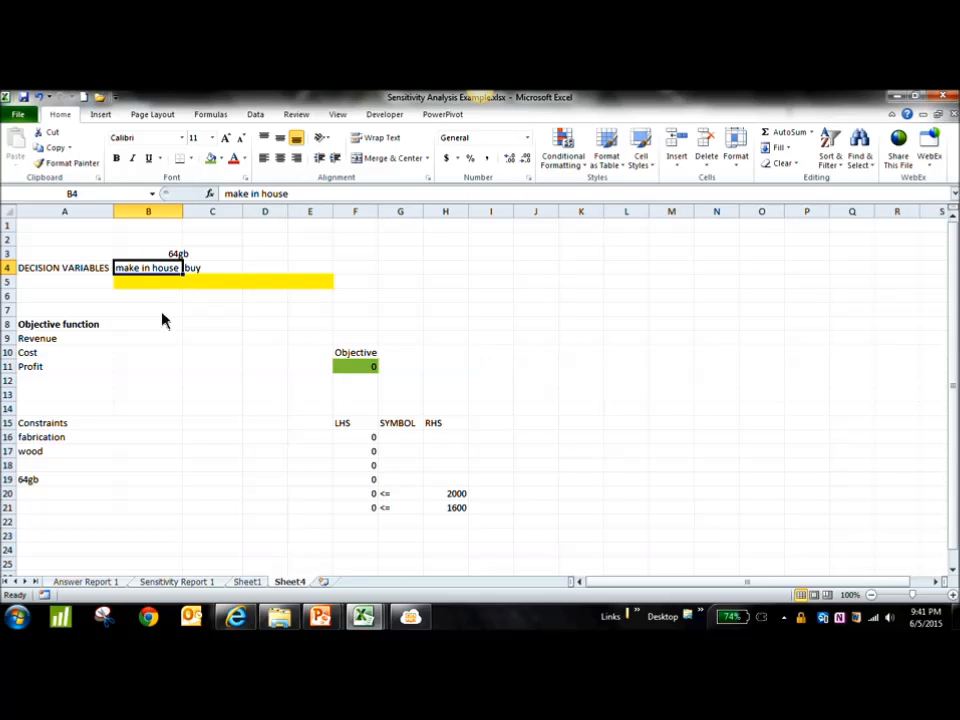
# Move the "64gb" label from A19 to A20 and enter the coefficient 1 in B20 and C20.
pyautogui.click(141, 483)
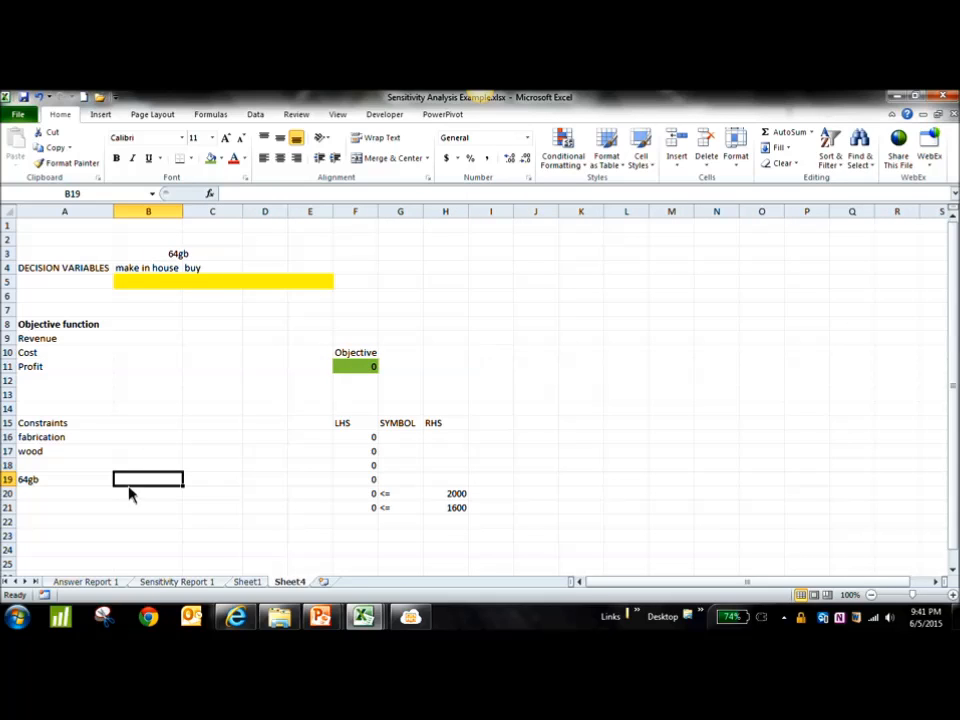
pyautogui.click(66, 484)
pyautogui.hotkey('ctrl', 'c')
pyautogui.click(69, 495)
pyautogui.hotkey('ctrl', 'v')
pyautogui.click(141, 495)
pyautogui.write('1')
pyautogui.press('Tab')
pyautogui.write('1')
pyautogui.press('Tab')
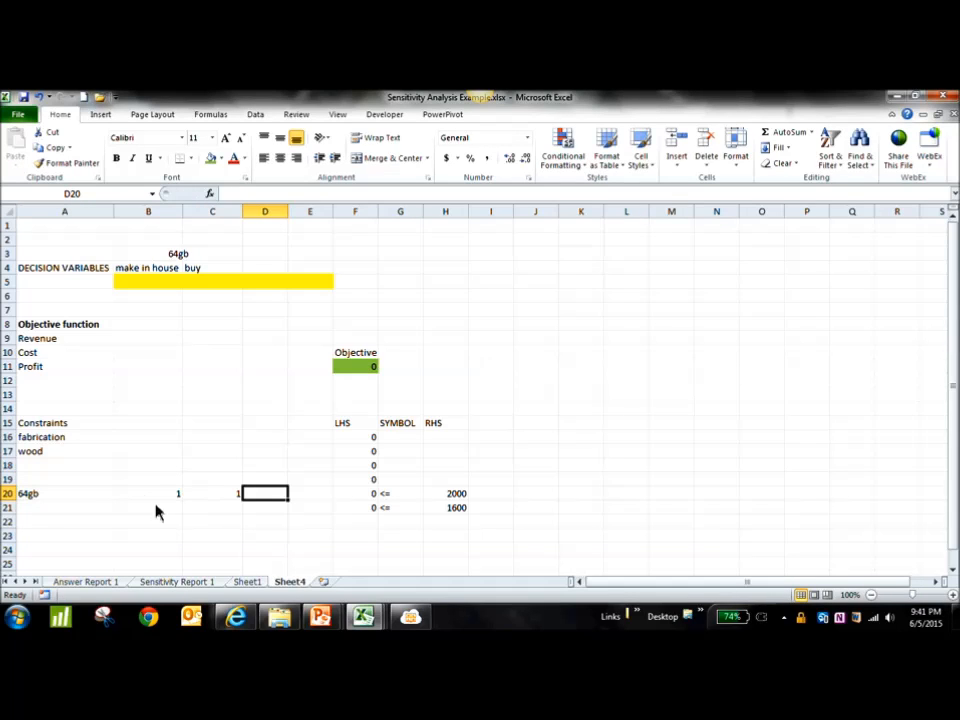
# Examine how the 64gb constraint's coefficients, symbol and right-hand side in row 20 relate to decision variables B5 and C5.
pyautogui.click(180, 506)
pyautogui.moveTo(168, 497); pyautogui.dragTo(230, 498)
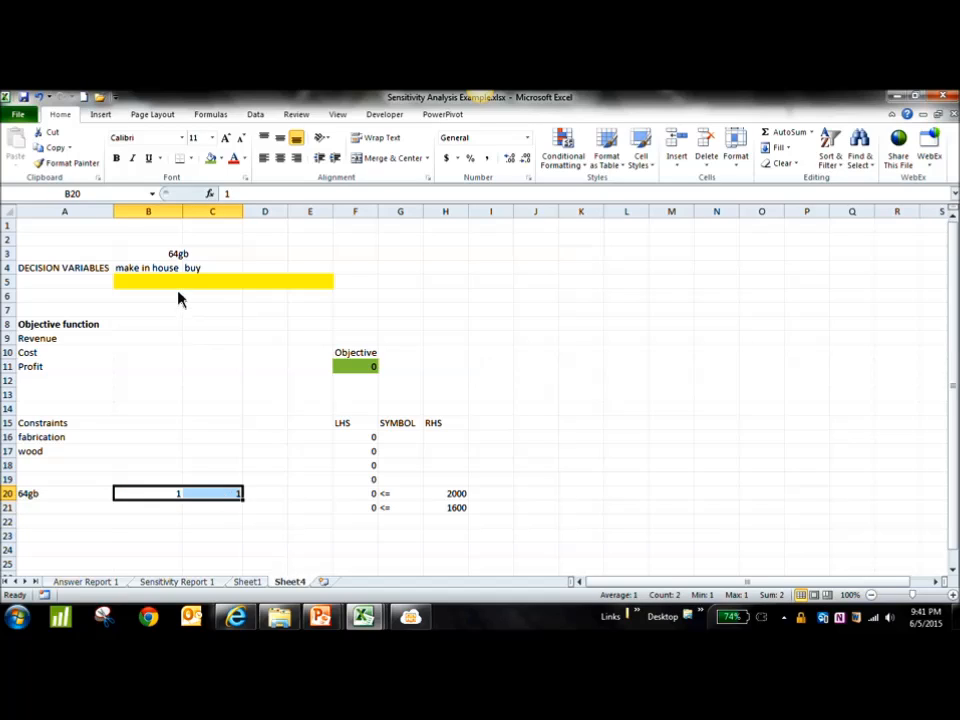
pyautogui.moveTo(160, 283); pyautogui.dragTo(197, 285)
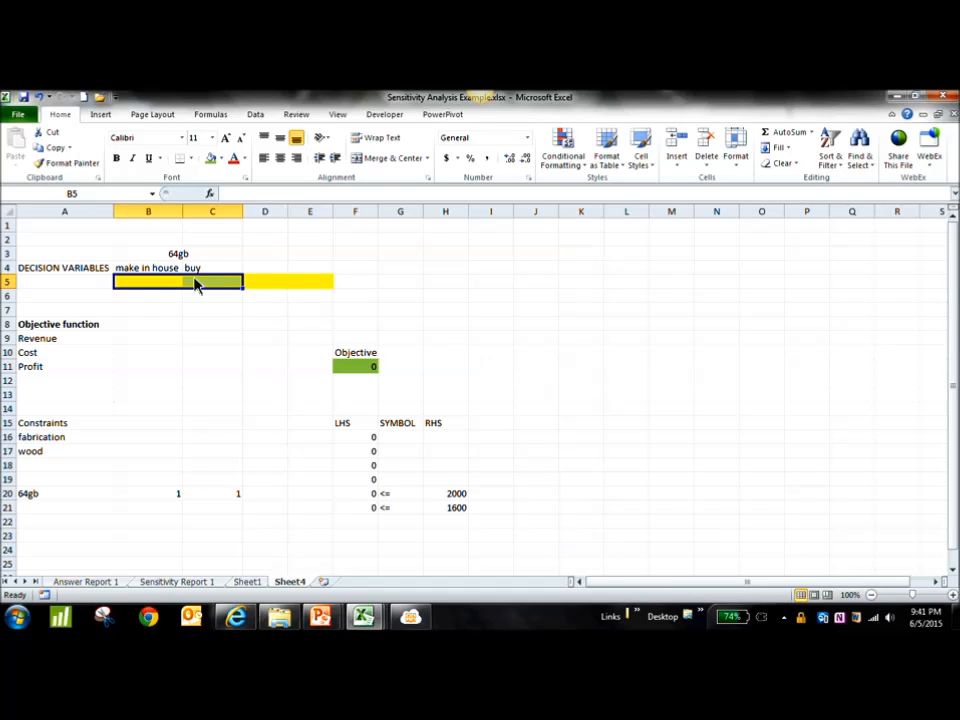
pyautogui.click(458, 496)
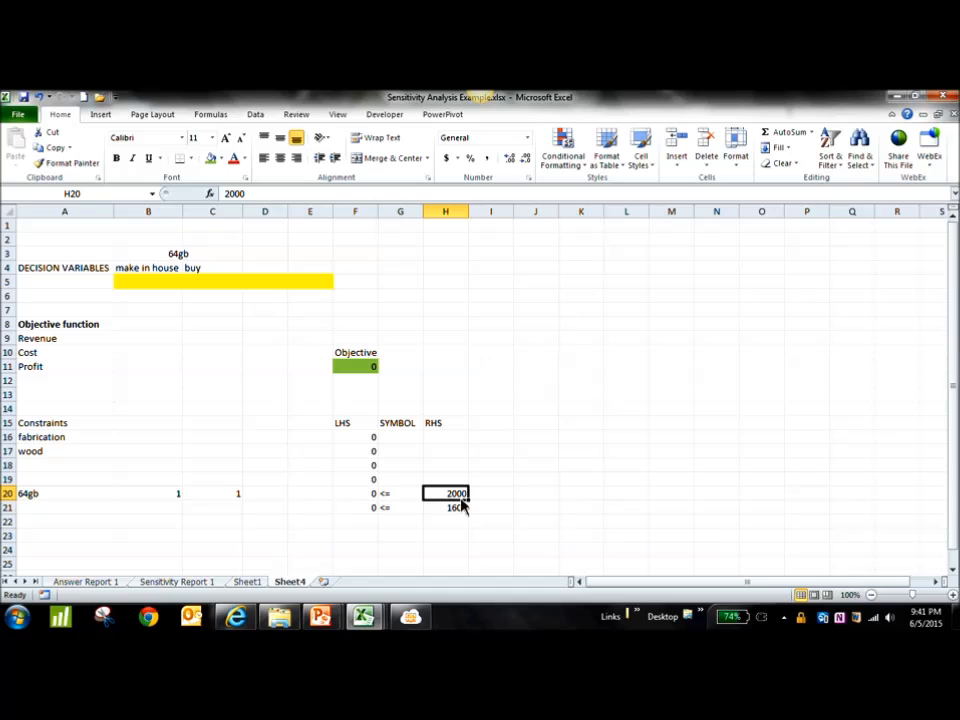
pyautogui.click(146, 281)
pyautogui.click(189, 281)
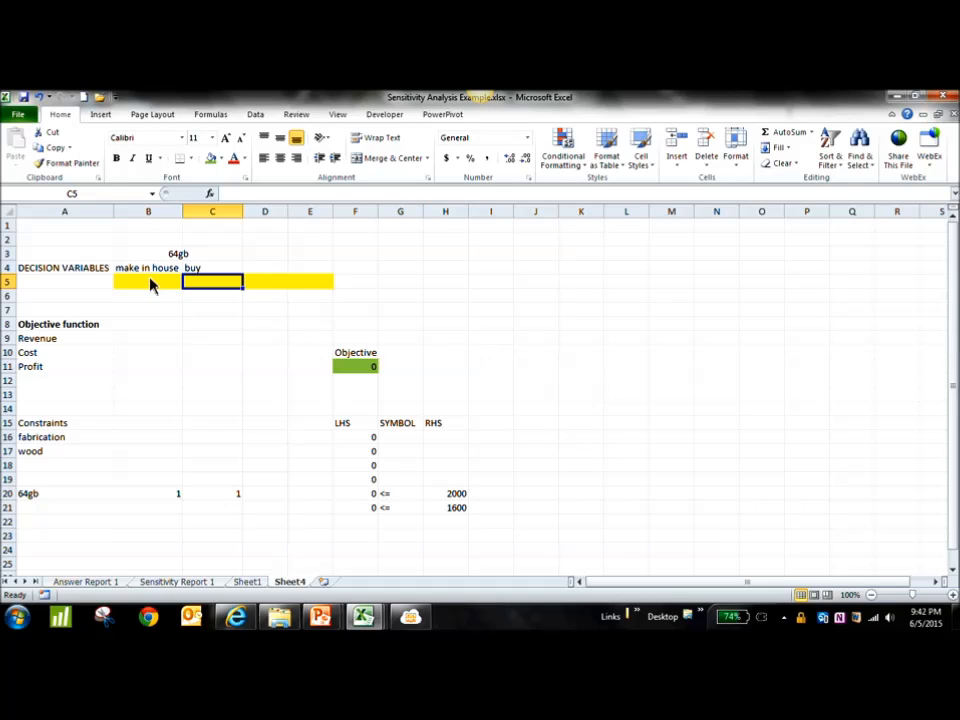
pyautogui.click(151, 284)
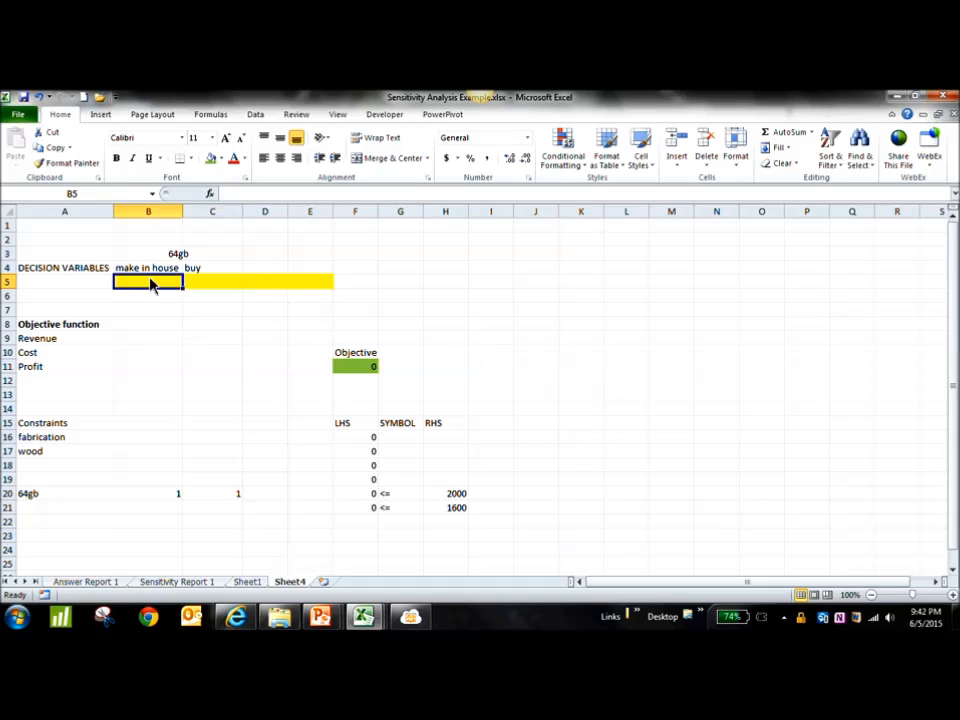
pyautogui.click(460, 498)
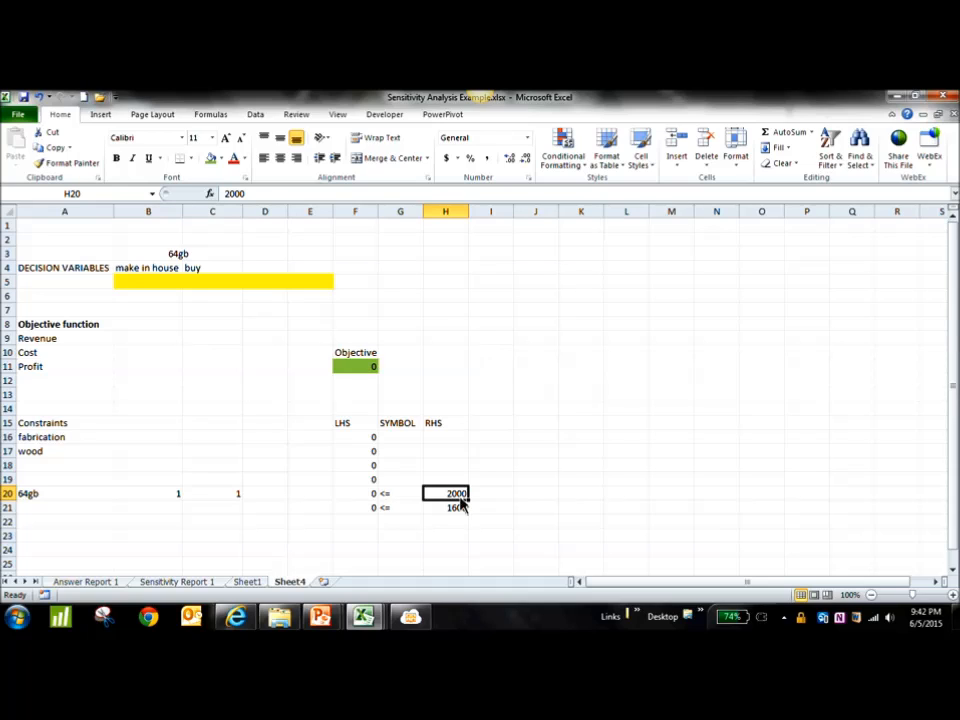
pyautogui.click(400, 500)
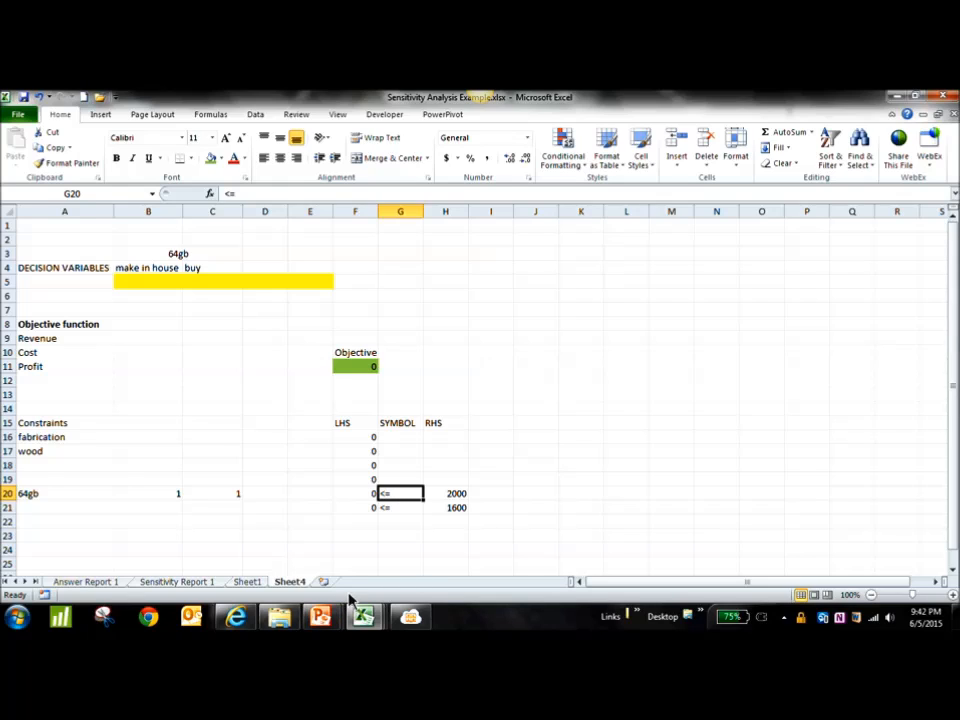
# Switch to the MeetingBurner meeting in the browser and read the latest participant question in the chat.
pyautogui.click(236, 618)
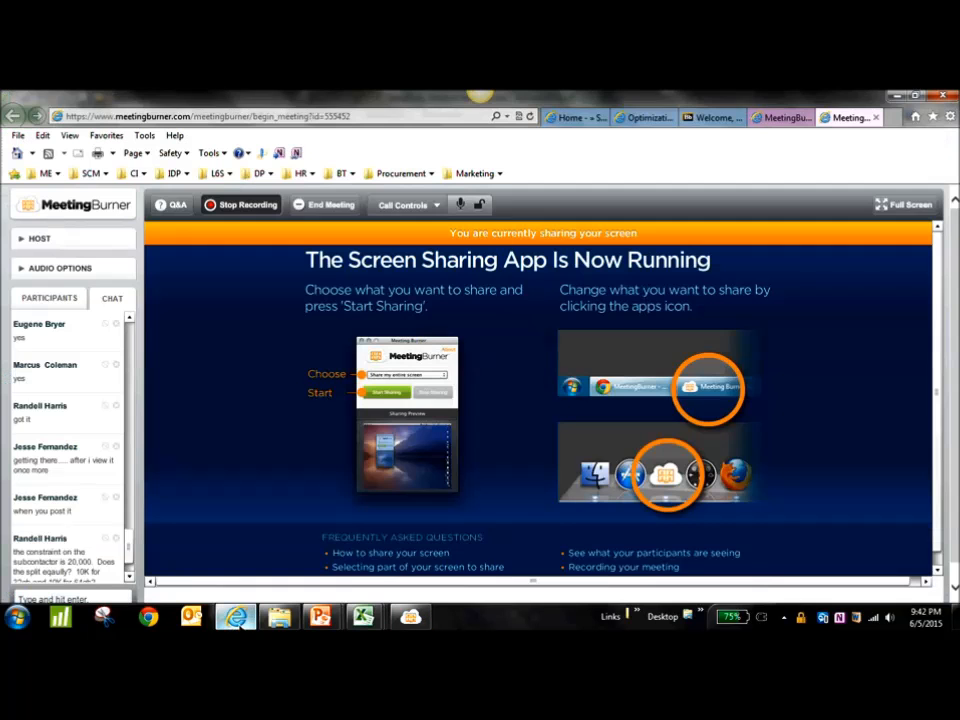
pyautogui.scroll(-1, 137, 571)
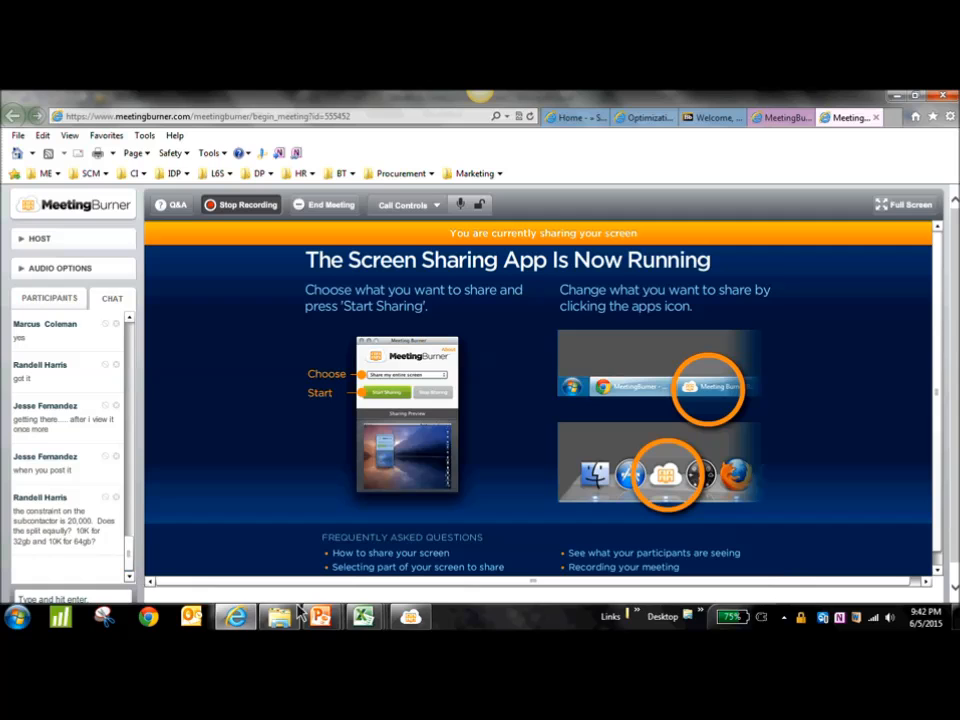
# Switch back to the Excel workbook and clear the "fabrication" and "wood" constraint labels from A16:A17.
pyautogui.click(364, 617)
pyautogui.click(221, 546)
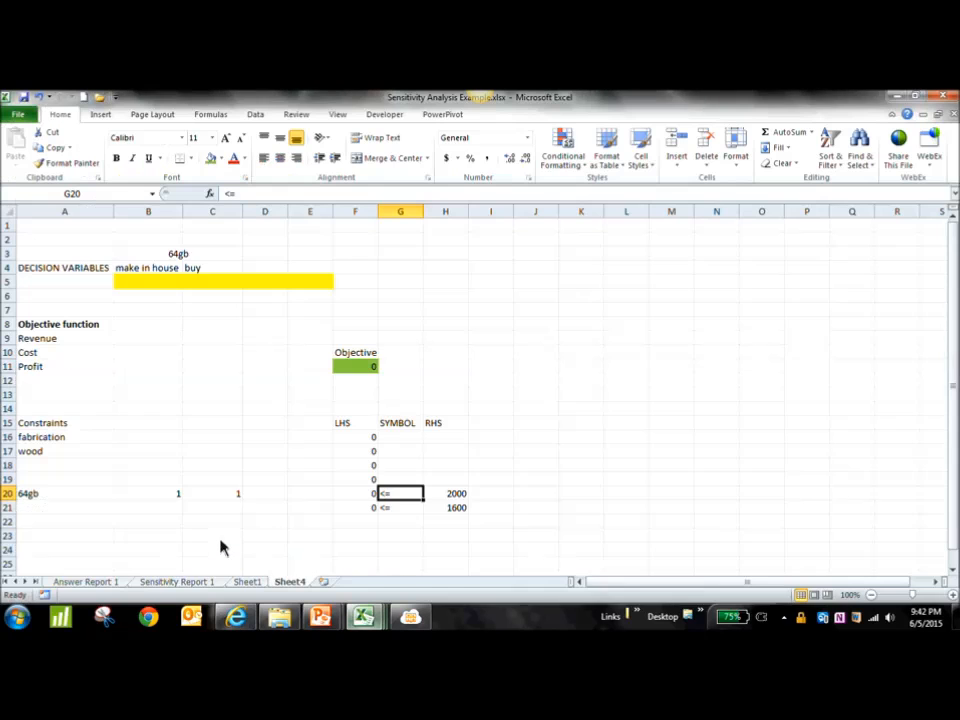
pyautogui.click(56, 437)
pyautogui.keyDown('shift'); pyautogui.click(63, 457); pyautogui.keyUp('shift')
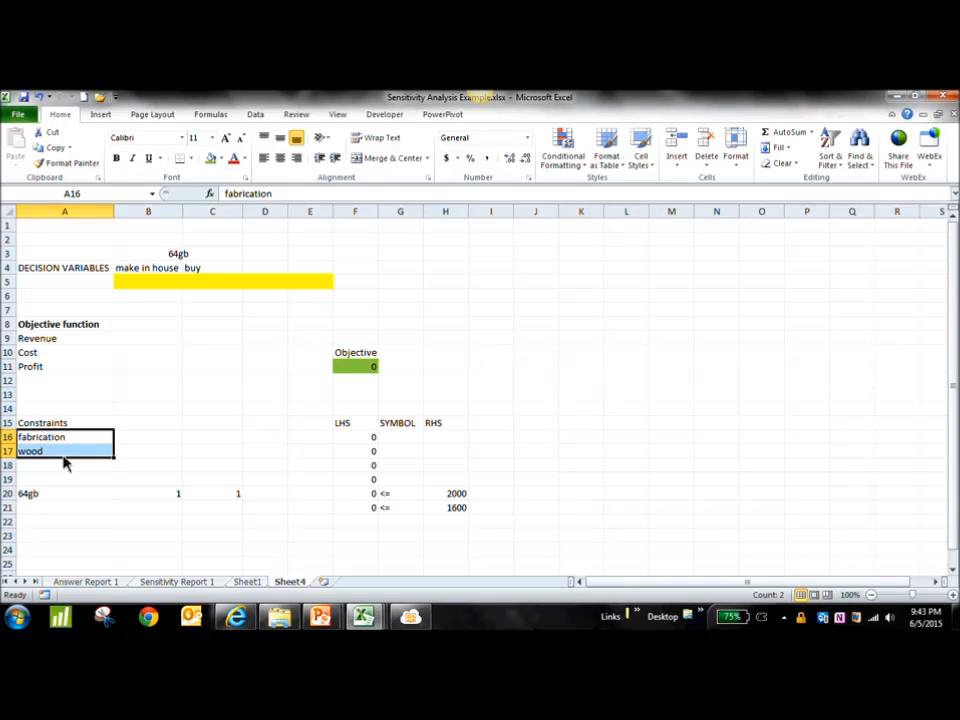
pyautogui.press('Delete')
pyautogui.moveTo(35, 446); pyautogui.dragTo(45, 478)
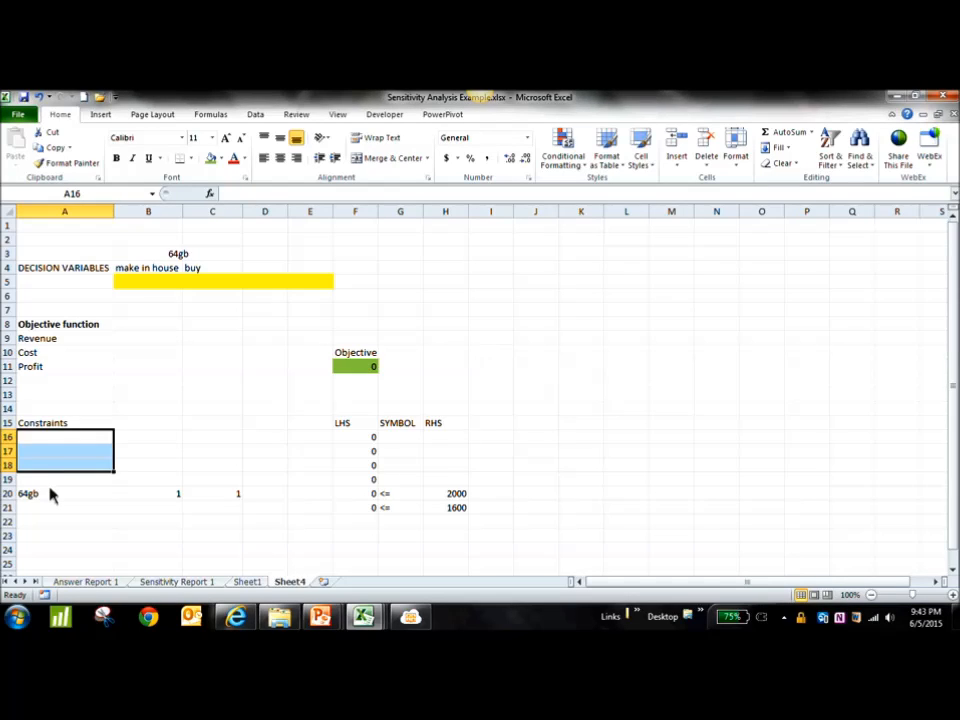
# Change the constraint label in A20 to "Demand 64gb".
pyautogui.click(54, 496)
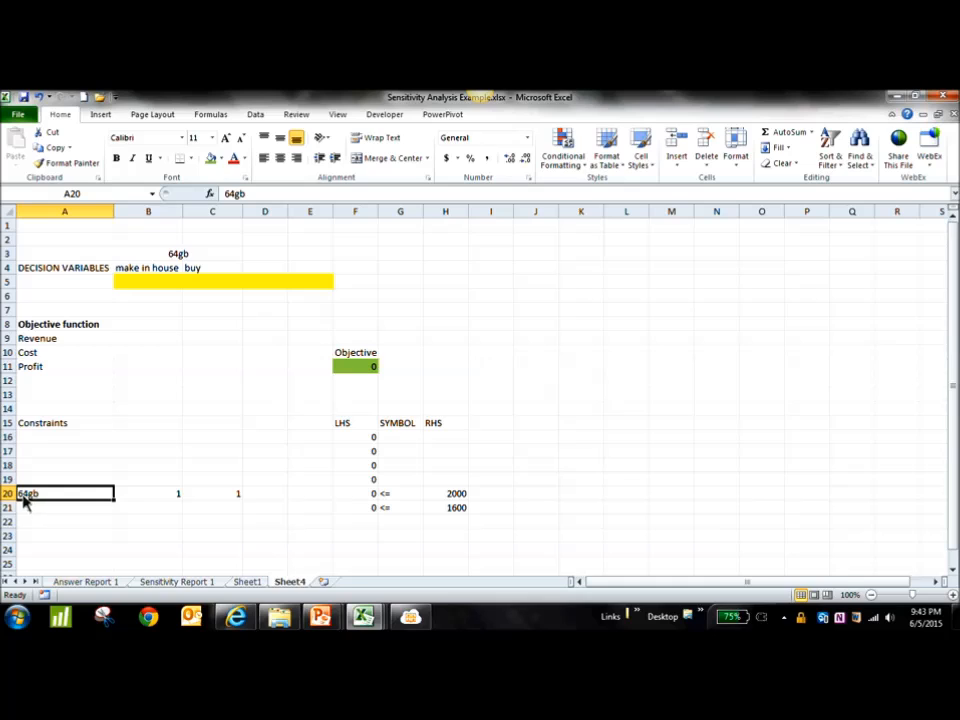
pyautogui.doubleClick(24, 497)
pyautogui.write('Demand')
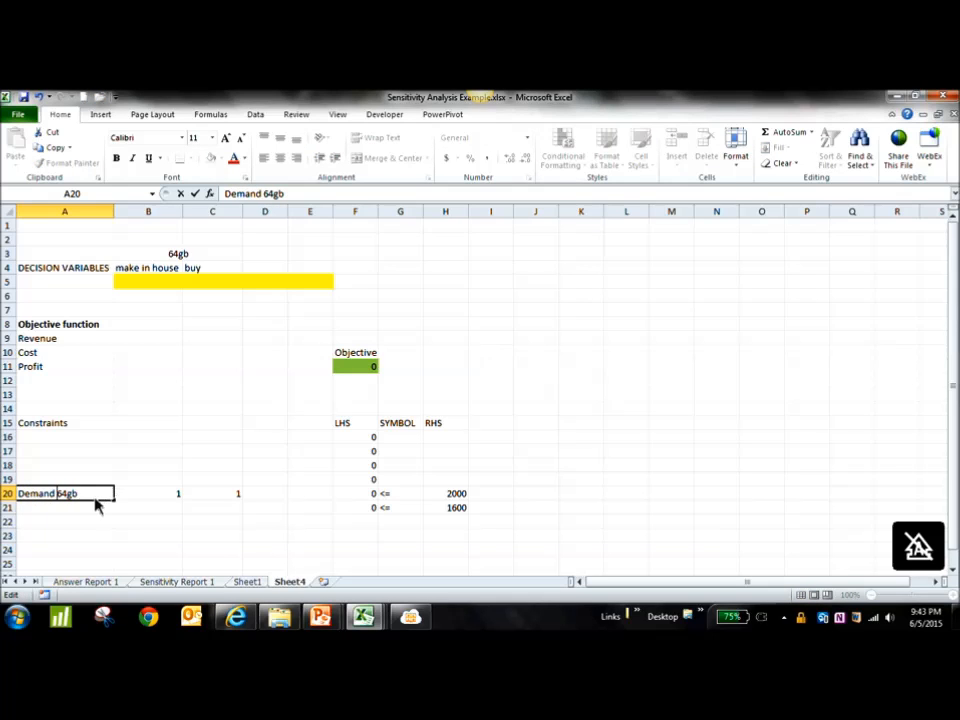
pyautogui.click(161, 497)
# Clear the "DECISION VARIABLES" label from A4.
pyautogui.moveTo(158, 262); pyautogui.dragTo(214, 285)
pyautogui.click(99, 271)
pyautogui.press('Delete')
pyautogui.click(176, 272)
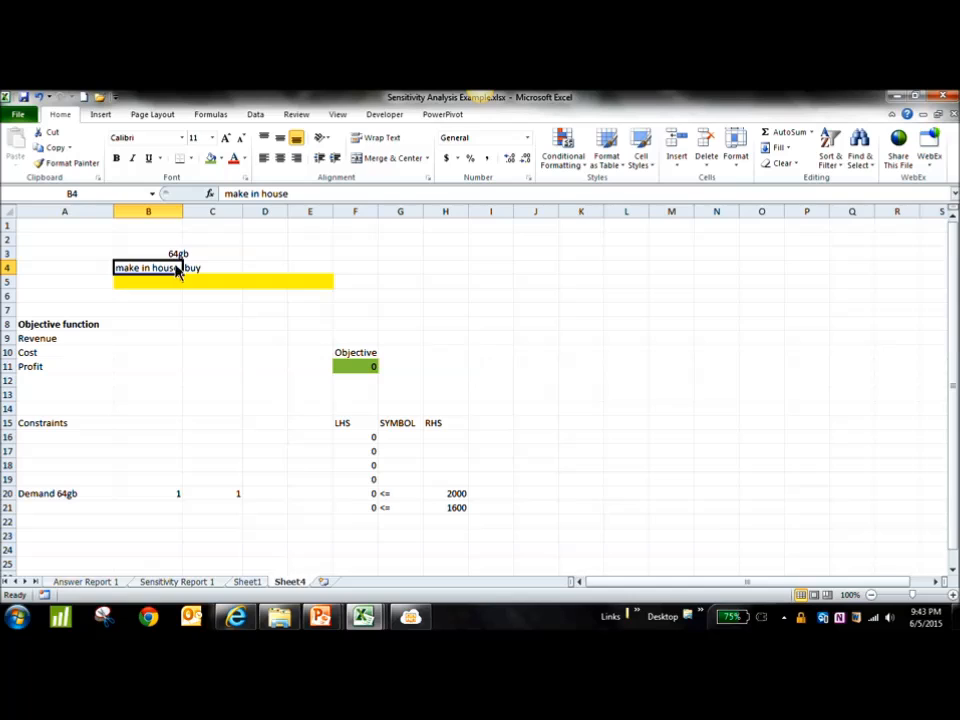
pyautogui.click(219, 272)
pyautogui.moveTo(268, 257); pyautogui.dragTo(303, 263)
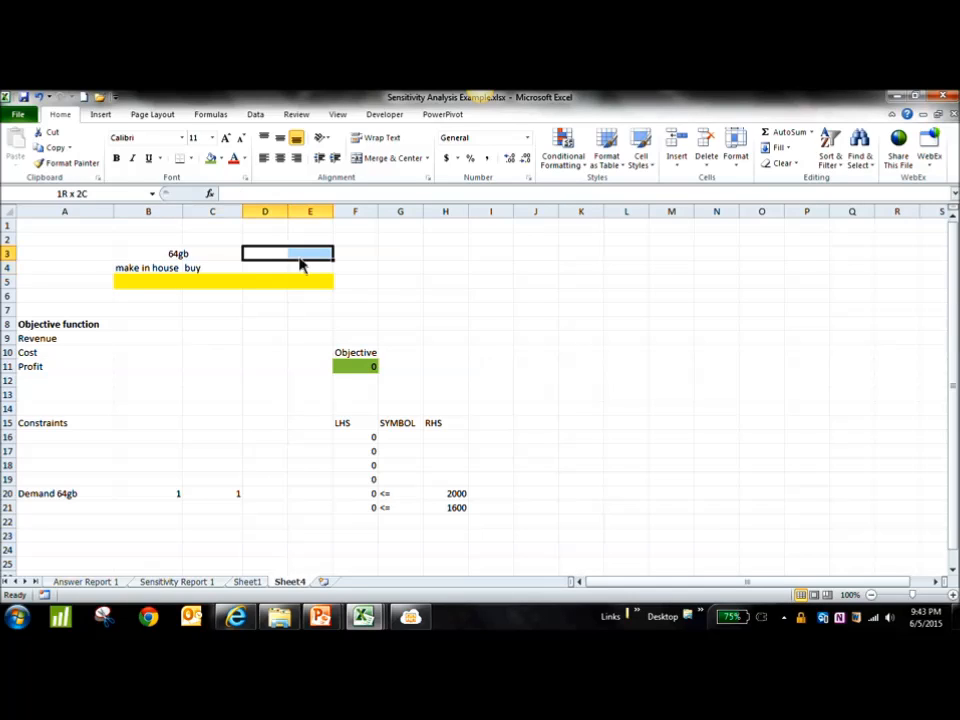
pyautogui.click(270, 276)
pyautogui.click(305, 277)
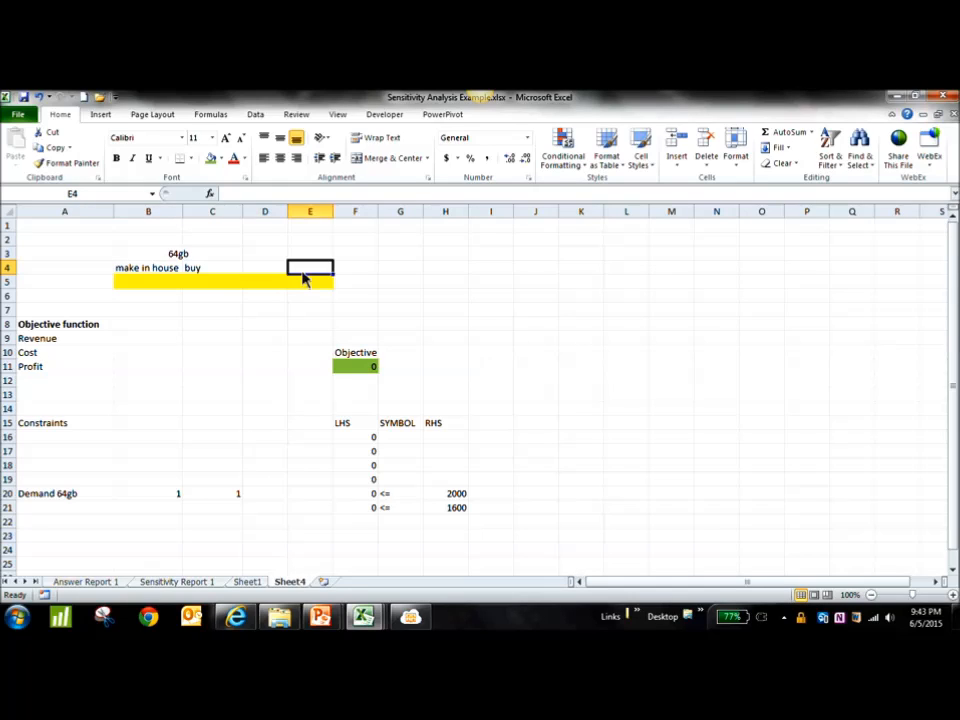
# Complete the Demand 64gb constraint row by entering the coefficient 0 in D20 and E20.
pyautogui.click(150, 495)
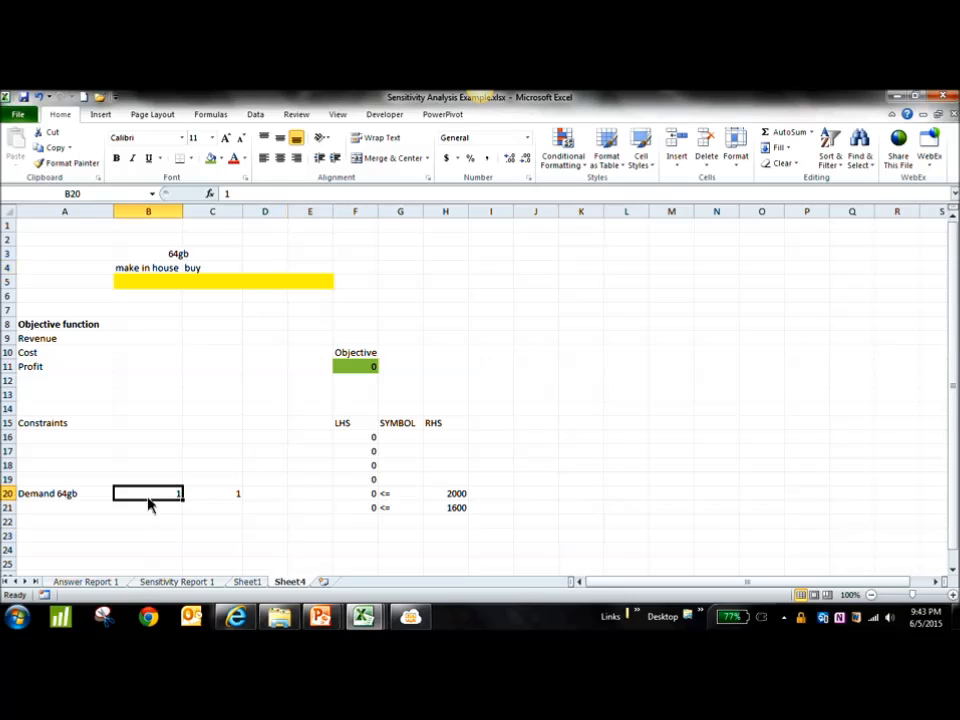
pyautogui.click(205, 495)
pyautogui.write('0')
pyautogui.press('Tab')
pyautogui.write('0')
pyautogui.press('Return')
# Fill the second demand constraint's coefficients in row 21 with 0 in B21 and C21 and 1 in D21 and E21.
pyautogui.click(62, 509)
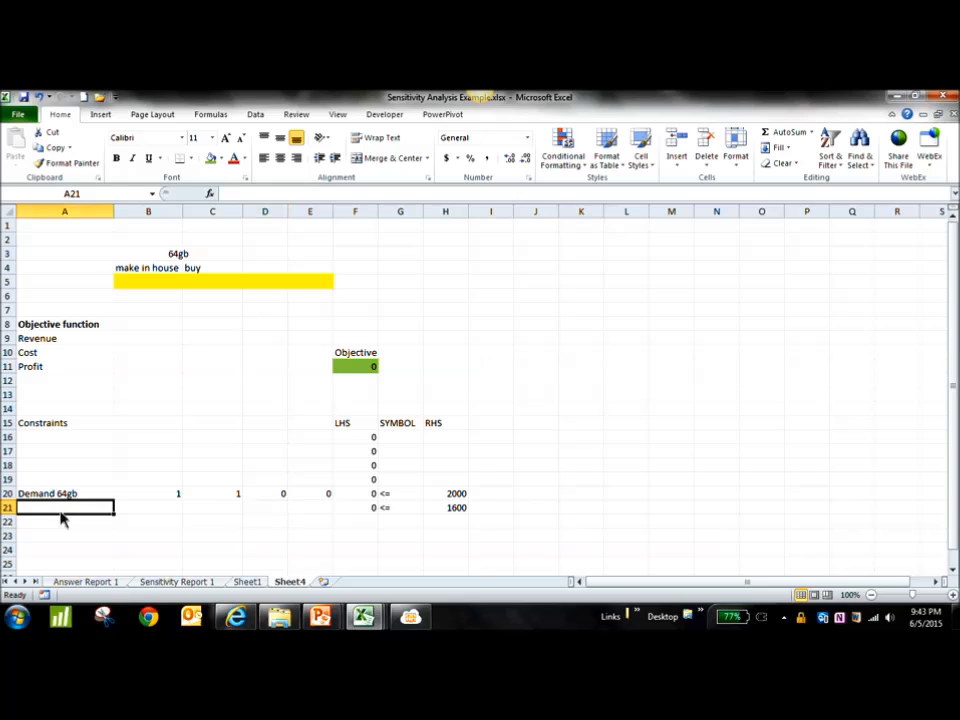
pyautogui.click(170, 512)
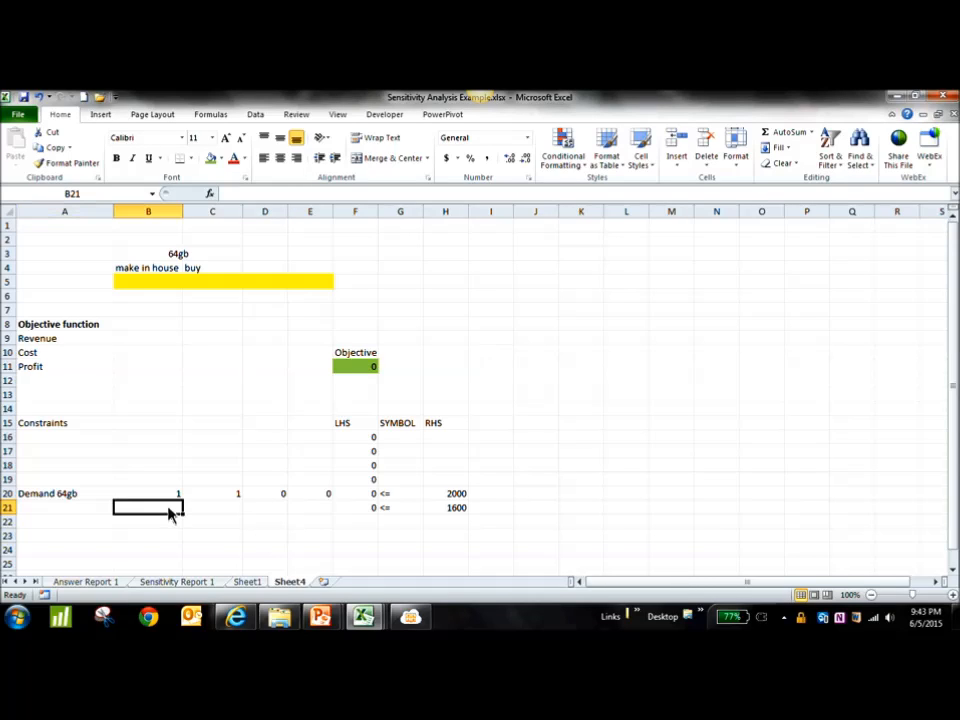
pyautogui.write('0')
pyautogui.press('Tab')
pyautogui.write('0')
pyautogui.press('Tab')
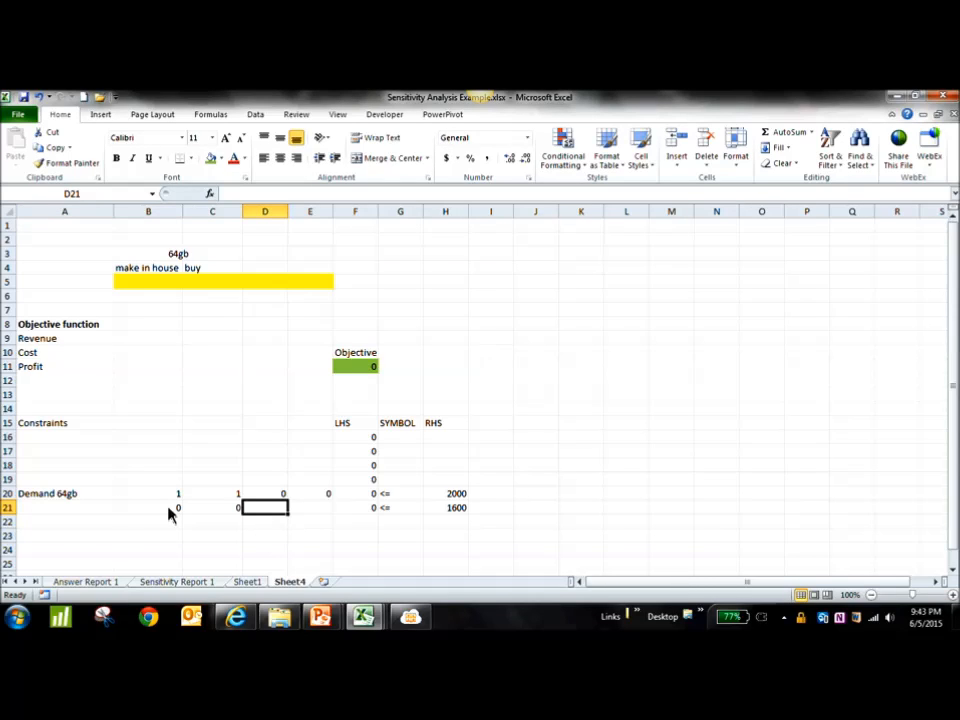
pyautogui.write('1')
pyautogui.press('Tab')
pyautogui.write('1')
pyautogui.press('Tab')
pyautogui.write('sum')
pyautogui.press('BackSpace')
pyautogui.press('BackSpace')
pyautogui.press('BackSpace')
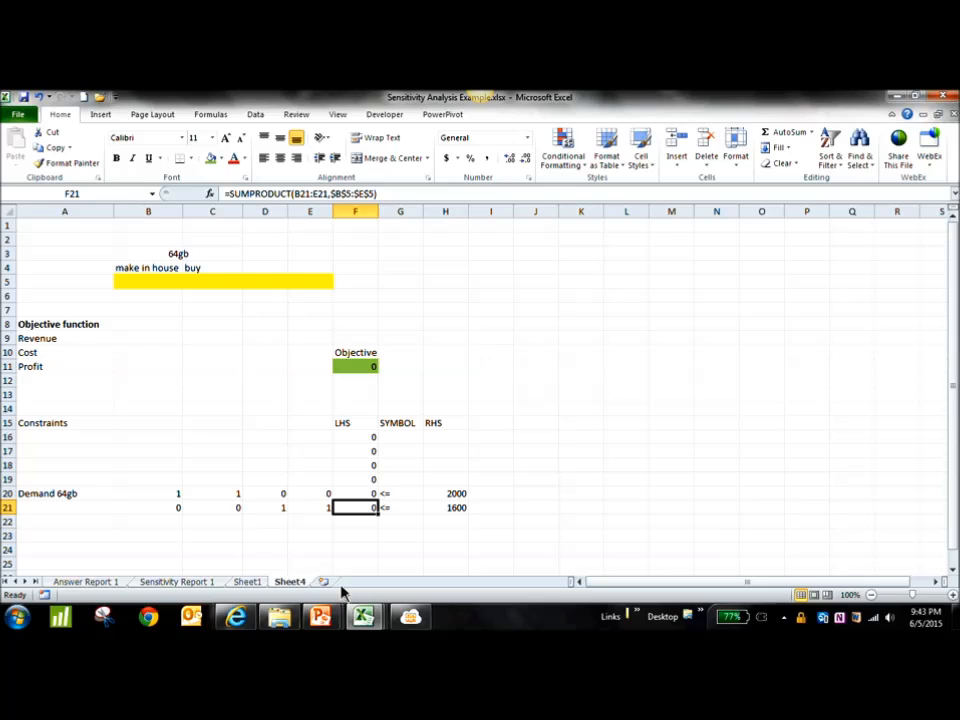
# Set the right-hand side of the Demand 64gb constraint in H20 to 1600 and the one in H21 to 2000.
pyautogui.click(58, 496)
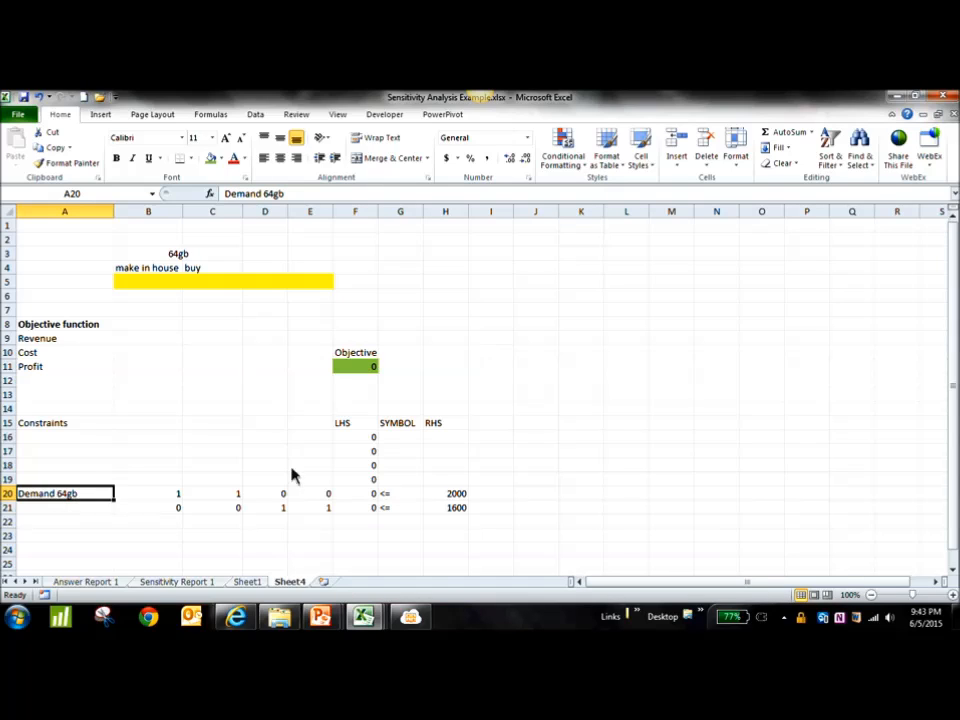
pyautogui.click(443, 495)
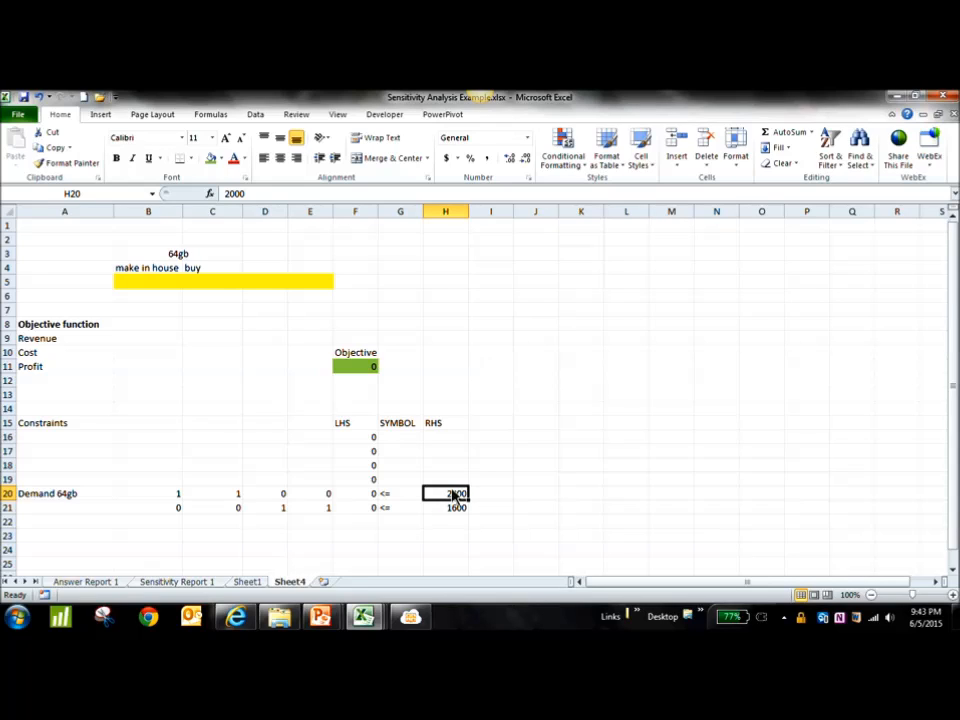
pyautogui.write('1600')
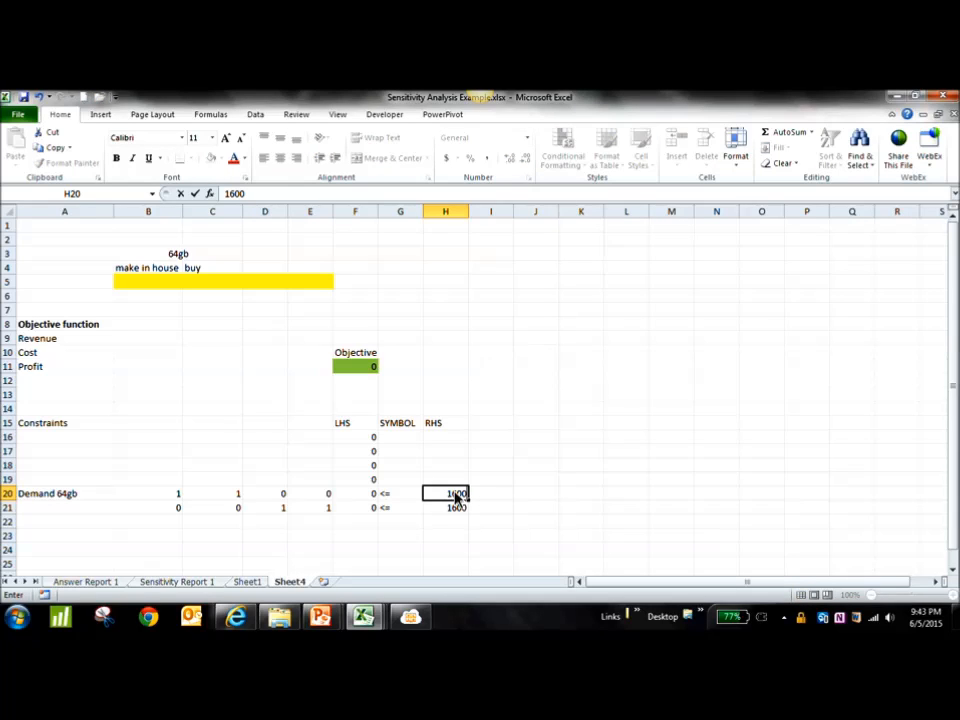
pyautogui.press('Return')
pyautogui.write('2000')
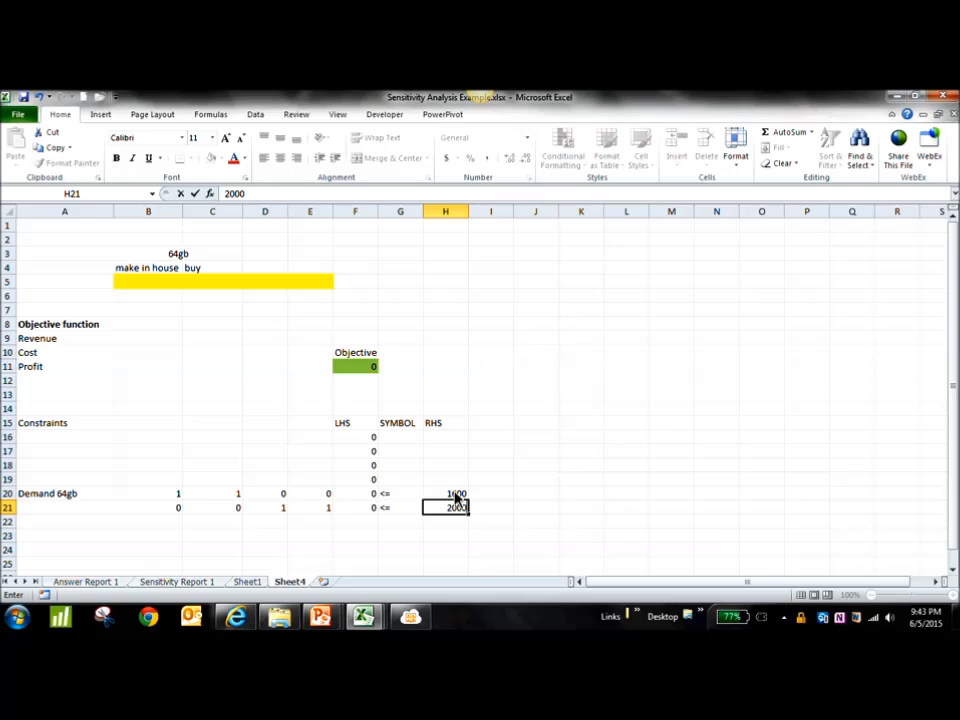
pyautogui.press('Return')
pyautogui.click(455, 496)
pyautogui.moveTo(449, 507); pyautogui.dragTo(499, 512)
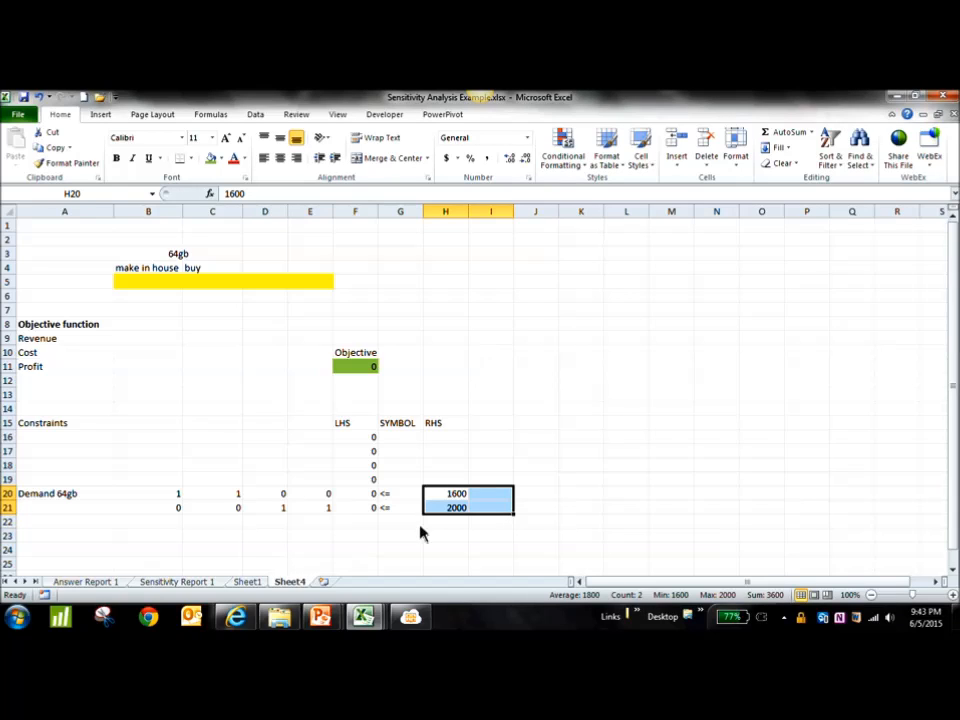
pyautogui.click(431, 527)
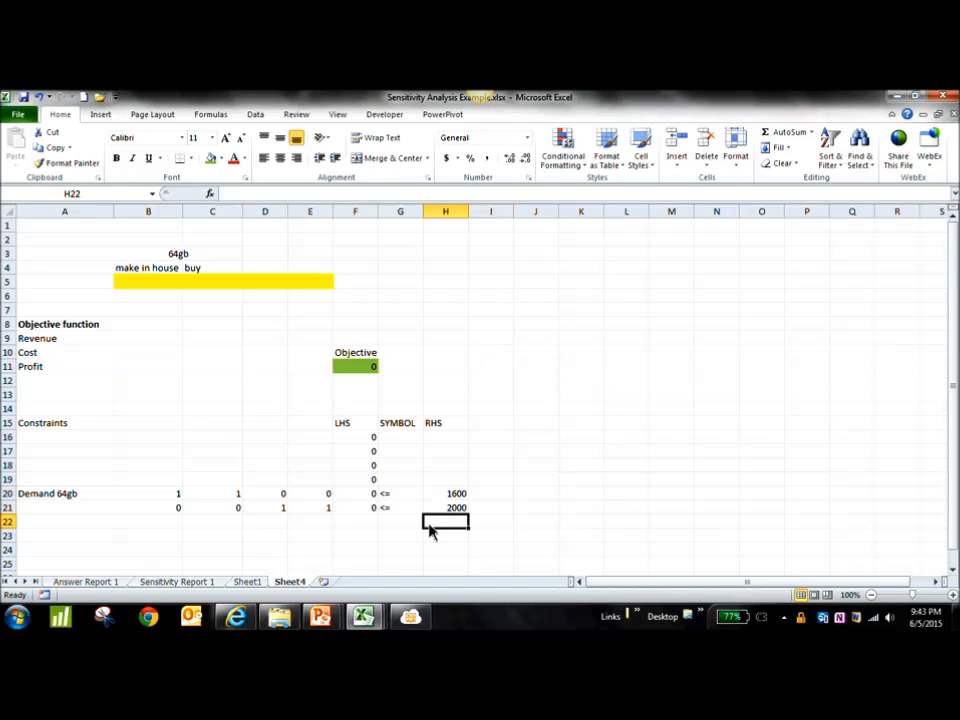
# Select the Demand 64gb coefficients in B20:C20, and switch to the MeetingBurner meeting in the browser to check the chat.
pyautogui.click(180, 496)
pyautogui.moveTo(167, 499); pyautogui.dragTo(214, 499)
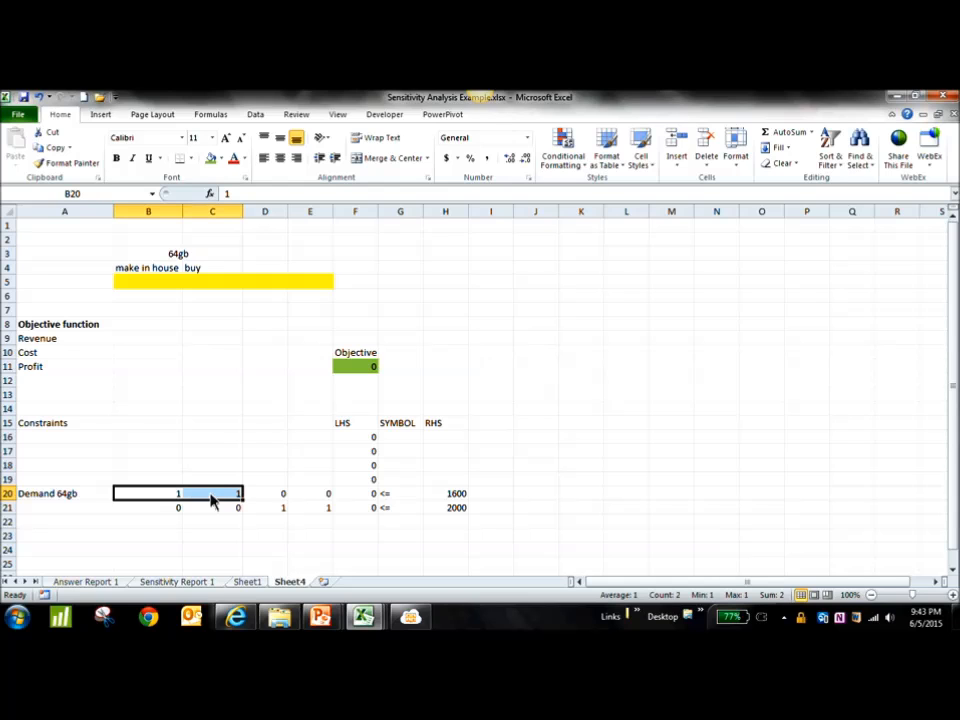
pyautogui.click(238, 618)
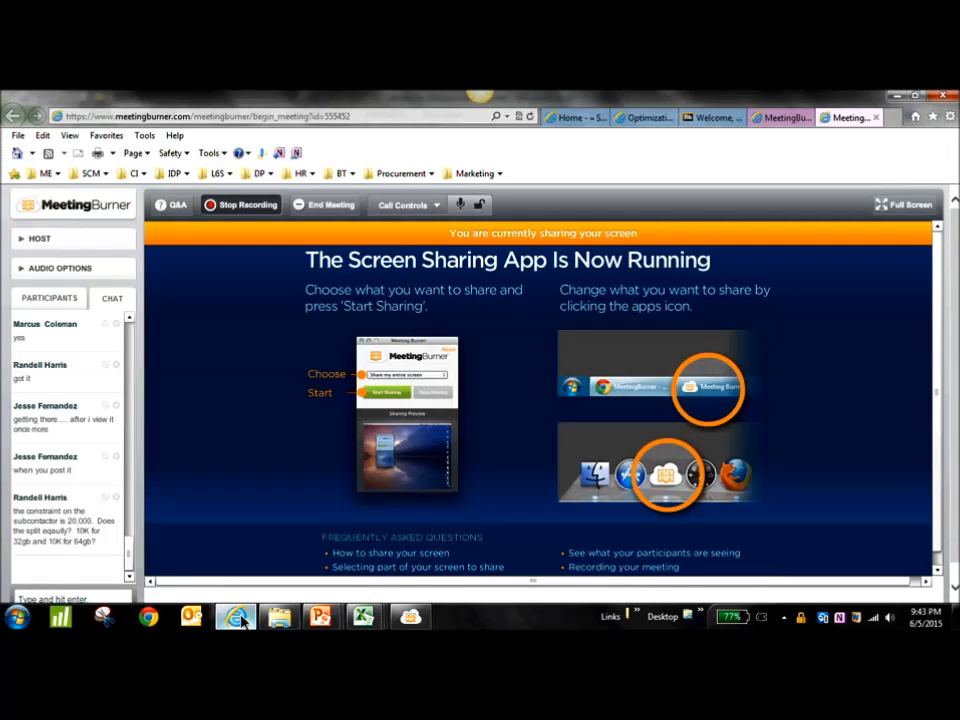